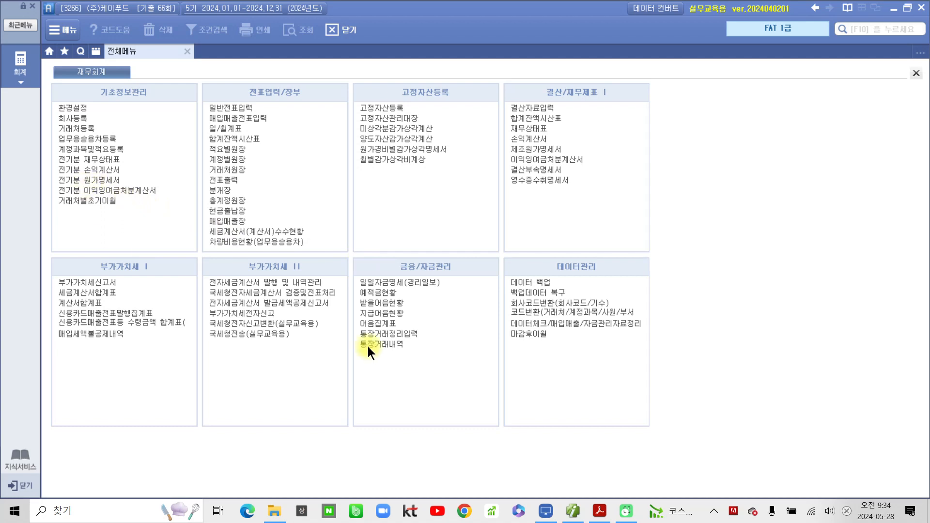
- Bring up the exam PDF in Acrobat, fitted to the window width
left_click(590, 513)
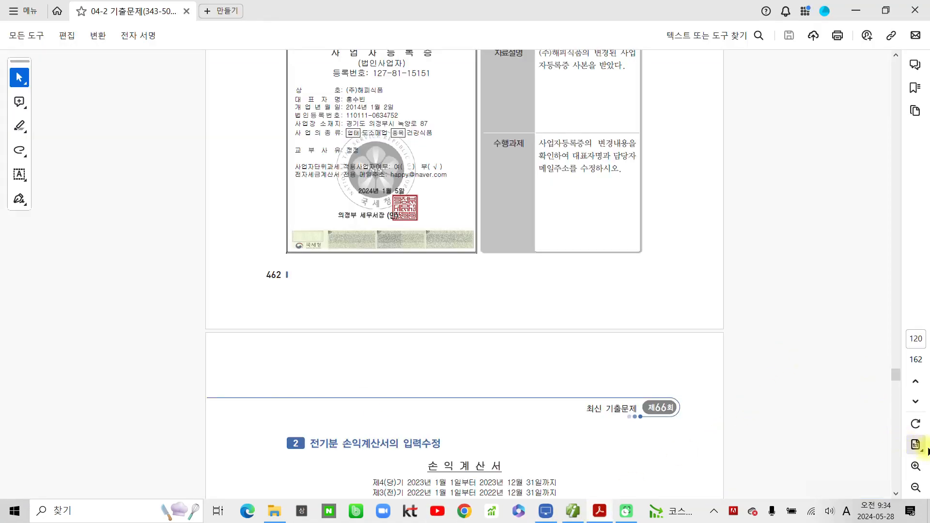
left_click(916, 444)
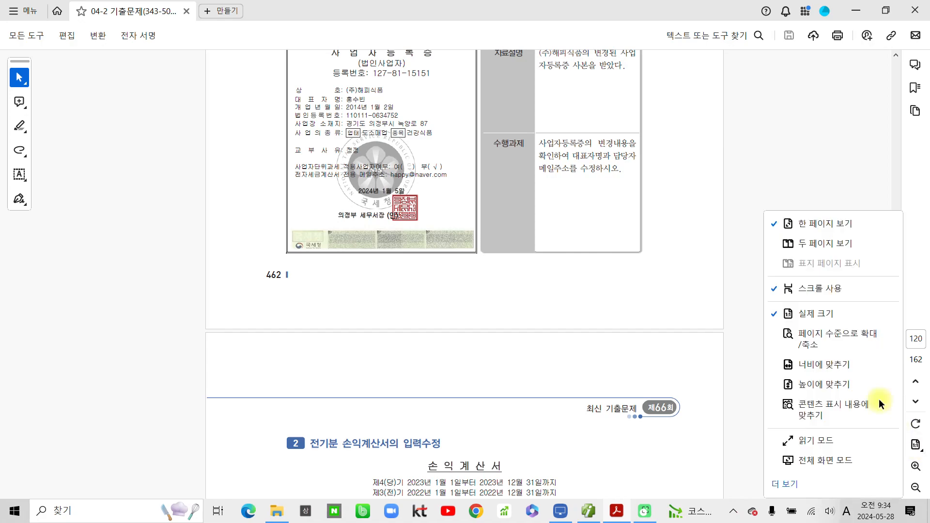
left_click(840, 364)
scroll(183, 243, "up", 5)
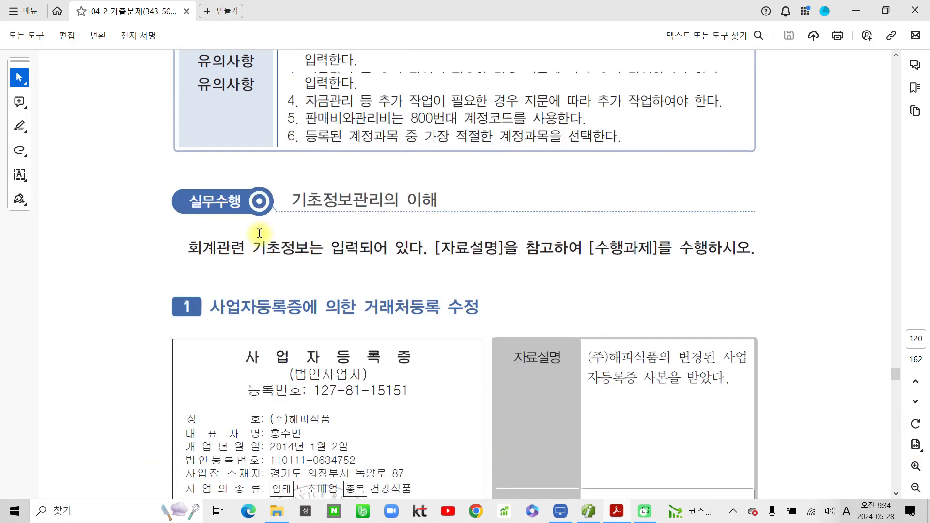
scroll(260, 233, "up", 6)
- Highlight (주)케이푸드 and the phrase 전통식품을 도·소매하는 법인으로 in yellow
left_click_drag(272, 177, 166, 181)
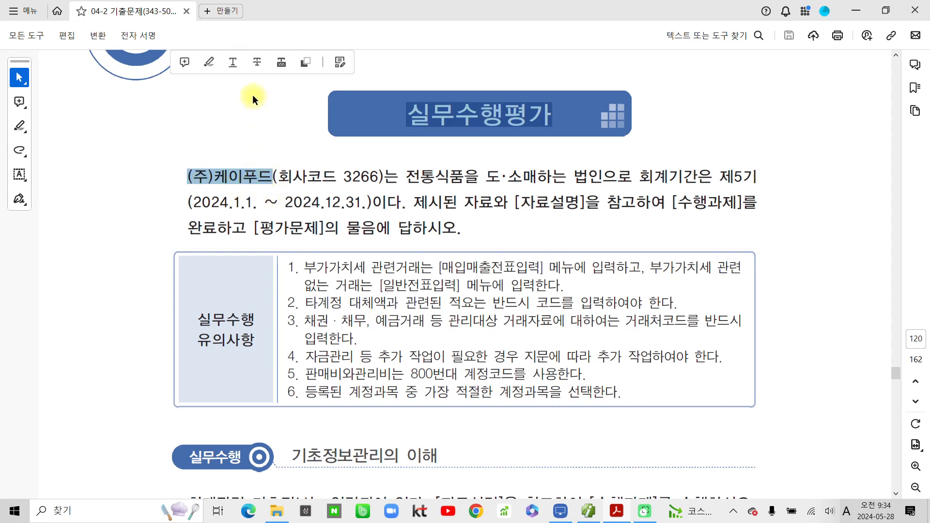
left_click(209, 63)
left_click_drag(401, 177, 595, 181)
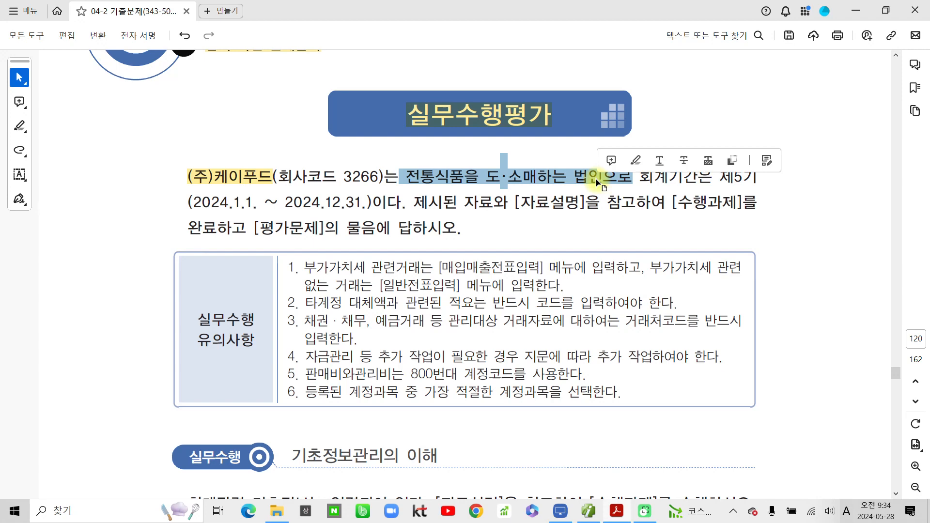
left_click(635, 160)
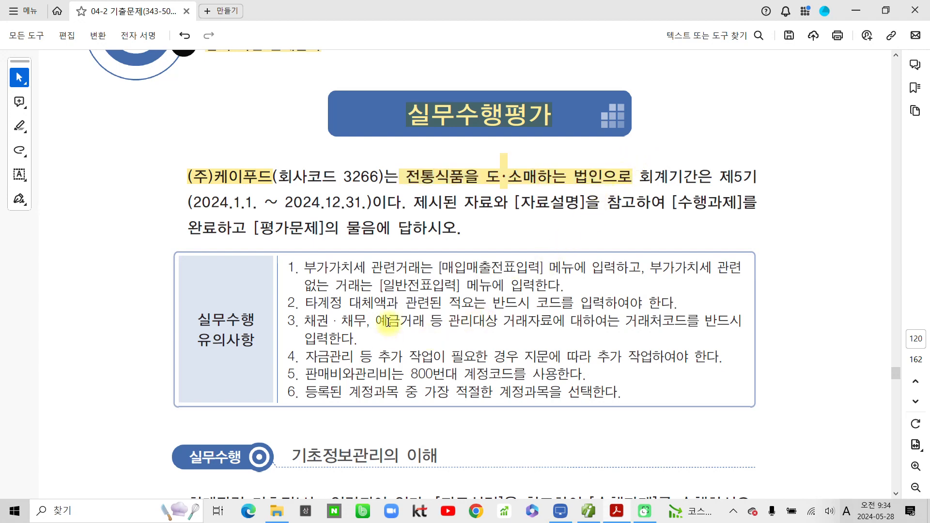
scroll(388, 321, "down", 2)
scroll(388, 321, "down", 3)
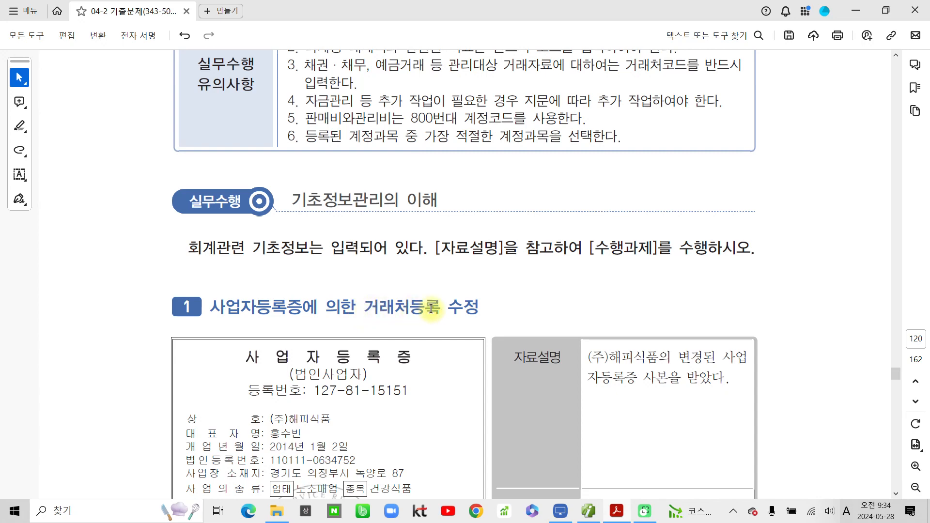
scroll(431, 308, "down", 5)
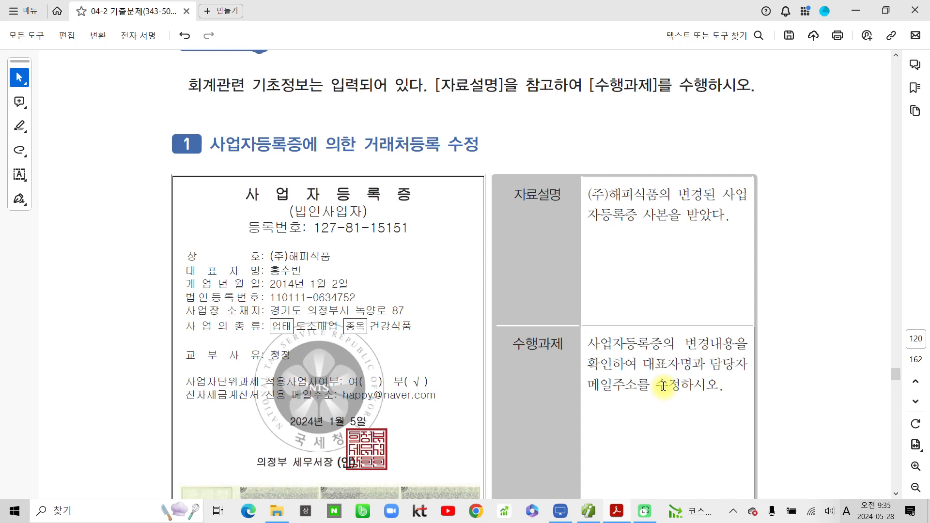
- Open 거래처등록 in Smart A and locate customer (주)해피식품 by searching 해피
left_click(589, 511)
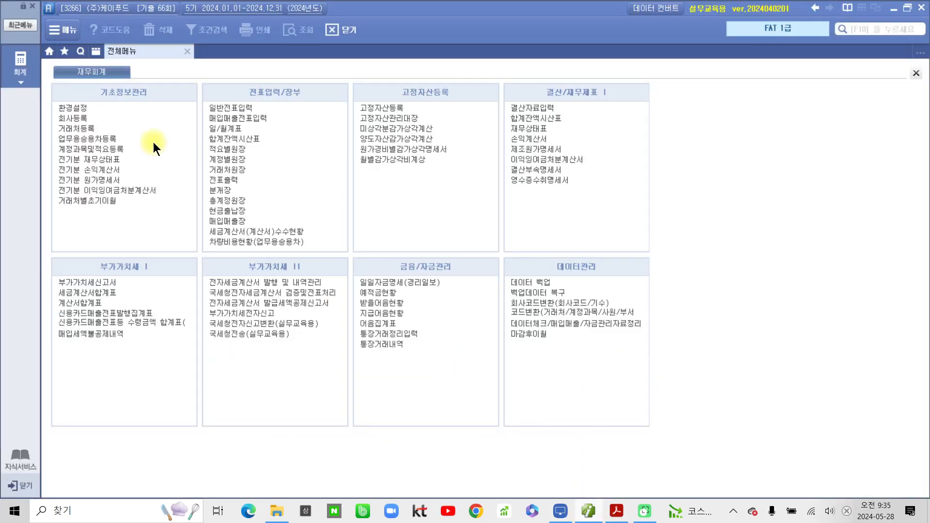
left_click(80, 127)
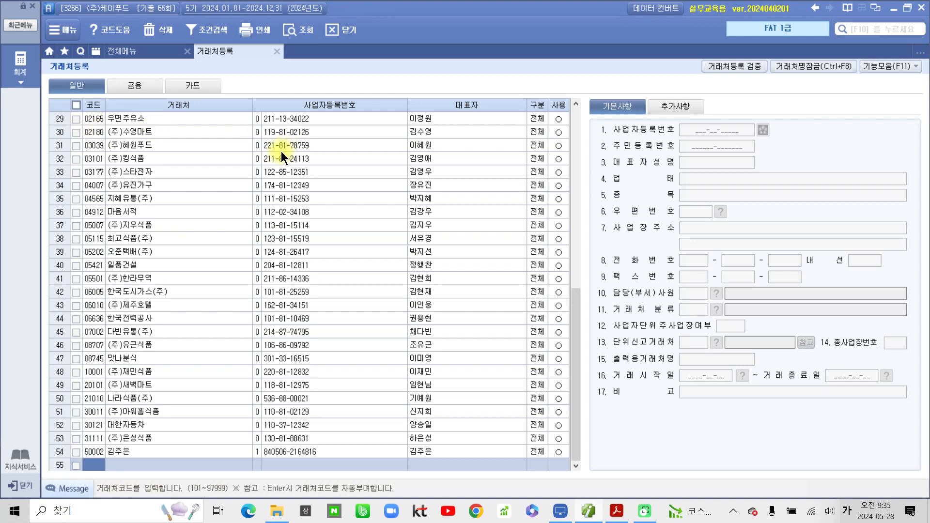
key("ctrl+f")
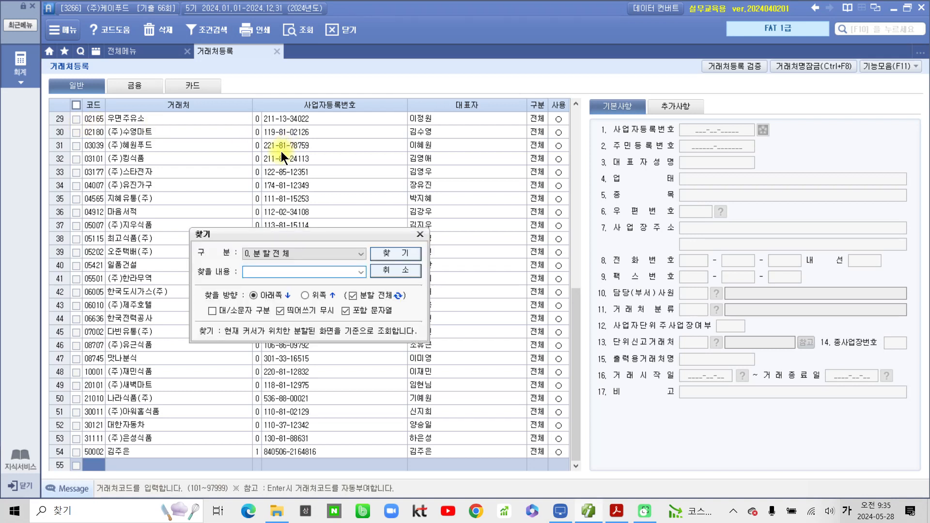
type("해피")
key("Return")
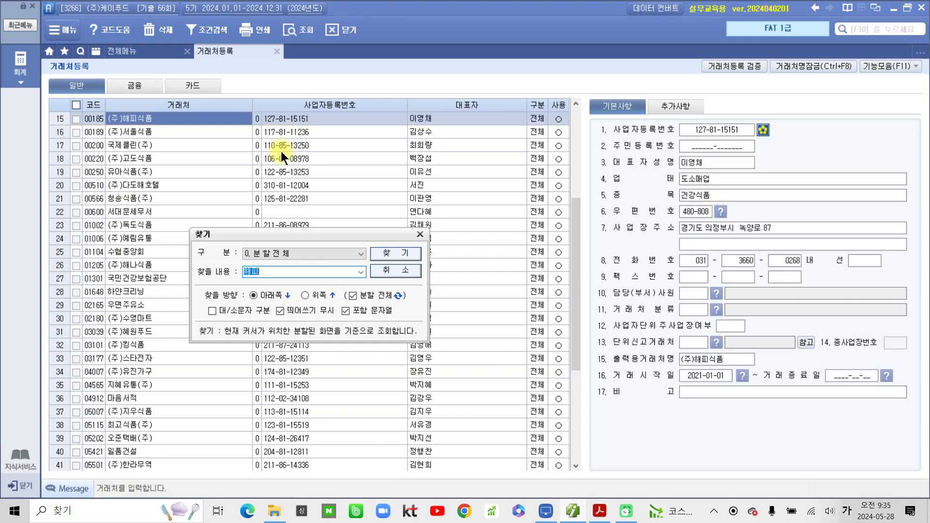
left_click(420, 234)
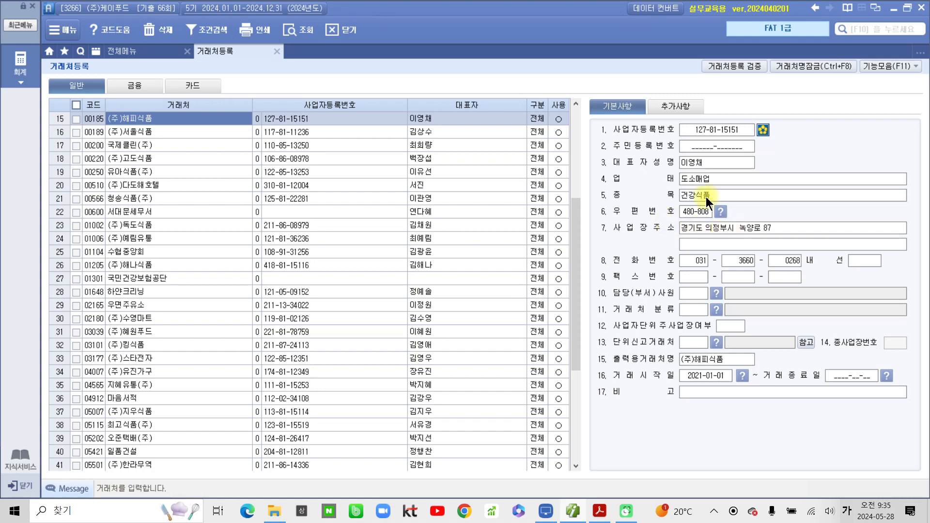
- Replace (주)해피식품's 대표자성명 with the new certificate's name and show its 추가사항
left_click(696, 165)
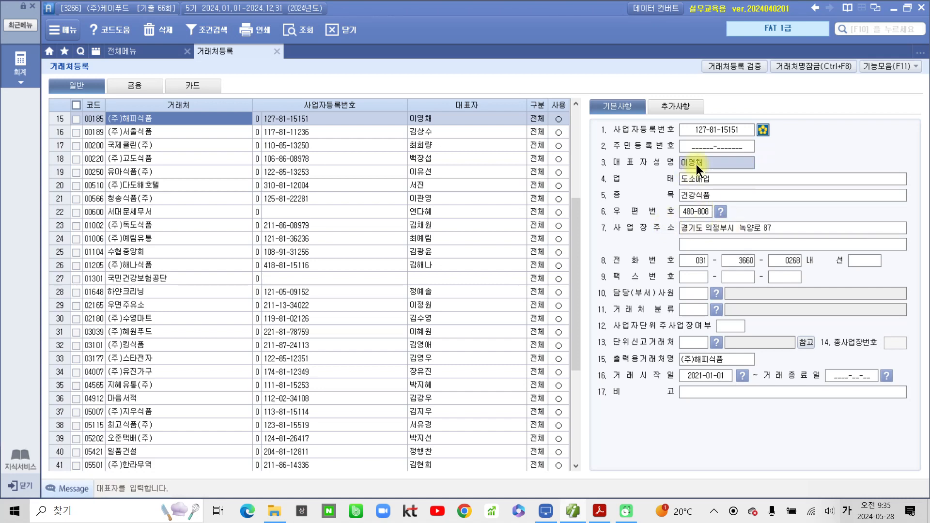
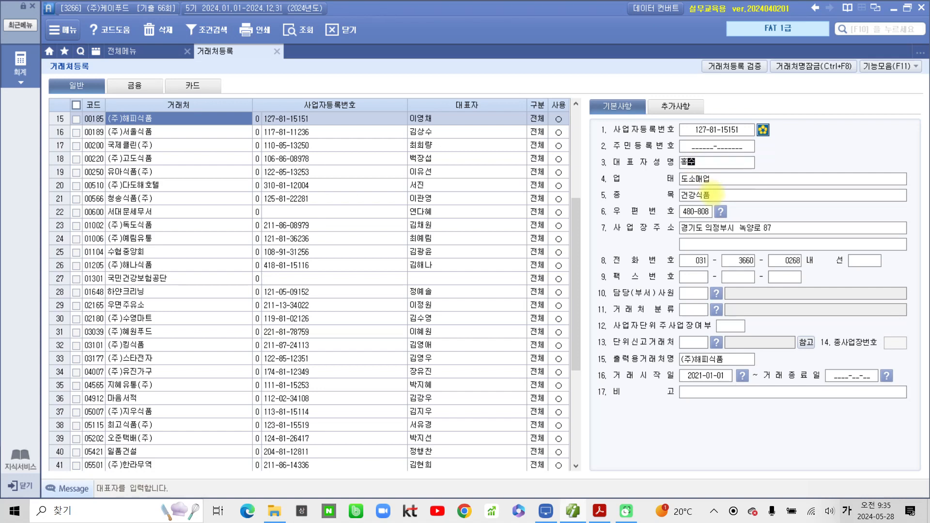
key("Return")
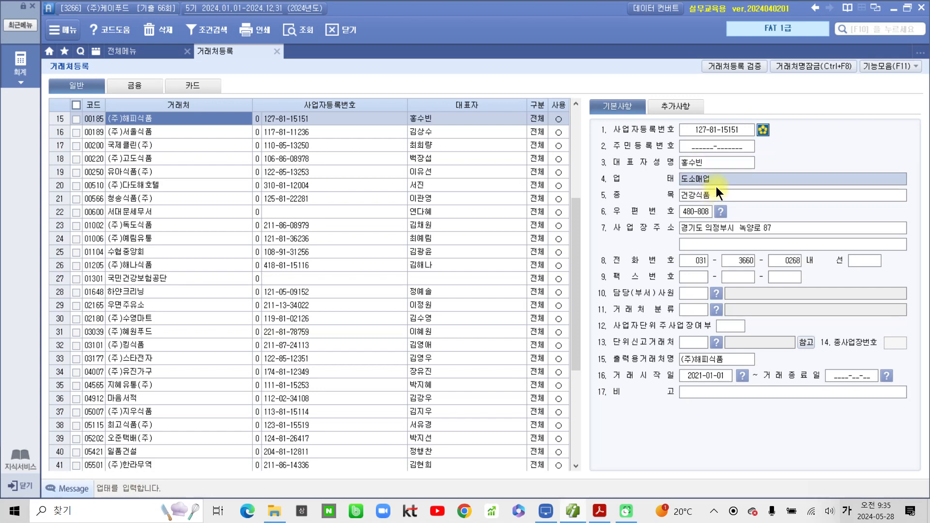
left_click(688, 103)
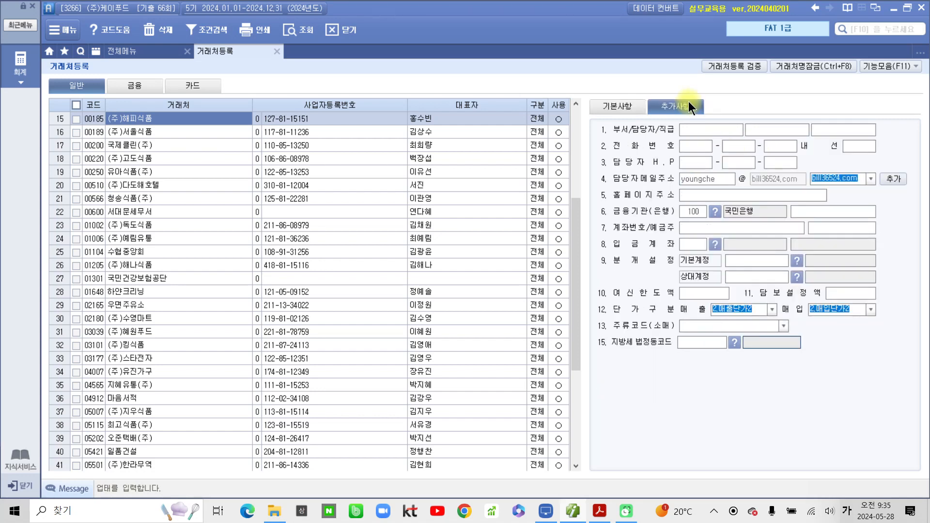
- Enter the certificate's contact e-mail ID with the naver.com domain in 담당자메일주소, then return to 기본사항
left_click(707, 182)
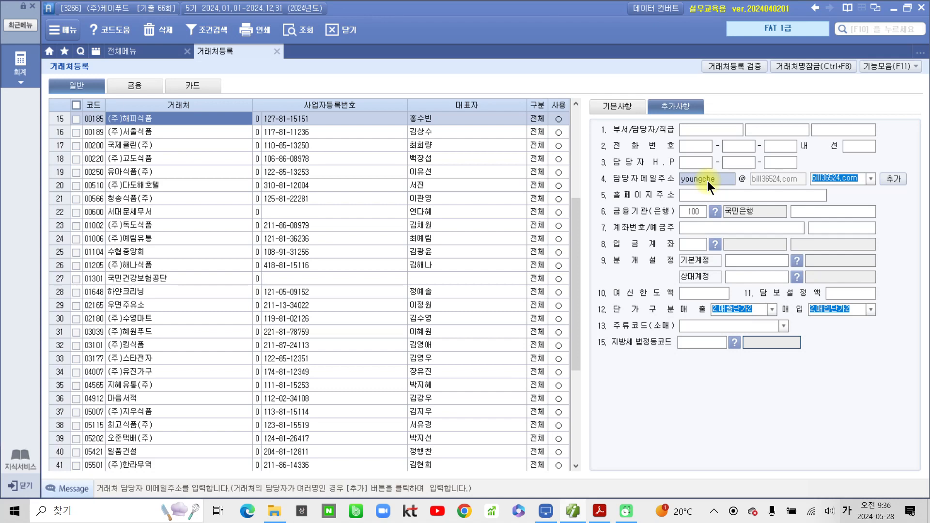
type("ㅗ메")
key("BackSpace")
key("BackSpace")
key("Hangul")
left_click(869, 179)
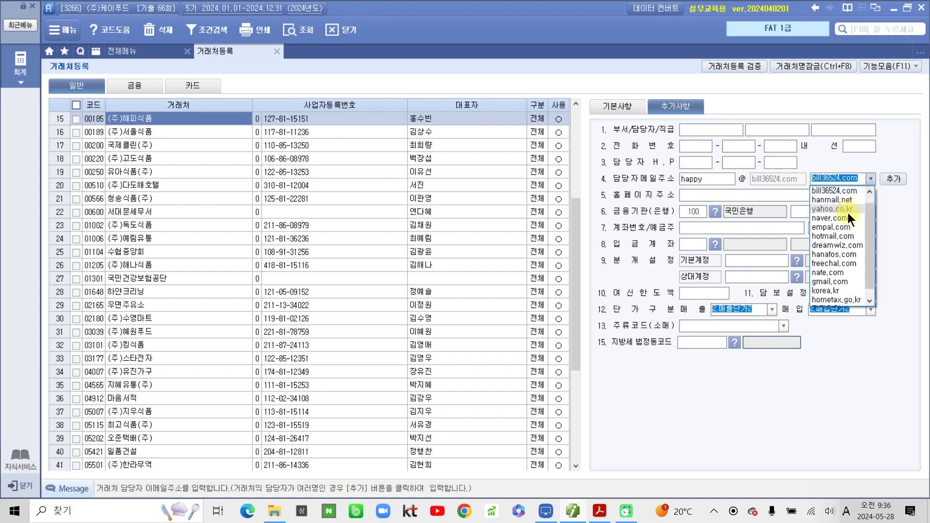
left_click(845, 217)
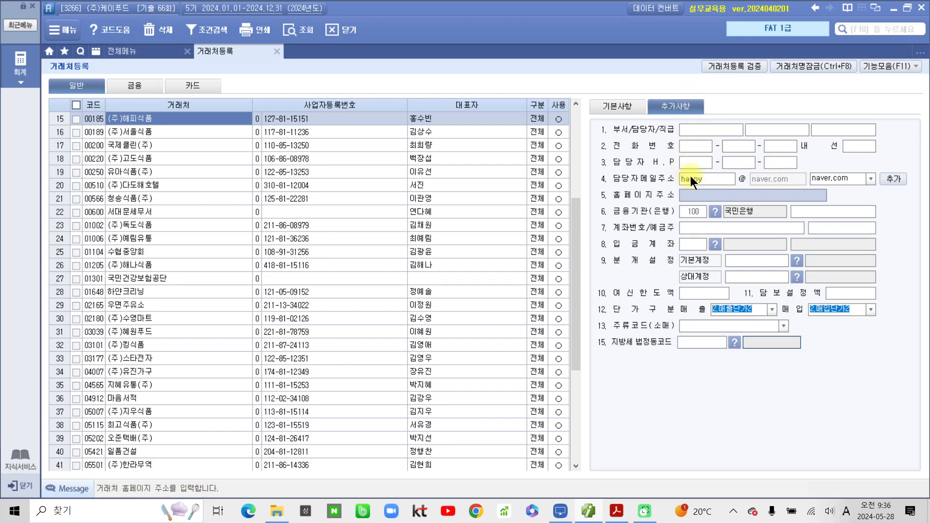
left_click(610, 103)
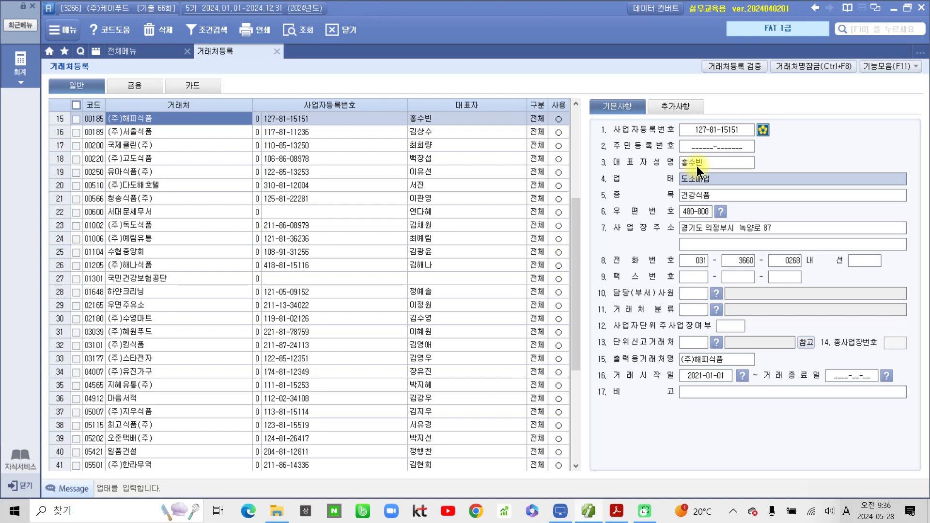
- Return to the exam PDF, dismiss the popups, and scroll to the page 122 tasks
left_click(594, 516)
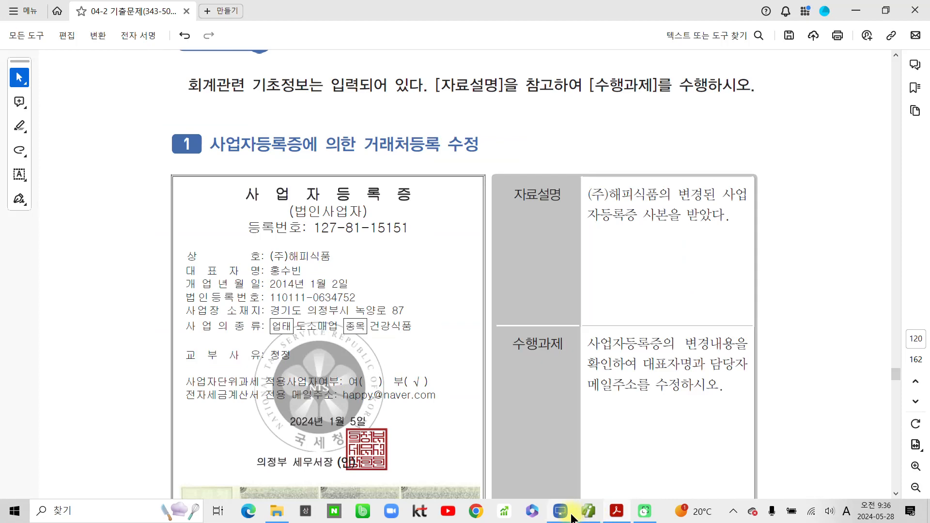
left_click(570, 516)
left_click(528, 274)
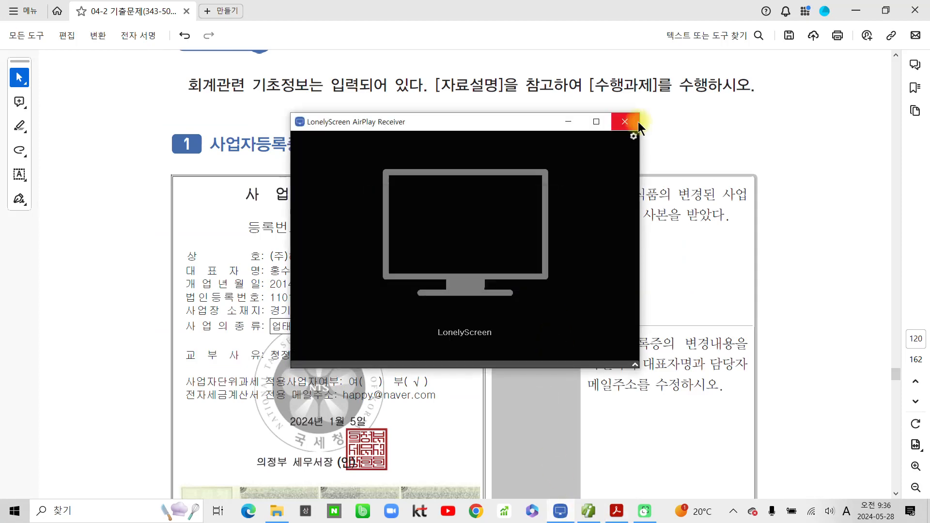
left_click(624, 122)
scroll(555, 334, "down", 15)
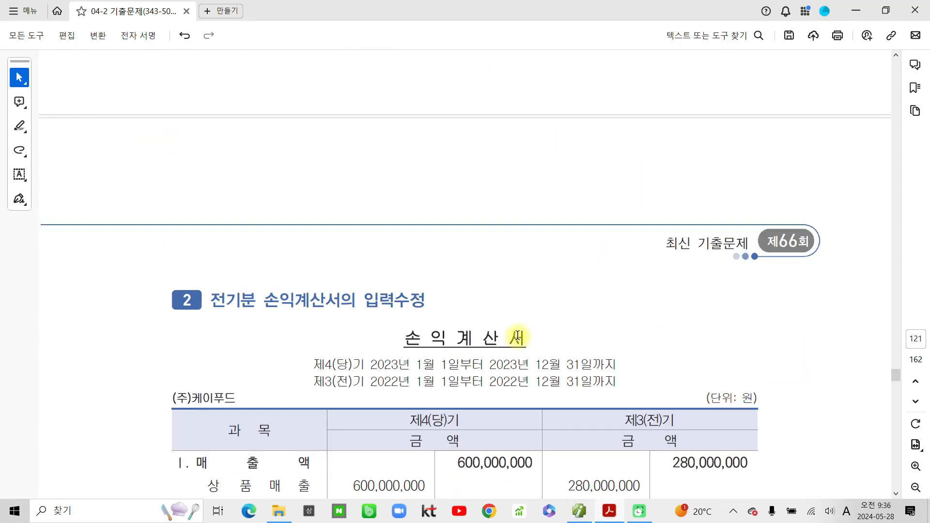
scroll(526, 347, "down", 2)
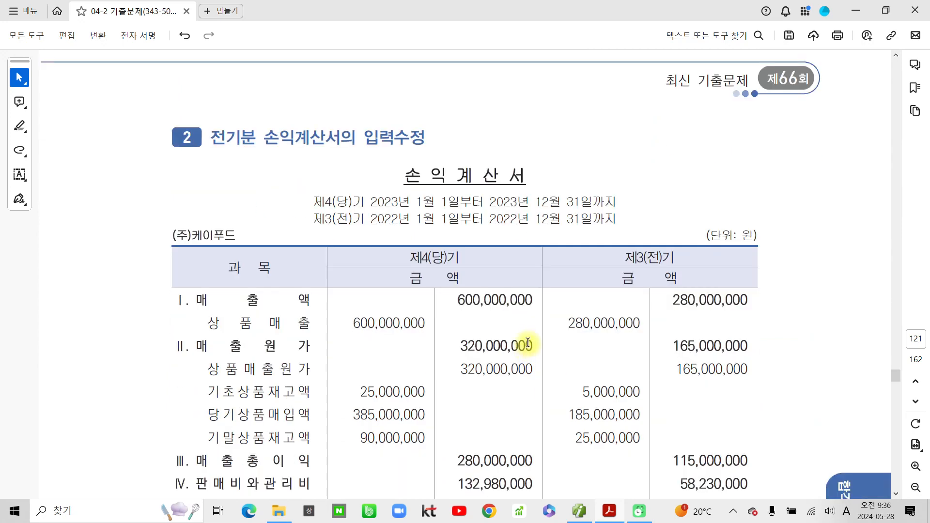
scroll(598, 306, "down", 1)
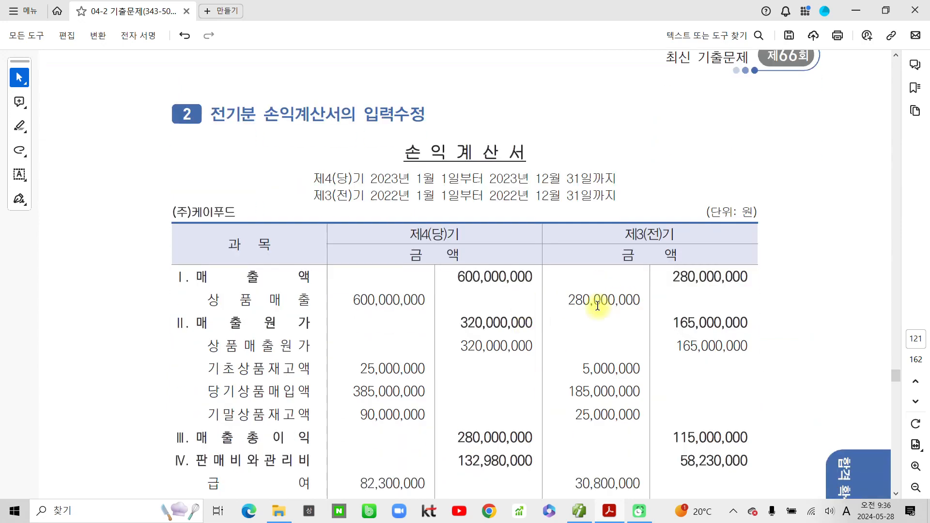
scroll(597, 305, "down", 2)
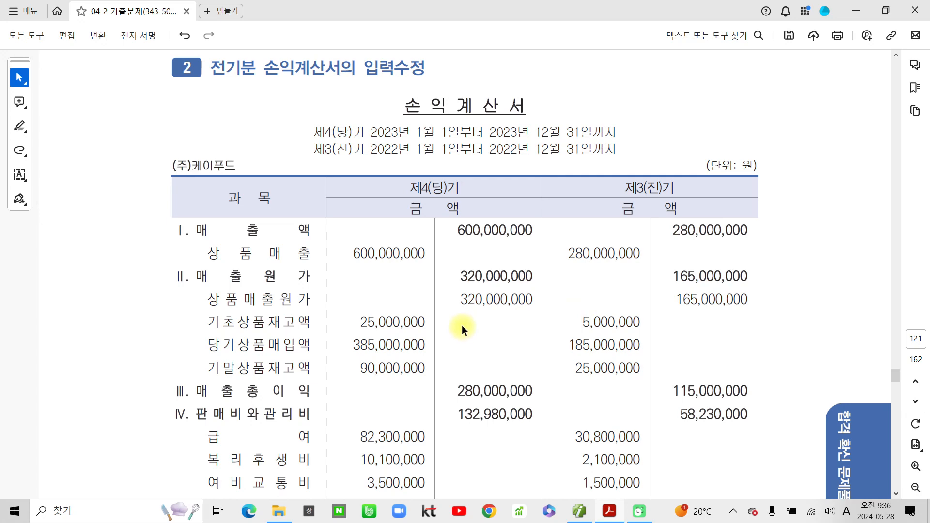
scroll(461, 325, "up", 2)
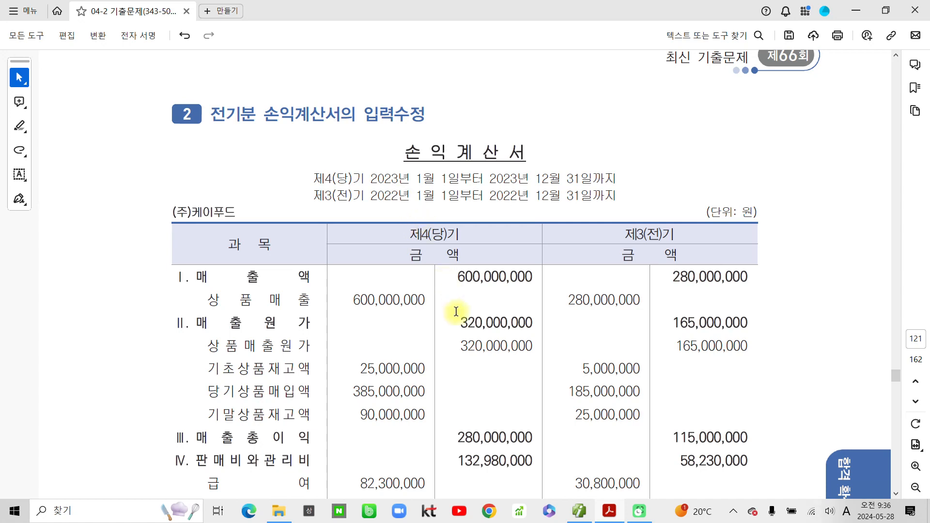
scroll(114, 467, "down", 12)
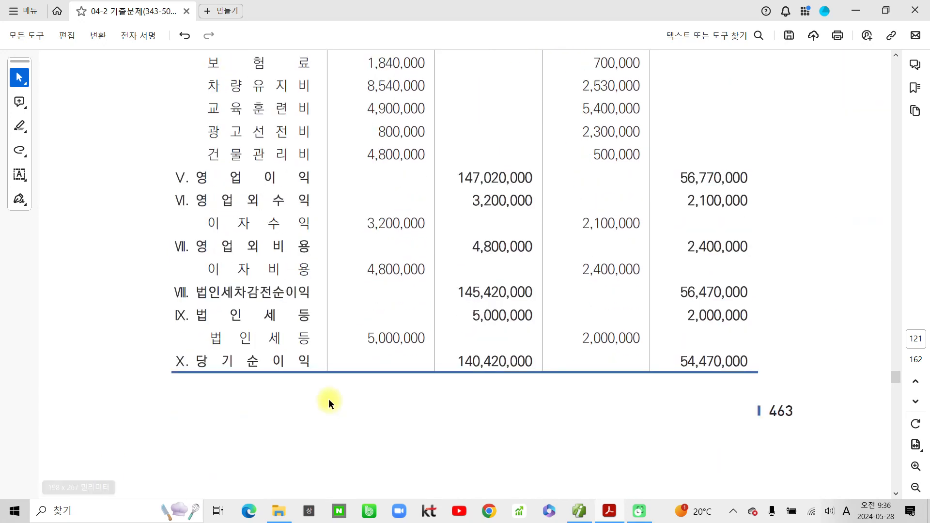
scroll(328, 399, "down", 6)
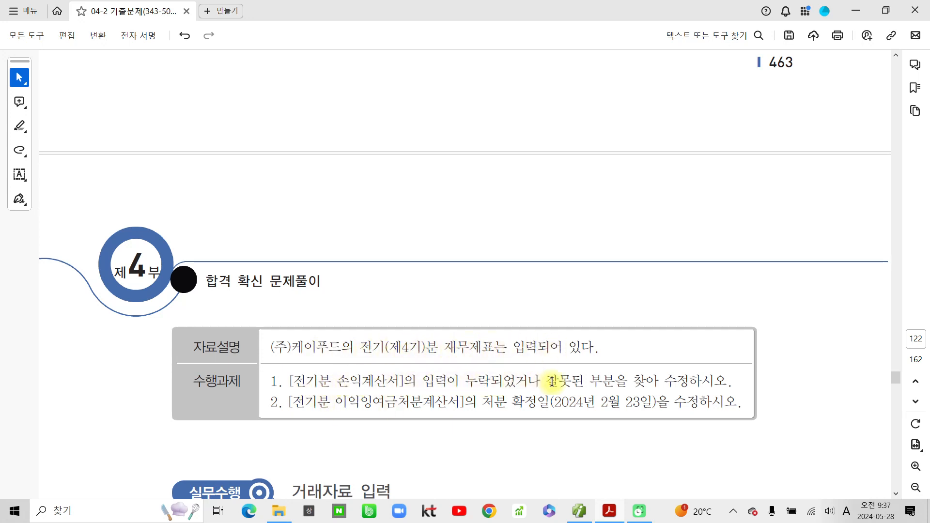
- Highlight both correction tasks in yellow and scroll up to the 손익계산서 comparison
left_click_drag(733, 381, 590, 381)
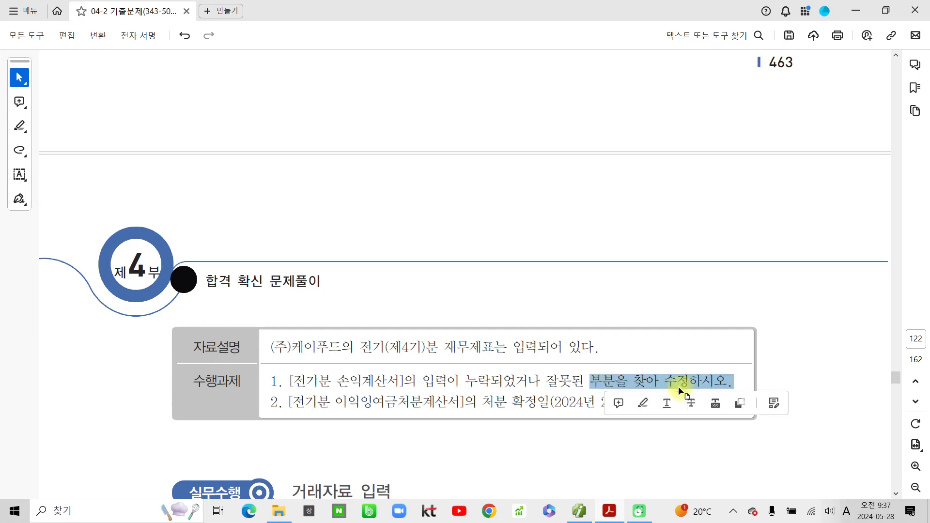
left_click(642, 403)
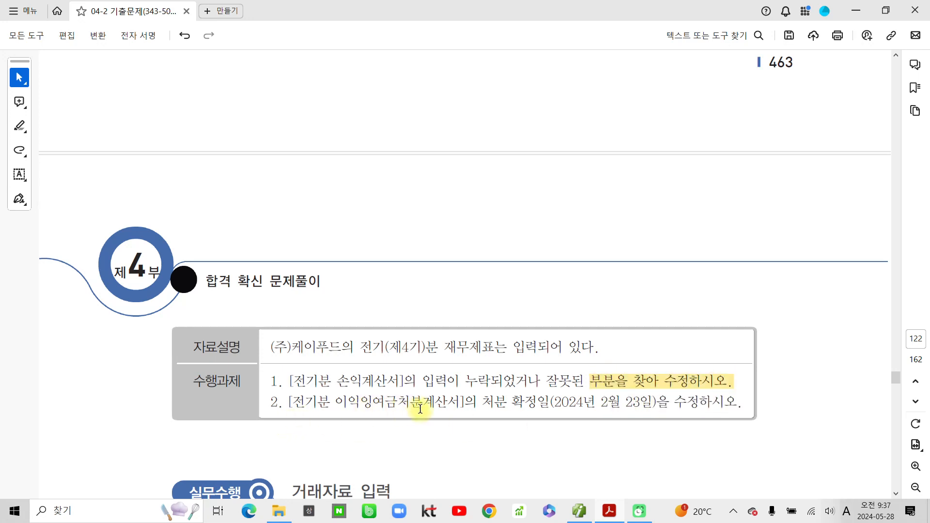
left_click_drag(480, 403, 712, 410)
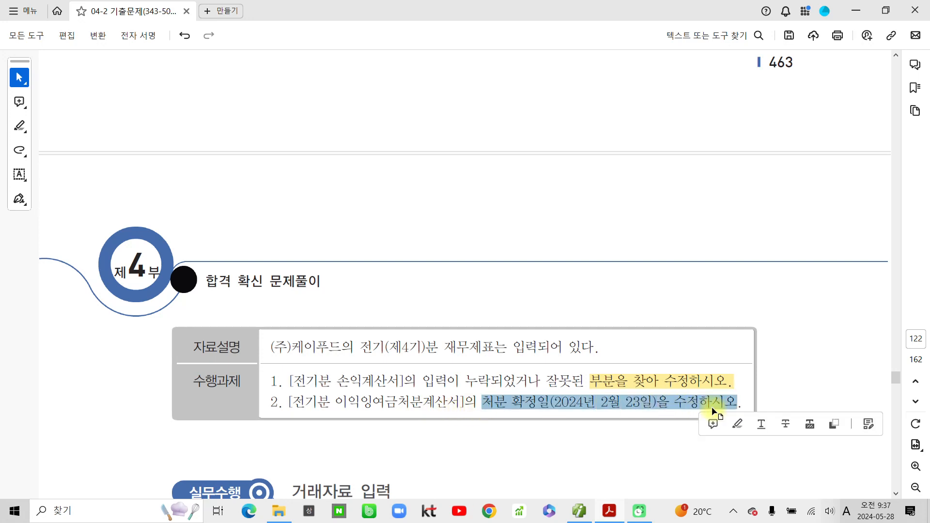
left_click(741, 424)
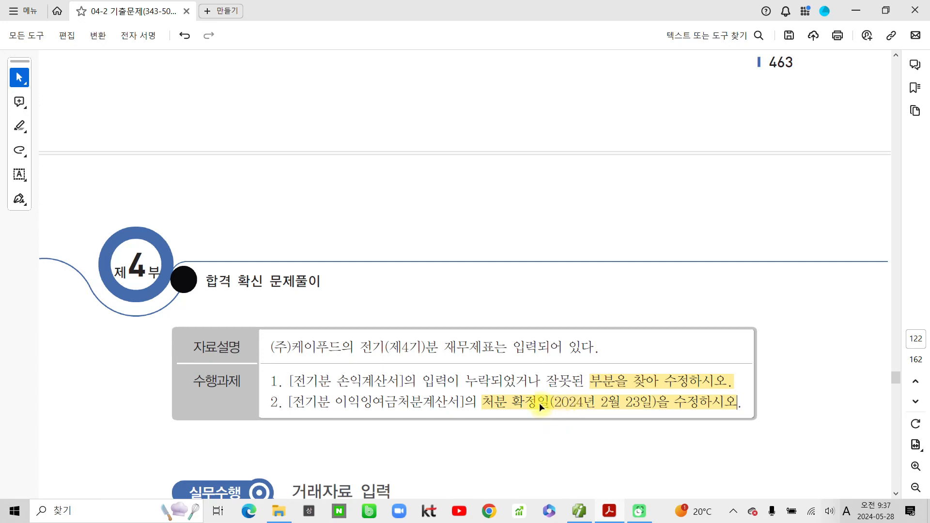
scroll(538, 407, "up", 6)
scroll(364, 361, "up", 12)
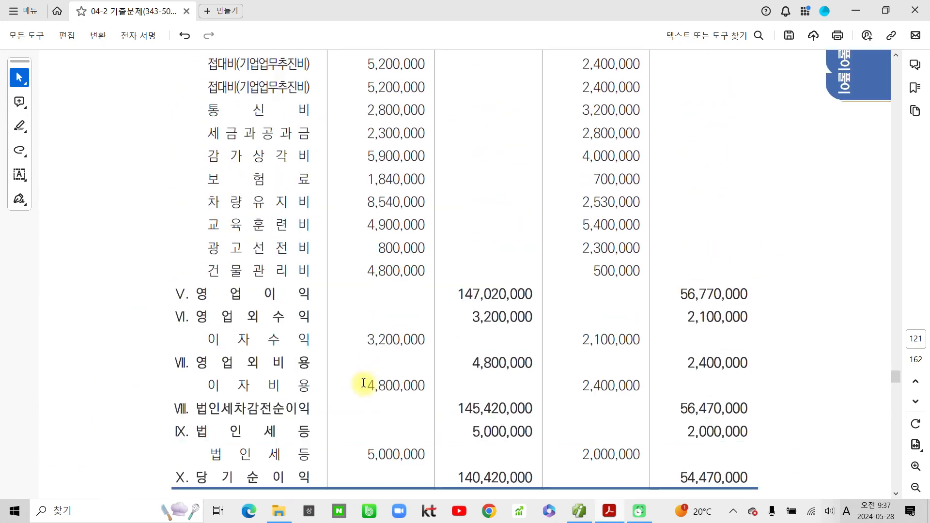
scroll(361, 397, "up", 1)
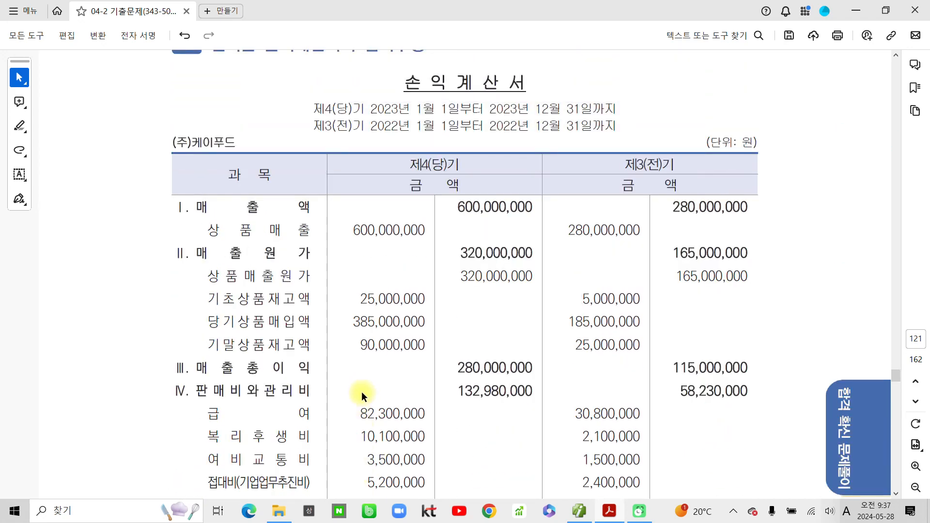
- Close 거래처등록, open 전기분 손익계산서, and check 상품매출 600,000,000 and its cost-of-sales breakdown
left_click(579, 511)
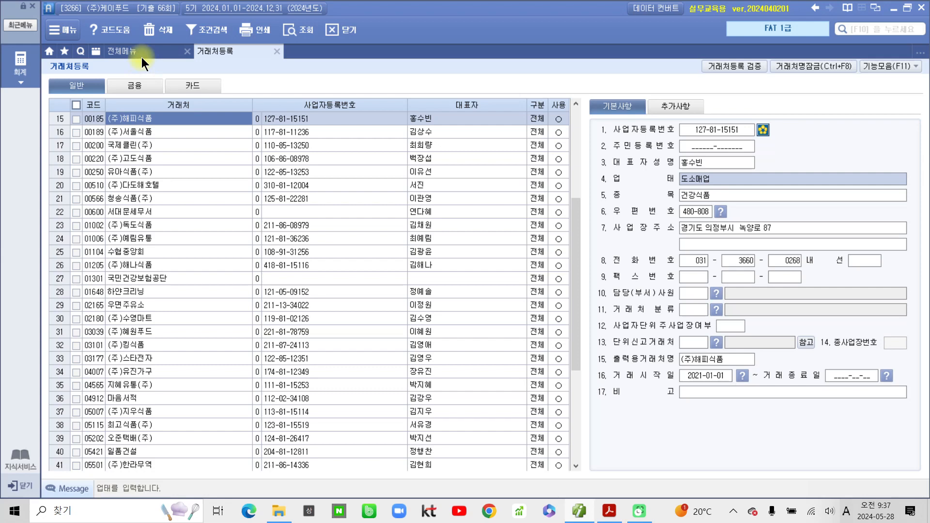
left_click(276, 52)
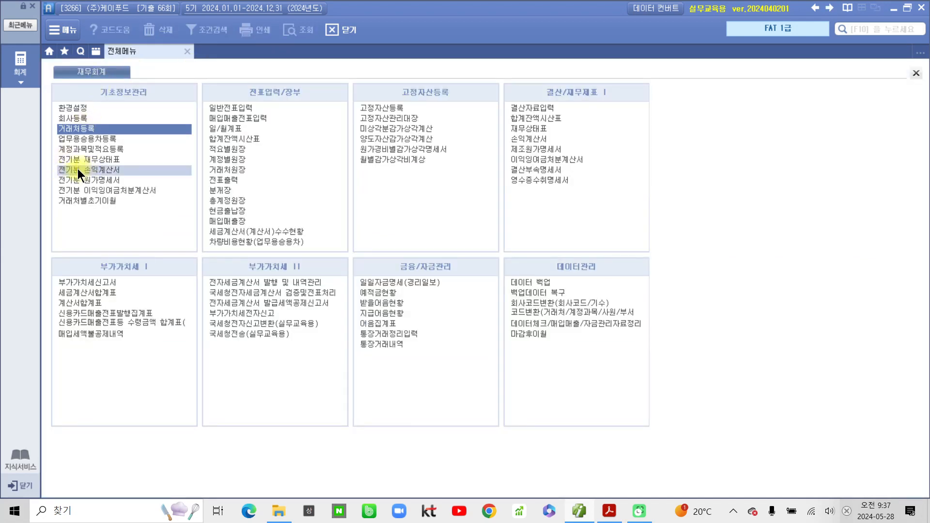
left_click(82, 170)
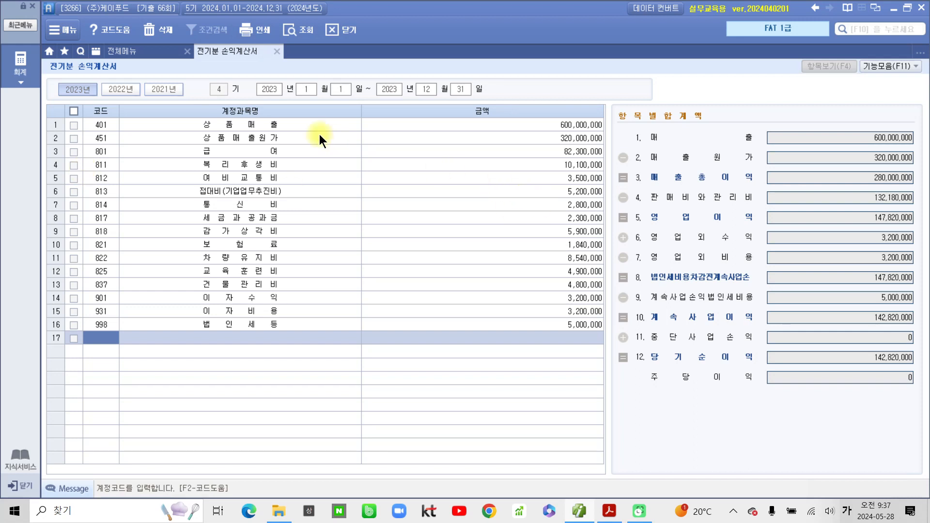
left_click(539, 126)
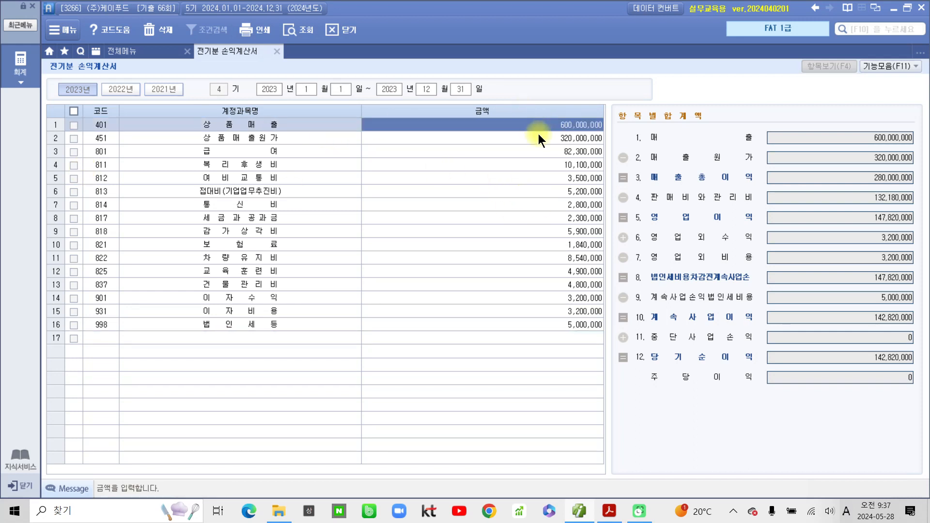
left_click(551, 139)
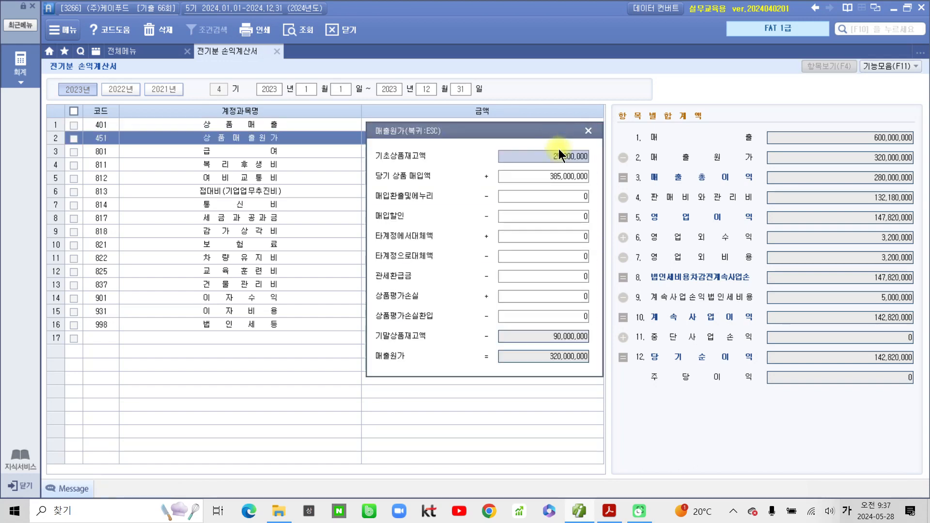
left_click(588, 135)
- Compare expense amounts from 급여 82,300,000 through 건물관리비 against the exam statement
left_click(580, 152)
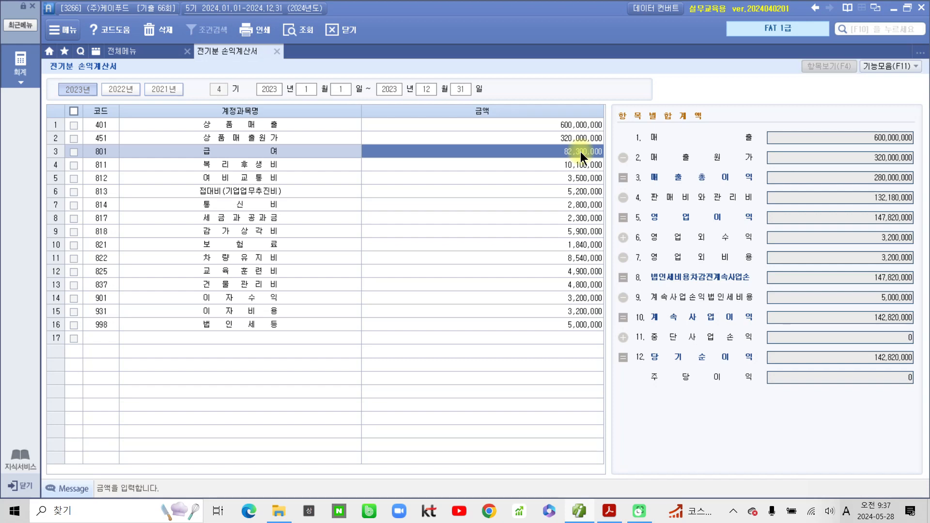
left_click(580, 163)
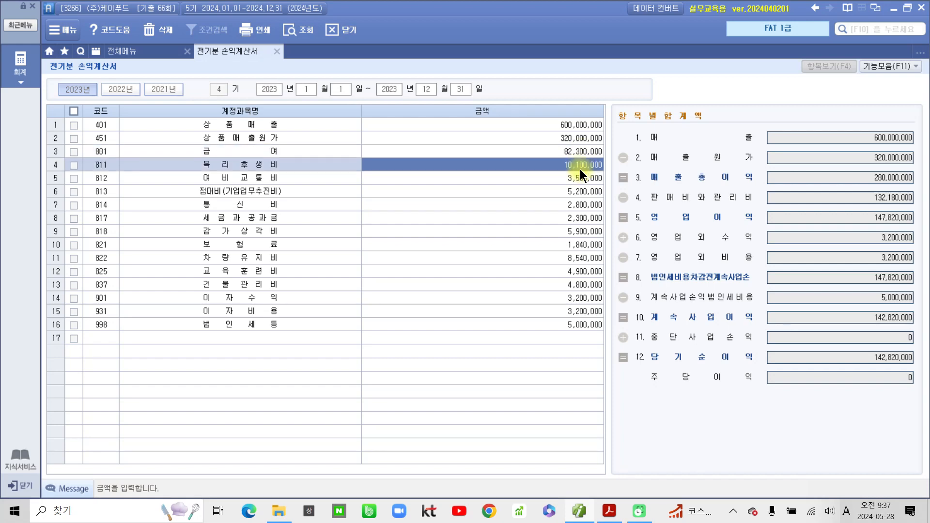
left_click(587, 179)
left_click(589, 190)
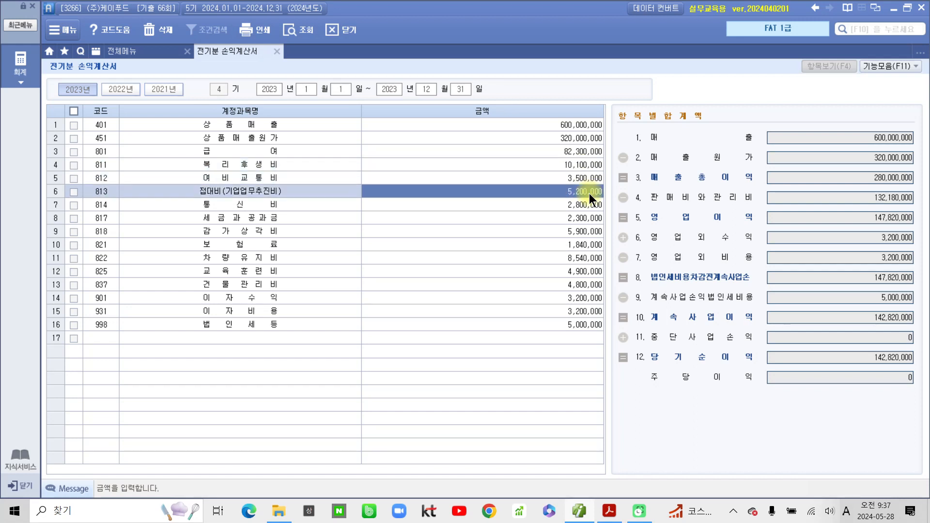
left_click(588, 204)
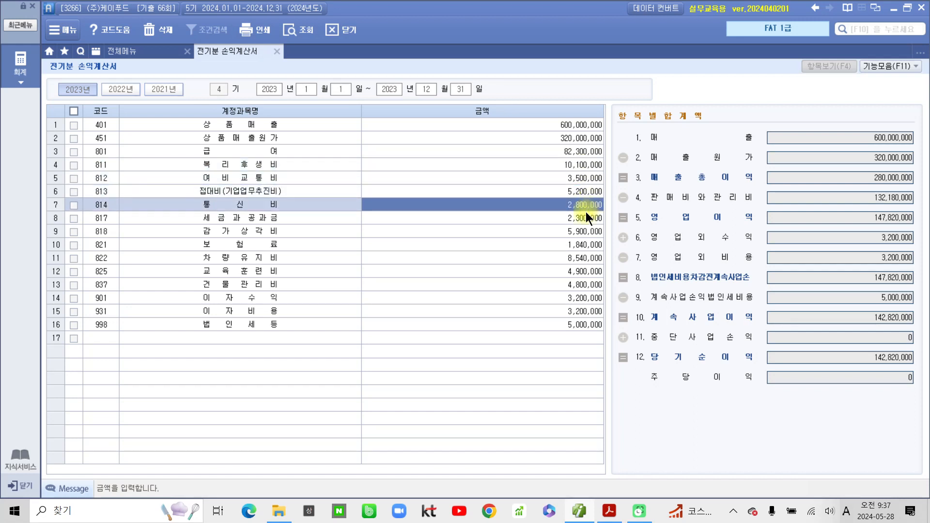
left_click(585, 216)
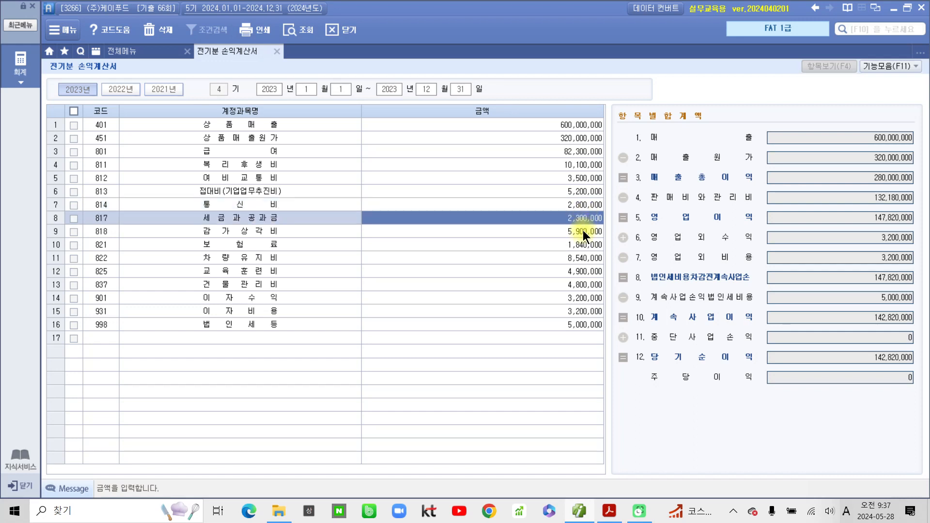
left_click(582, 231)
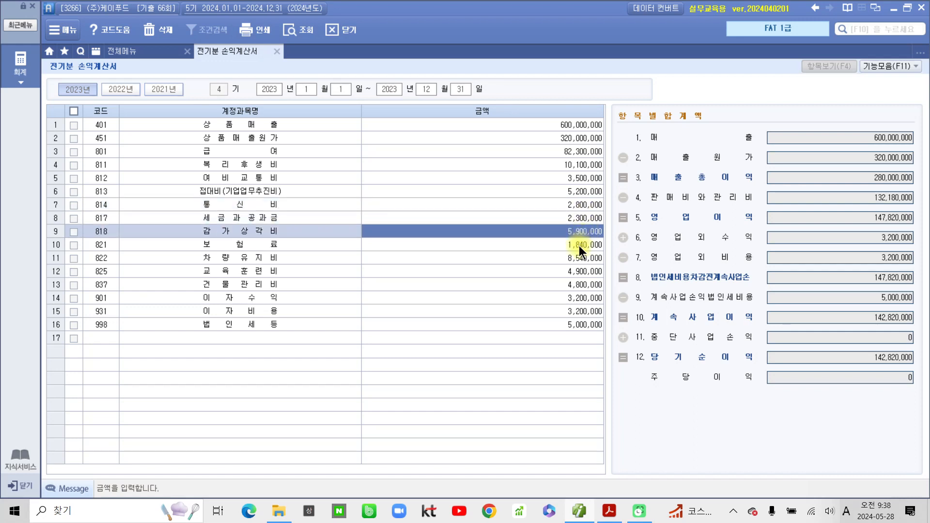
left_click(579, 245)
left_click(578, 259)
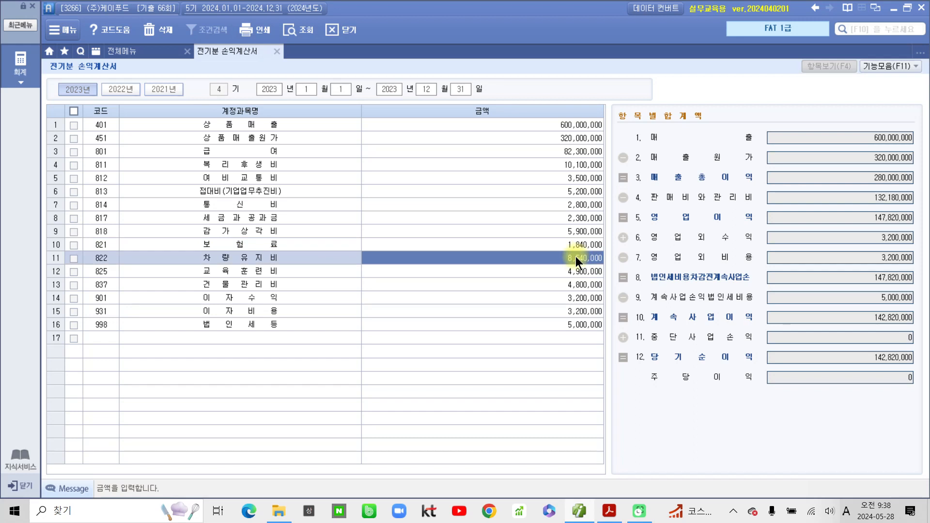
left_click(577, 272)
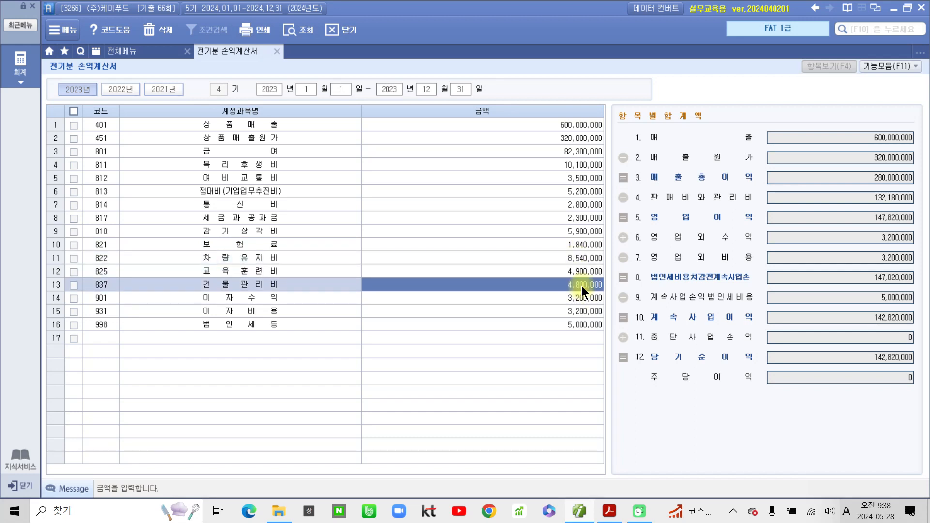
left_click(581, 286)
- Add account 833 광고선전비 with 800,000 on row 17
left_click(102, 338)
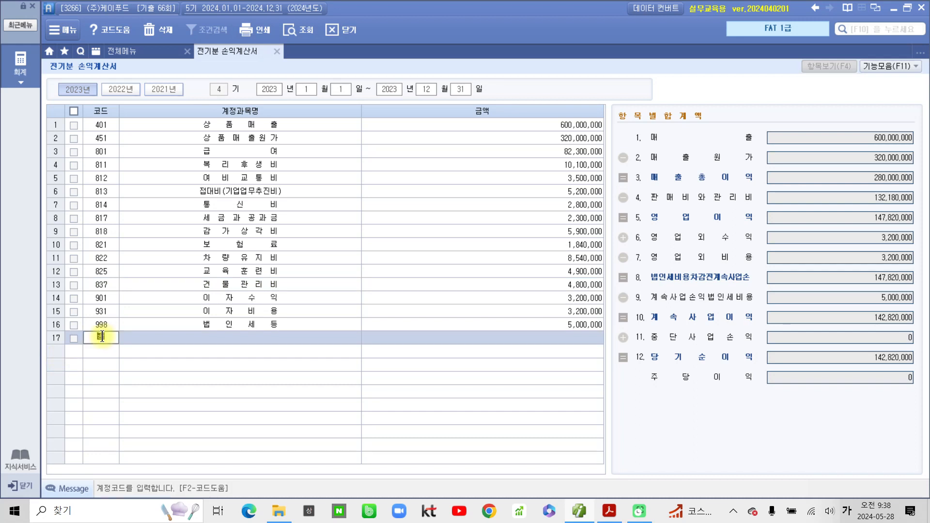
type("광고")
key("Return")
type("833")
key("Return")
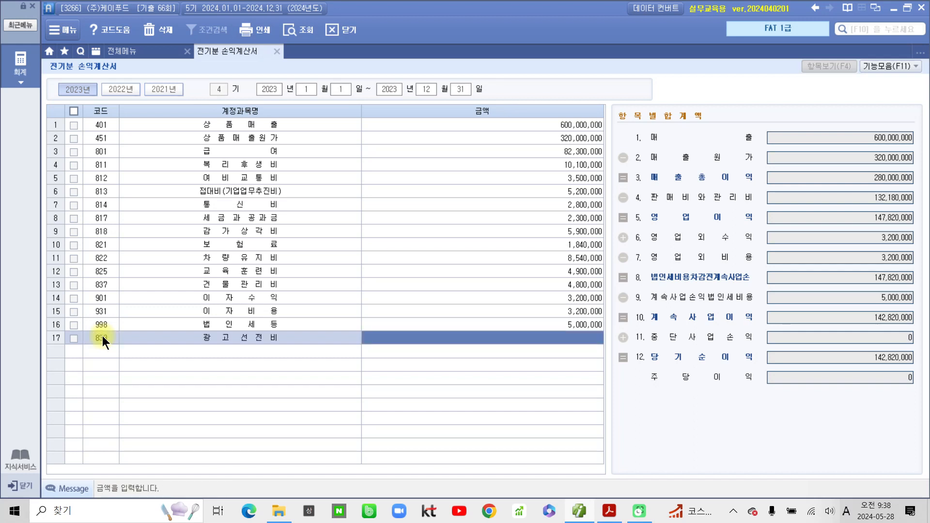
type("8000000")
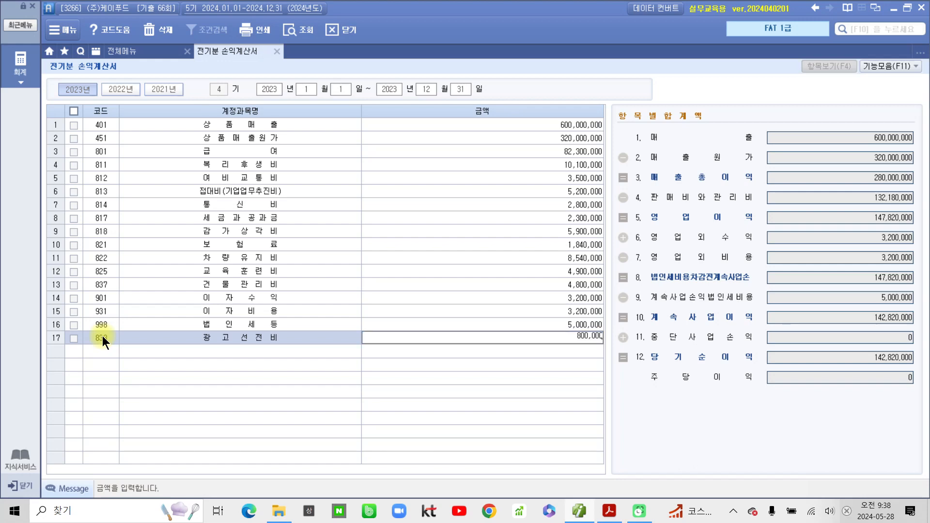
key("Return")
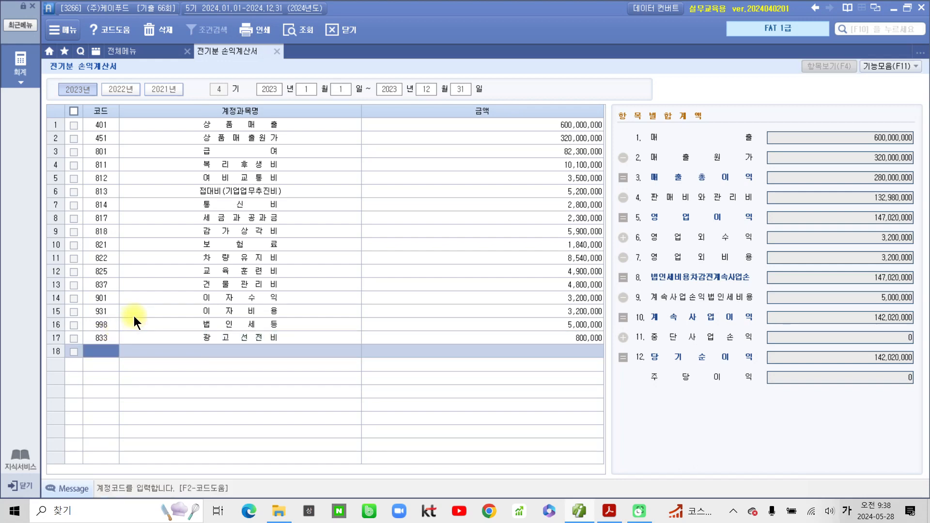
- Correct 이자비용 to 4,800,000 so 당기순이익 reads 140,420,000, and return to the full menu
left_click(578, 287)
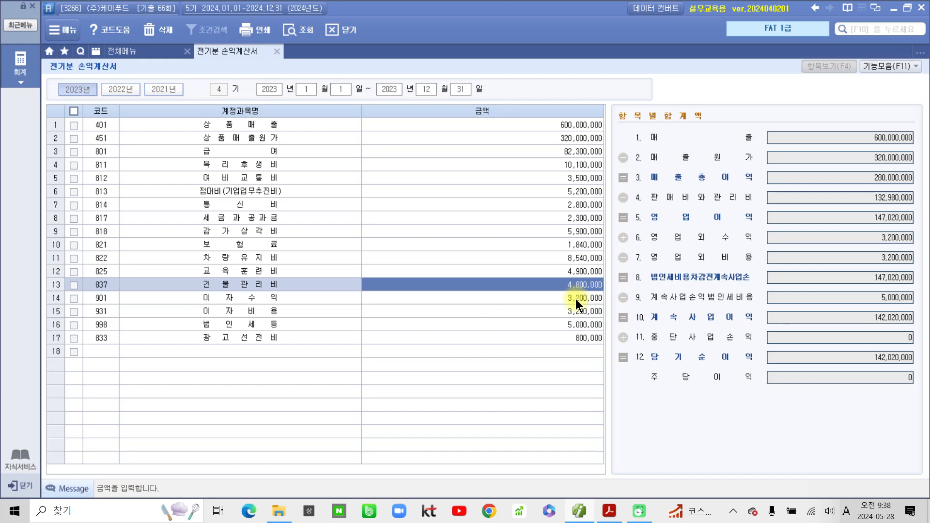
left_click(575, 298)
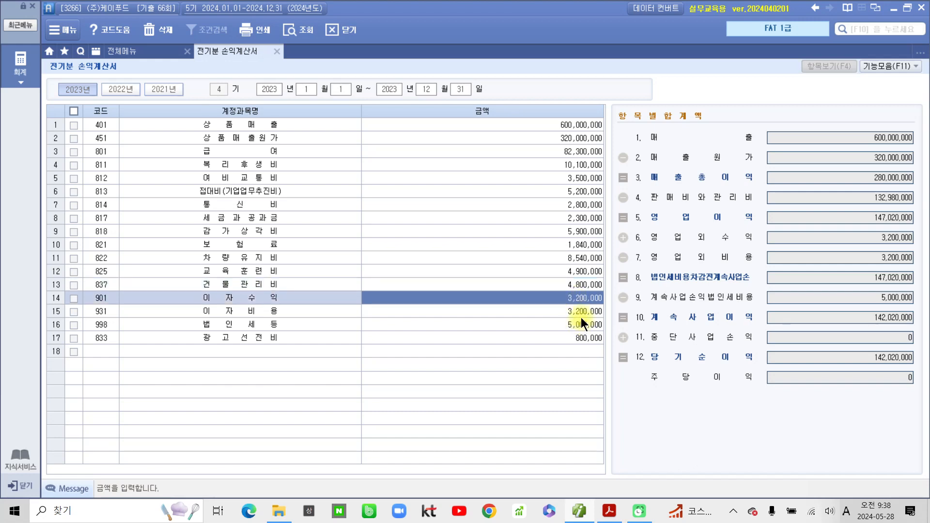
left_click(580, 317)
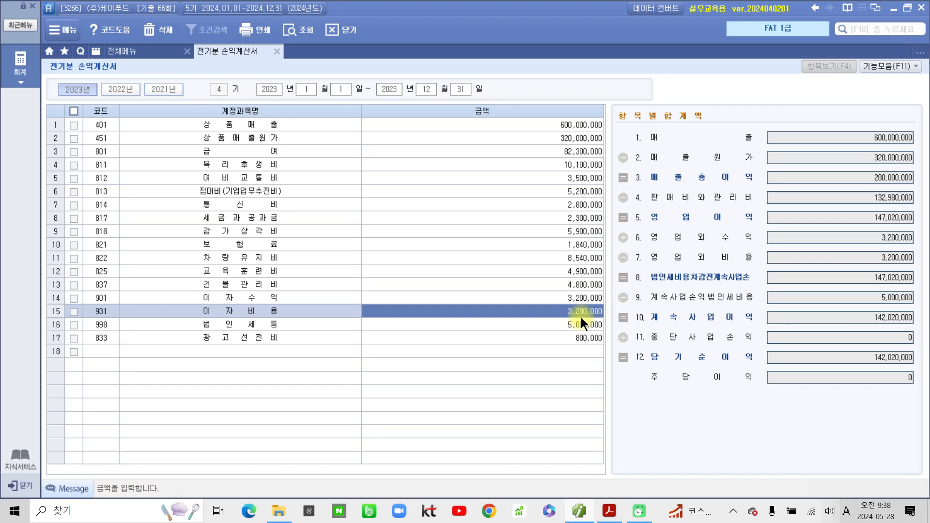
type("4")
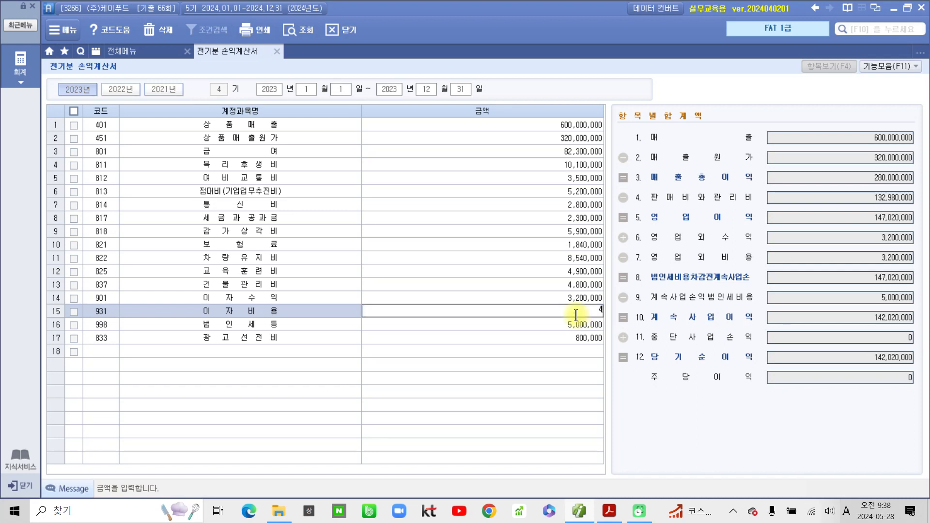
type(",800,000")
key("Return")
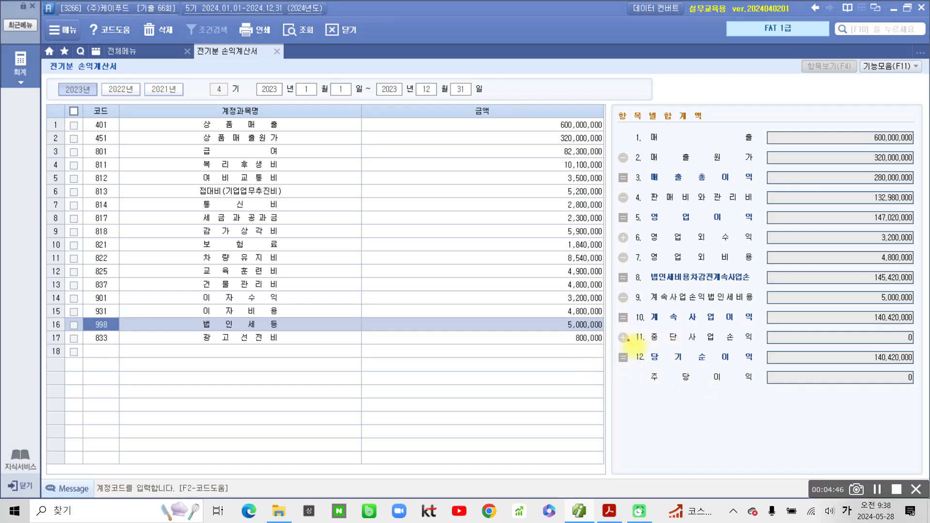
mouse_move(628, 341)
left_mouse_down()
mouse_move(911, 380)
mouse_move(920, 371)
left_mouse_up()
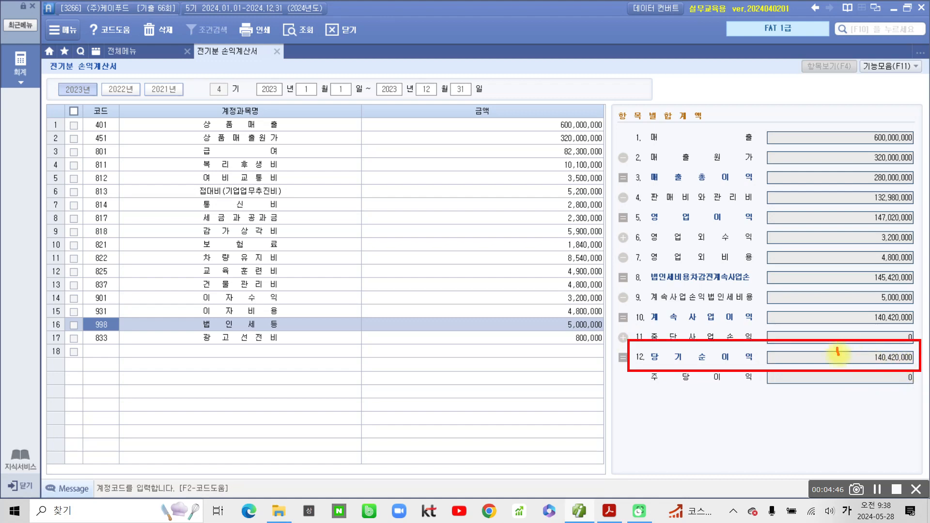
left_click_drag(838, 348, 848, 342)
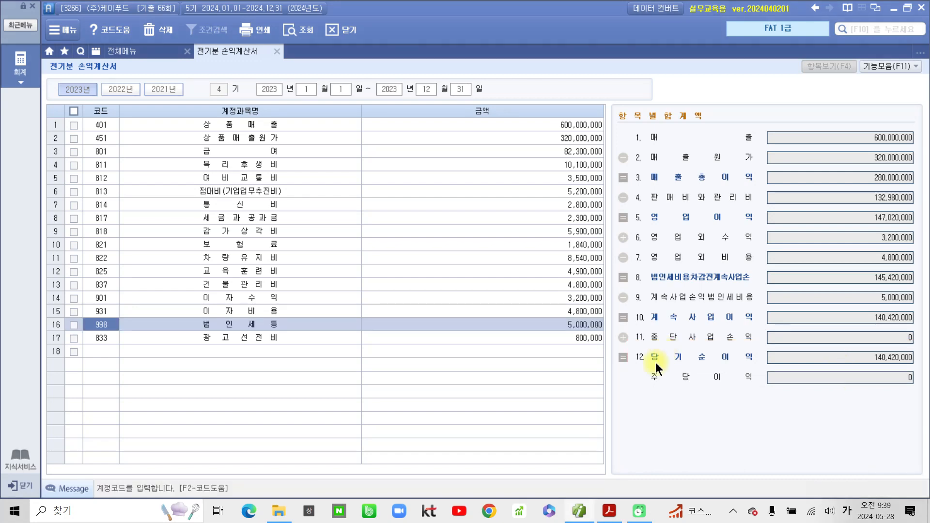
left_click(146, 53)
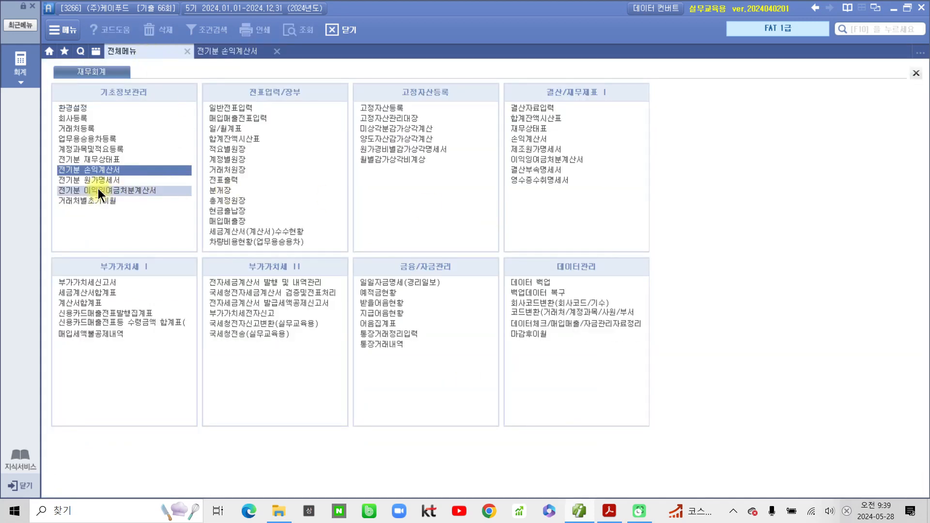
- Set the 전기분 이익잉여금처분계산서 처분 확정 일자 to 2024-02-23 and close the statement
left_click(132, 190)
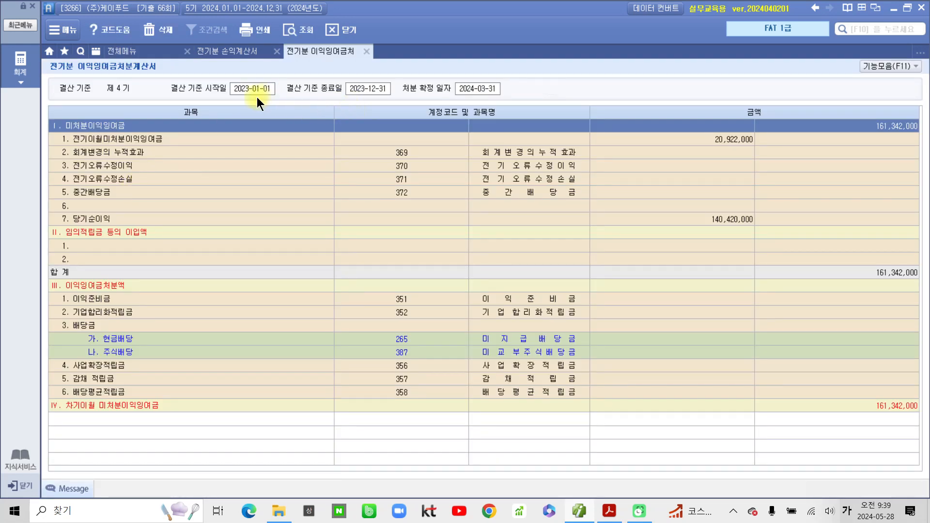
left_click(467, 88)
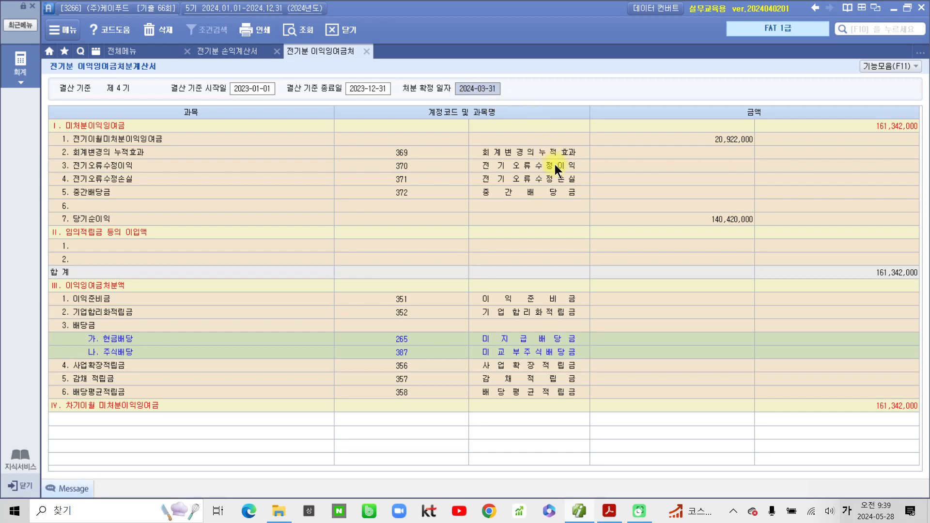
type("2024-")
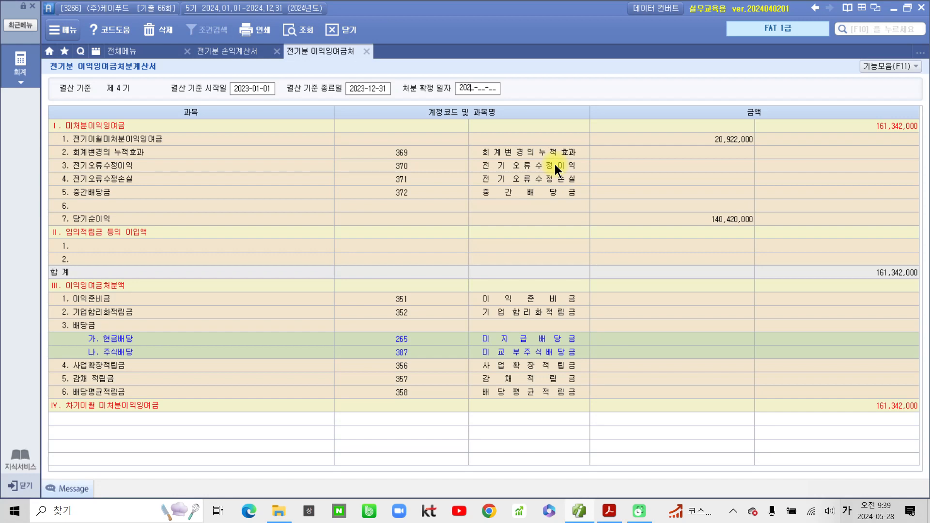
type("02-23")
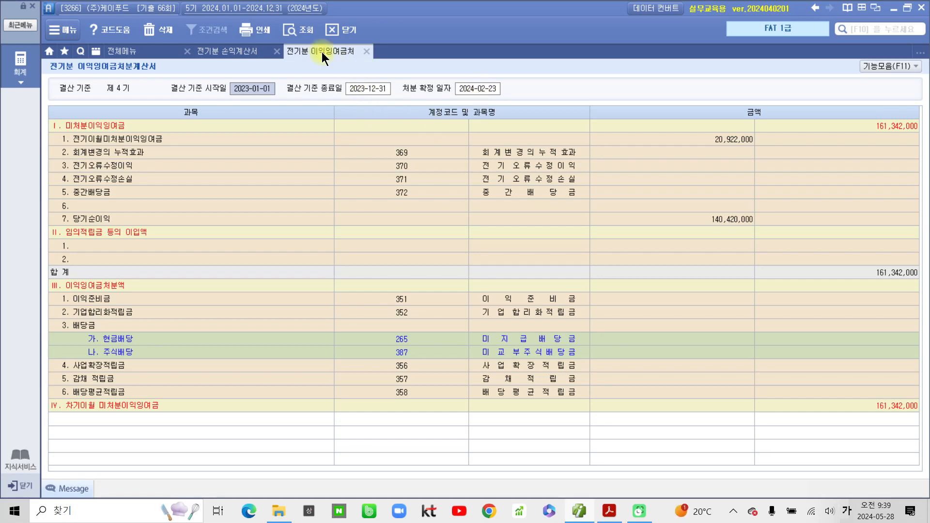
left_click(369, 51)
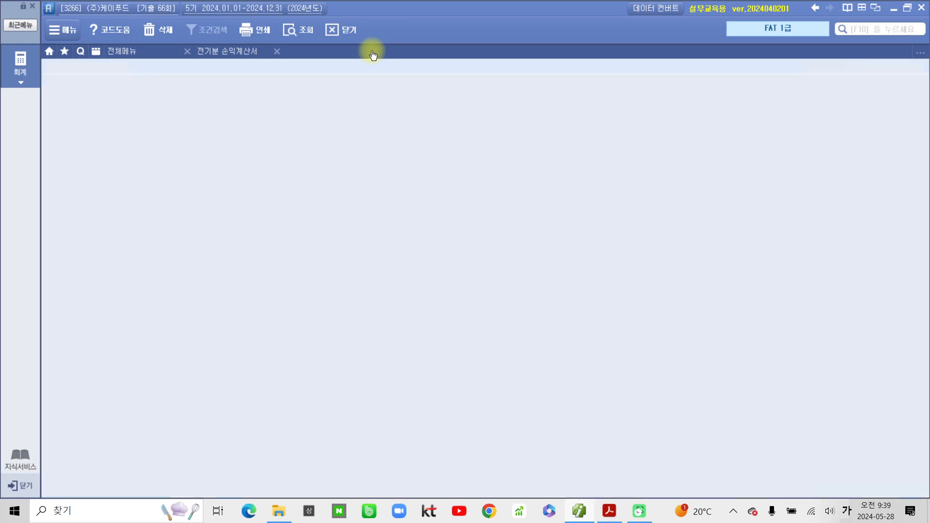
- Close the 전기분 손익계산서 tab and bring the exam PDF forward
left_click(277, 52)
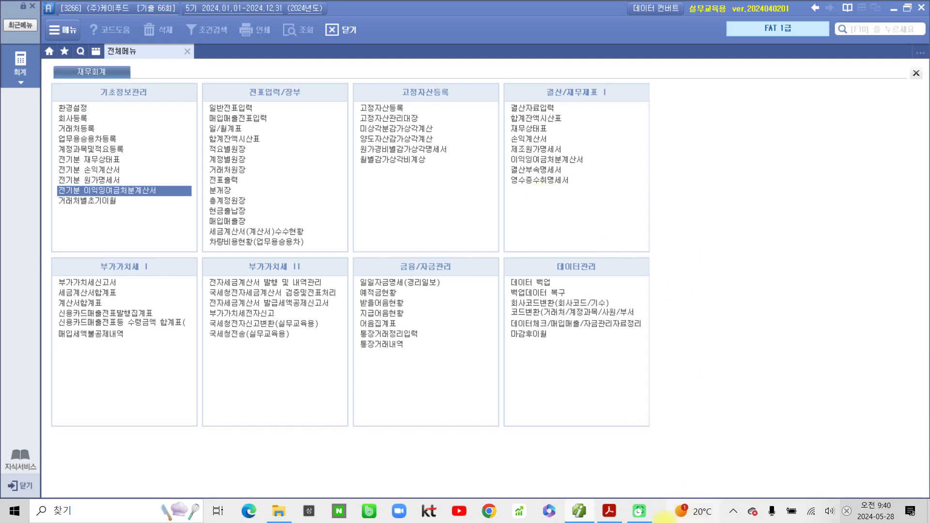
left_click(609, 511)
- Scroll to page 122, mark the 수행과제 list with temporary red pen, then erase it
scroll(394, 421, "down", 3)
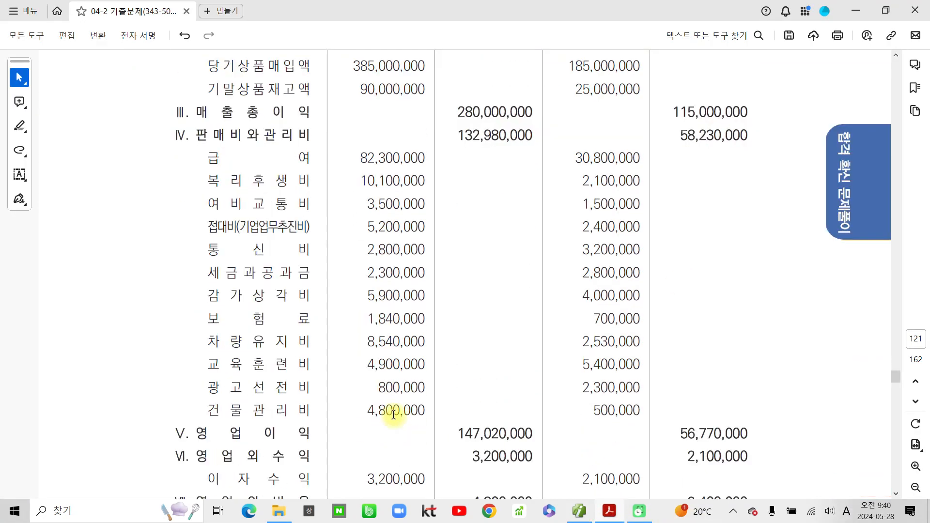
scroll(394, 414, "down", 15)
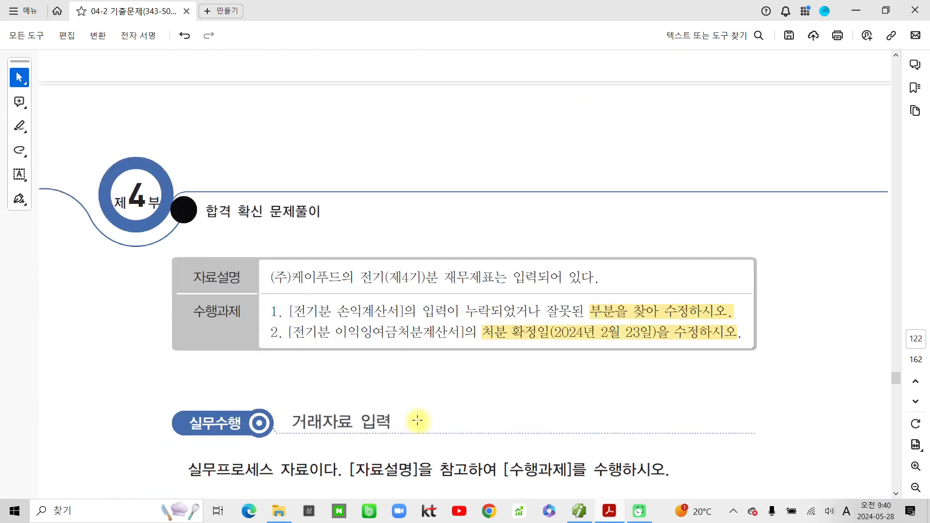
scroll(417, 422, "down", 5)
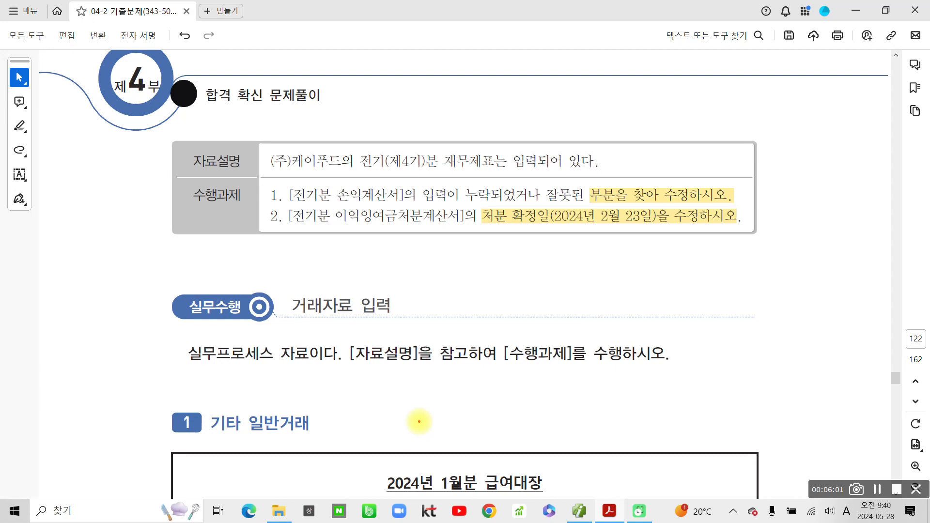
mouse_move(155, 260)
left_mouse_down()
mouse_move(189, 165)
mouse_move(222, 278)
left_mouse_up()
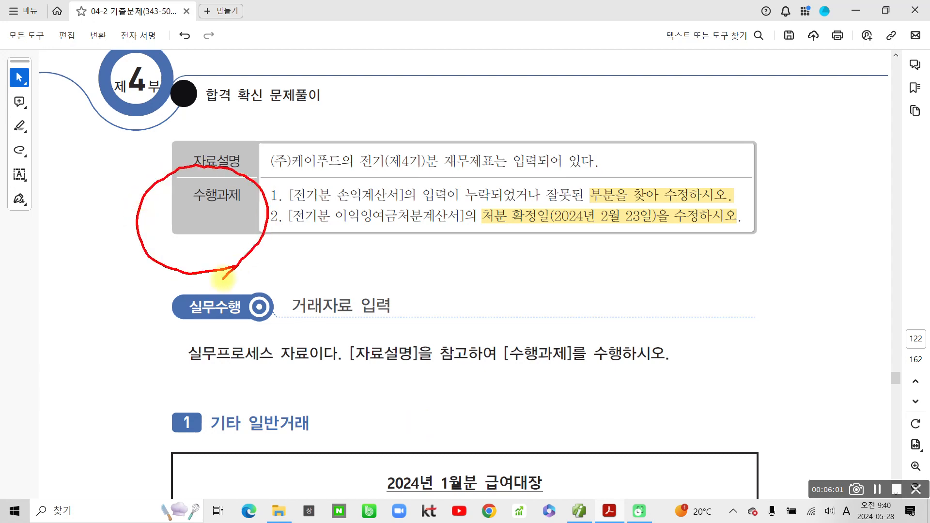
mouse_move(284, 186)
left_mouse_down()
mouse_move(289, 198)
mouse_move(299, 181)
left_mouse_up()
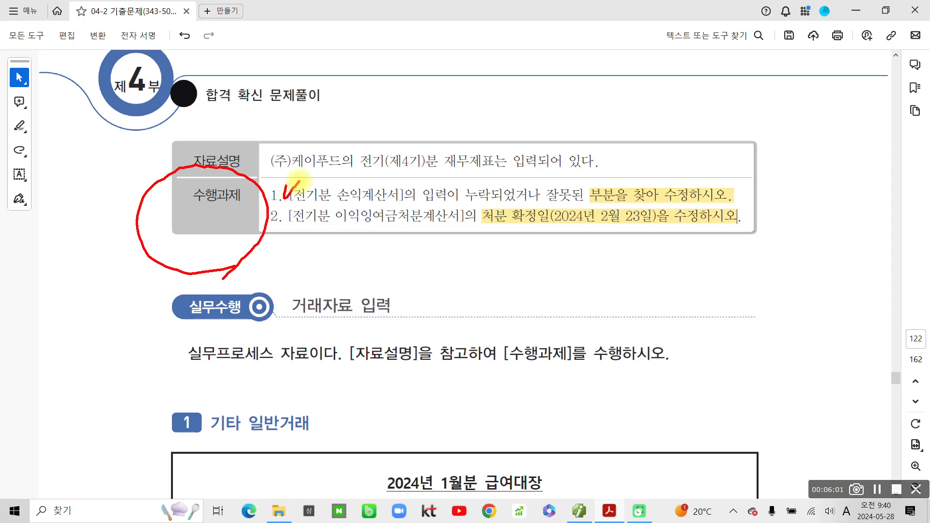
mouse_move(292, 216)
left_mouse_down()
mouse_move(306, 225)
mouse_move(260, 224)
mouse_move(281, 242)
left_mouse_up()
key("Escape")
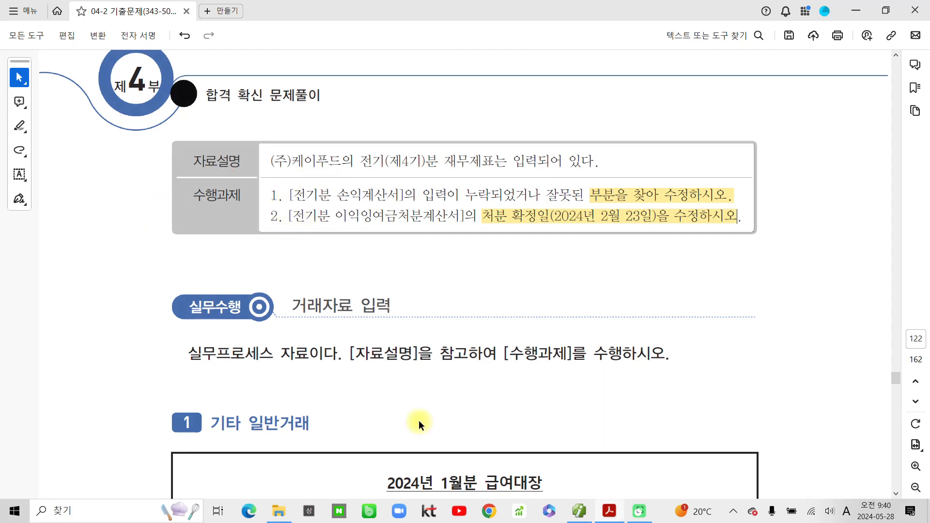
- Highlight the 2024년 1월분 급여대장 title, 1월 25일, 보통예금 and the task sentence in yellow
scroll(377, 411, "down", 6)
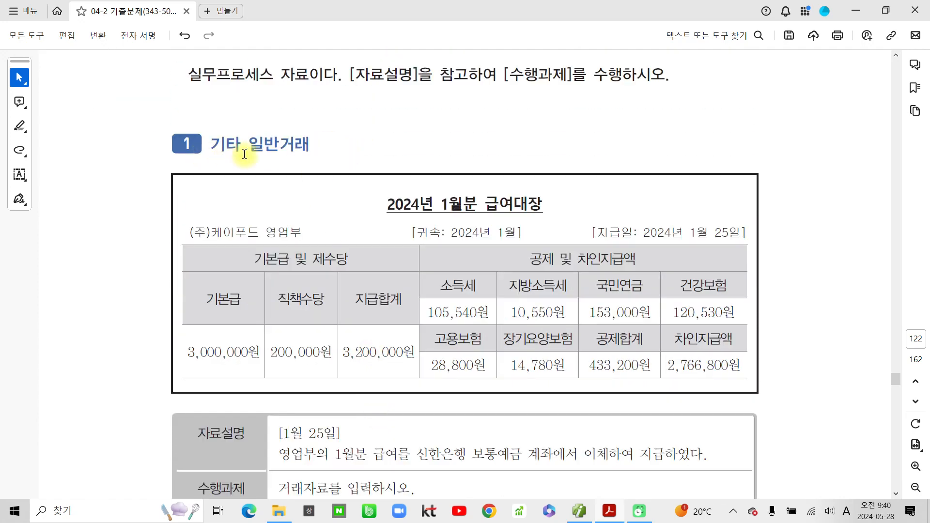
scroll(373, 286, "down", 2)
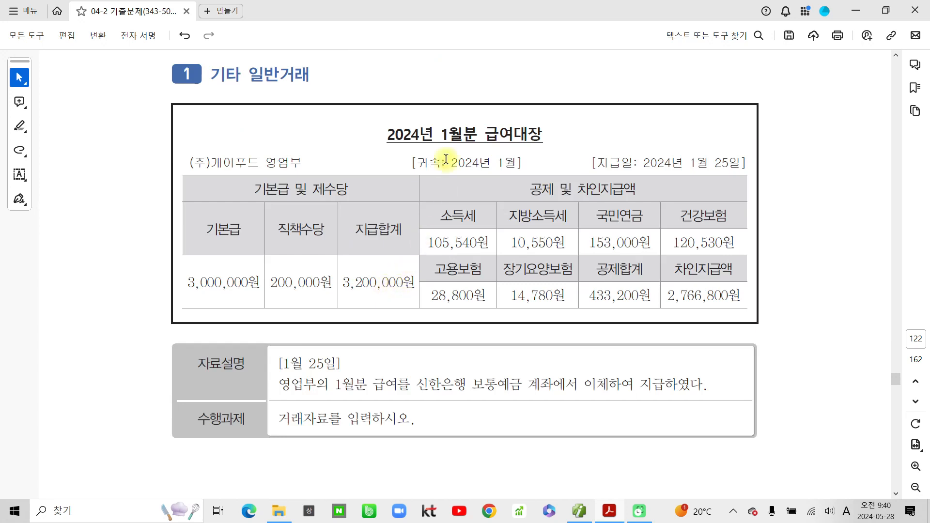
left_click_drag(427, 141, 545, 137)
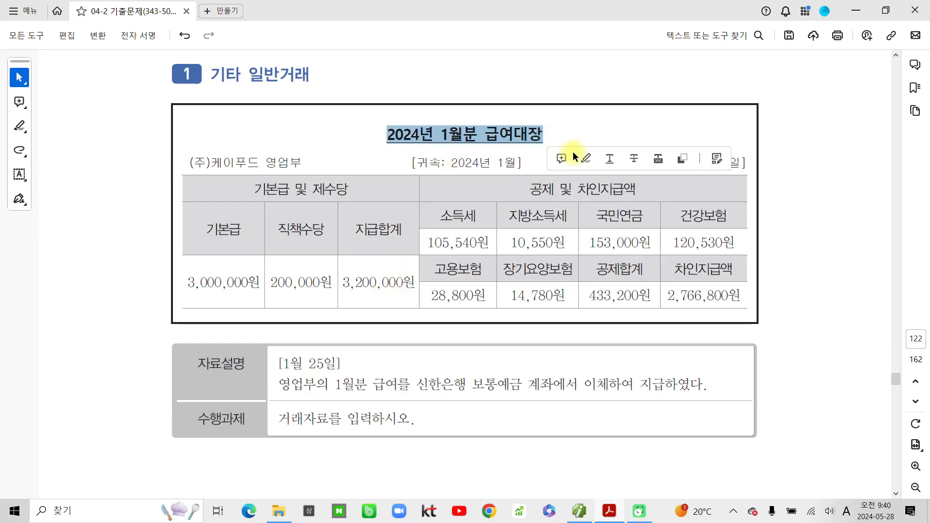
left_click(584, 158)
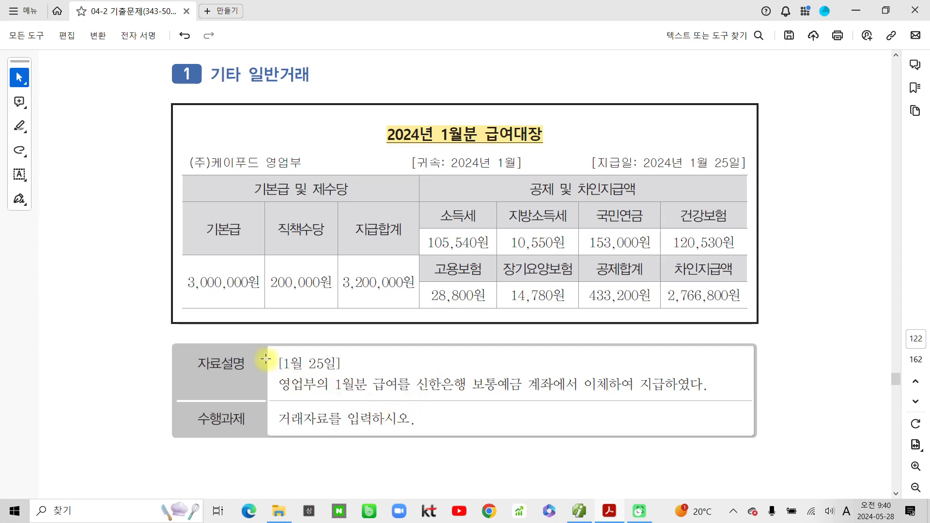
left_click_drag(266, 358, 337, 364)
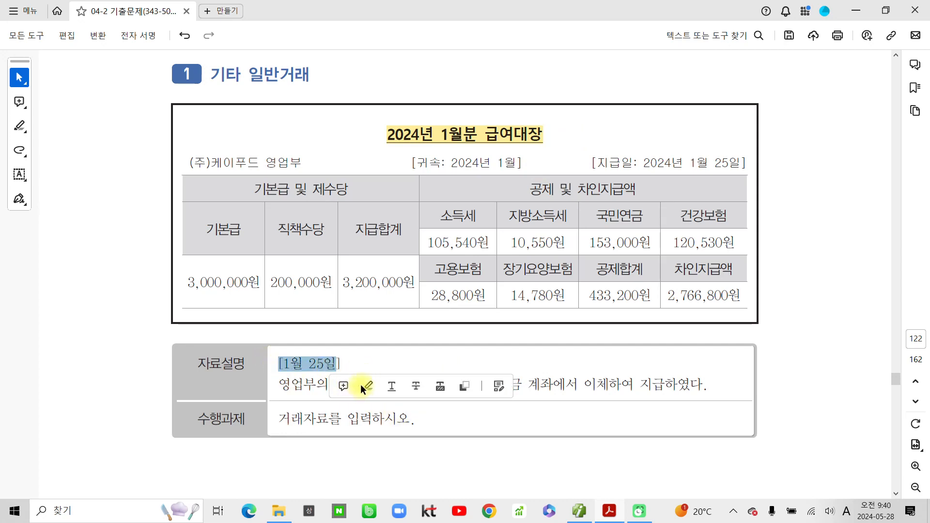
left_click(367, 386)
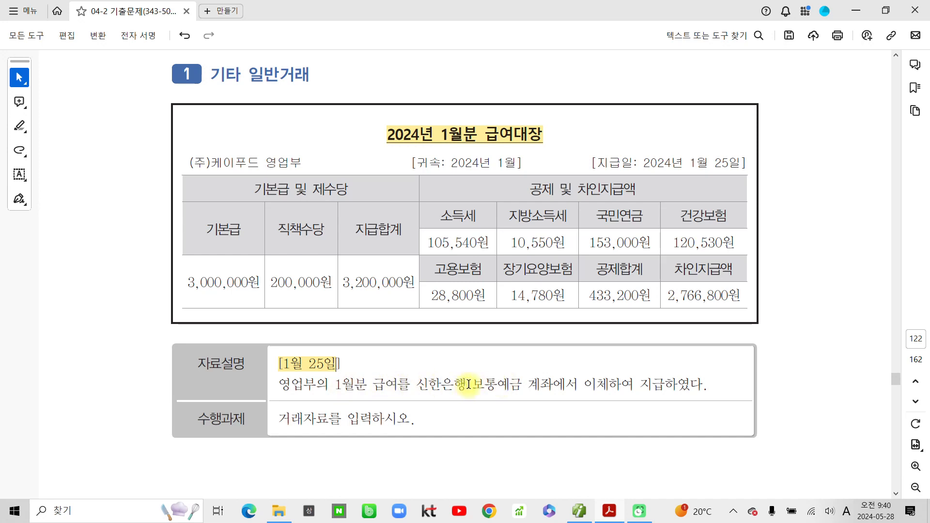
left_click_drag(469, 385, 523, 383)
left_click(561, 409)
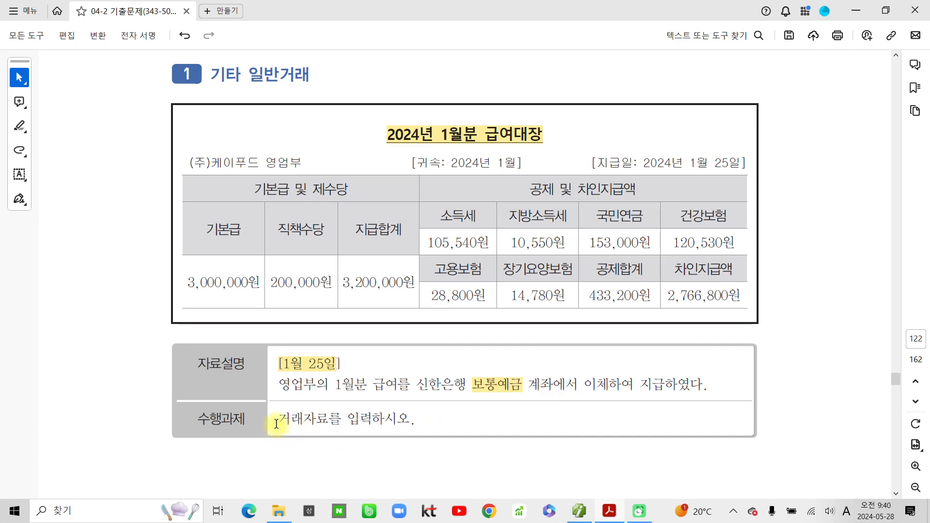
left_click_drag(279, 417, 435, 426)
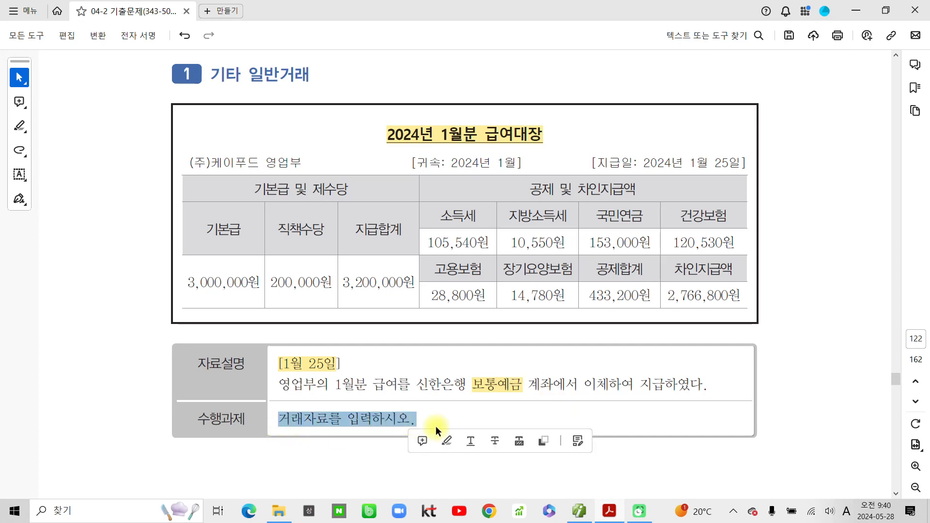
left_click(448, 440)
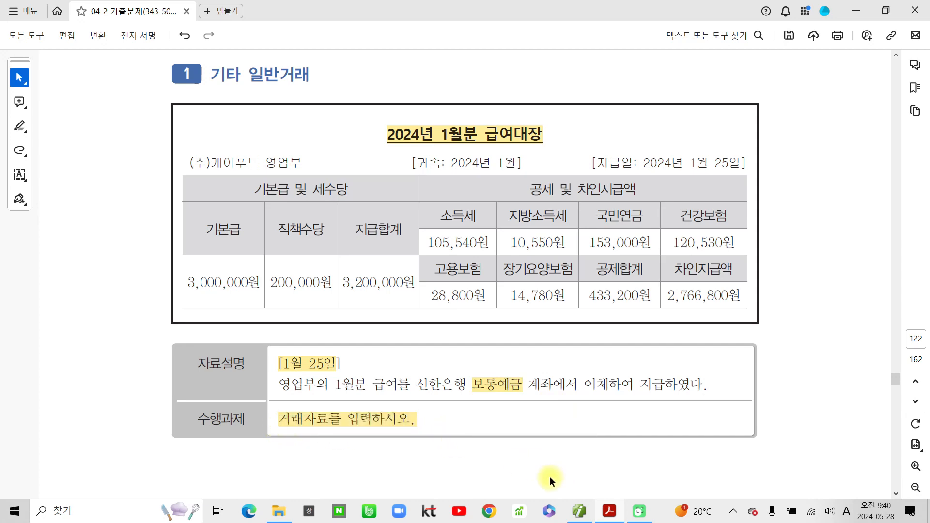
left_click(549, 477)
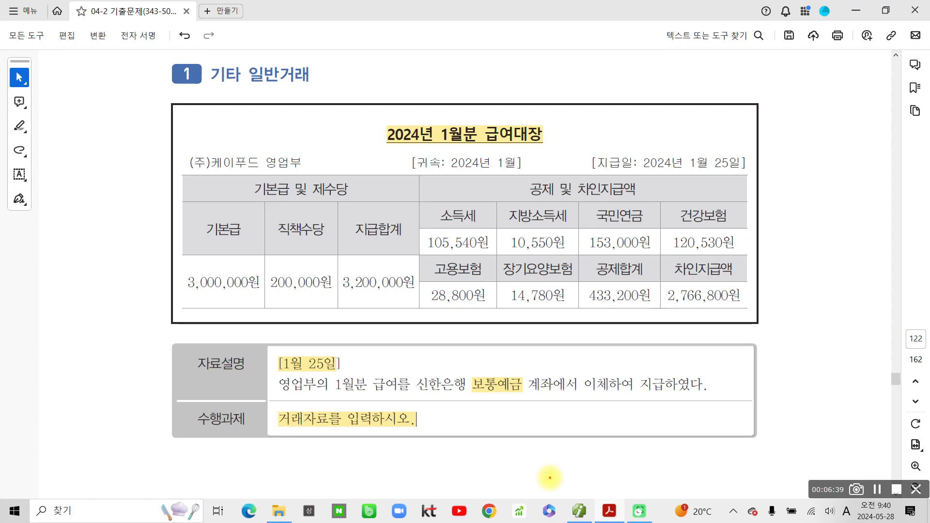
- Circle the totals 3,200,000, 433,200 and 2,766,800 in red
mouse_move(411, 308)
left_mouse_down()
mouse_move(384, 307)
mouse_move(339, 232)
mouse_move(412, 244)
mouse_move(405, 315)
left_mouse_up()
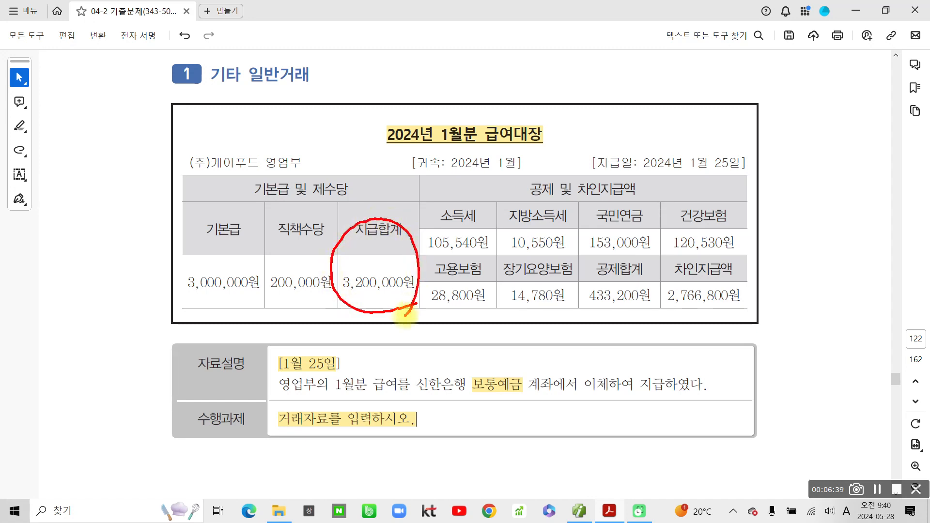
mouse_move(631, 319)
left_mouse_down()
mouse_move(566, 305)
mouse_move(603, 246)
mouse_move(657, 284)
mouse_move(614, 330)
left_mouse_up()
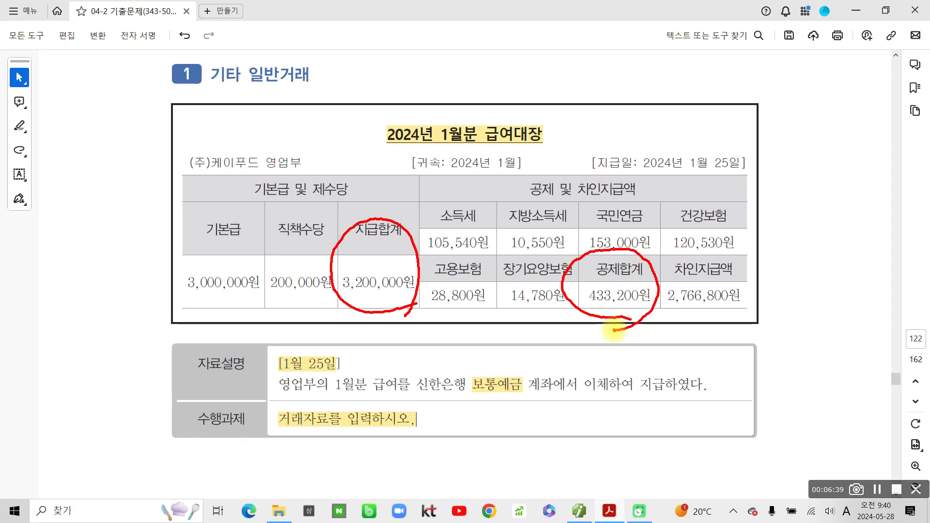
mouse_move(748, 317)
left_mouse_down()
mouse_move(652, 314)
mouse_move(661, 252)
mouse_move(760, 291)
mouse_move(740, 322)
left_mouse_up()
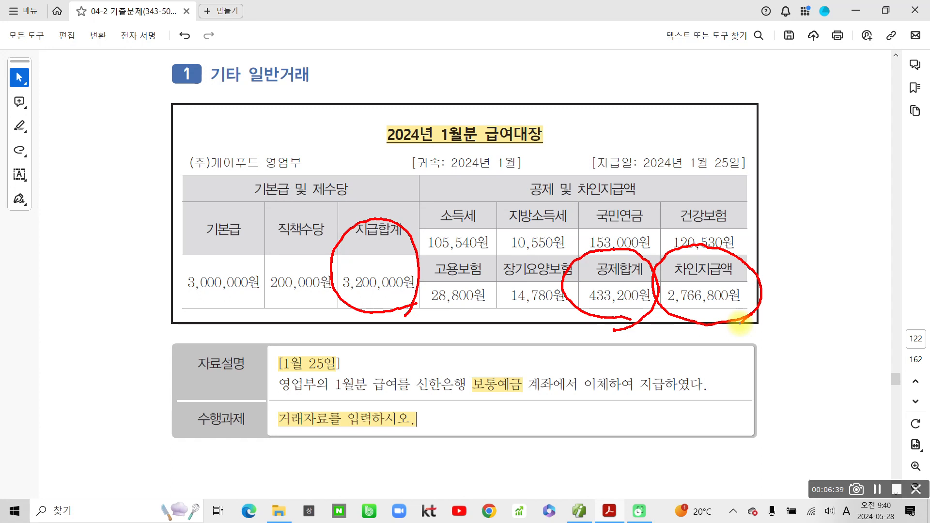
- Underline 급여 in the description and hand-write 차) 급여 over the payroll table
left_click_drag(372, 398, 398, 401)
mouse_move(298, 187)
left_mouse_down()
mouse_move(313, 209)
mouse_move(331, 210)
left_mouse_up()
mouse_move(294, 221)
left_mouse_down()
mouse_move(298, 241)
mouse_move(310, 220)
left_mouse_up()
mouse_move(329, 196)
left_mouse_down()
mouse_move(325, 209)
mouse_move(340, 198)
left_mouse_up()
mouse_move(332, 208)
left_mouse_down()
mouse_move(345, 207)
mouse_move(345, 230)
left_mouse_up()
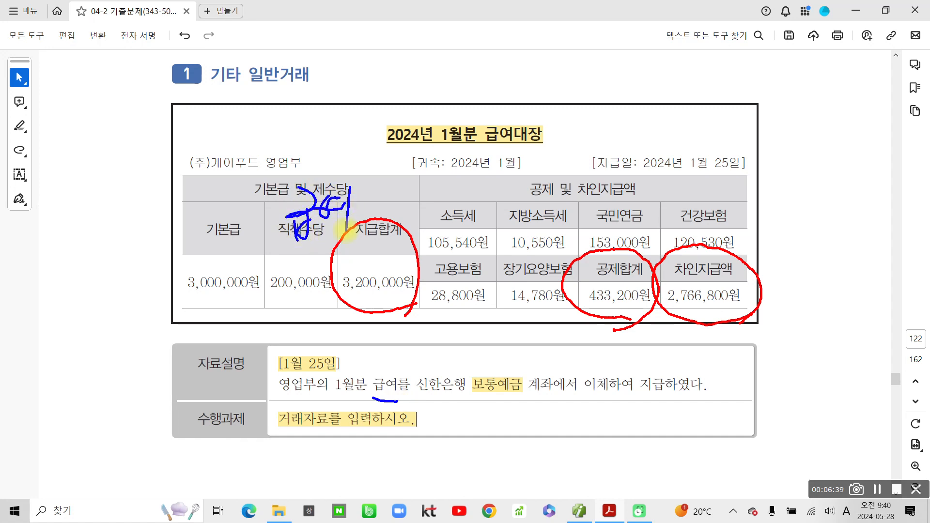
mouse_move(219, 171)
left_mouse_down()
mouse_move(236, 194)
mouse_move(220, 218)
mouse_move(239, 224)
left_mouse_up()
mouse_move(241, 193)
left_mouse_down()
mouse_move(240, 232)
mouse_move(250, 214)
mouse_move(250, 238)
left_mouse_up()
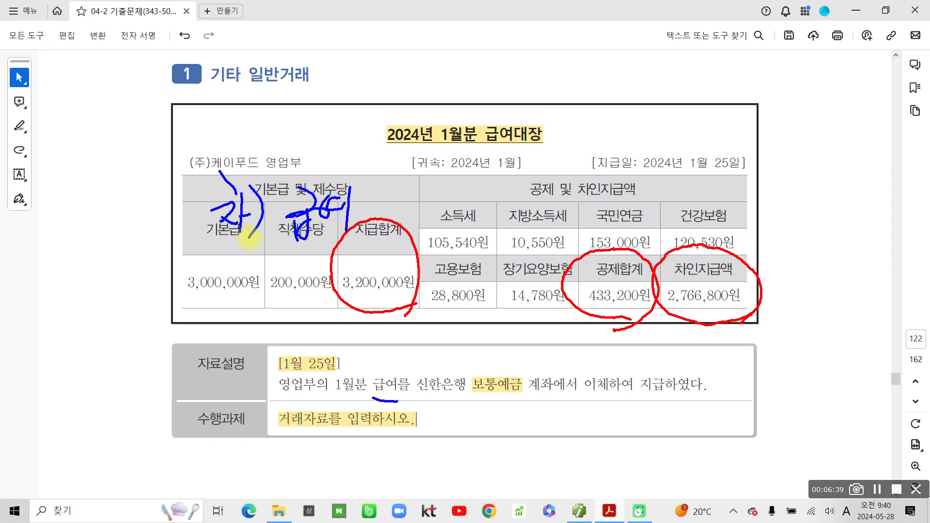
- Hand-write 대) 예수금 over the deduction columns
mouse_move(565, 213)
left_mouse_down()
mouse_move(557, 232)
mouse_move(578, 209)
left_mouse_up()
left_click_drag(585, 199, 592, 244)
left_click_drag(610, 190, 602, 214)
mouse_move(609, 201)
left_mouse_down()
mouse_move(629, 223)
mouse_move(616, 244)
mouse_move(630, 209)
left_mouse_up()
mouse_move(631, 208)
left_mouse_down()
mouse_move(660, 204)
mouse_move(635, 240)
mouse_move(650, 239)
left_mouse_up()
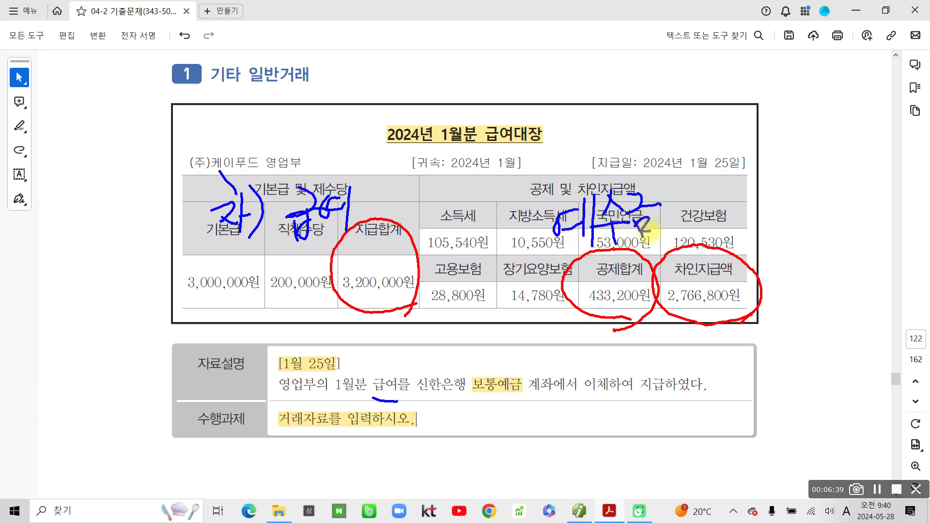
mouse_move(501, 198)
left_mouse_down()
mouse_move(518, 193)
mouse_move(531, 220)
left_mouse_up()
left_click_drag(535, 178, 535, 222)
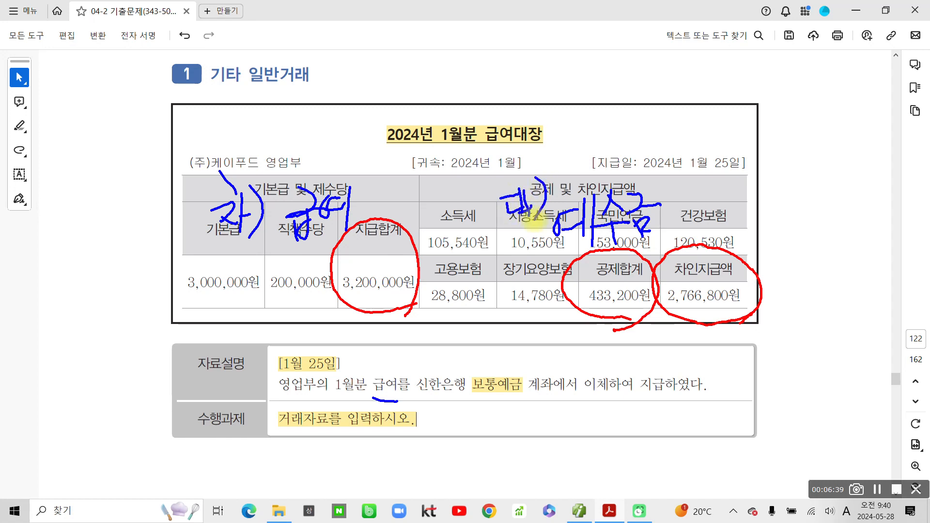
- Underline 보통예금 in the description and write 대) 보통예금 beside the table
mouse_move(473, 412)
left_mouse_down()
mouse_move(462, 402)
mouse_move(541, 402)
left_mouse_up()
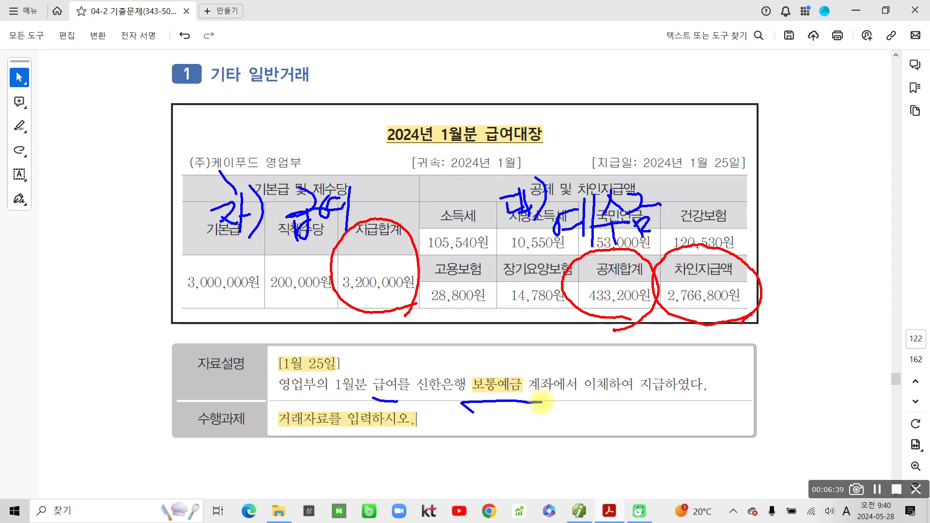
mouse_move(751, 210)
left_mouse_down()
mouse_move(762, 238)
mouse_move(777, 232)
mouse_move(760, 257)
mouse_move(782, 258)
left_mouse_up()
mouse_move(782, 212)
left_mouse_down()
mouse_move(802, 207)
mouse_move(794, 245)
mouse_move(804, 262)
mouse_move(828, 242)
mouse_move(841, 268)
left_mouse_up()
mouse_move(850, 217)
left_mouse_down()
mouse_move(871, 230)
mouse_move(875, 259)
left_mouse_up()
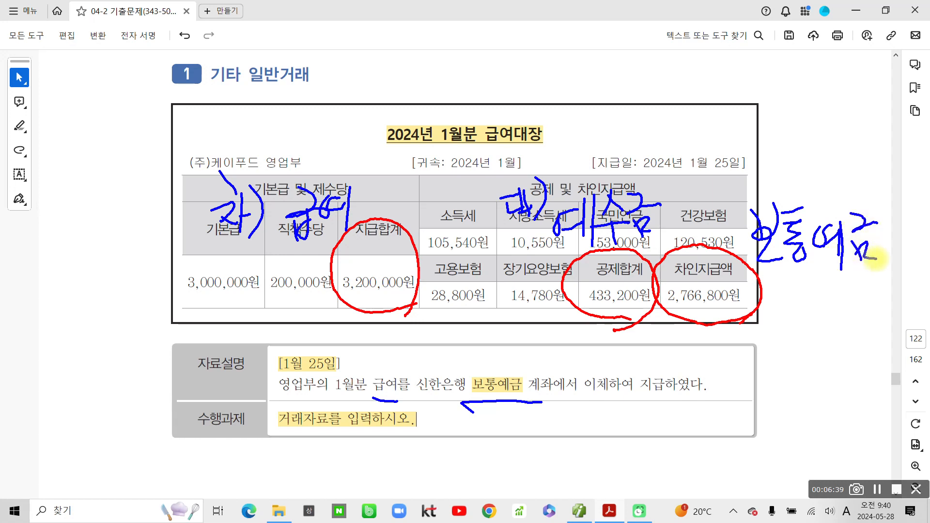
mouse_move(711, 166)
left_mouse_down()
mouse_move(726, 165)
mouse_move(734, 189)
mouse_move(739, 180)
left_mouse_up()
left_click_drag(739, 167, 738, 209)
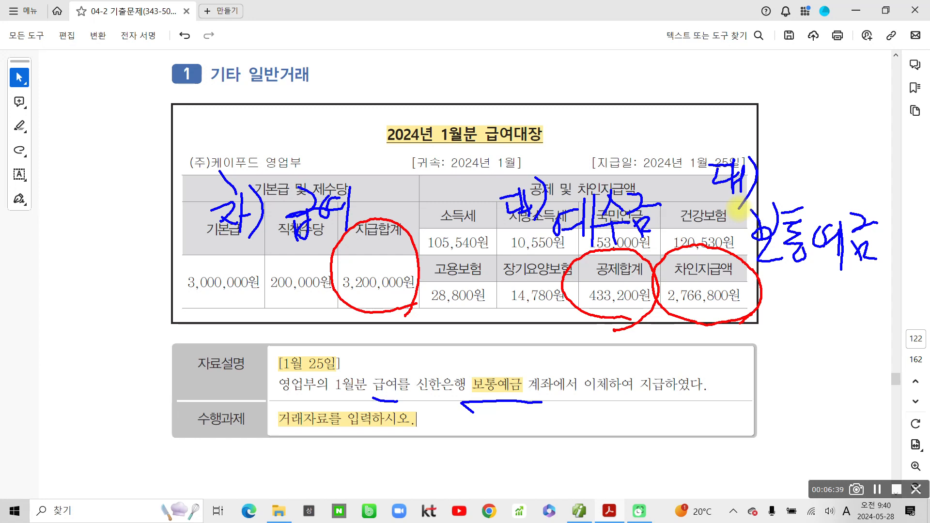
- Underline the base pay and deduction amounts and circle 보통예금 in the description
left_click_drag(233, 250, 334, 247)
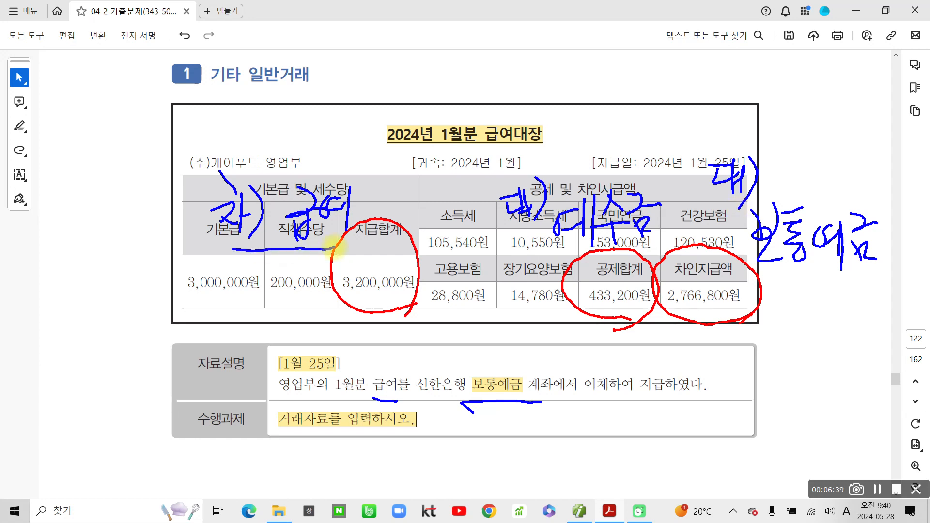
left_click_drag(536, 248, 674, 244)
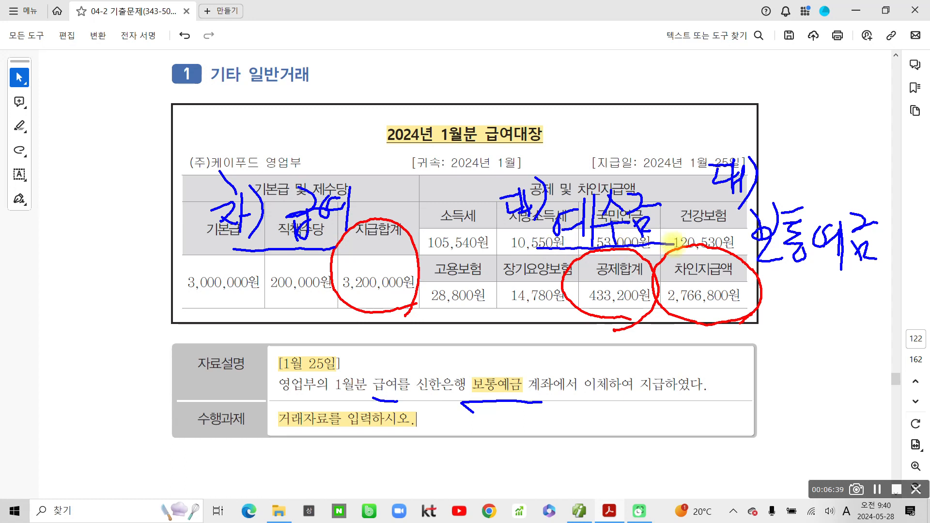
mouse_move(472, 411)
left_mouse_down()
mouse_move(469, 358)
mouse_move(511, 422)
left_mouse_up()
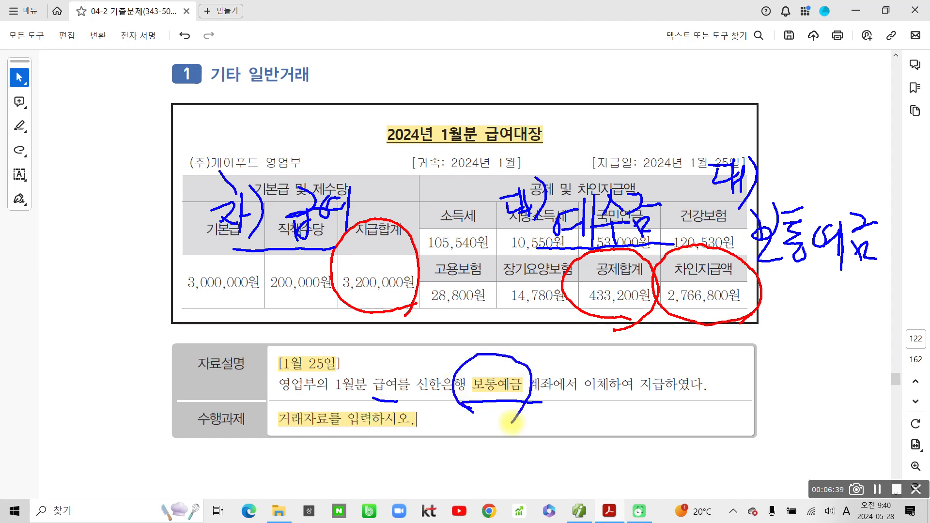
left_click_drag(760, 272, 885, 274)
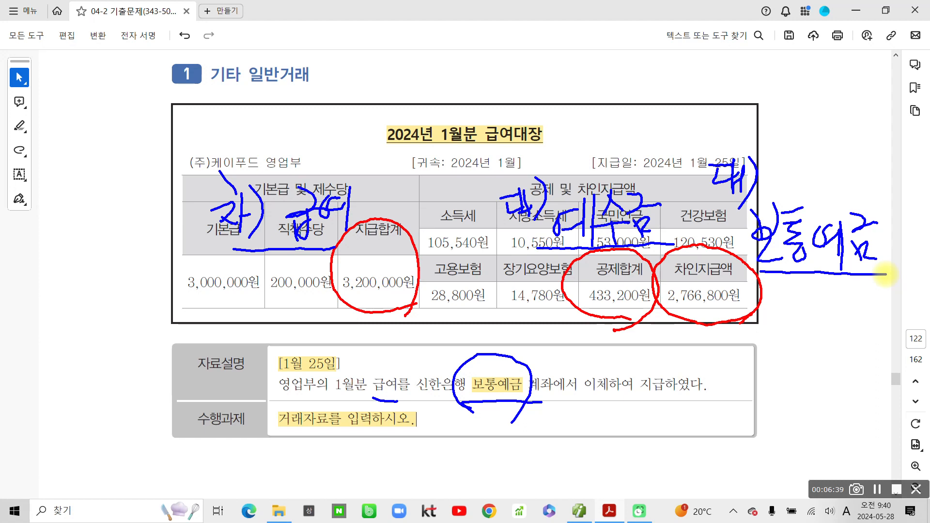
mouse_move(257, 344)
left_mouse_down()
mouse_move(255, 370)
mouse_move(305, 341)
left_mouse_up()
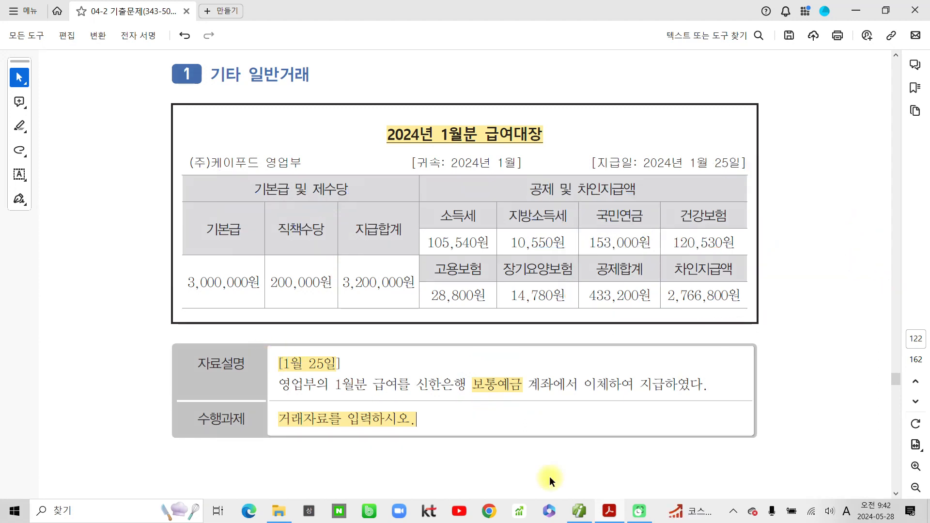
- Bring up 더존 Smart A and start a 일반전표입력 voucher dated January 25
left_click(609, 511)
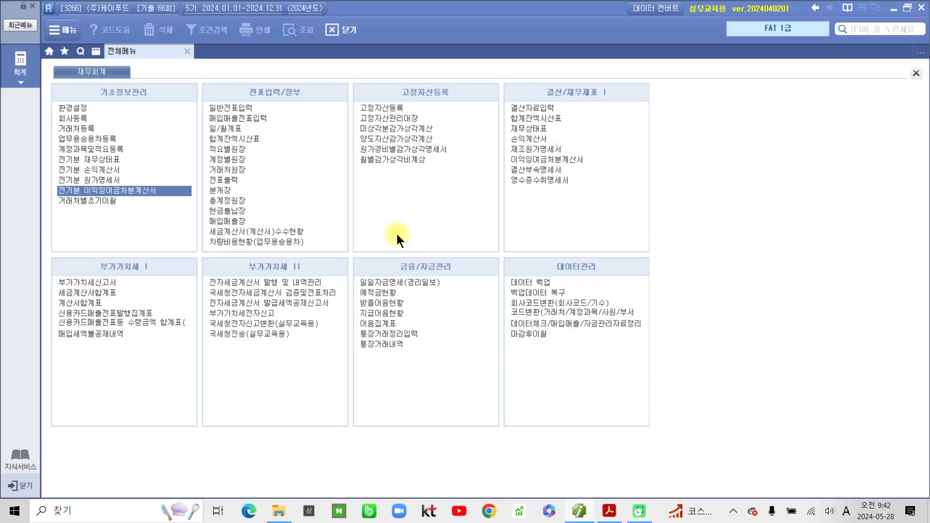
left_click(580, 511)
left_click(580, 511)
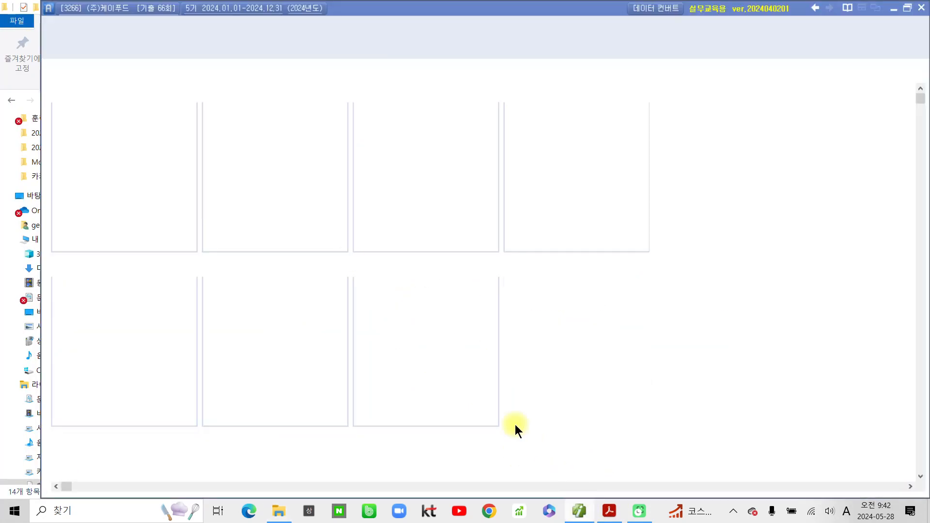
left_click(234, 109)
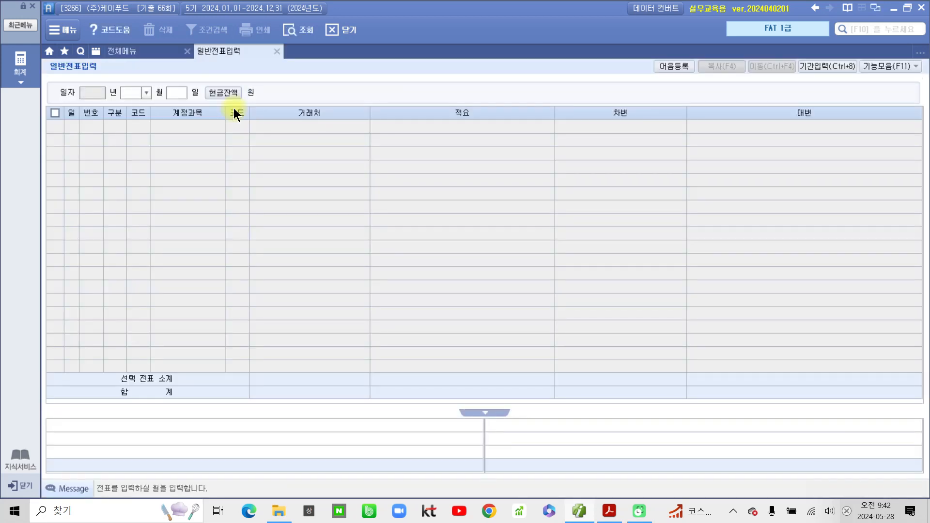
type("01")
key("Return")
type("25")
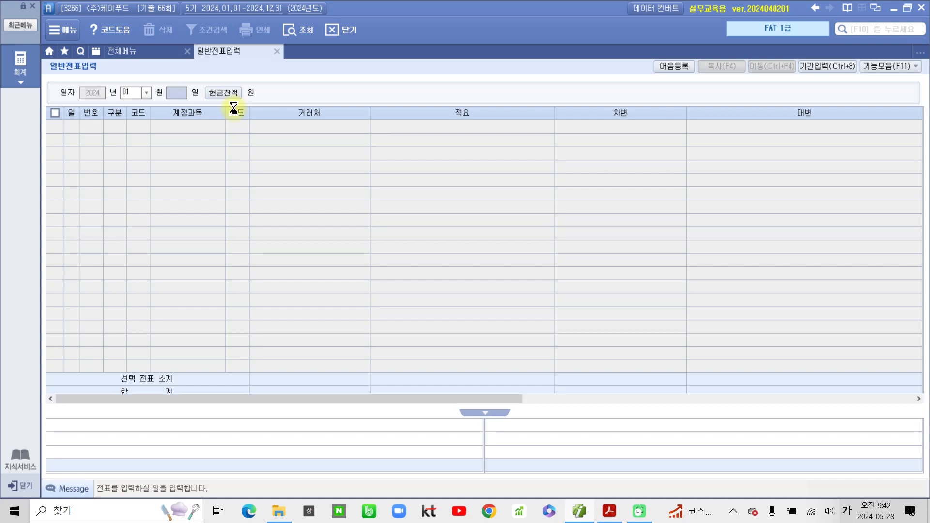
key("Return")
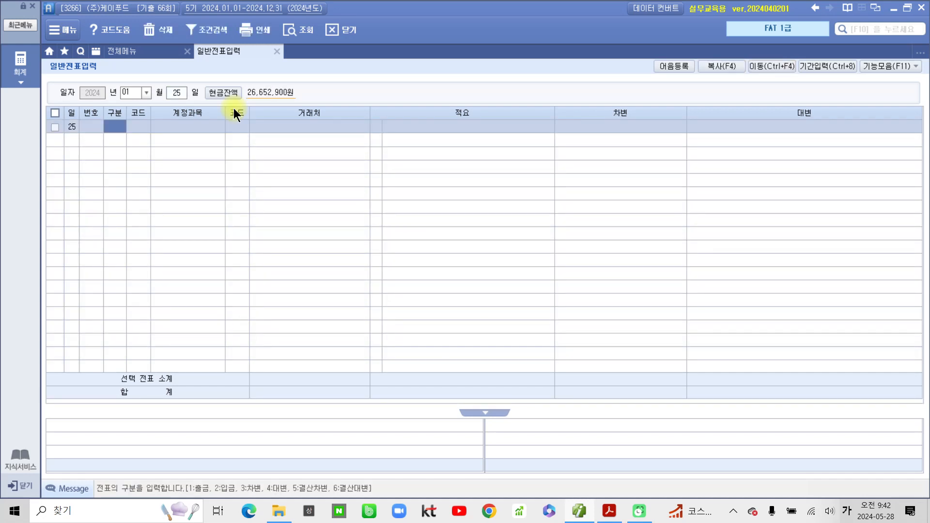
- Add a debit line for 801 급여 with the amount 3,200,000
type("3")
key("Return")
type("801")
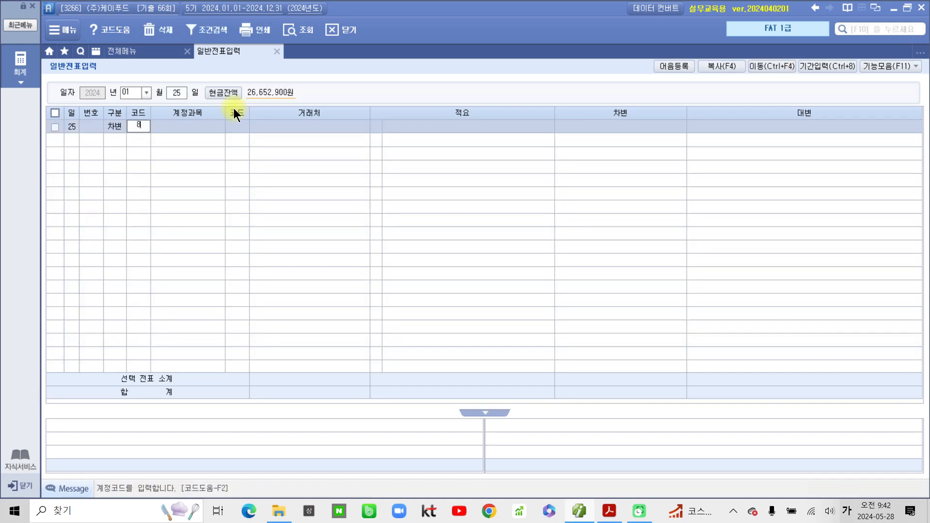
key("Return")
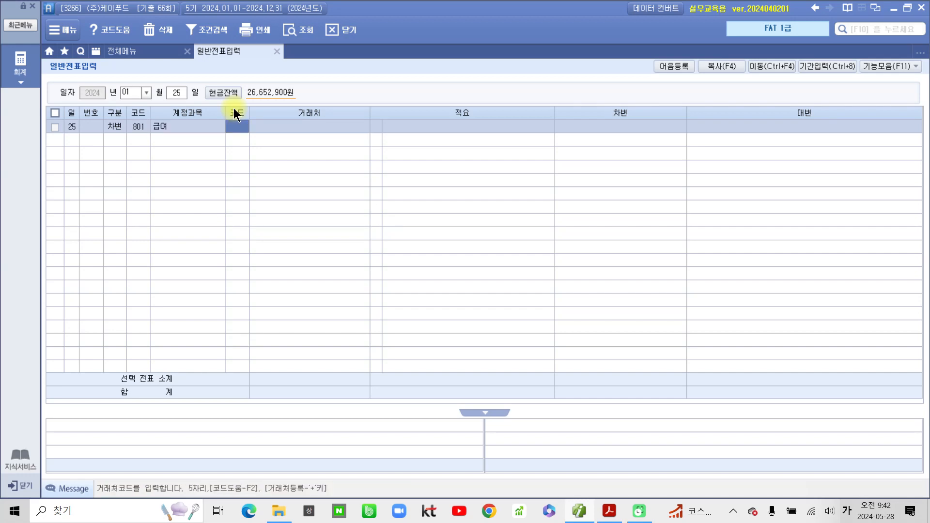
key("Return")
key("Return")
key("Return")
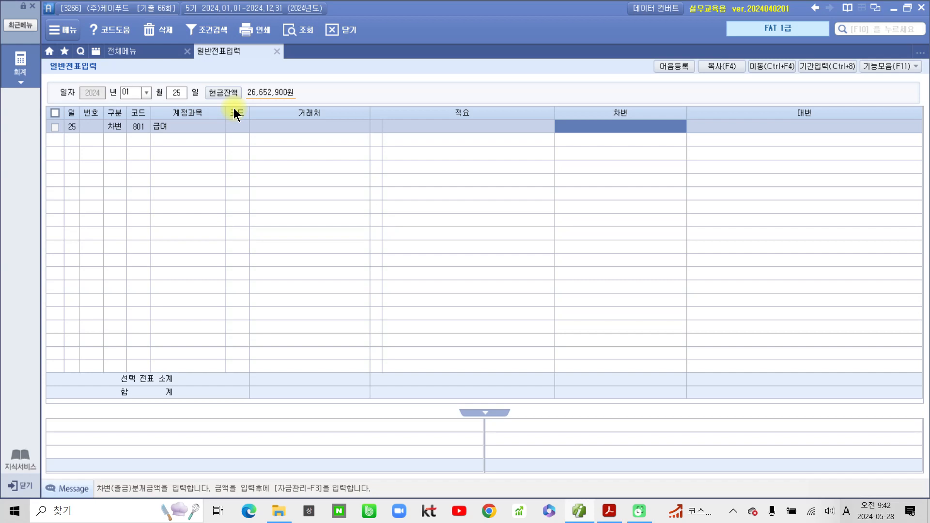
type("3200000")
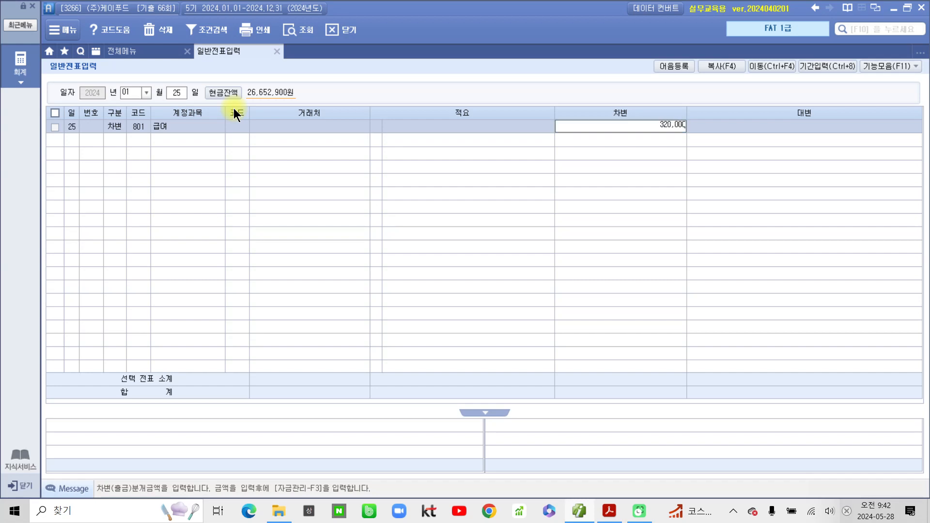
- Commit the 3,200,000 debit and credit 254 예수금 433,200
key("Return")
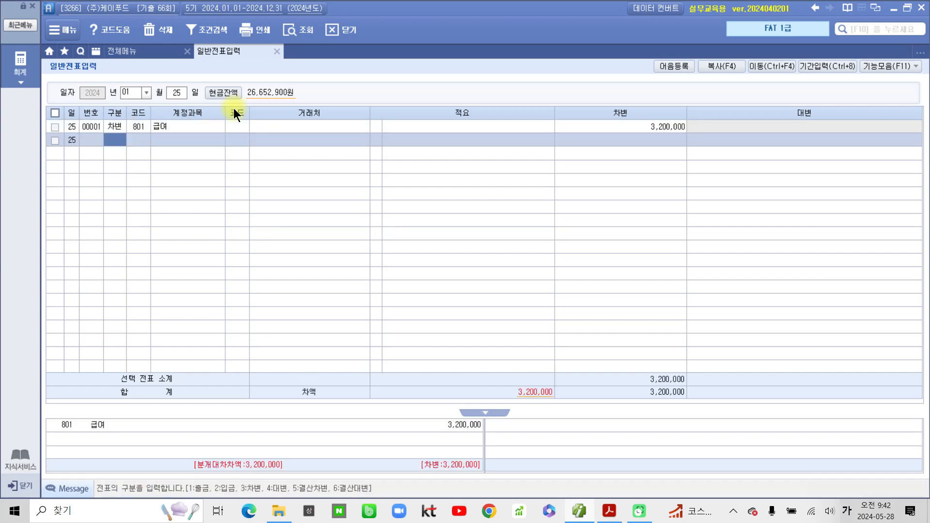
type("4")
type("ㅇ")
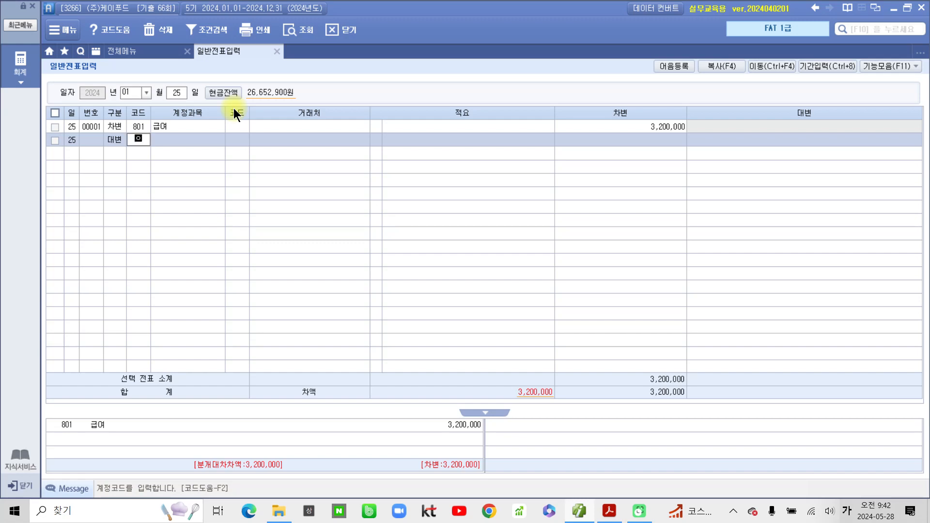
type("ㅖ수")
key("Return")
key("Return")
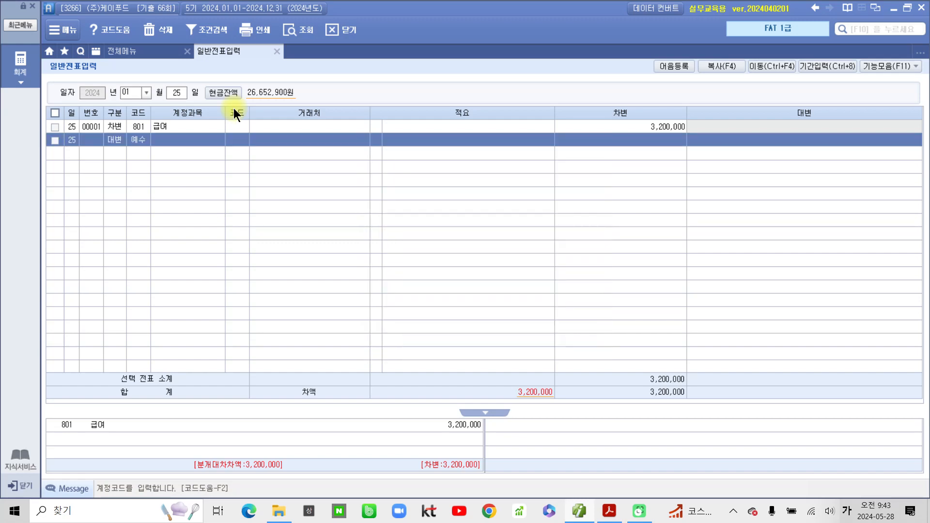
key("Return")
key("Return")
key("Return")
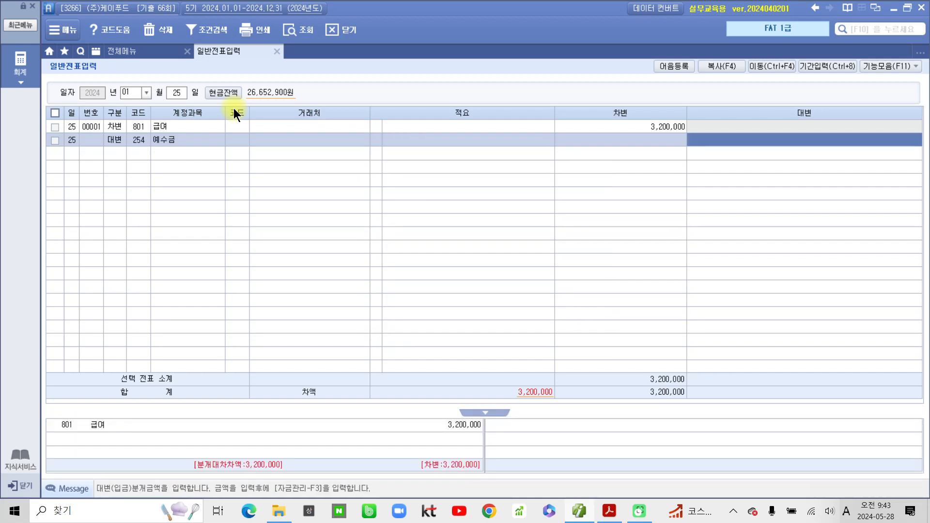
type("433200")
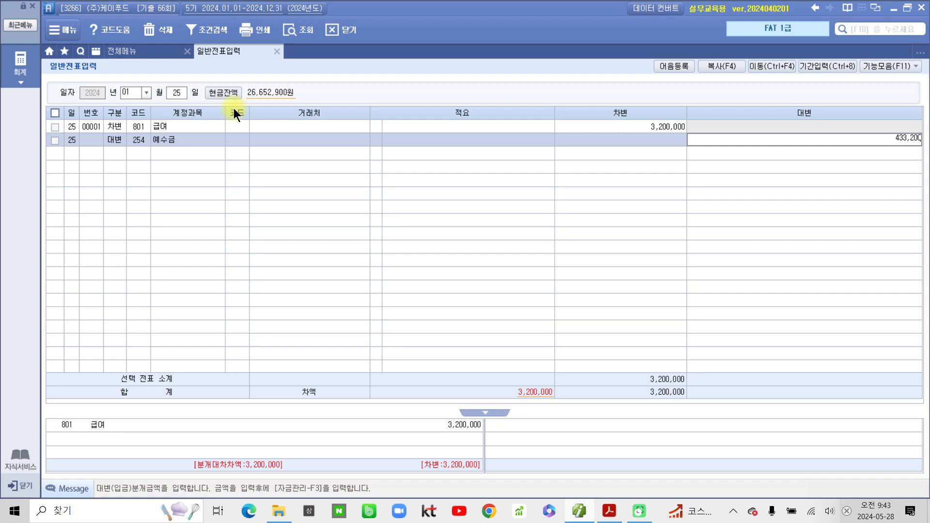
key("Return")
- Credit 103 보통예금 2,766,800 with partner 신한은행(보통), balancing the voucher
type("4")
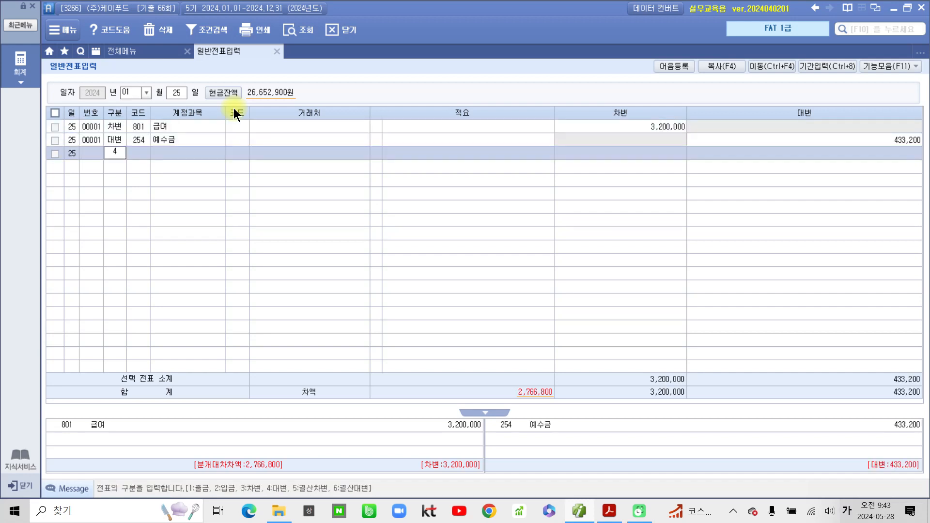
key("Return")
type("103")
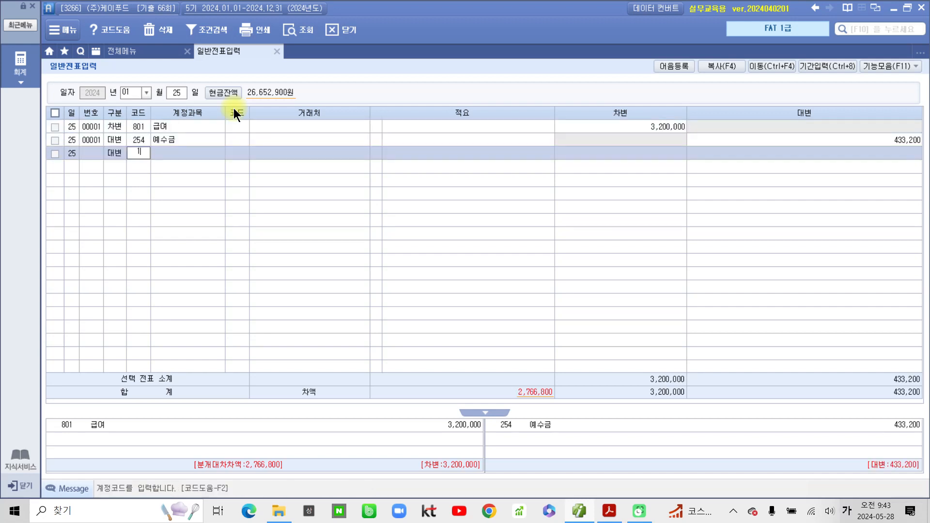
key("Return")
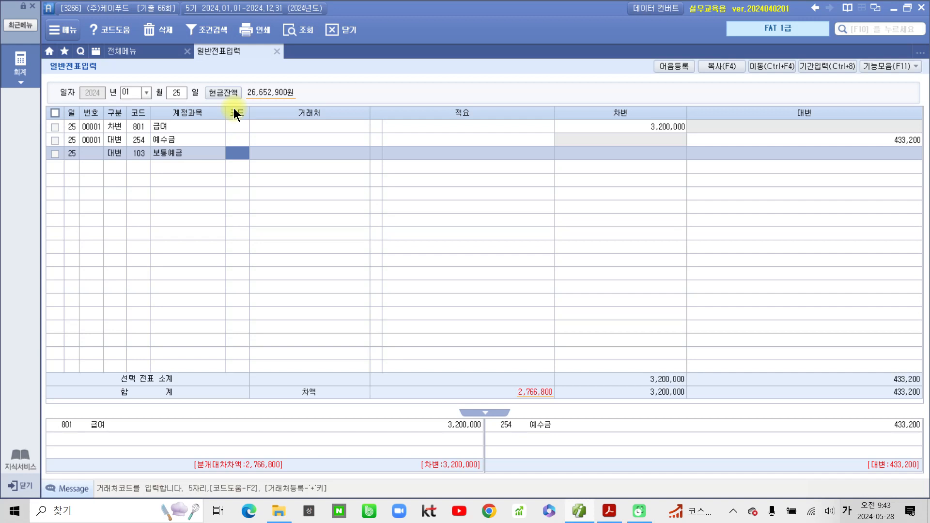
type("신한")
key("Return")
key("Return")
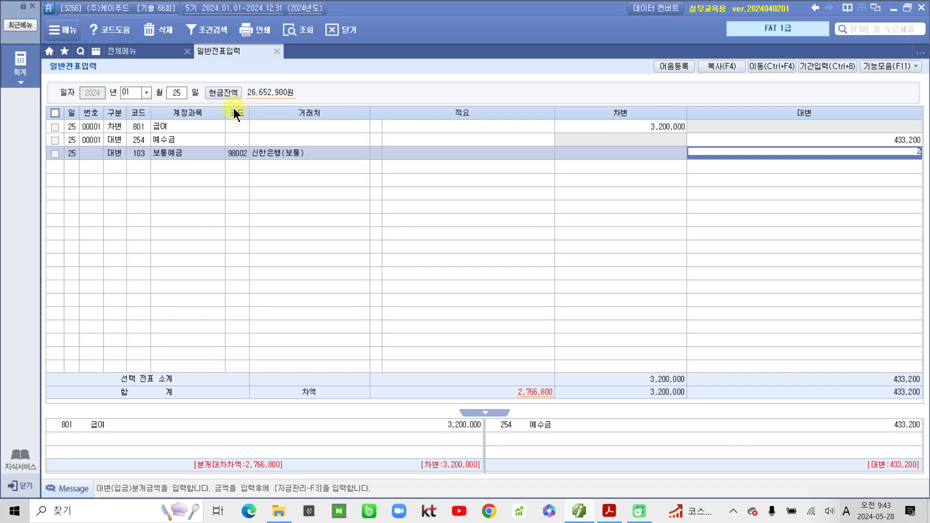
type("2,766,800")
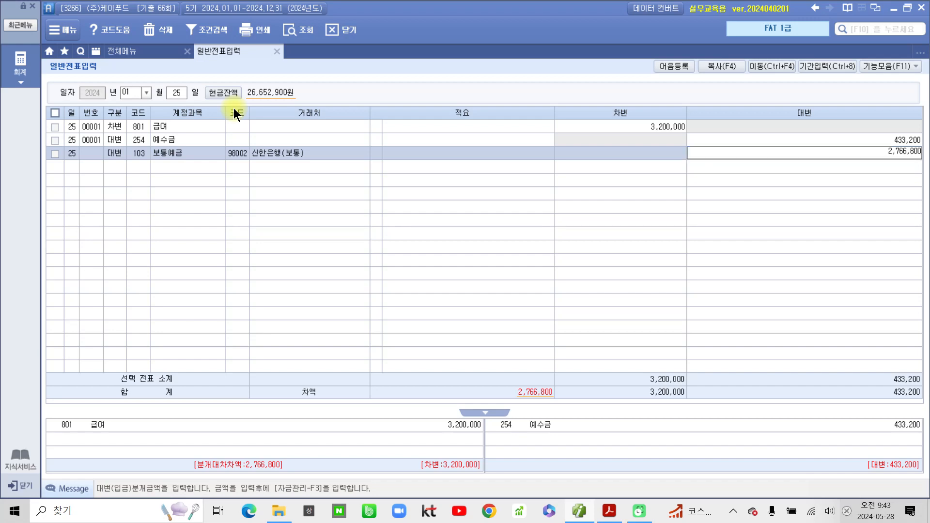
key("Return")
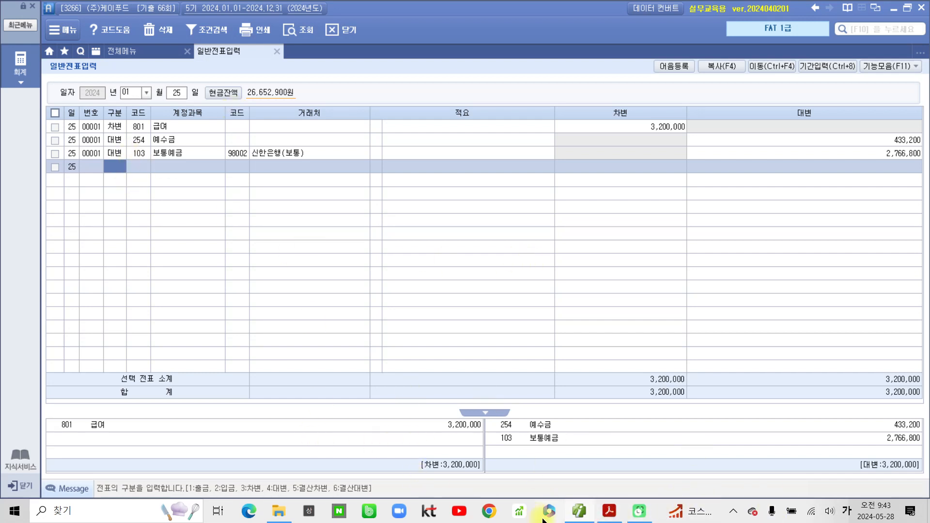
- Return to the problem PDF and highlight the heading 약속어음 수취거래 in yellow
left_click(607, 511)
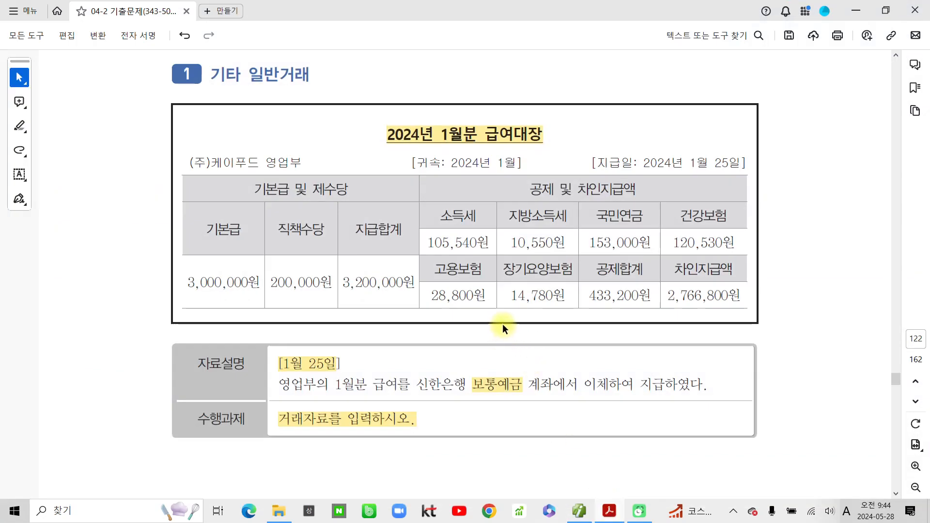
scroll(494, 327, "down", 10)
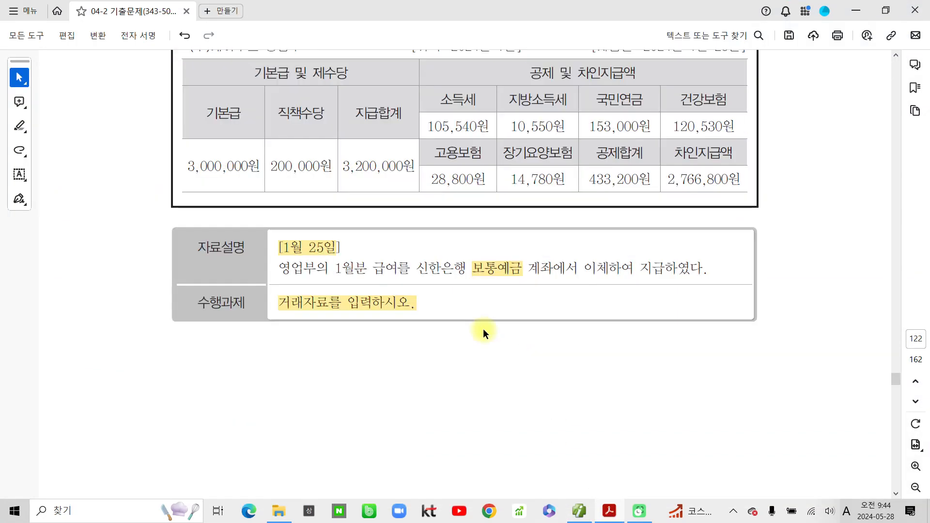
scroll(369, 323, "down", 6)
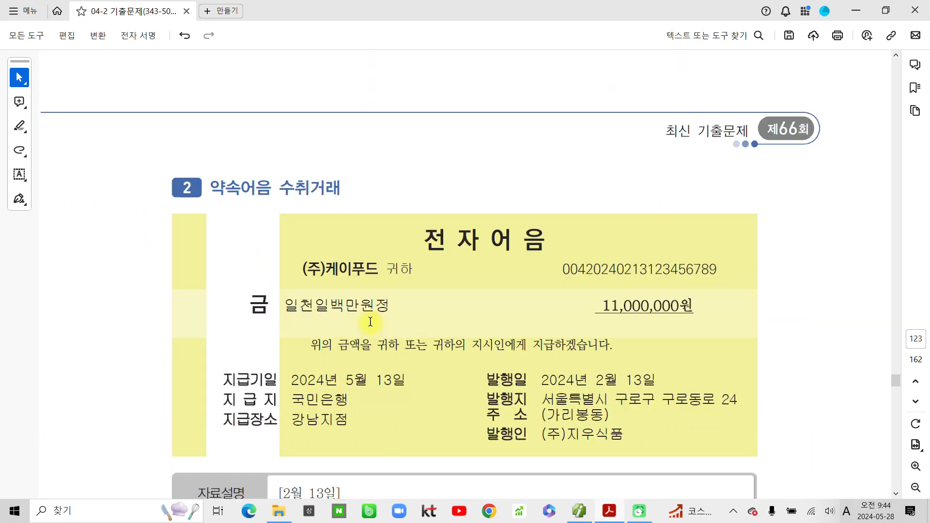
left_click_drag(210, 188, 359, 192)
left_click(386, 213)
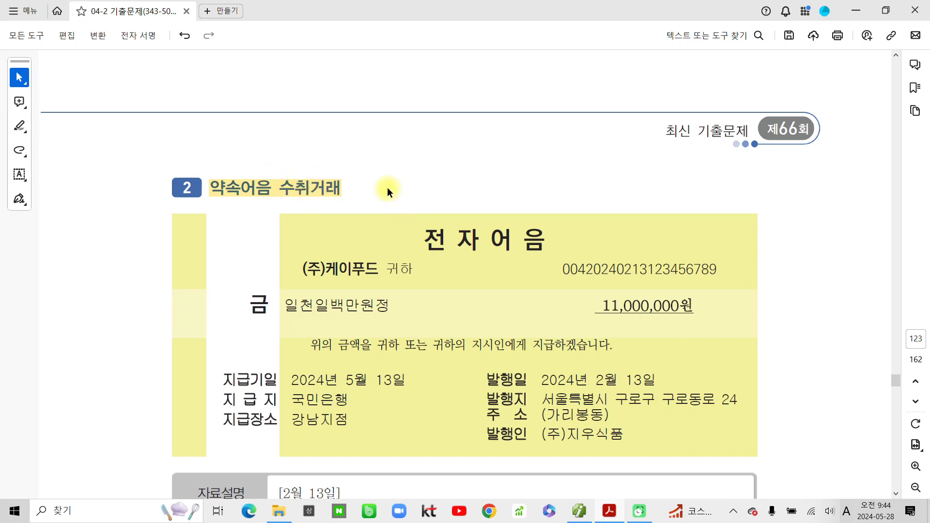
- Highlight the 전자어음 title, [2월 13일], 외상대금 and 받을어음 in yellow
scroll(388, 192, "down", 1)
scroll(386, 192, "down", 1)
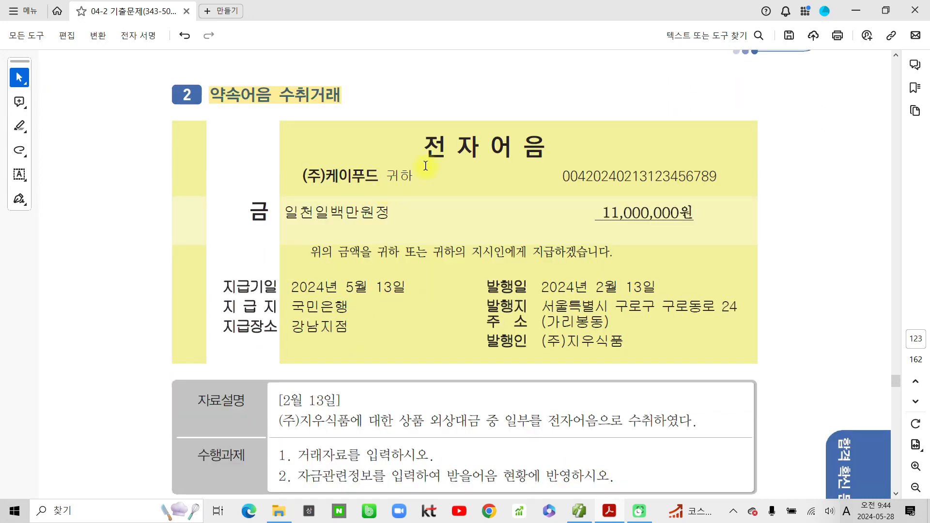
left_click_drag(424, 145, 544, 147)
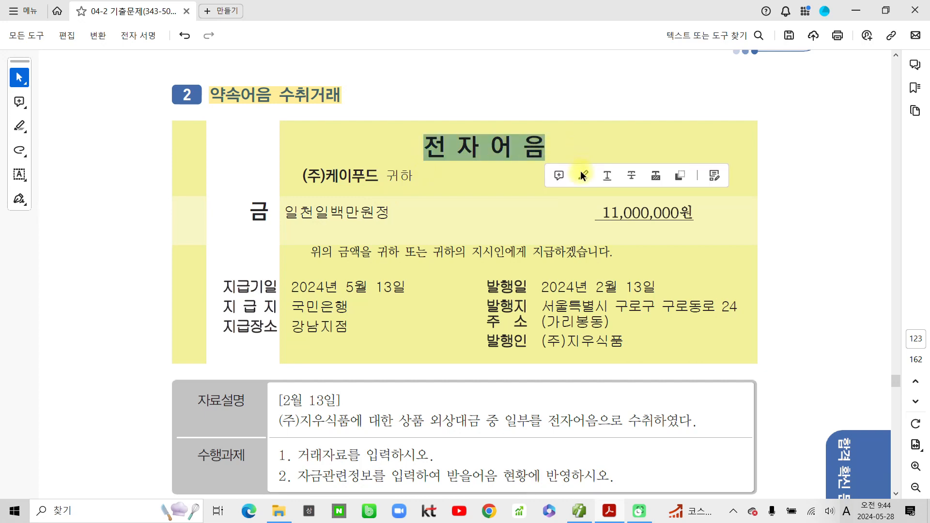
left_click(581, 170)
scroll(441, 219, "down", 2)
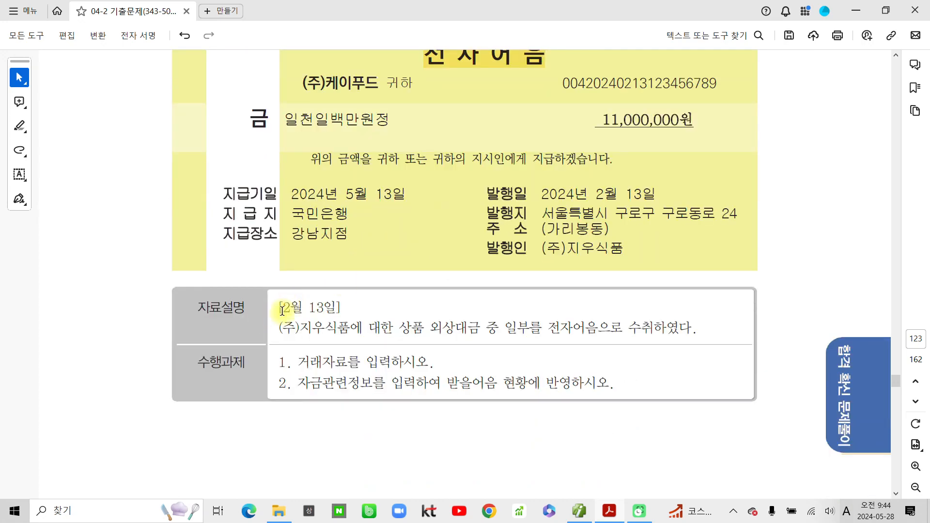
left_click_drag(279, 307, 339, 309)
left_click(362, 329)
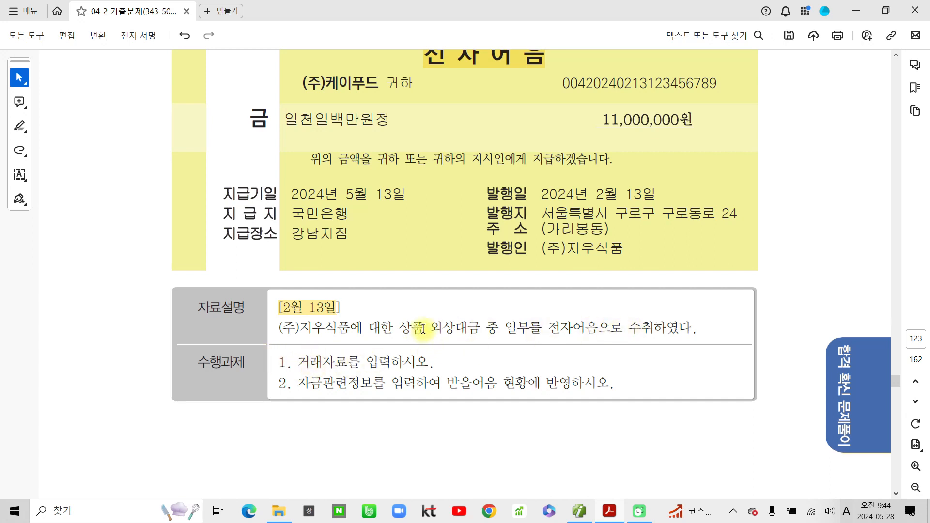
double_click(457, 328)
left_click(499, 351)
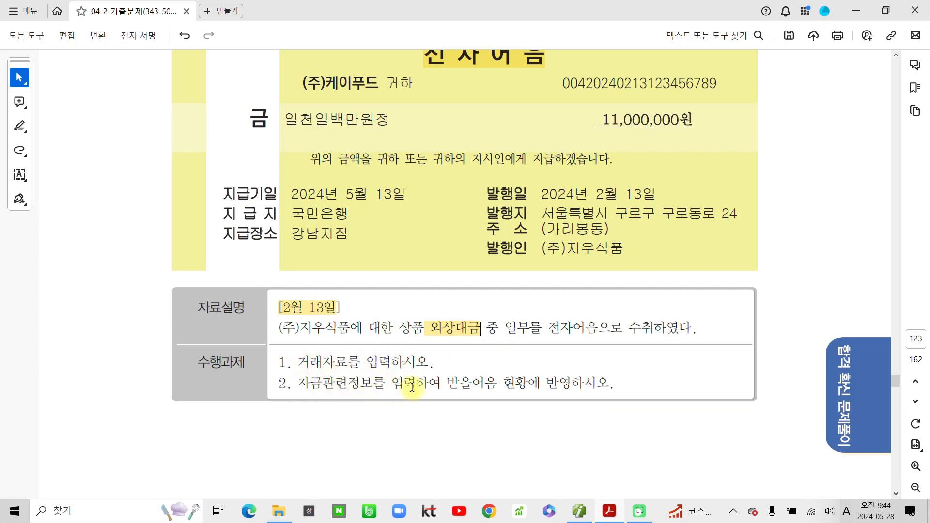
left_click_drag(446, 383, 495, 383)
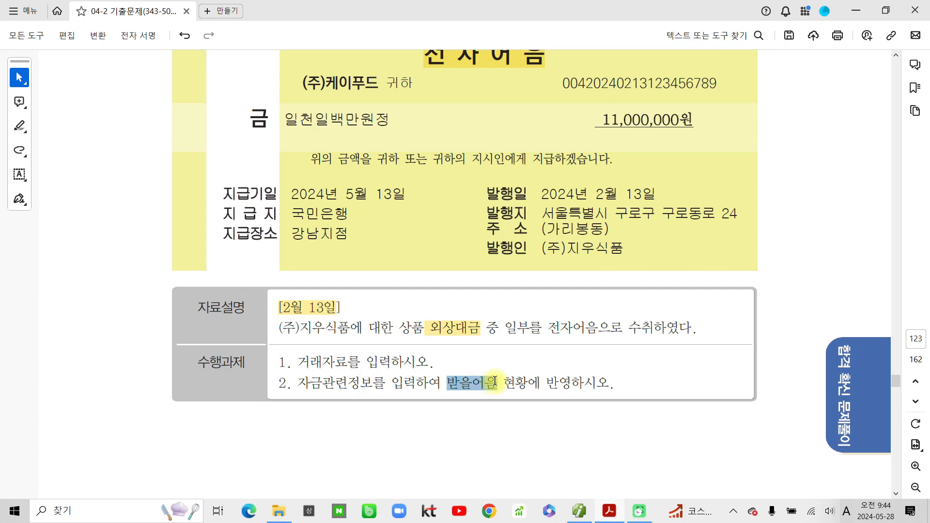
left_click(538, 405)
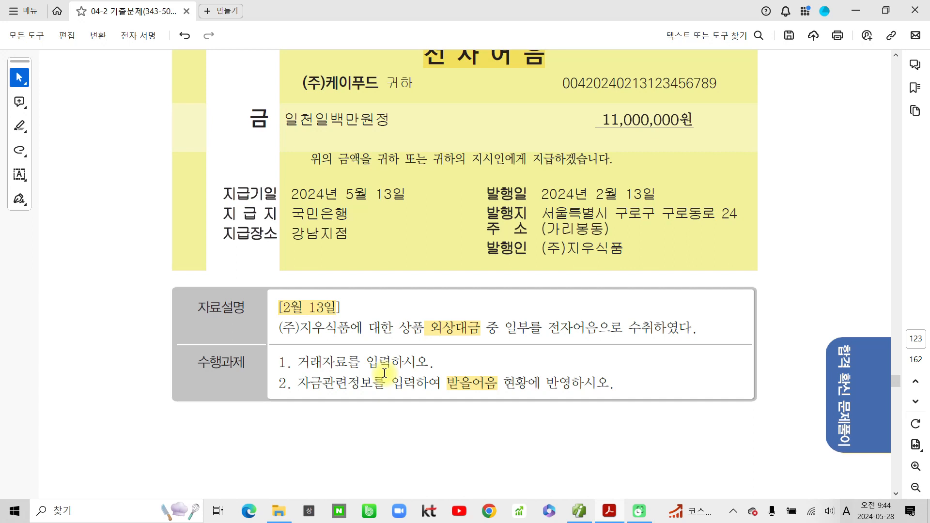
- Draw pen marks on the 2월 13일 problem and return to 더존 Smart A
mouse_move(498, 402)
left_mouse_down()
mouse_move(446, 405)
mouse_move(513, 388)
mouse_move(494, 412)
left_mouse_up()
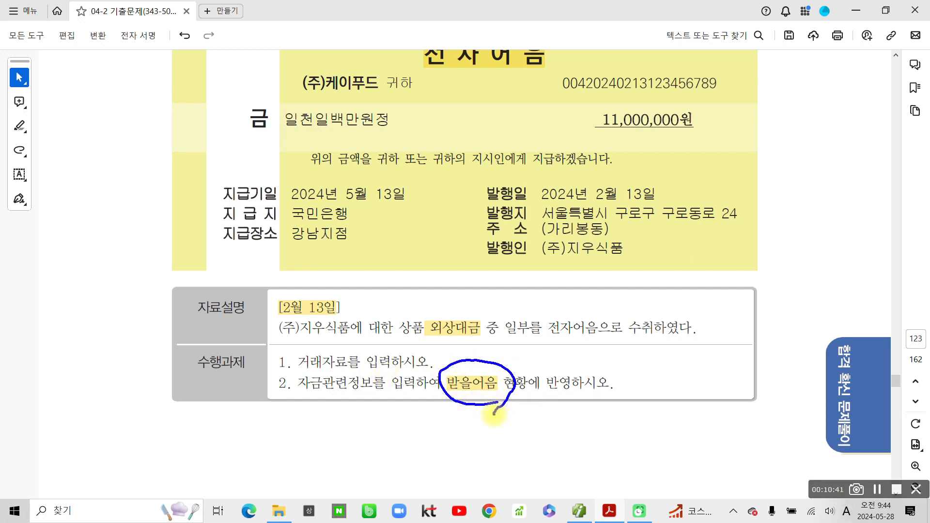
mouse_move(420, 306)
left_mouse_down()
mouse_move(465, 343)
mouse_move(486, 343)
mouse_move(472, 304)
mouse_move(490, 343)
left_mouse_up()
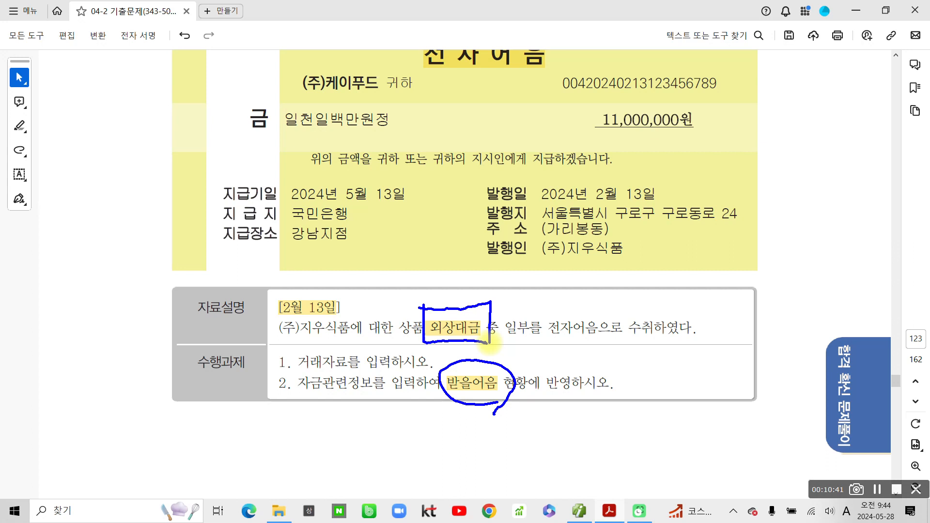
mouse_move(379, 275)
left_mouse_down()
mouse_move(399, 276)
mouse_move(403, 303)
mouse_move(417, 284)
left_mouse_up()
left_click_drag(421, 265, 414, 306)
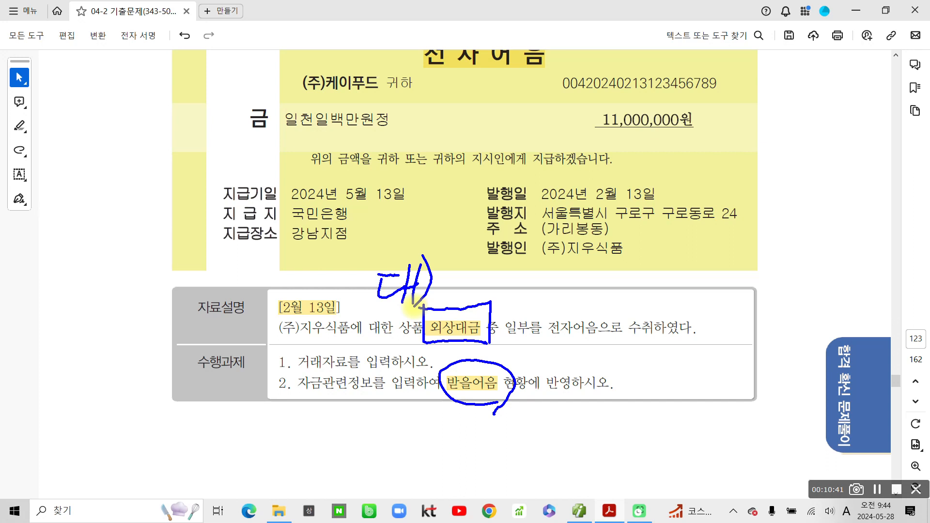
left_click_drag(628, 341, 709, 338)
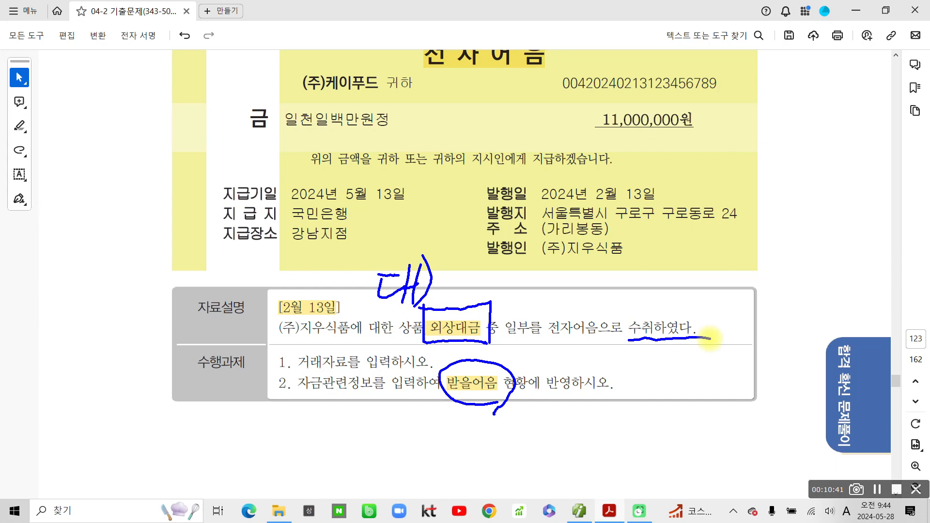
mouse_move(388, 342)
left_mouse_down()
mouse_move(406, 369)
mouse_move(406, 396)
mouse_move(426, 359)
mouse_move(417, 407)
left_mouse_up()
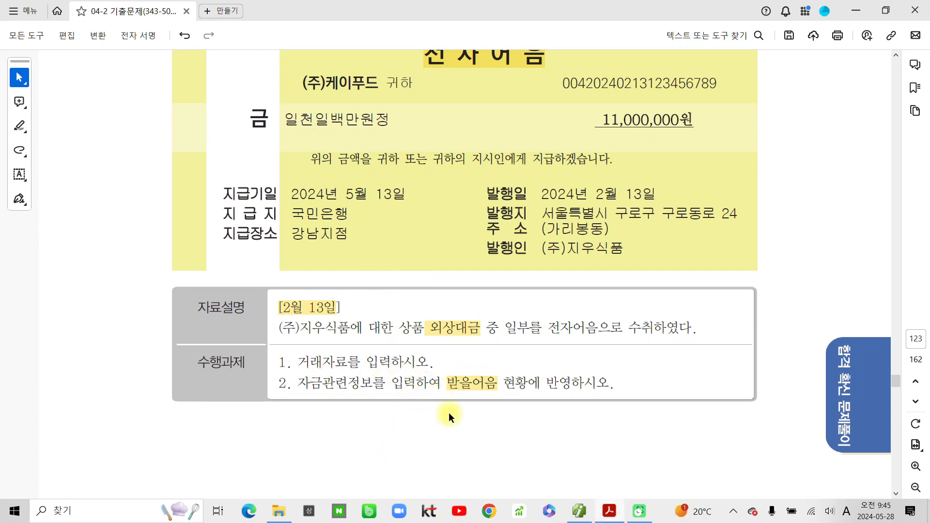
left_click(580, 511)
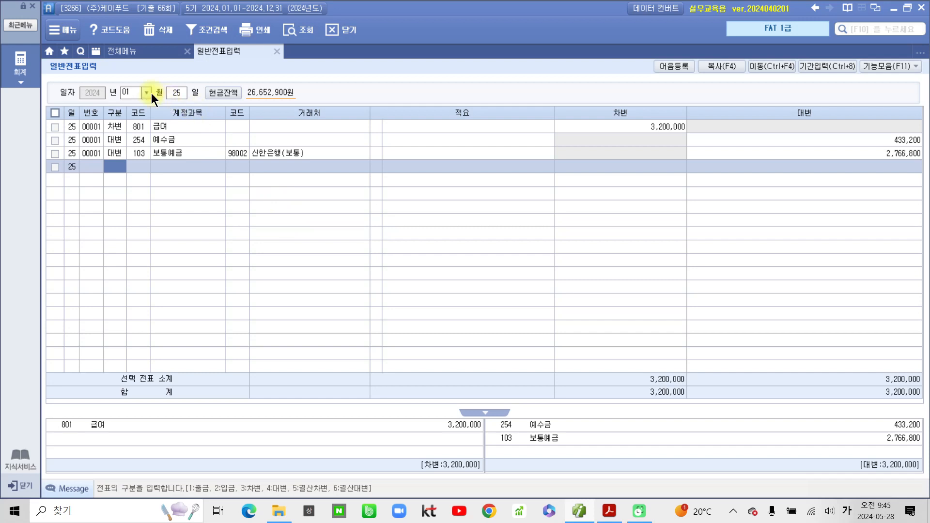
- Set the voucher date to February 13
left_click(150, 93)
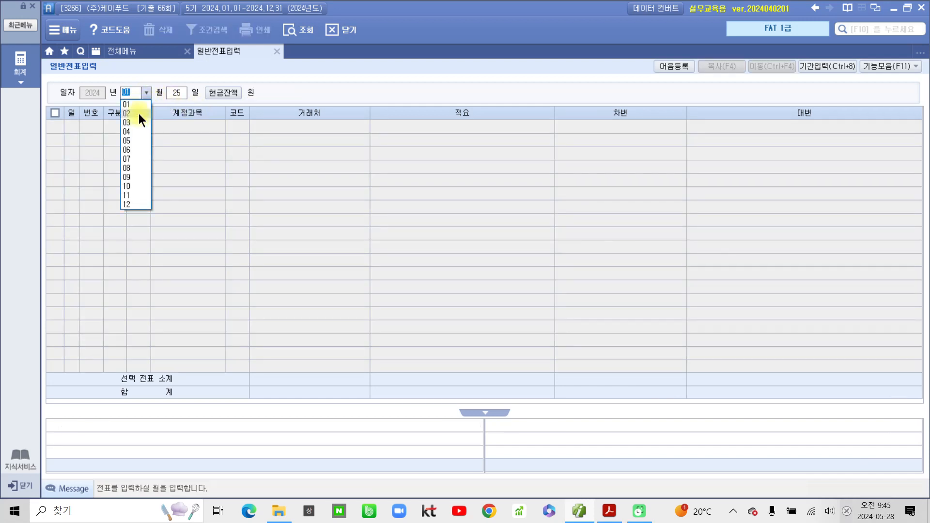
left_click(139, 114)
type("13")
key("Return")
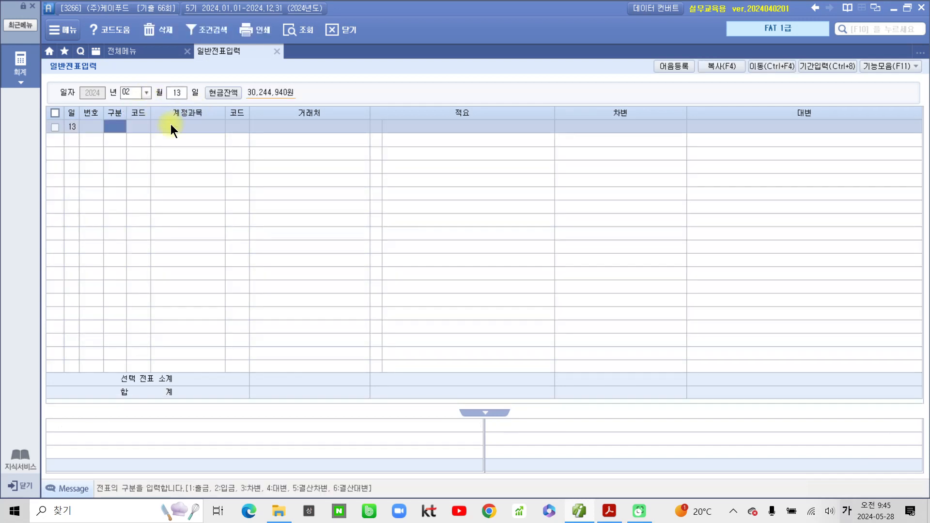
- Credit 108 외상매출금 11,000,000 to partner 05007 (주)지우식품
type("3")
key("Return")
type("108")
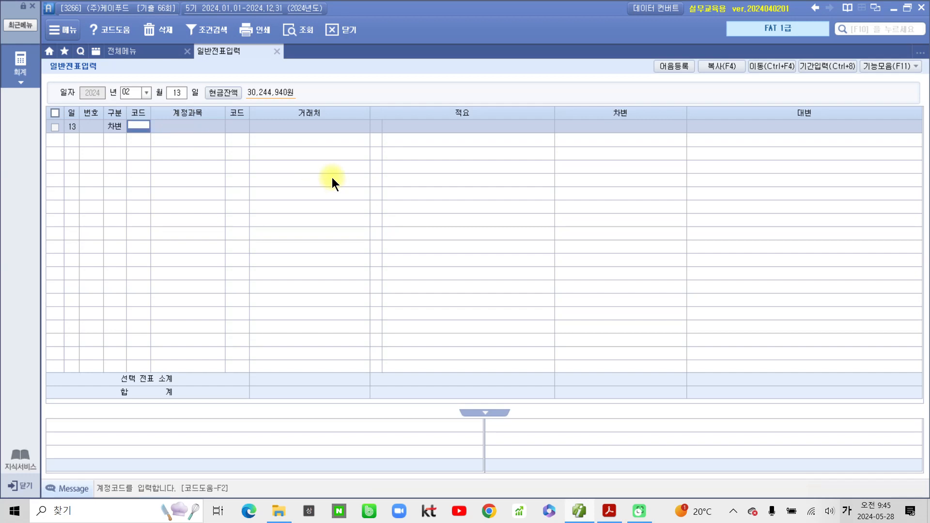
key("Return")
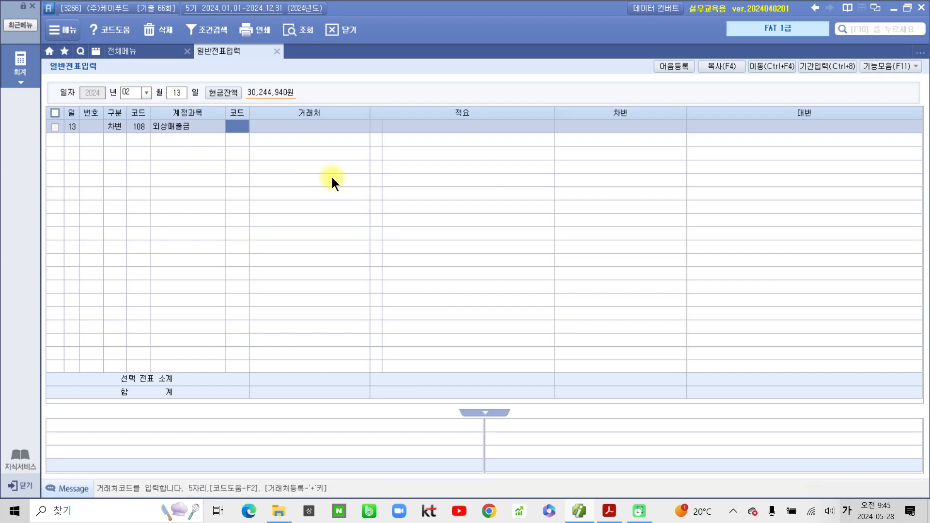
left_click(117, 127)
type("4")
key("Return")
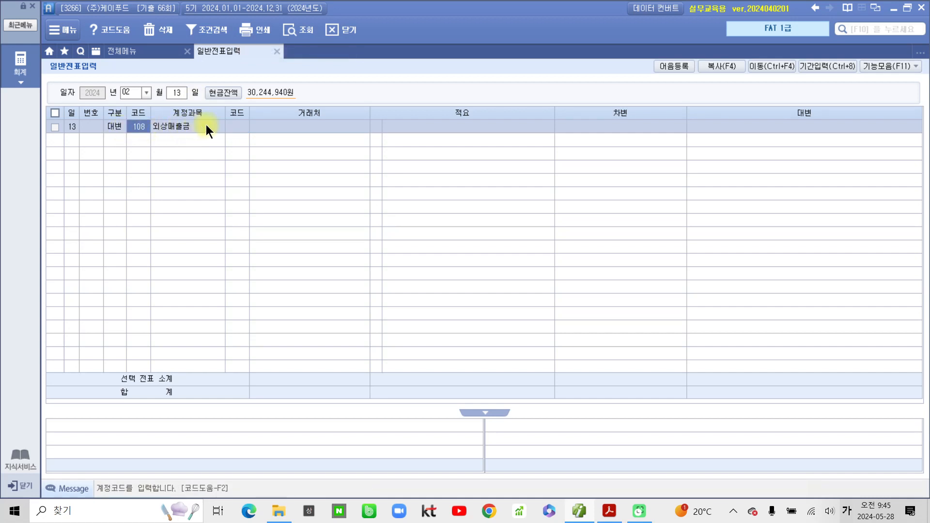
left_click(239, 125)
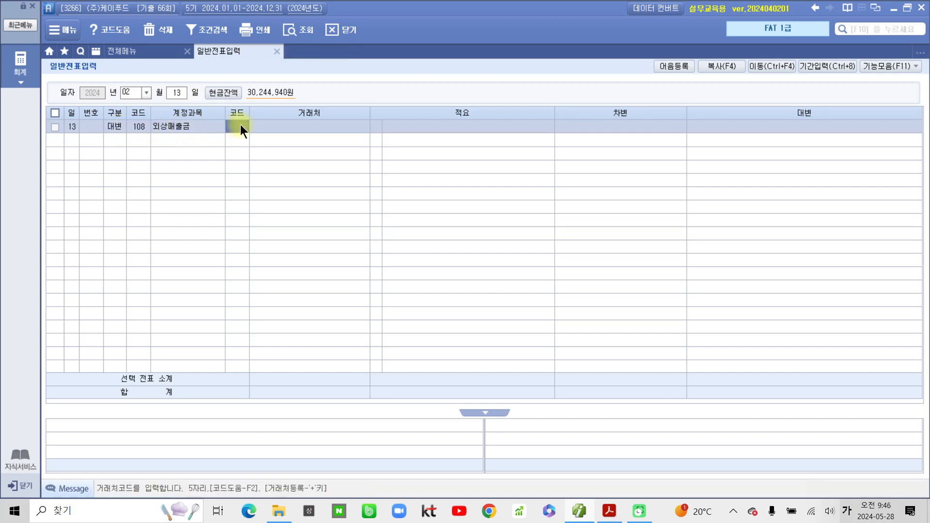
type("05007")
key("Return")
key("Return")
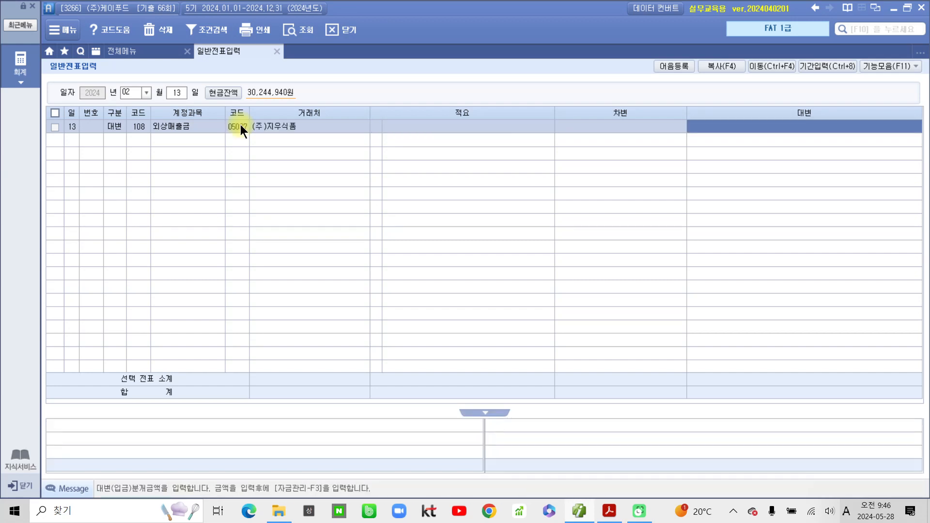
type("11000000")
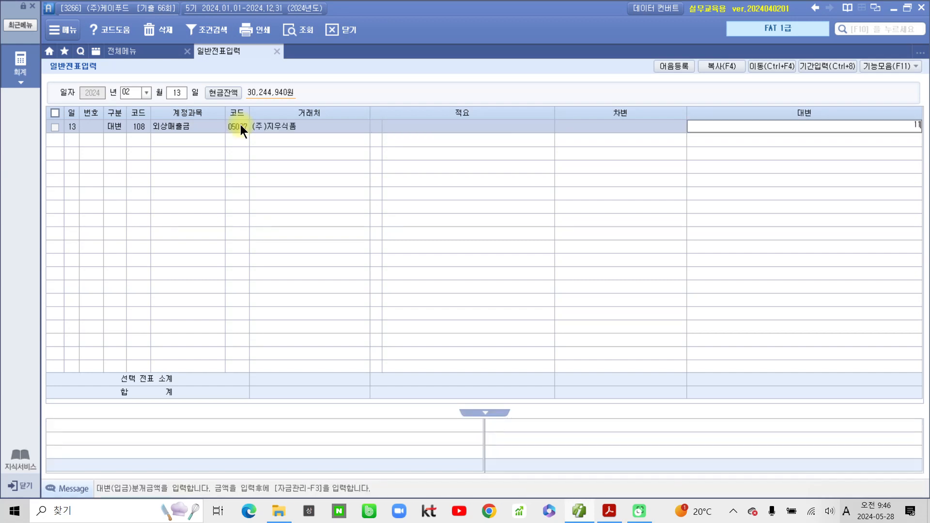
key("Return")
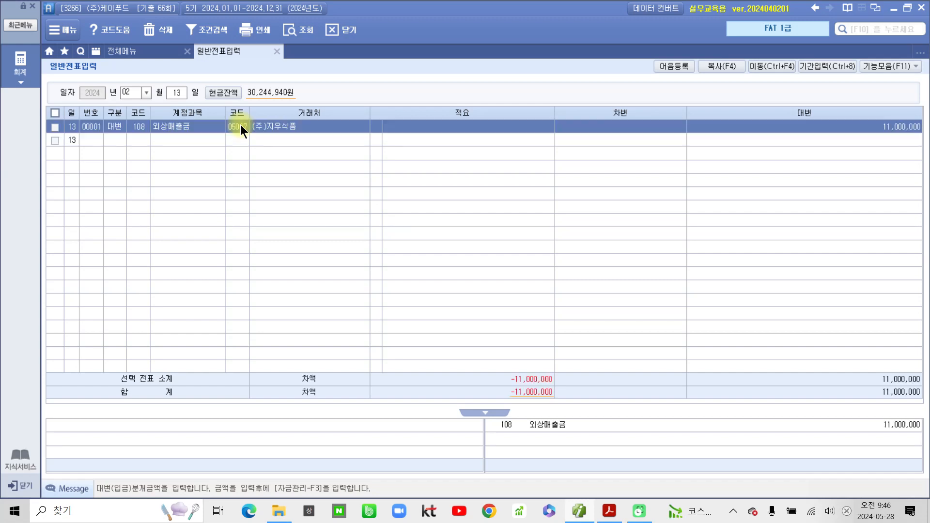
- Debit 110 받을어음 11,000,000 for (주)지우식품, balancing the voucher, and return to that line
type("3")
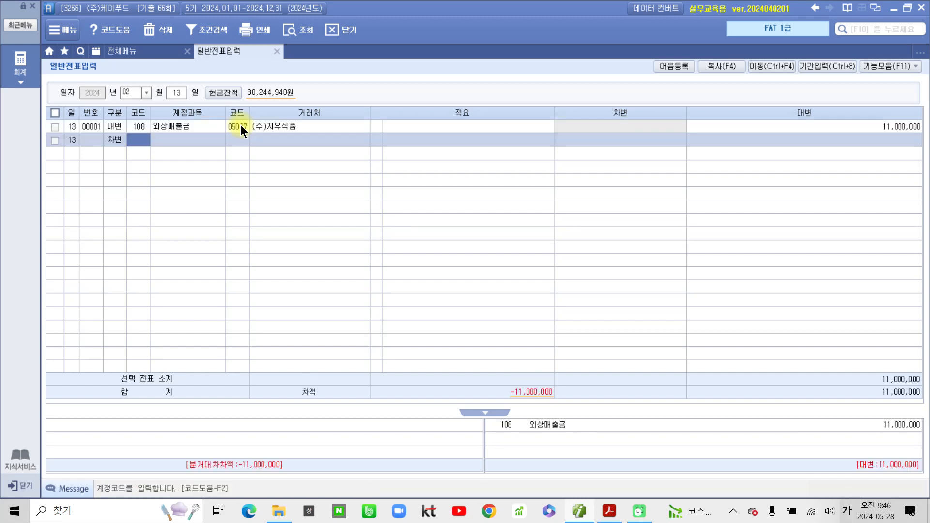
type("110")
key("Return")
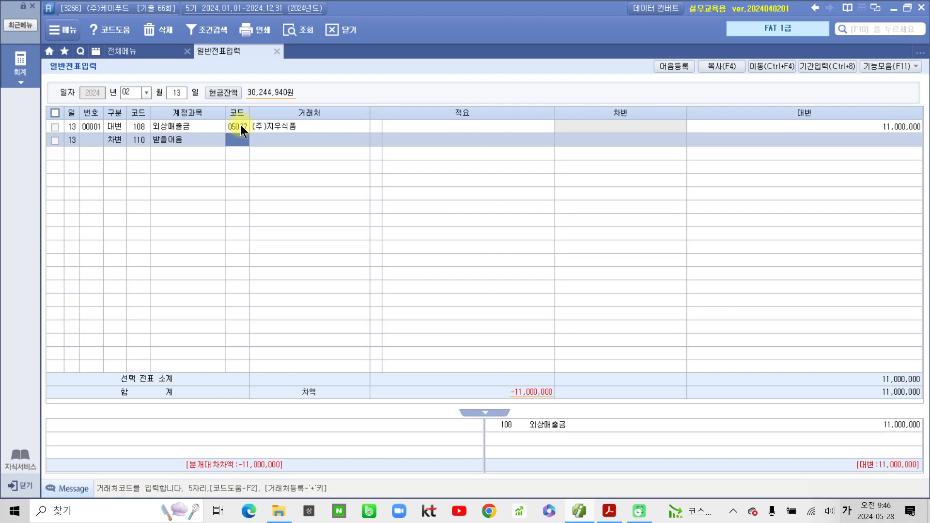
type("지우")
key("Return")
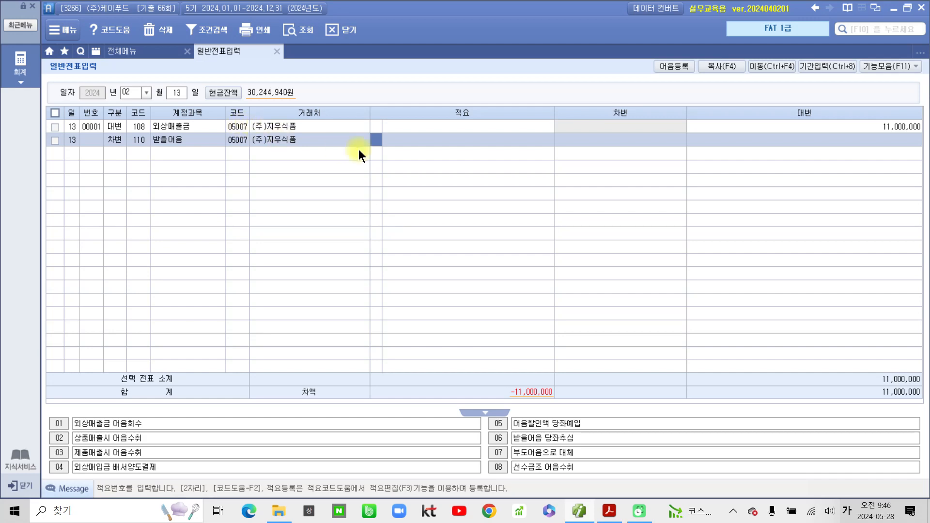
key("Return")
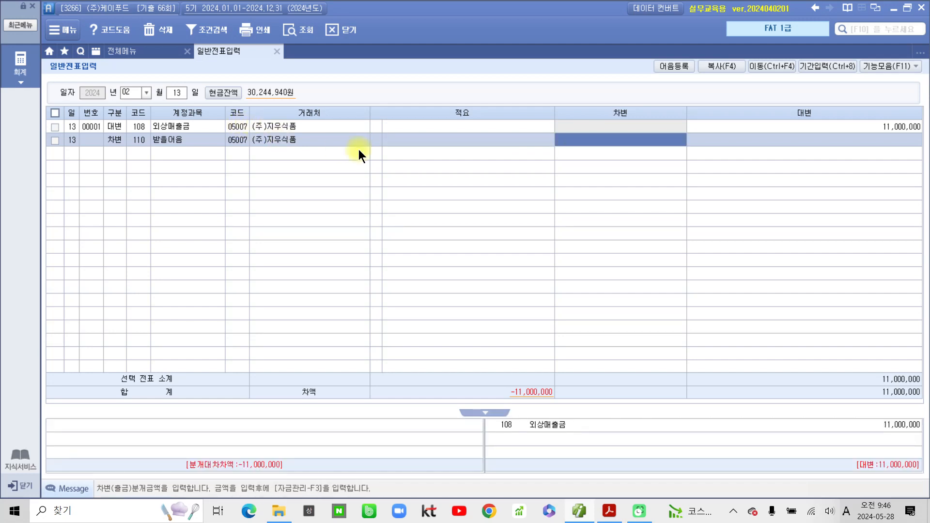
type("11")
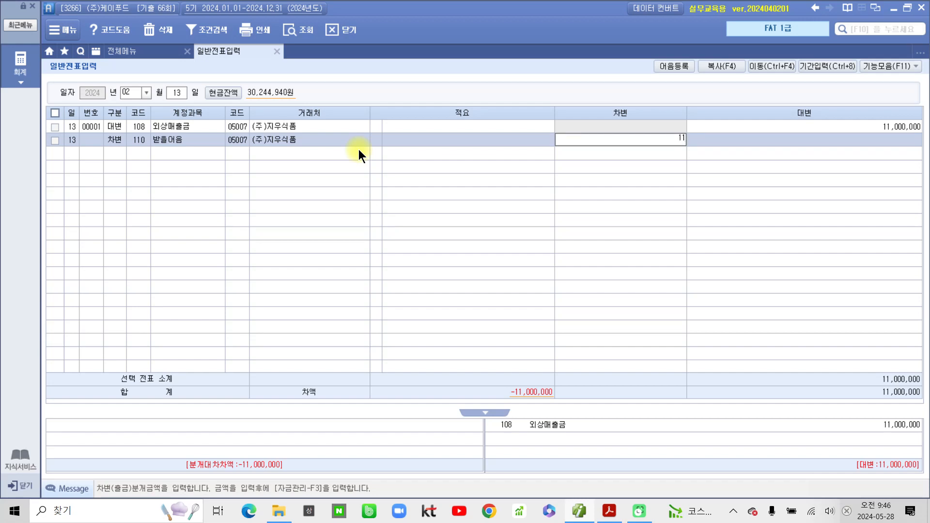
key("plus")
key("plus")
key("Return")
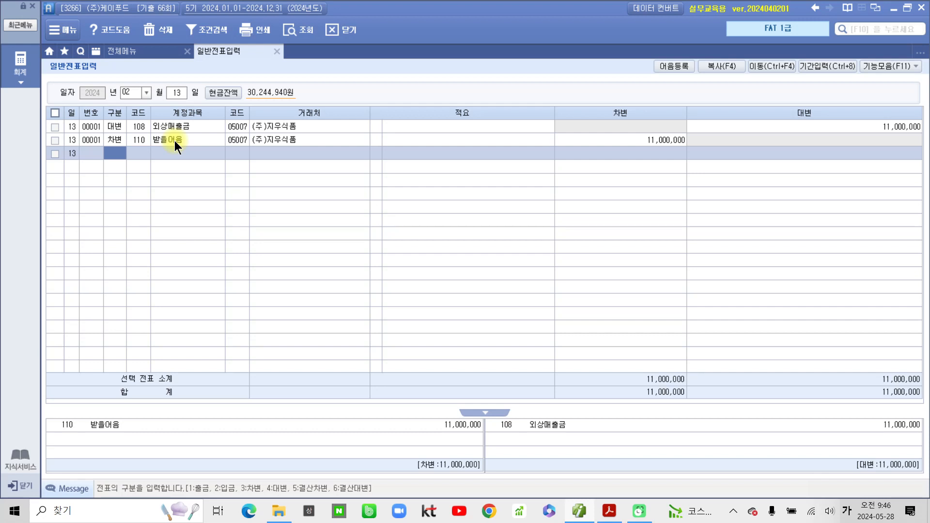
key("Up")
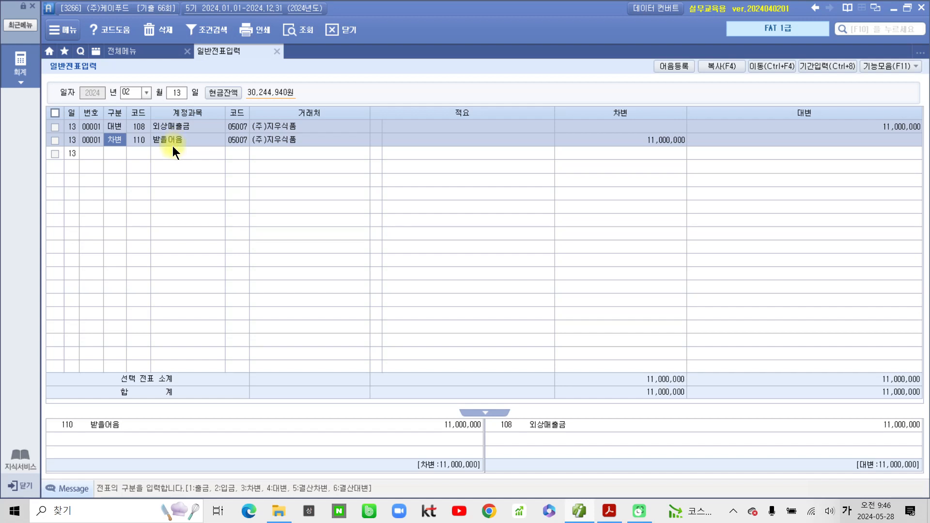
- In the 받을어음 details, set the note type to 전자 and enter the note number
key("F3")
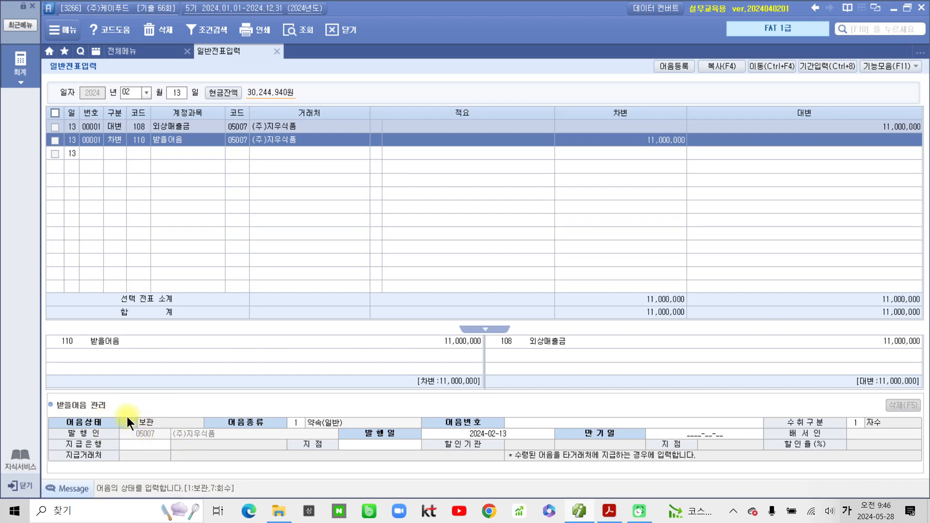
left_click(296, 422)
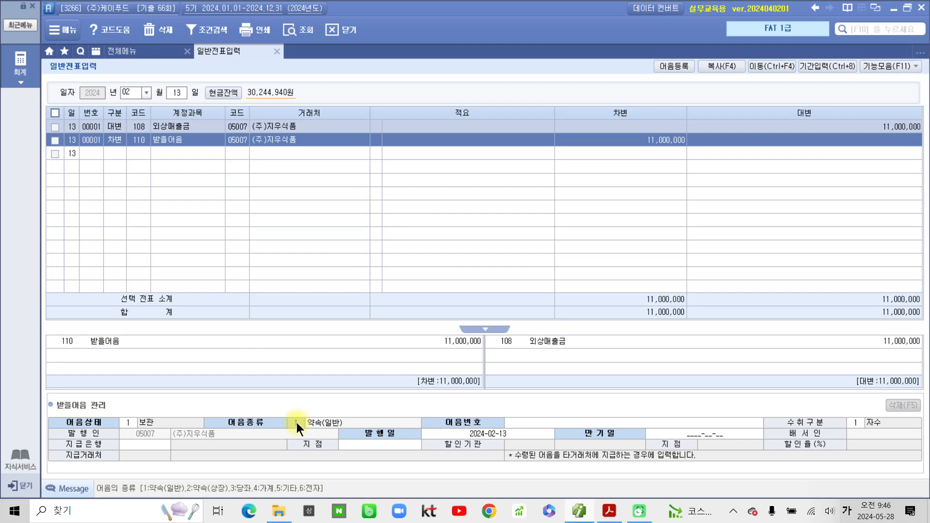
type("6")
key("Return")
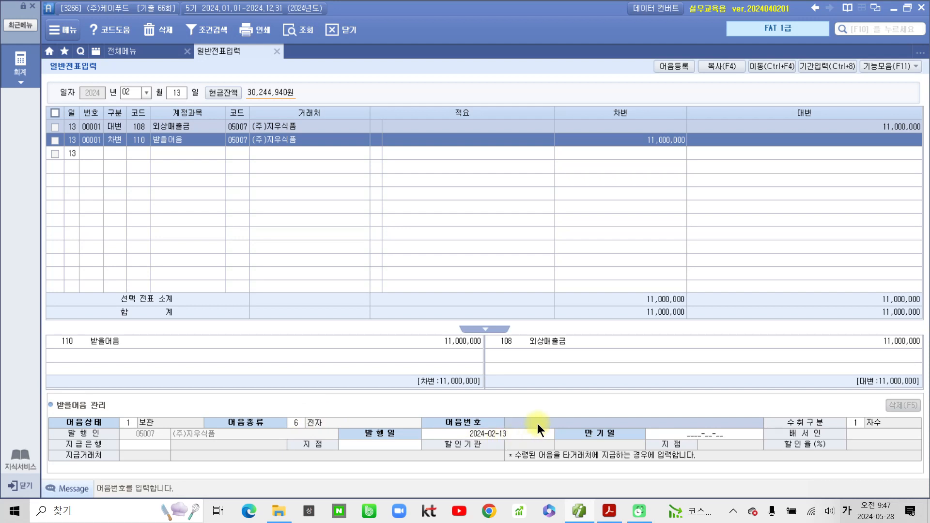
type("00")
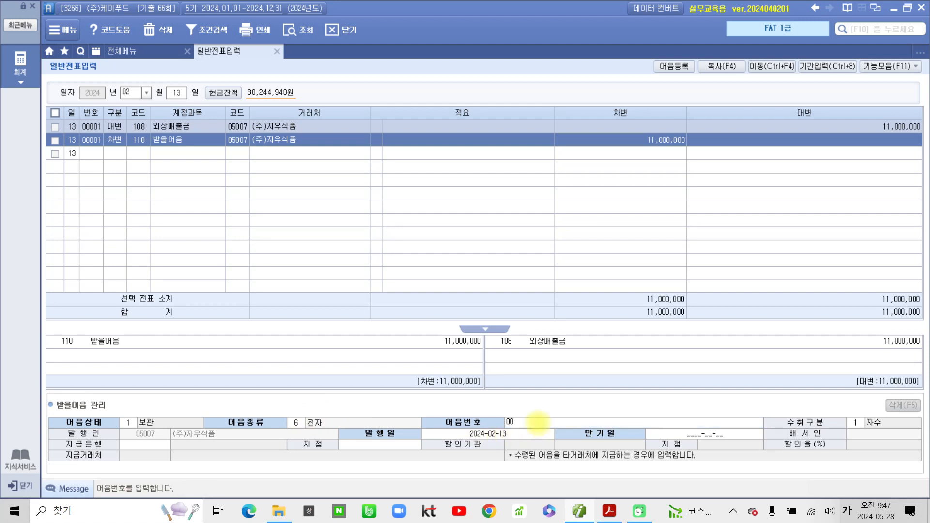
type("420240213123456789")
key("Return")
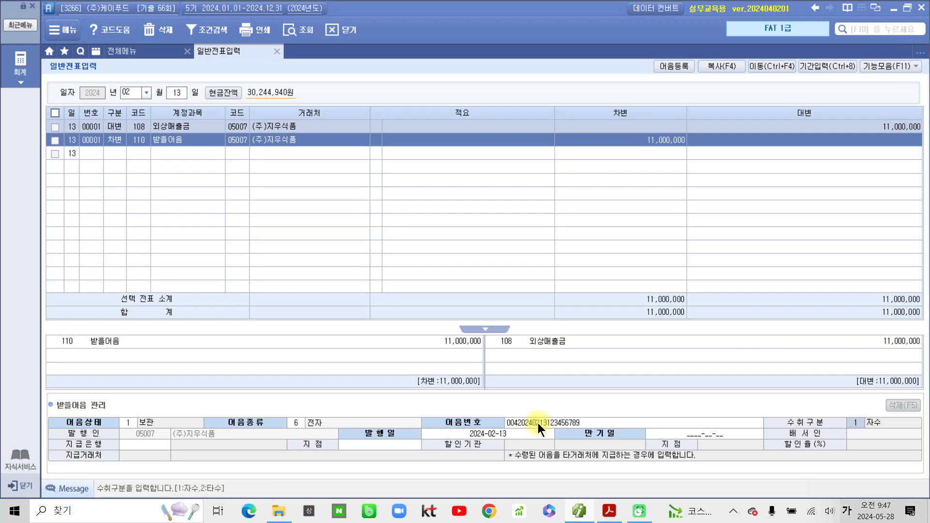
key("Return")
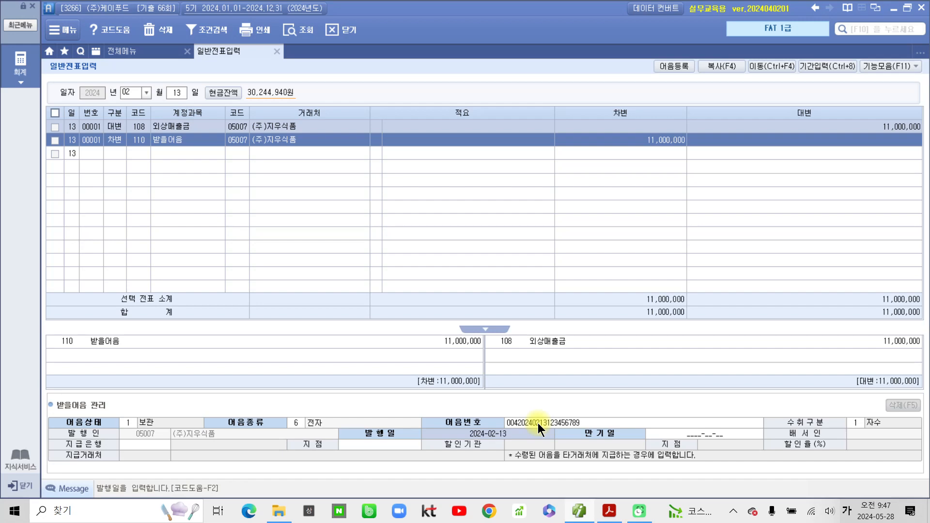
key("Return")
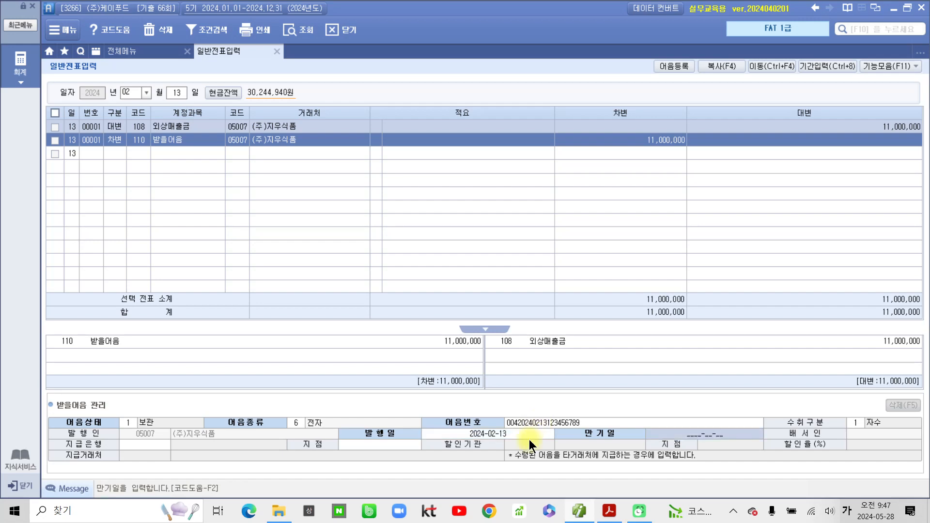
- Circle the maturity date 2024년 5월 13일 on the PDF note and return to Smart A
left_click(609, 511)
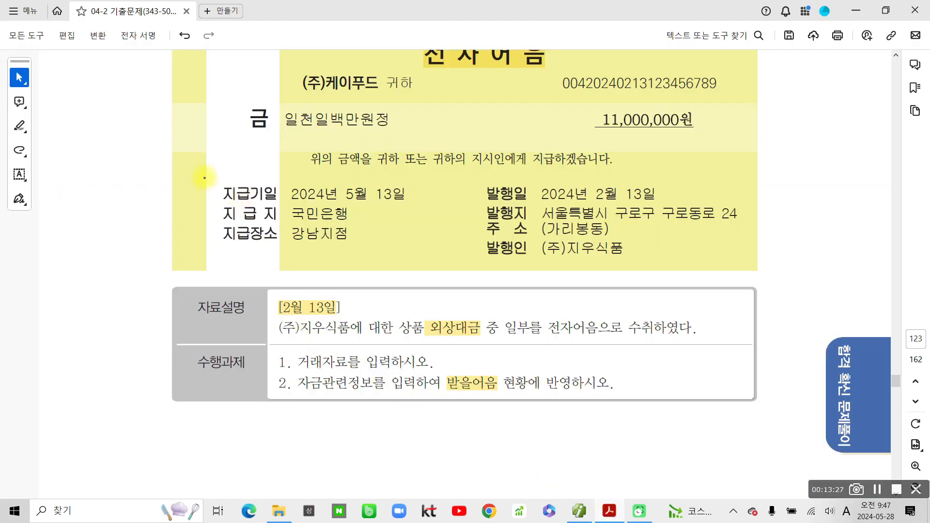
left_click_drag(194, 171, 237, 185)
left_click_drag(427, 192, 235, 172)
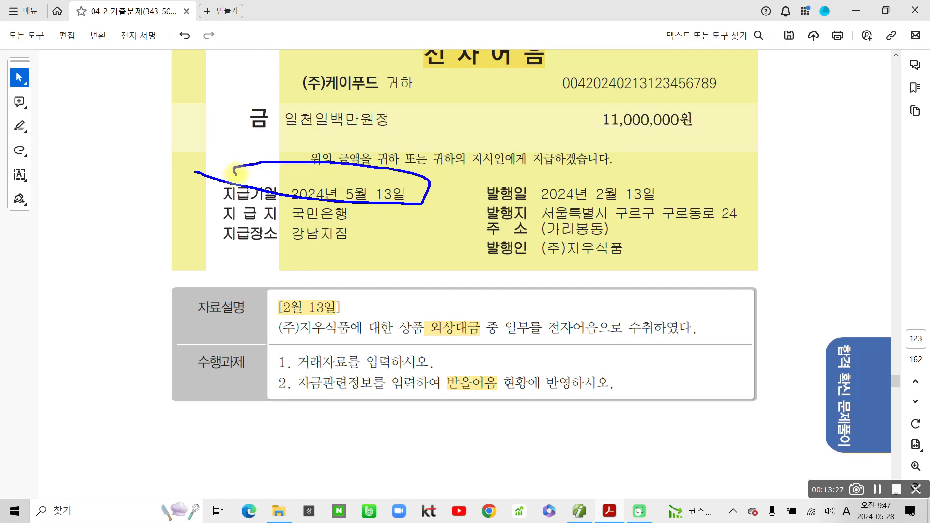
left_click(579, 510)
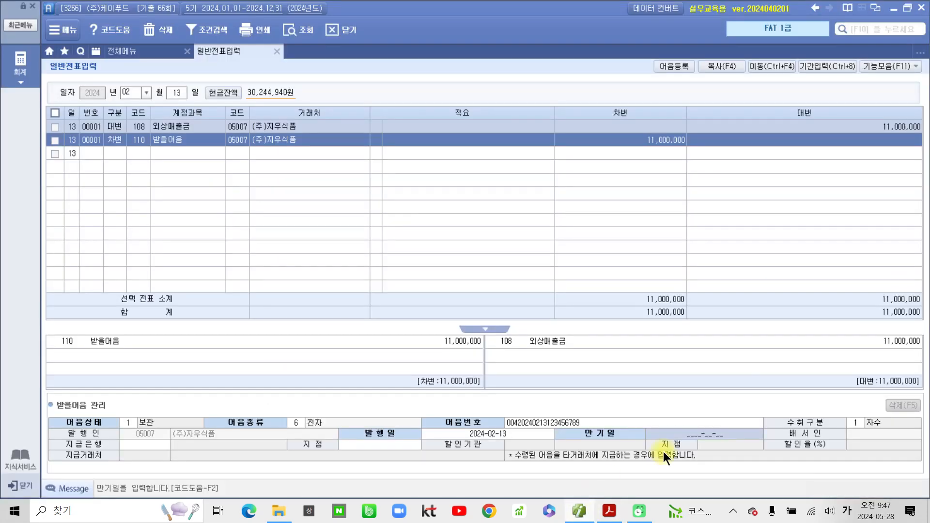
- Enter maturity date 2024-05-13 and open the bank code list for the paying bank
type("2")
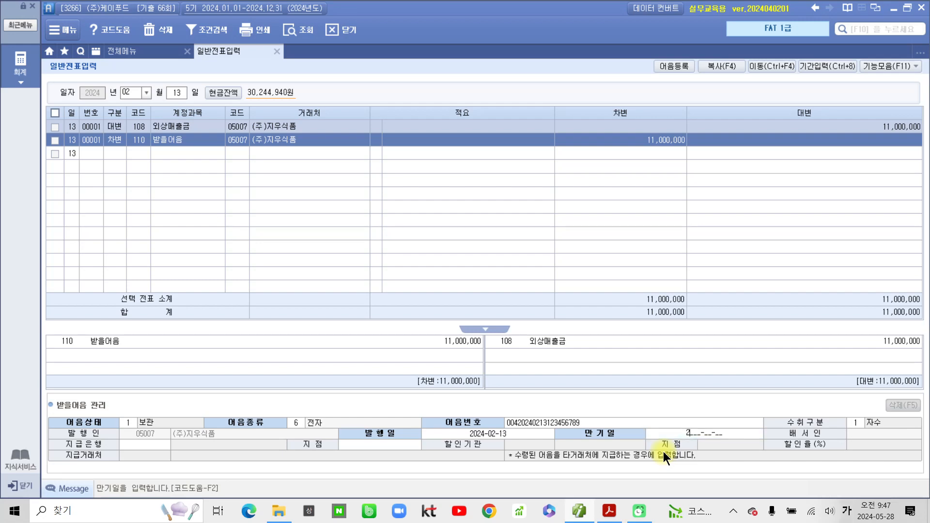
type("024-05-13")
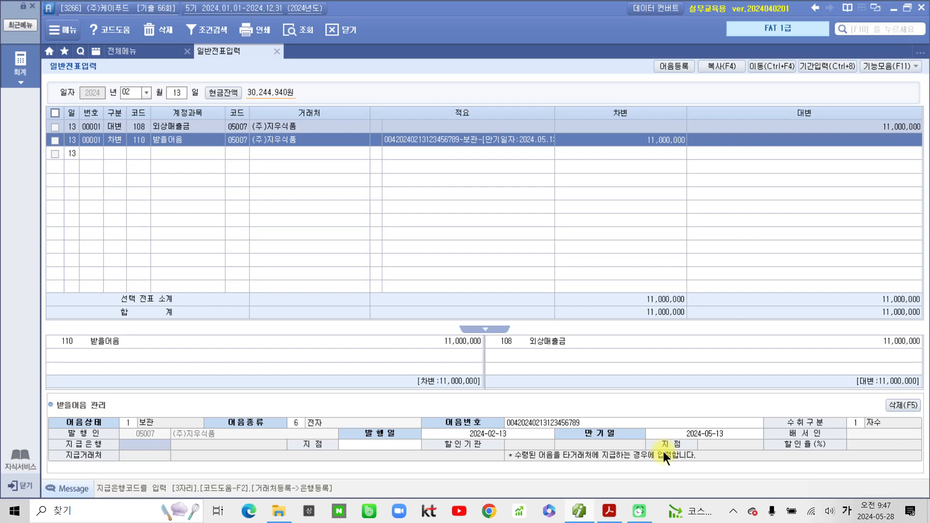
double_click(147, 444)
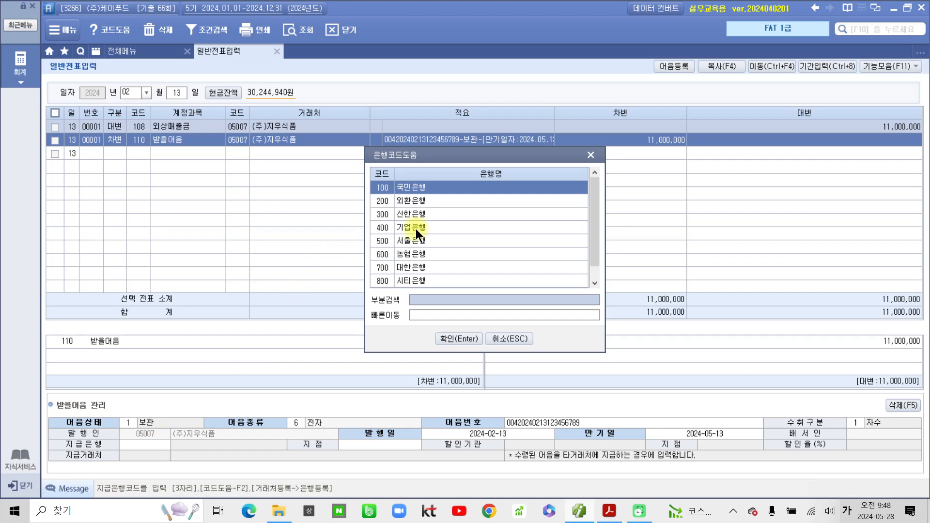
- Set the paying bank to 100 국민은행 with branch 강남지점
left_click(449, 336)
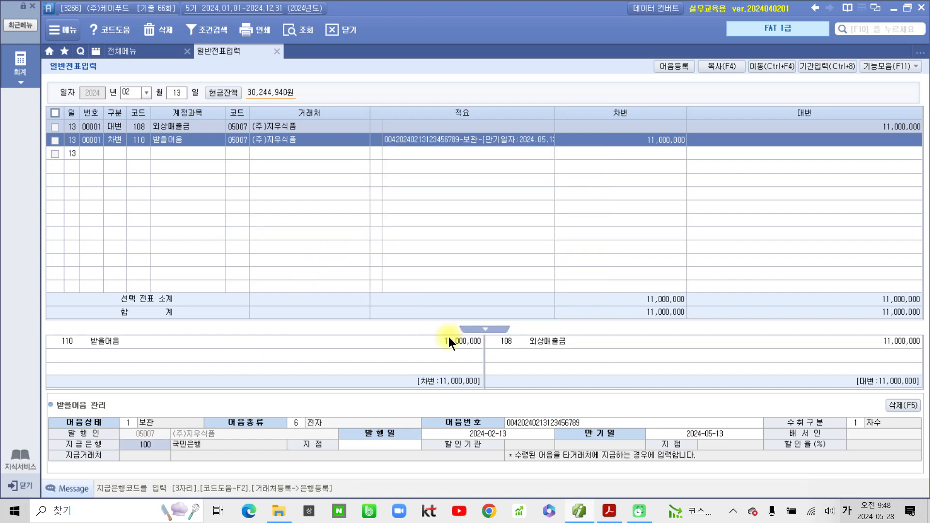
left_click(396, 443)
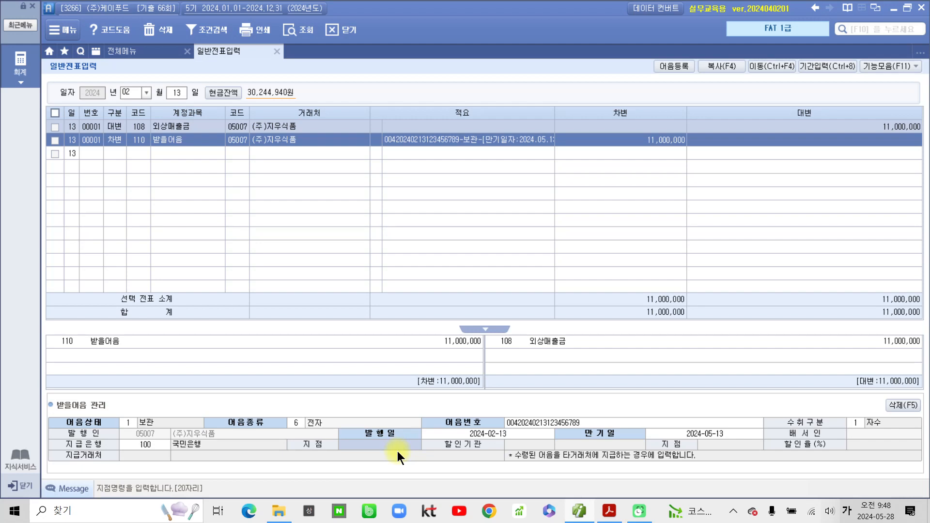
type("강")
type("남지점")
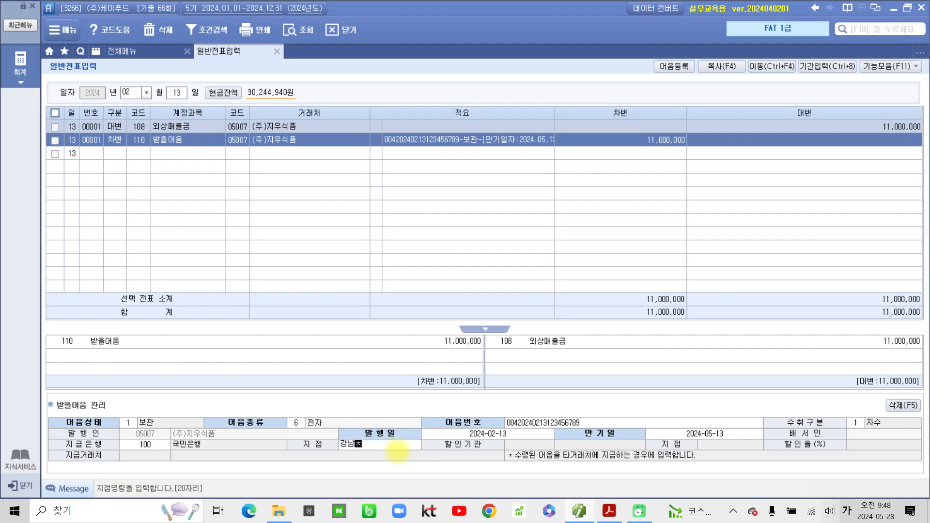
key("Return")
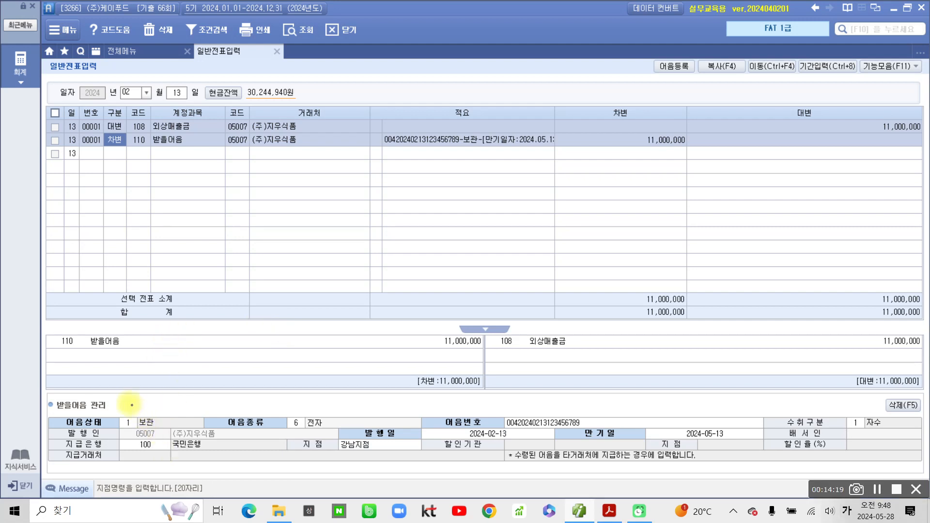
mouse_move(120, 402)
left_mouse_down()
mouse_move(127, 432)
mouse_move(117, 402)
left_mouse_up()
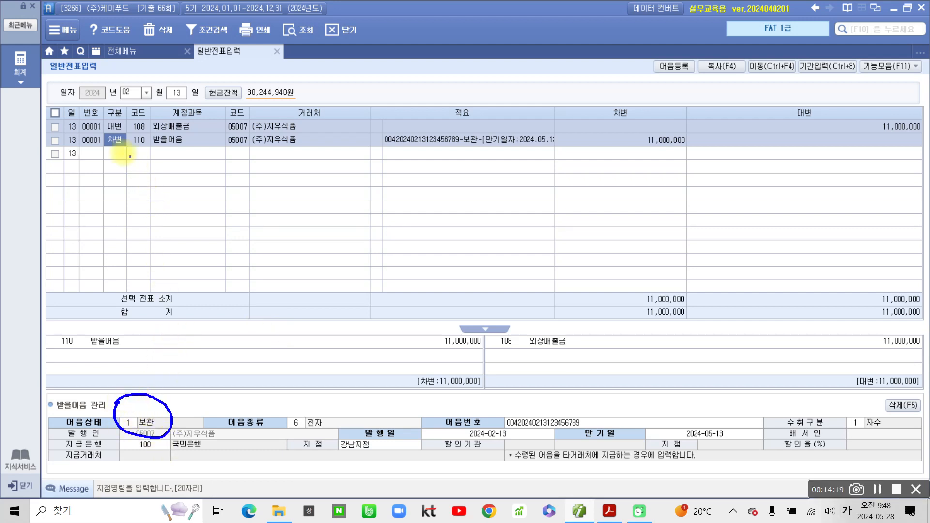
left_click_drag(100, 151, 191, 150)
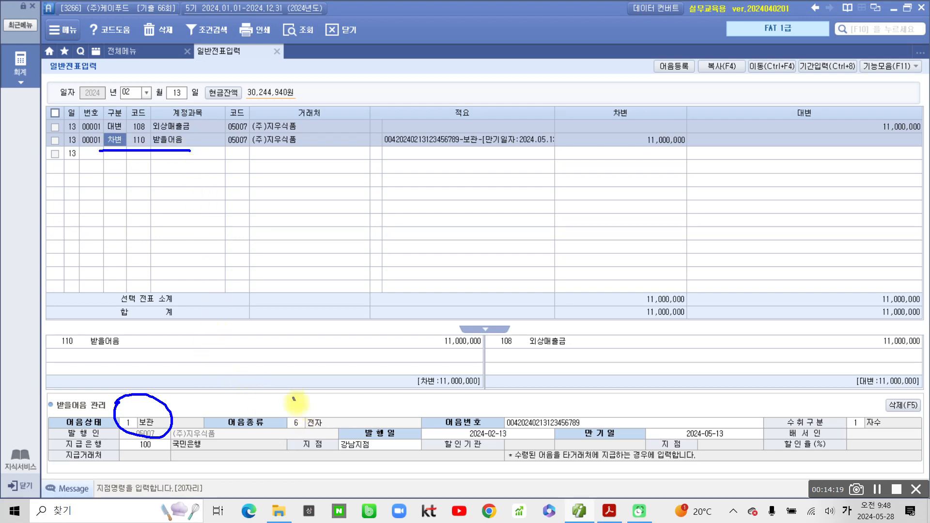
mouse_move(293, 398)
left_mouse_down()
mouse_move(302, 413)
mouse_move(319, 396)
left_mouse_up()
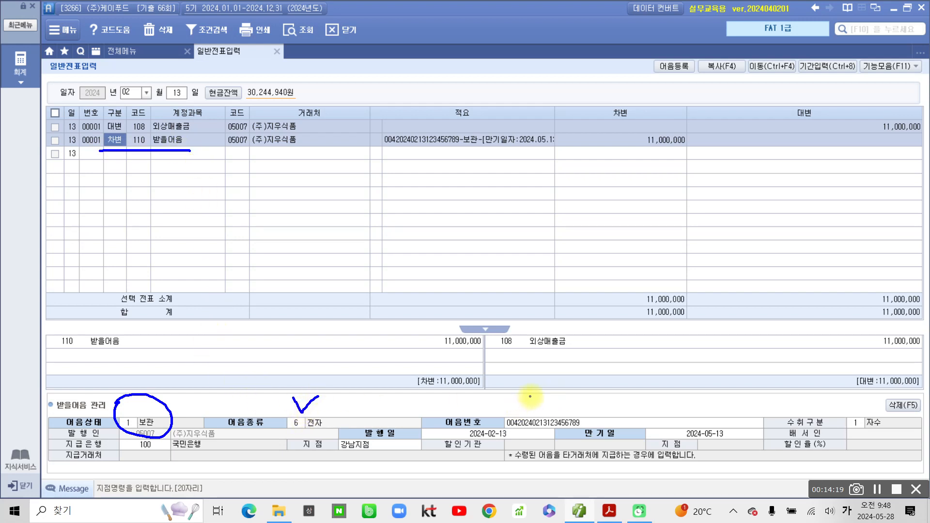
mouse_move(531, 395)
left_mouse_down()
mouse_move(534, 406)
mouse_move(553, 394)
left_mouse_up()
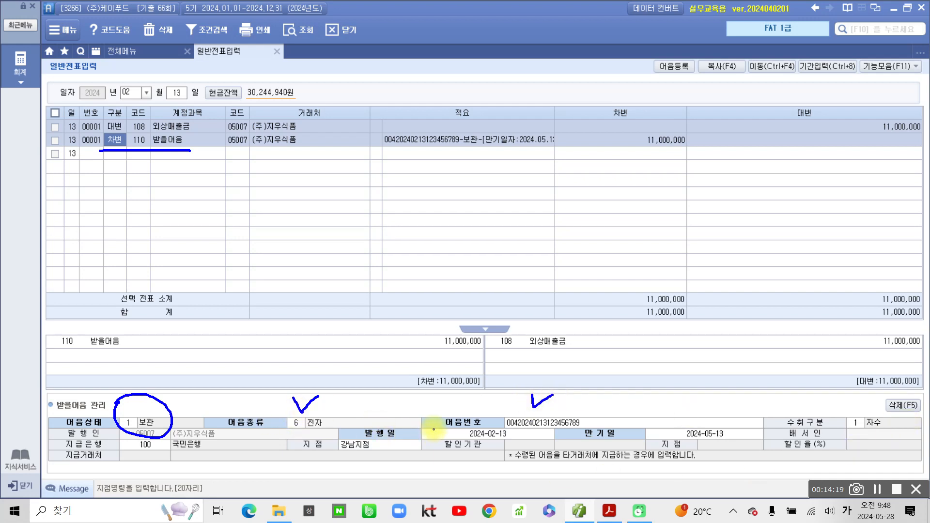
mouse_move(434, 423)
left_mouse_down()
mouse_move(439, 432)
mouse_move(462, 420)
left_mouse_up()
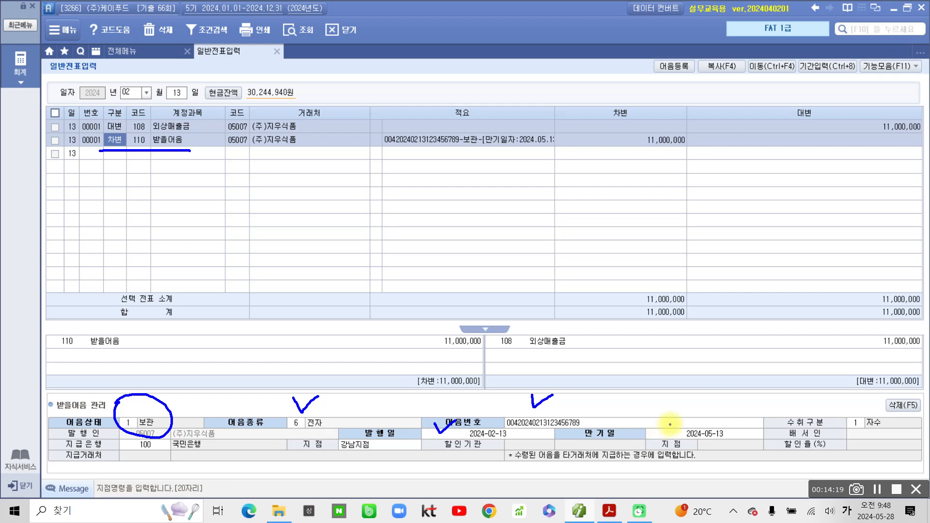
left_click_drag(669, 424, 686, 419)
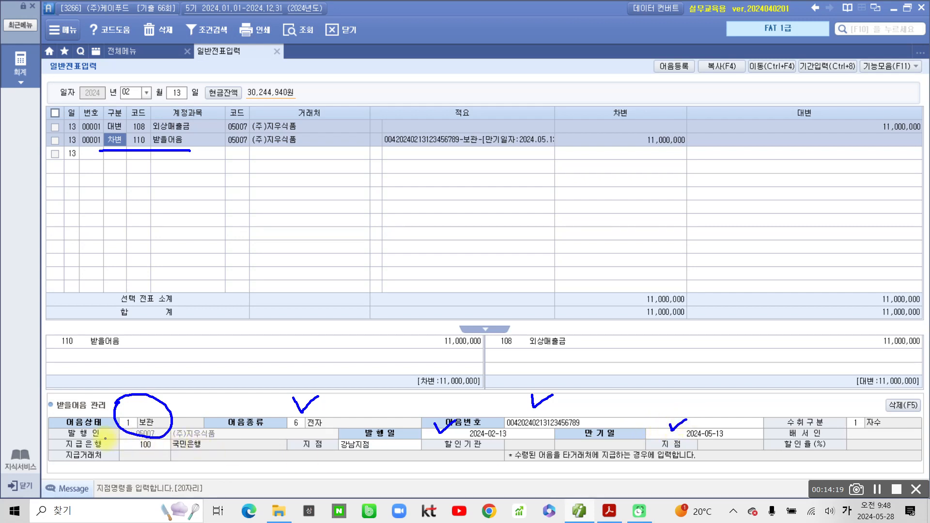
left_click_drag(105, 440, 117, 435)
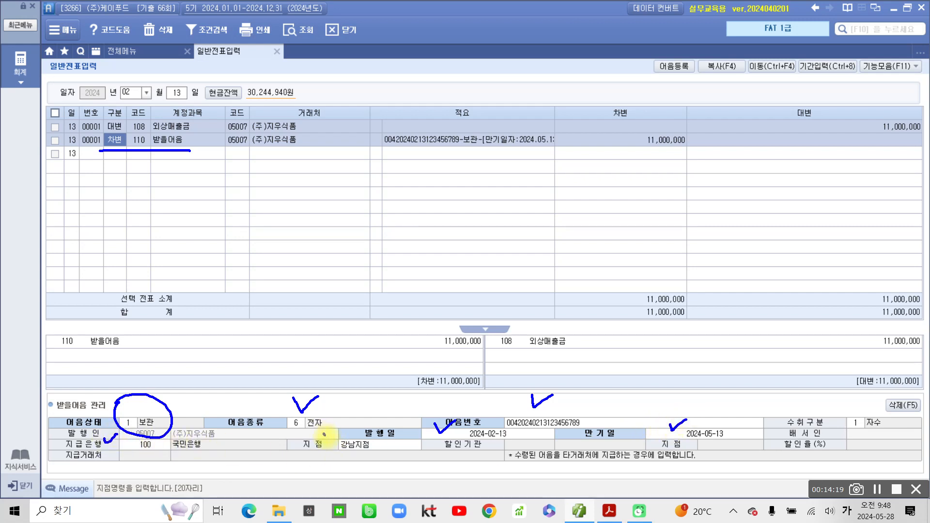
left_click_drag(323, 438, 345, 427)
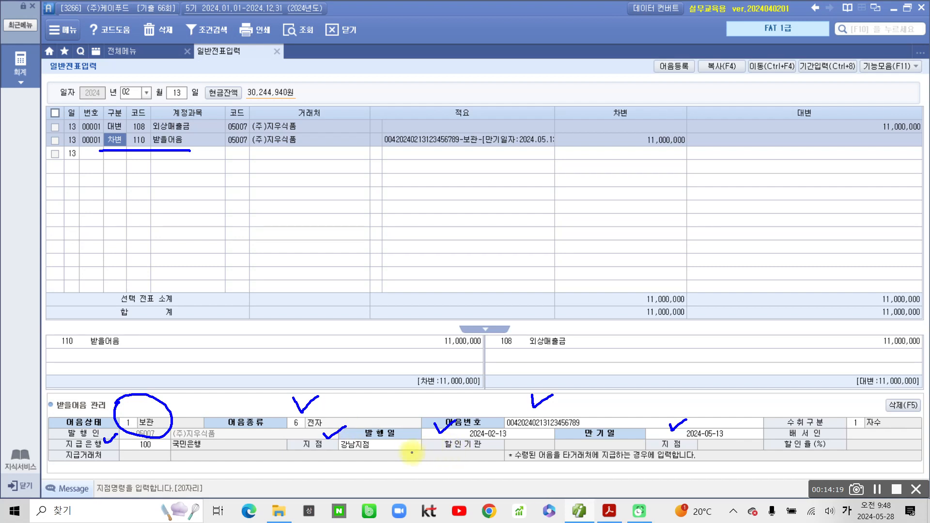
key("Escape")
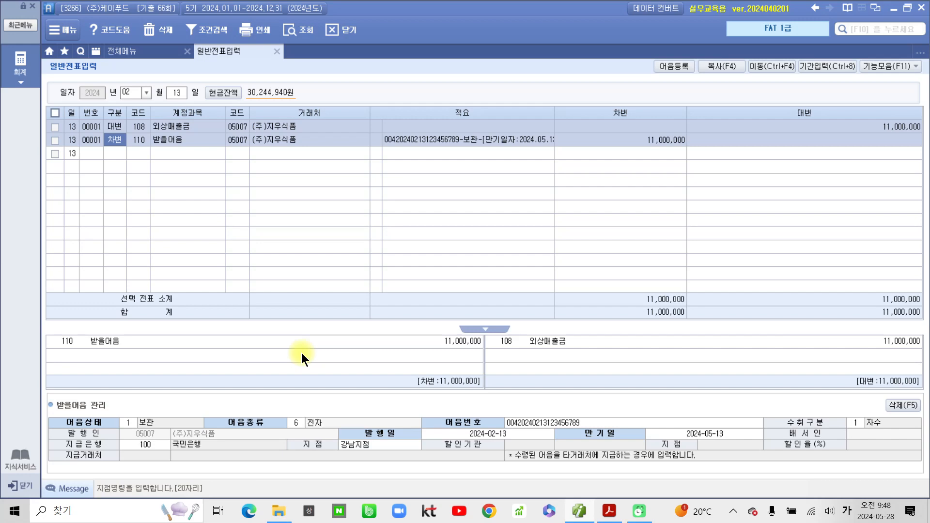
- Highlight the 주식매매 내역서 caption of problem 3 in the exam PDF
left_click(609, 511)
scroll(333, 404, "down", 10)
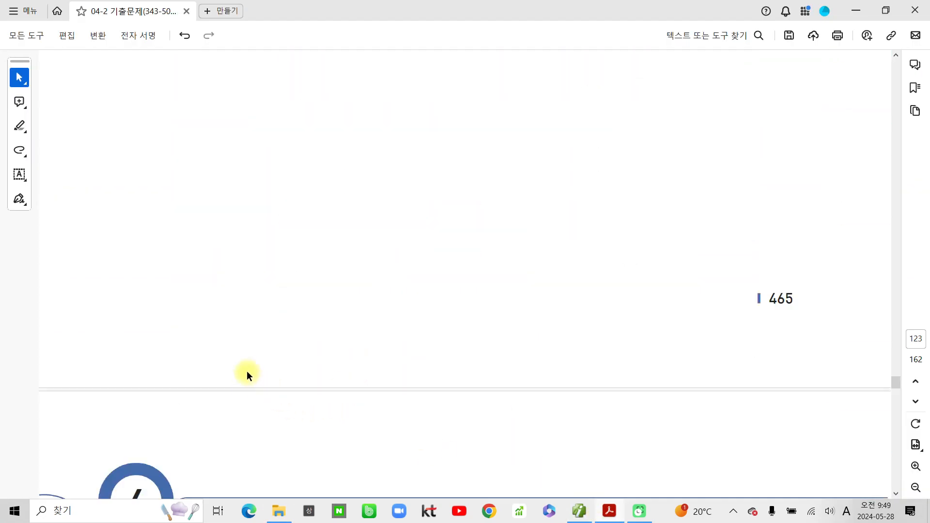
scroll(257, 368, "down", 3)
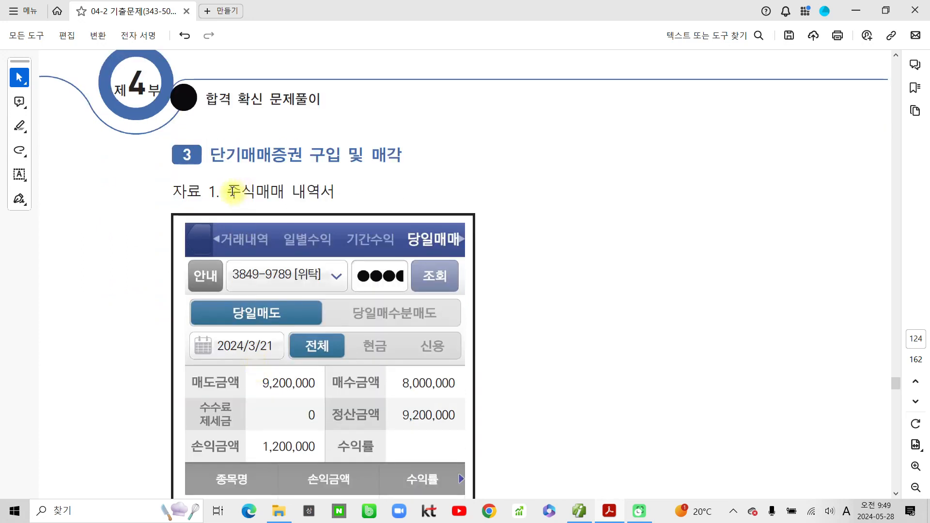
left_click_drag(229, 191, 325, 190)
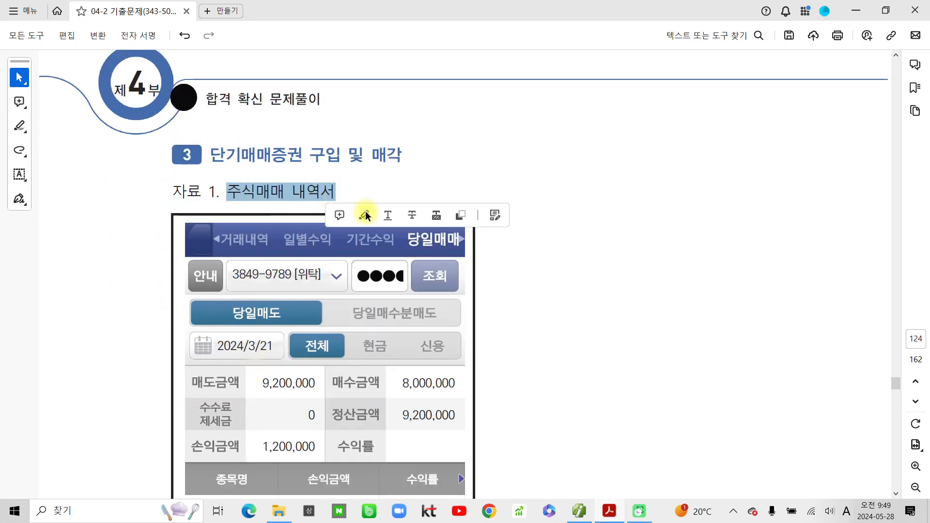
left_click(365, 211)
- Highlight the deposited amount 9,200,000 and the date 3월 21일 in yellow
scroll(366, 227, "down", 2)
scroll(366, 231, "down", 5)
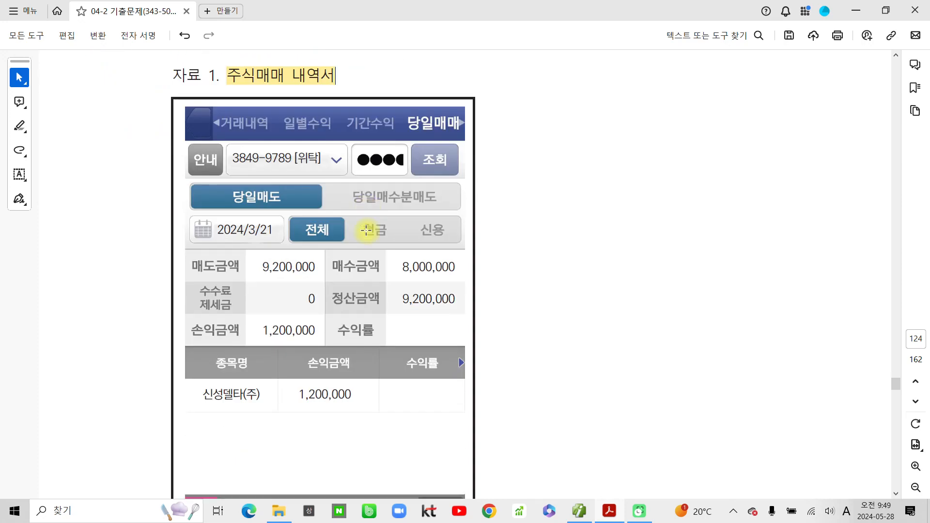
scroll(365, 235, "down", 2)
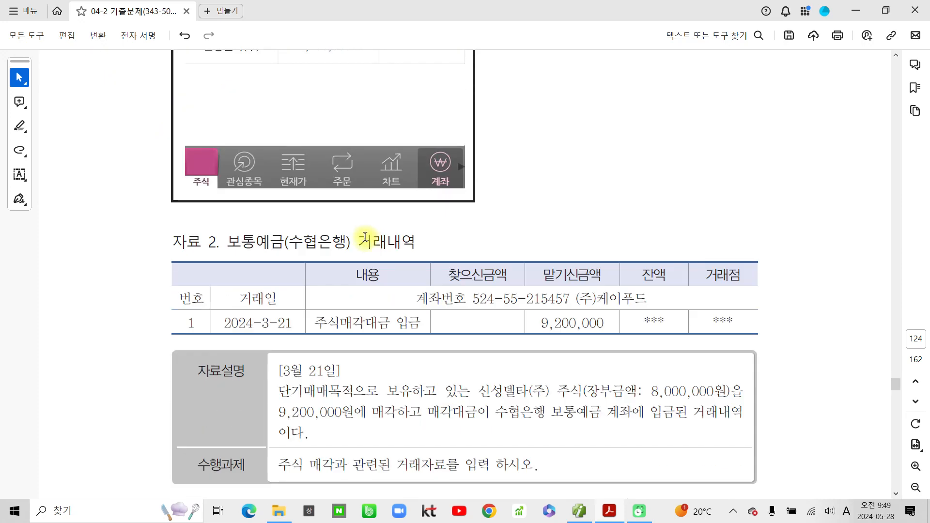
scroll(367, 239, "up", 2)
scroll(366, 238, "up", 2)
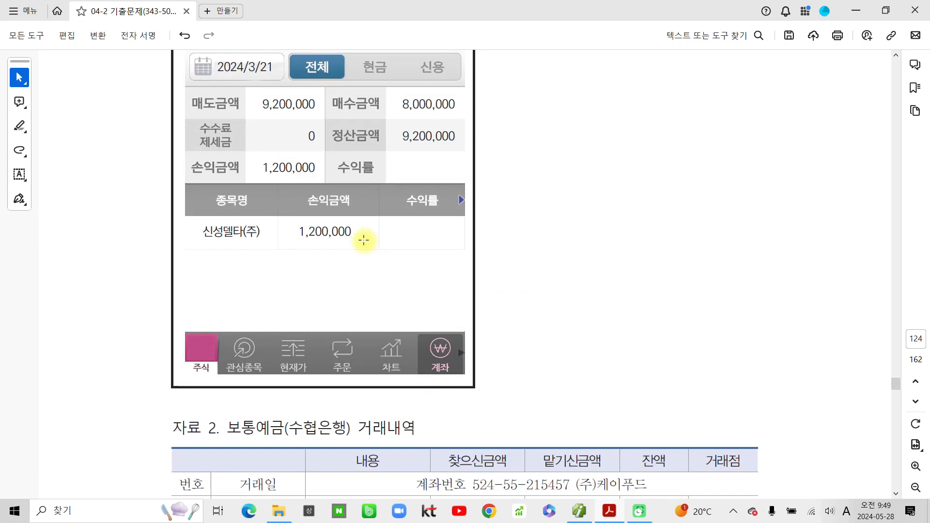
scroll(366, 242, "down", 3)
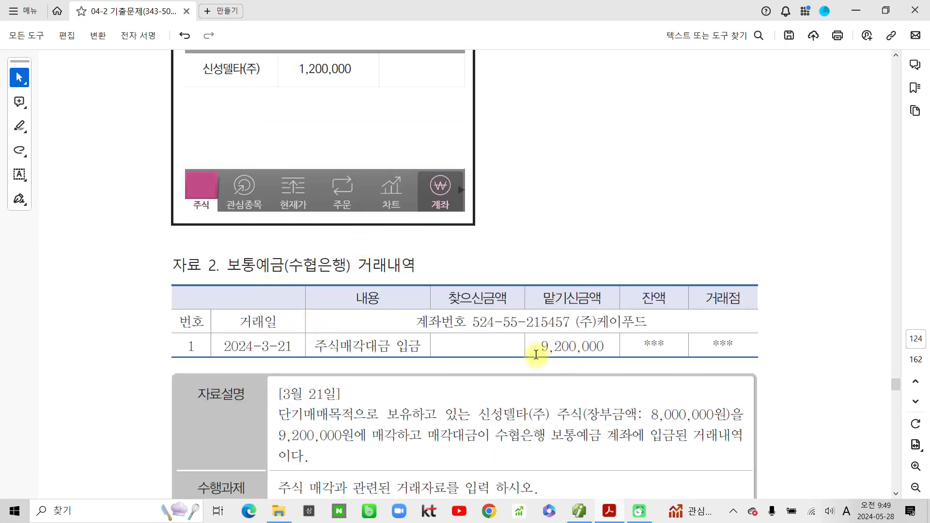
left_click_drag(539, 348, 615, 346)
left_click(647, 363)
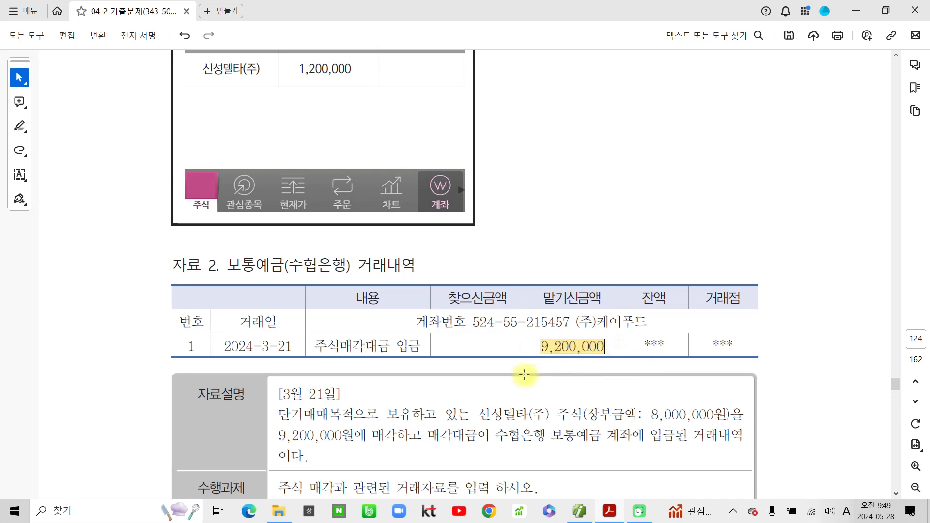
scroll(504, 374, "down", 2)
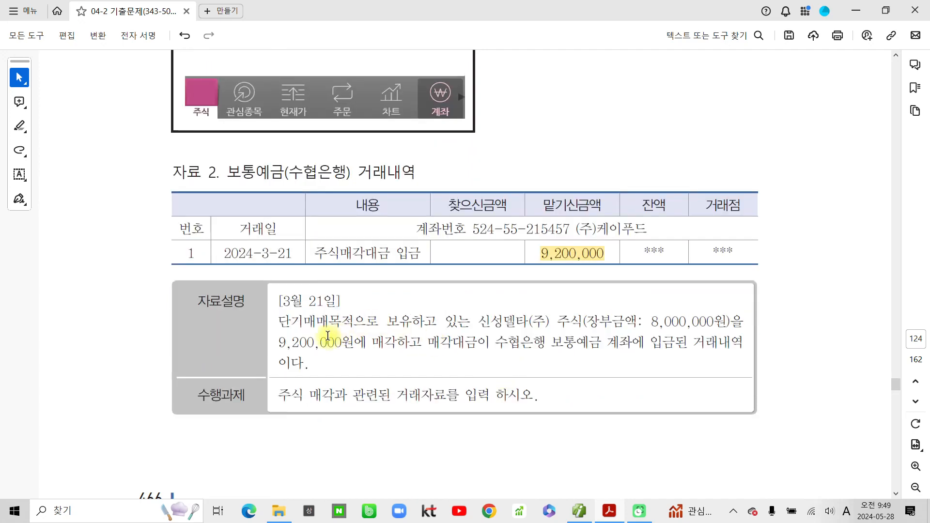
left_click_drag(282, 300, 335, 299)
left_click(363, 323)
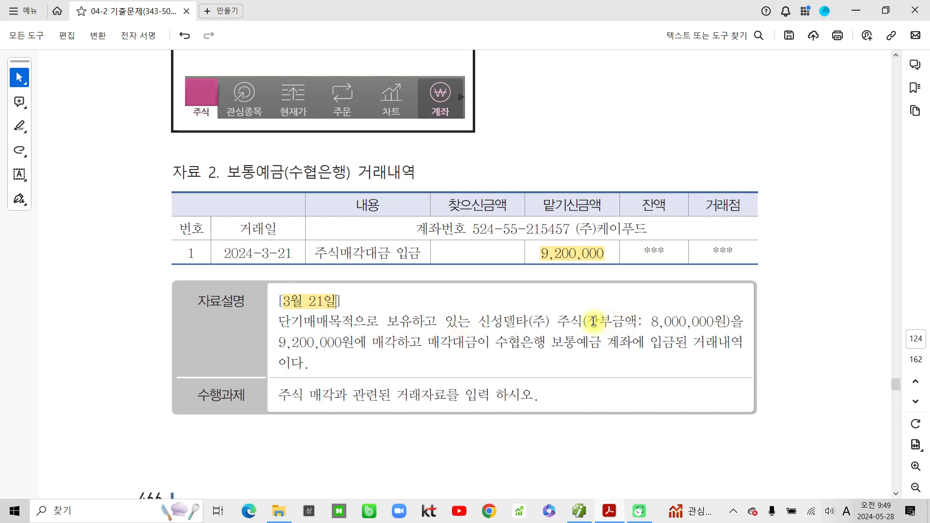
- Highlight the book value 장부금액: 8,000,000원 and the sale price 9,200,000원 in yellow
left_click_drag(594, 322, 691, 321)
left_click(733, 345)
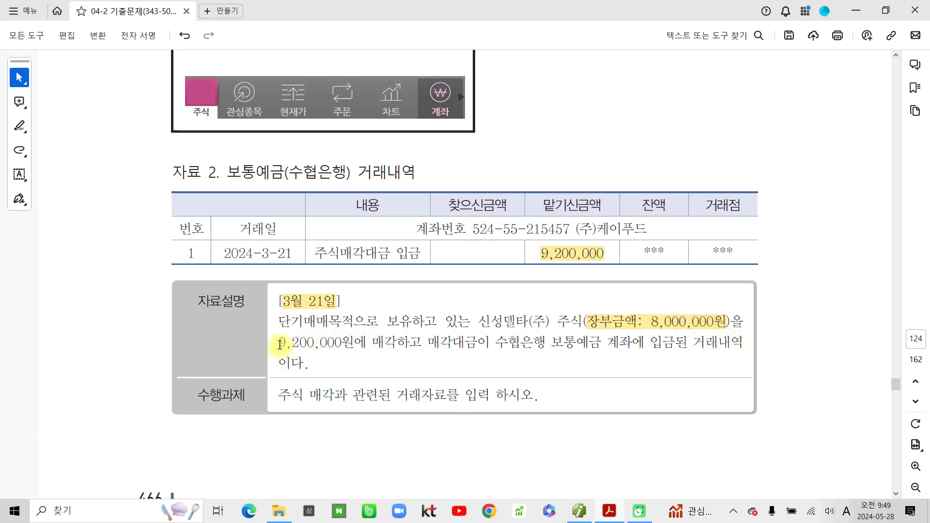
left_click_drag(279, 342, 354, 343)
left_click(419, 363)
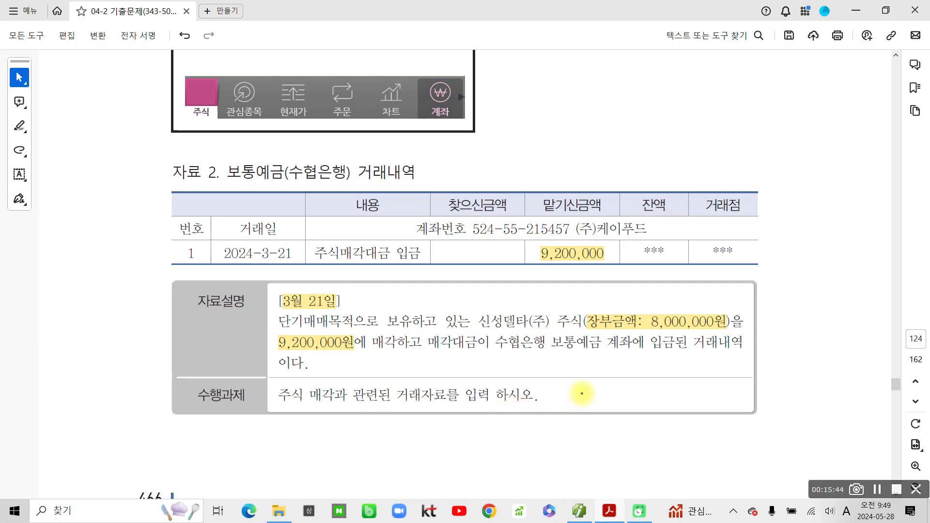
- Circle and underline 8,000,000원, 9,200,000원 and 보통예금 with the screen pen
mouse_move(602, 309)
left_mouse_down()
mouse_move(720, 322)
mouse_move(602, 307)
left_mouse_up()
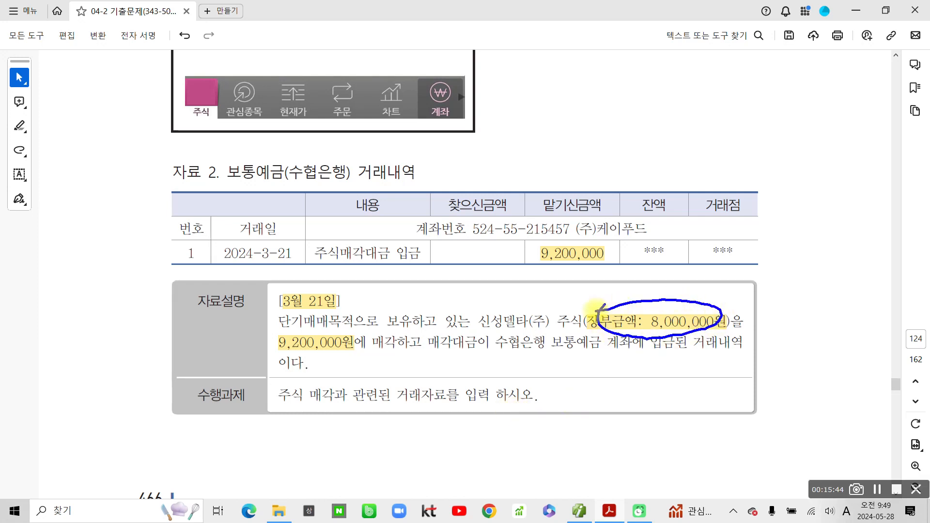
mouse_move(280, 338)
left_mouse_down()
mouse_move(291, 362)
mouse_move(372, 339)
mouse_move(270, 345)
left_mouse_up()
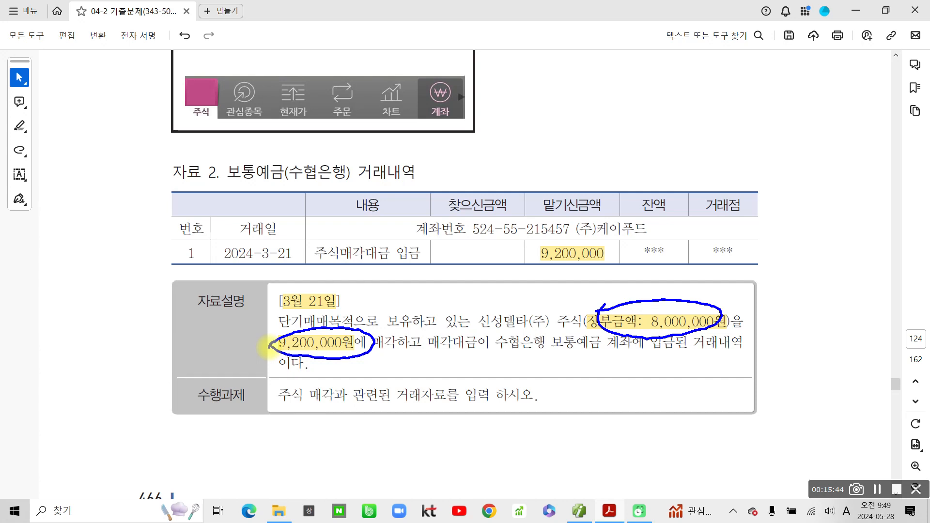
left_click_drag(543, 277, 565, 297)
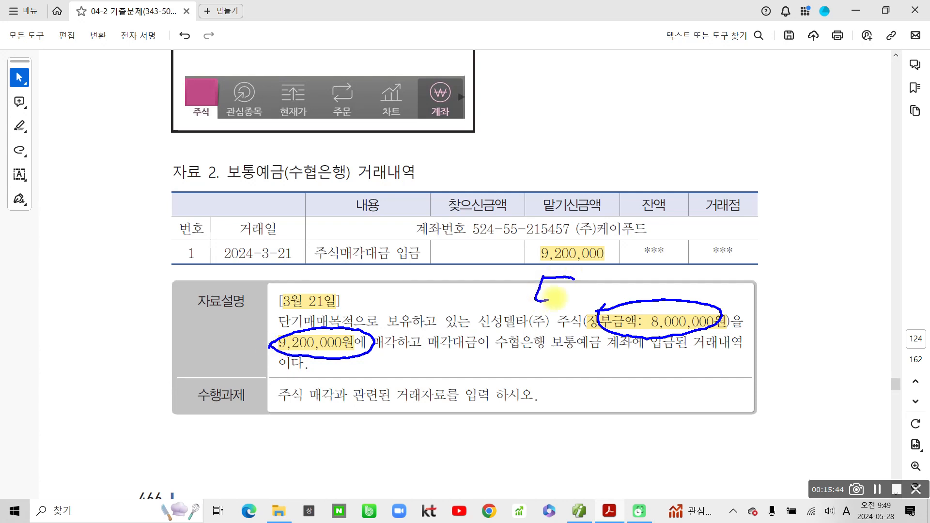
mouse_move(566, 264)
left_mouse_down()
mouse_move(561, 302)
mouse_move(578, 280)
mouse_move(572, 308)
left_mouse_up()
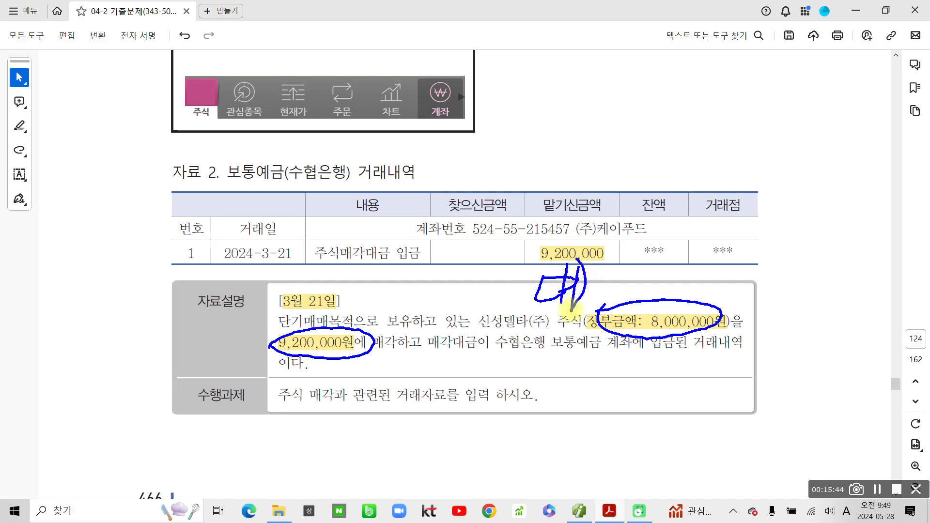
left_click_drag(606, 335, 719, 337)
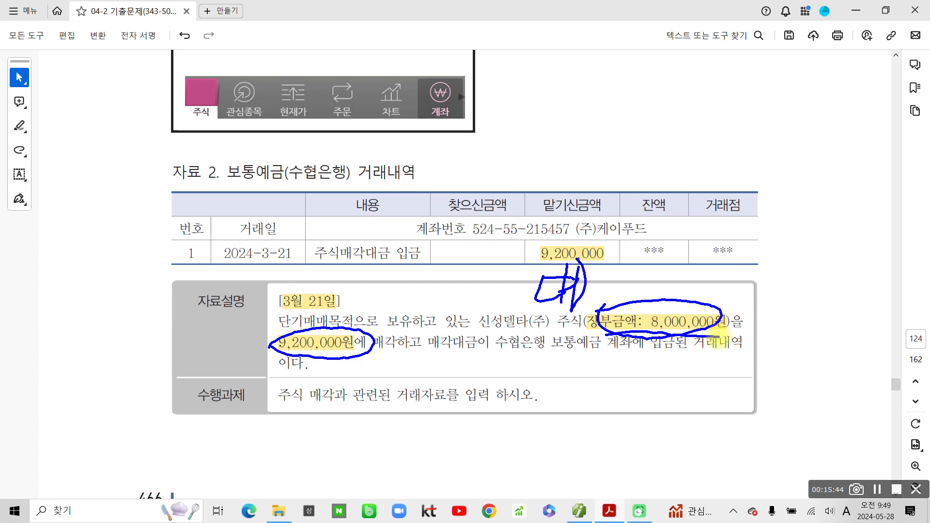
left_click_drag(229, 188, 276, 189)
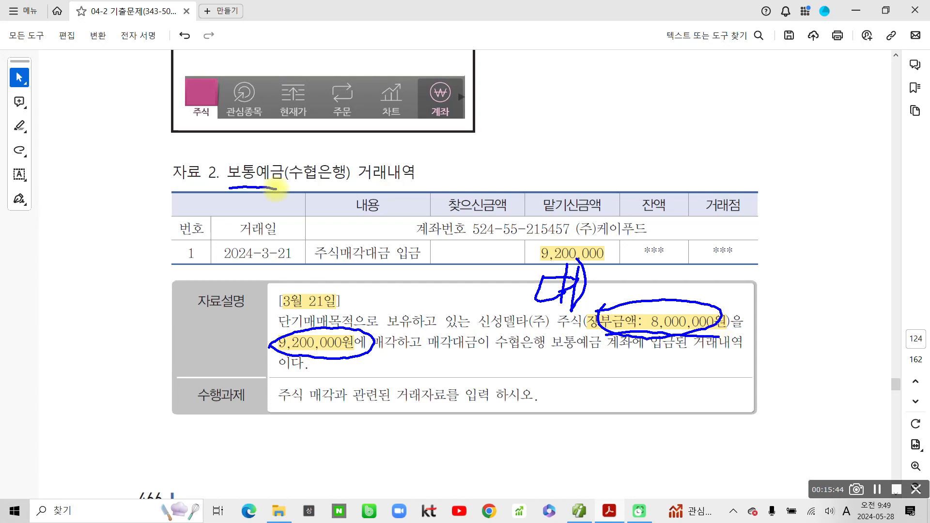
- Handwrite '차변 보통예금' in the margin, then clear all pen annotations
mouse_move(129, 307)
left_mouse_down()
mouse_move(148, 320)
mouse_move(132, 348)
left_mouse_up()
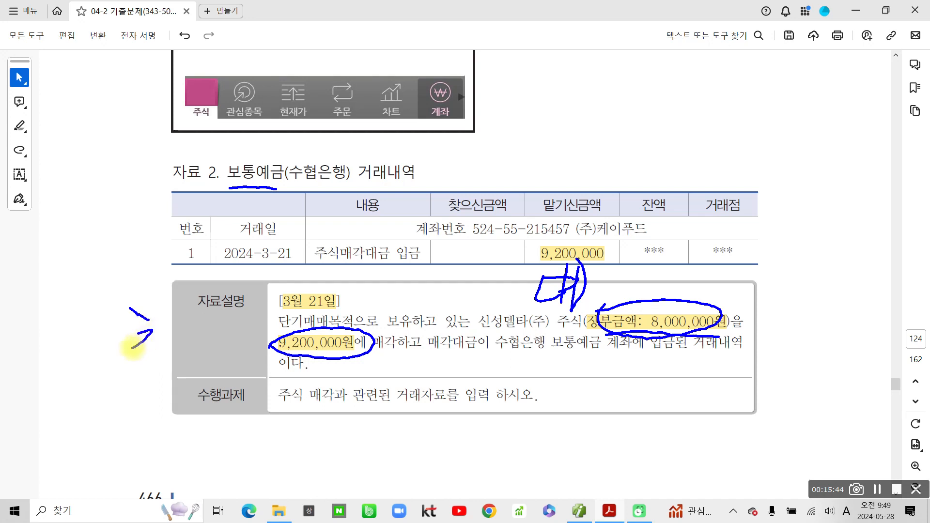
mouse_move(157, 310)
left_mouse_down()
mouse_move(156, 363)
mouse_move(173, 343)
mouse_move(159, 381)
left_mouse_up()
mouse_move(179, 335)
left_mouse_down()
mouse_move(196, 333)
mouse_move(193, 349)
mouse_move(211, 357)
left_mouse_up()
mouse_move(214, 318)
left_mouse_down()
mouse_move(224, 313)
mouse_move(240, 349)
left_mouse_up()
left_click_drag(225, 351, 235, 368)
left_click_drag(237, 331, 242, 345)
mouse_move(245, 342)
left_mouse_down()
mouse_move(249, 332)
mouse_move(239, 365)
left_mouse_up()
mouse_move(250, 319)
left_mouse_down()
mouse_move(251, 359)
mouse_move(261, 366)
left_mouse_up()
mouse_move(265, 322)
left_mouse_down()
mouse_move(286, 334)
mouse_move(272, 347)
left_mouse_up()
mouse_move(267, 358)
left_mouse_down()
mouse_move(279, 368)
mouse_move(291, 358)
left_mouse_up()
left_click_drag(284, 361, 284, 368)
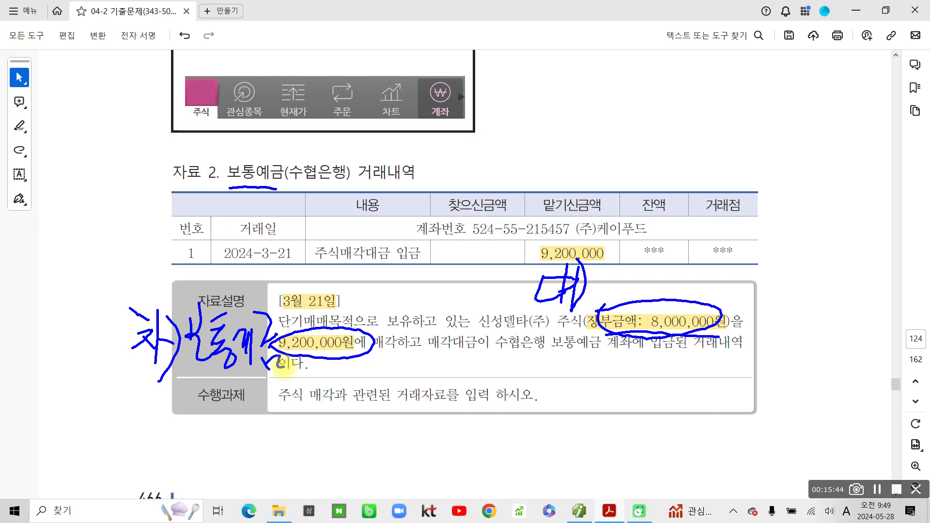
key("Escape")
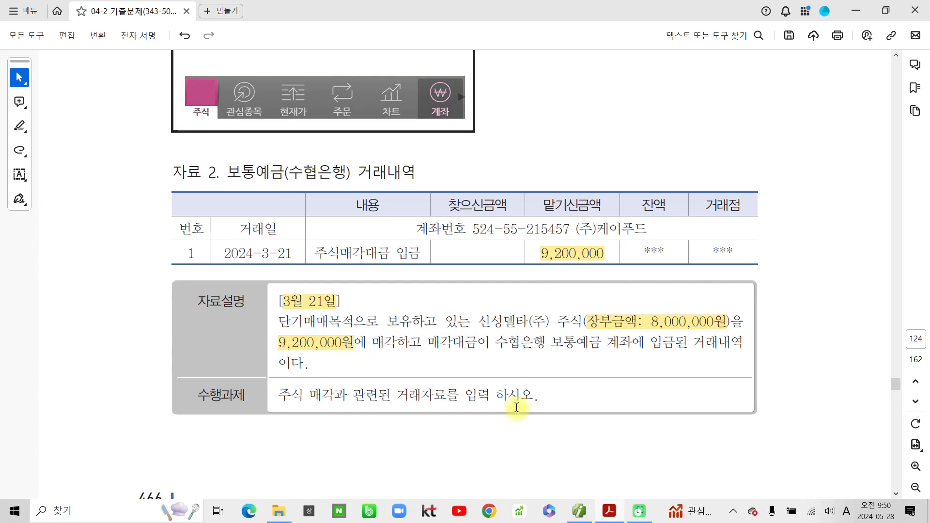
scroll(516, 407, "up", 9)
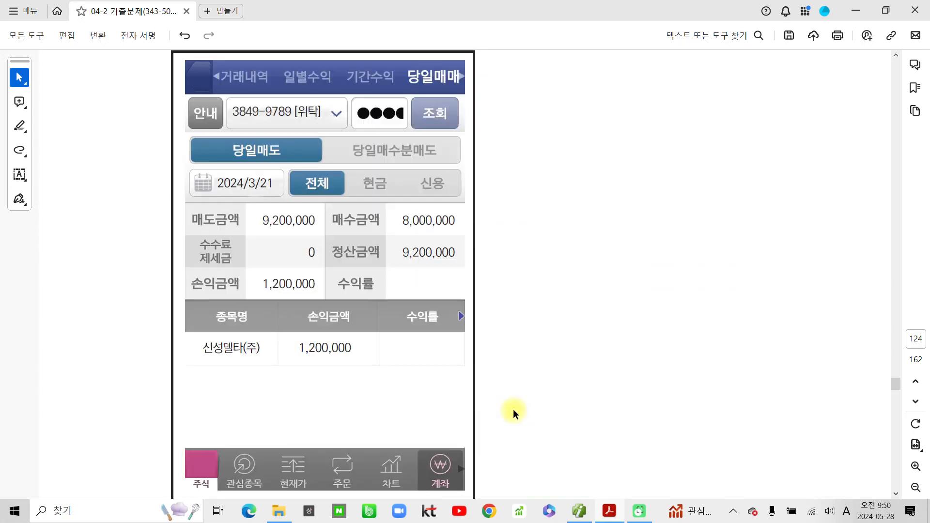
key("ctrl+2")
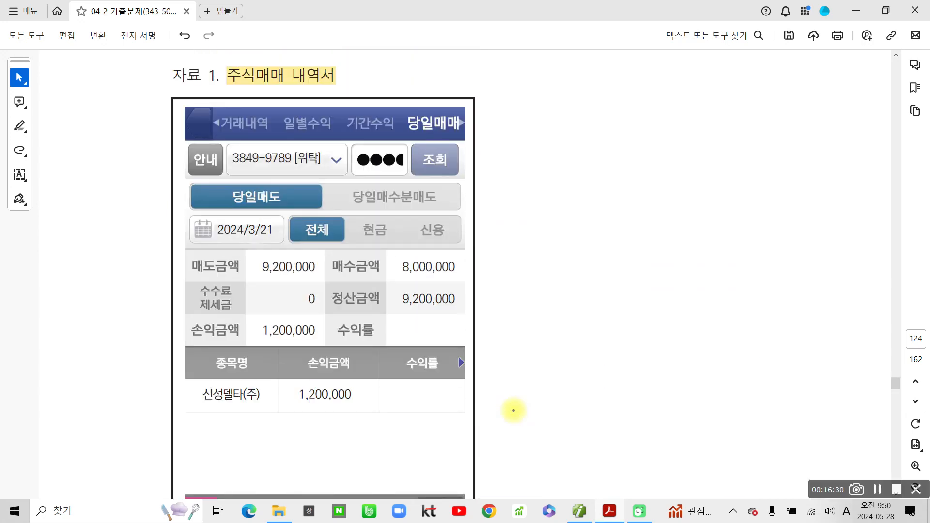
mouse_move(490, 123)
left_mouse_down()
mouse_move(438, 471)
mouse_move(394, 485)
left_mouse_up()
mouse_move(313, 282)
left_mouse_down()
mouse_move(318, 248)
mouse_move(296, 297)
left_mouse_up()
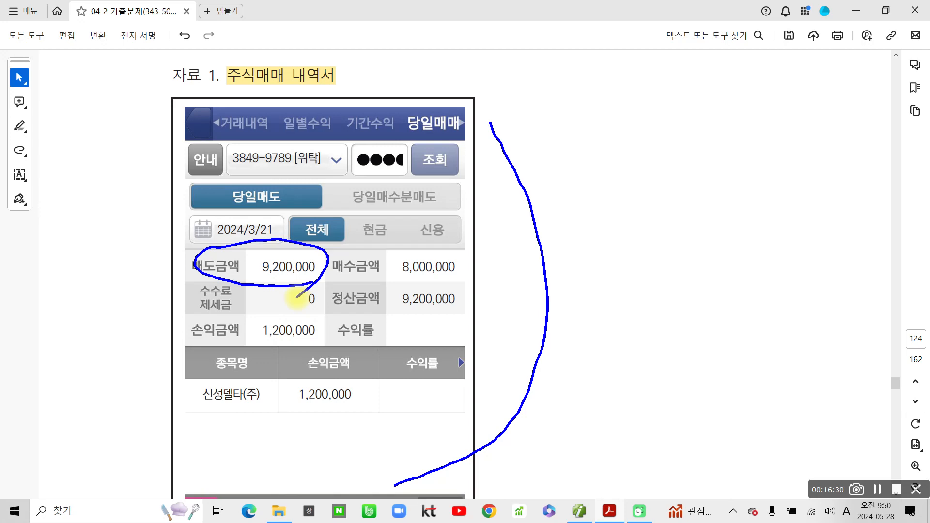
key("Escape")
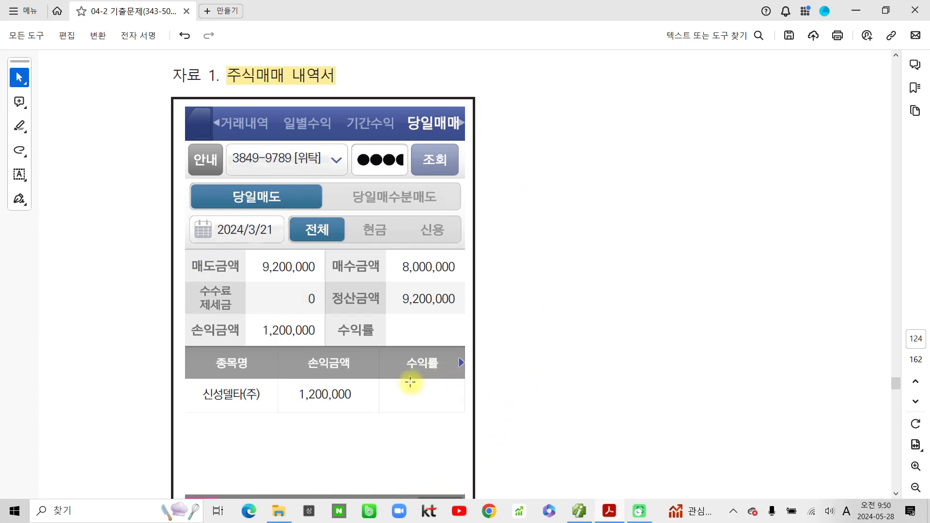
scroll(410, 383, "down", 8)
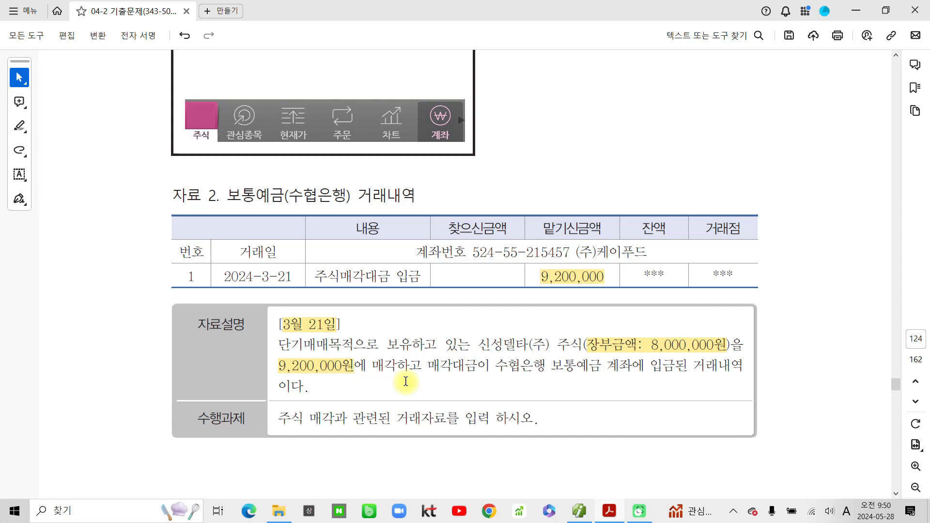
key("ctrl+2")
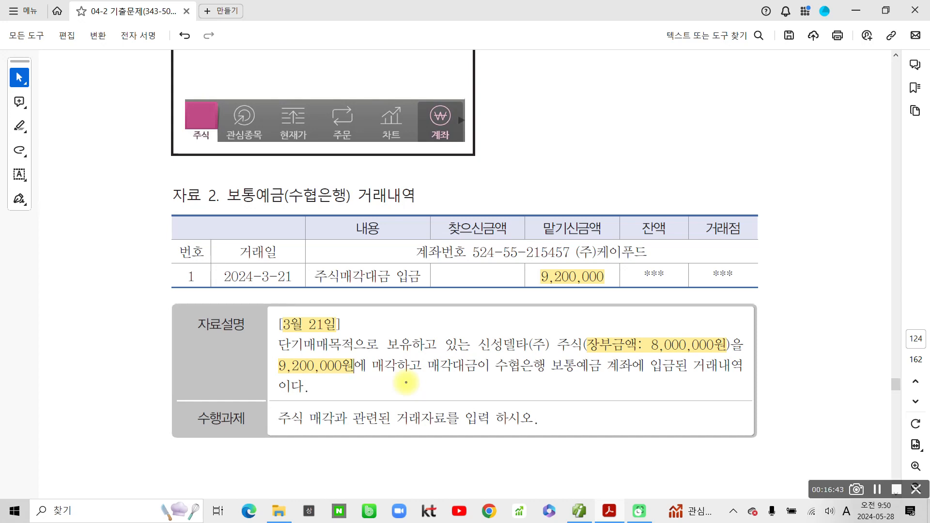
mouse_move(127, 92)
left_mouse_down()
mouse_move(140, 110)
mouse_move(113, 100)
left_mouse_up()
mouse_move(131, 221)
left_mouse_down()
mouse_move(134, 242)
mouse_move(136, 227)
left_mouse_up()
mouse_move(122, 345)
left_mouse_down()
mouse_move(114, 376)
mouse_move(131, 378)
left_mouse_up()
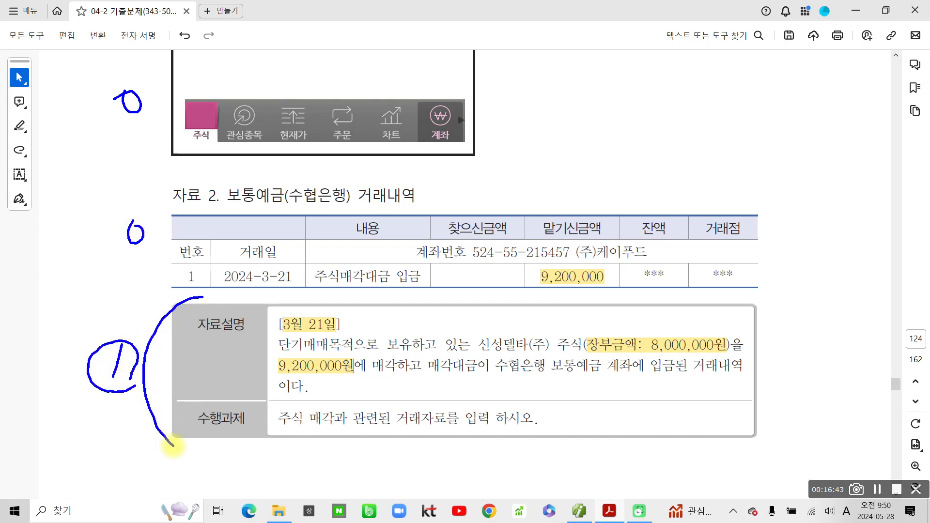
mouse_move(188, 294)
left_mouse_down()
mouse_move(185, 450)
mouse_move(196, 457)
left_mouse_up()
mouse_move(62, 132)
left_mouse_down()
mouse_move(86, 151)
mouse_move(49, 148)
mouse_move(84, 188)
left_mouse_up()
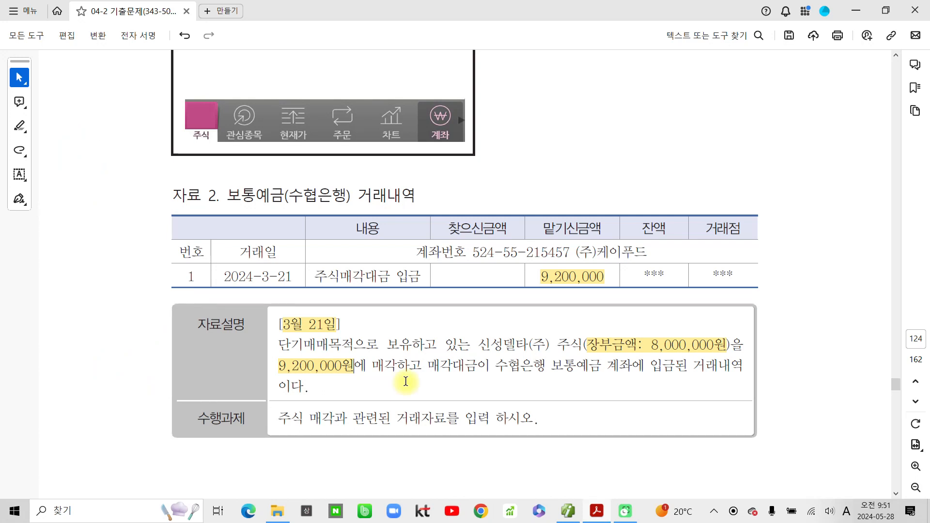
left_click_drag(130, 358, 129, 387)
mouse_move(135, 358)
left_mouse_down()
mouse_move(124, 394)
mouse_move(135, 408)
left_mouse_up()
left_click_drag(183, 314, 180, 439)
left_click_drag(76, 143, 106, 167)
mouse_move(112, 160)
left_mouse_down()
mouse_move(68, 183)
mouse_move(104, 193)
left_mouse_up()
left_click_drag(143, 130, 159, 263)
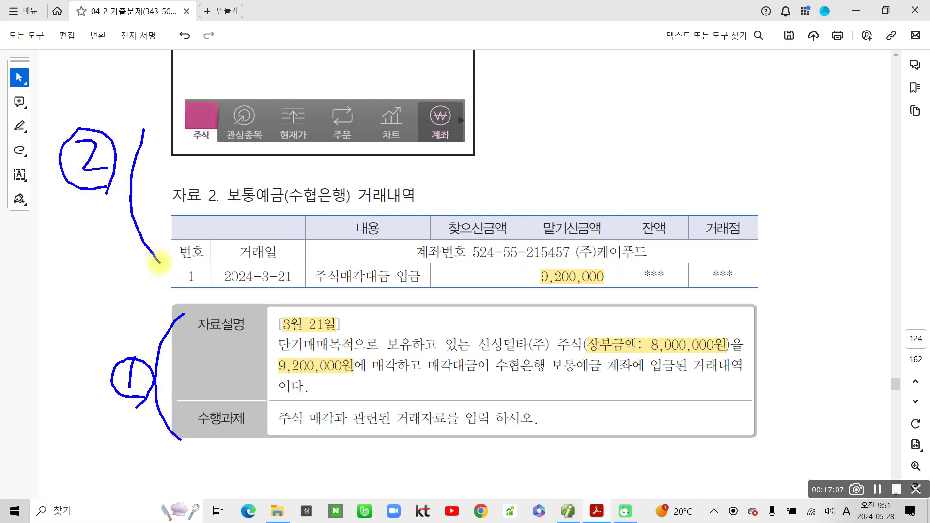
key("Escape")
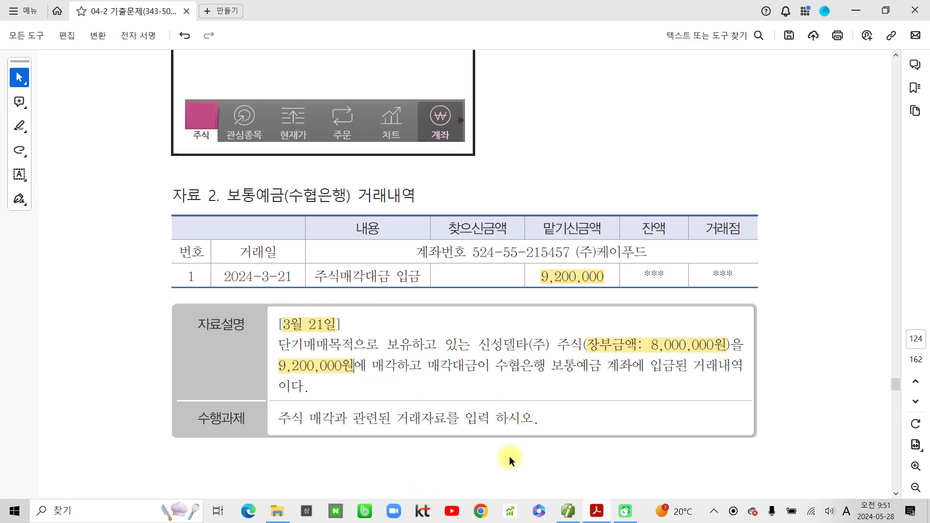
- Start a voucher dated March 21 with the first line as a 차변 entry
left_click(567, 519)
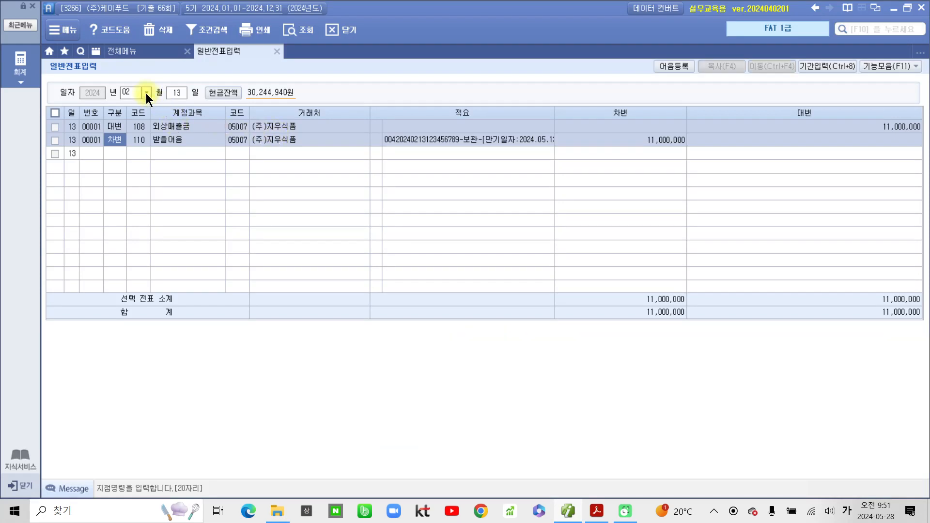
left_click(146, 92)
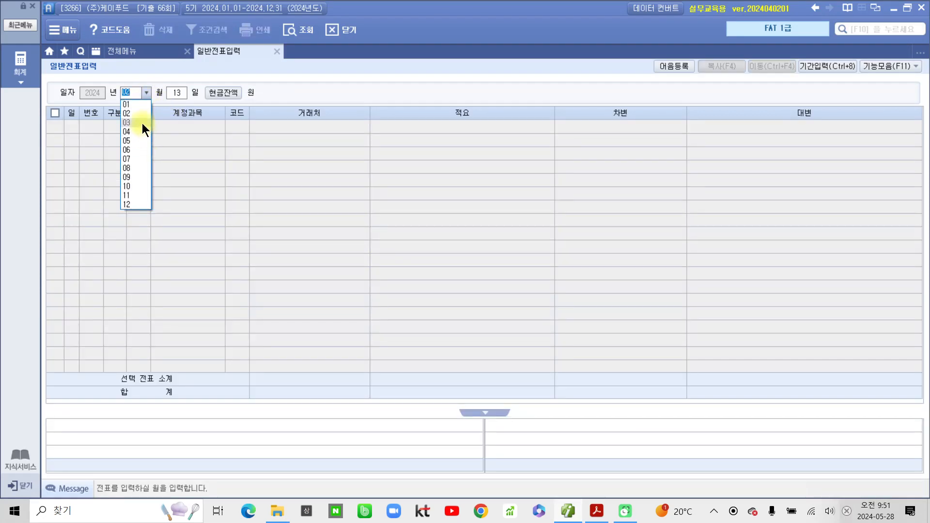
left_click(141, 123)
type("21")
key("Return")
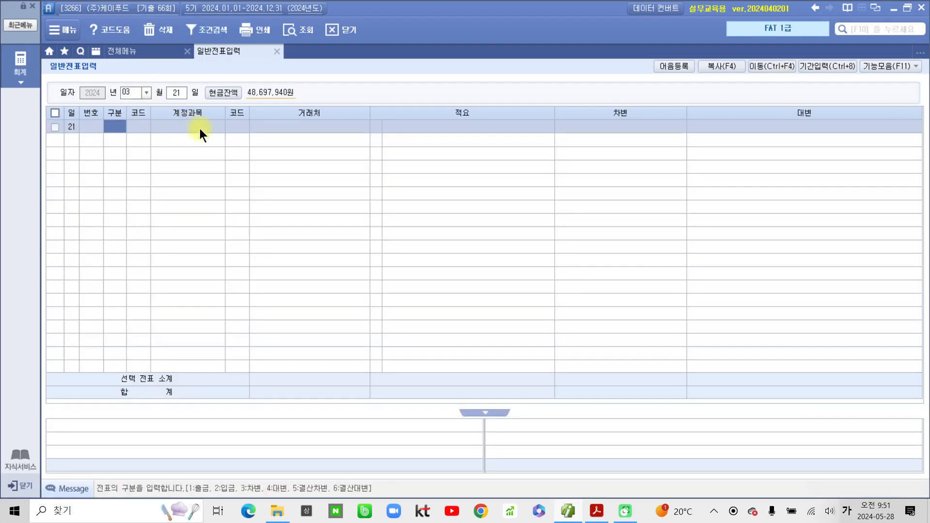
type("3")
key("Return")
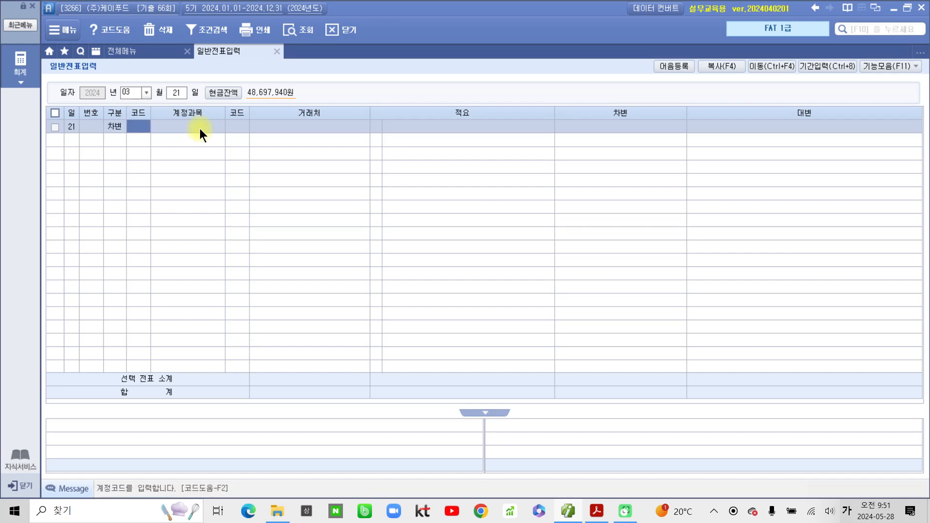
- Debit 103 보통예금 9,200,000 with trading partner 수협은행(보통)
type("103")
key("Return")
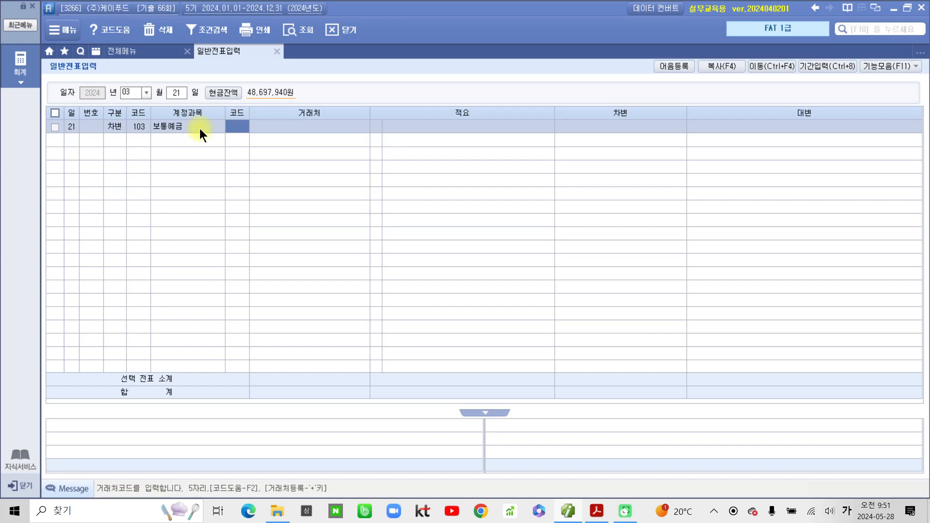
type("수협")
key("Return")
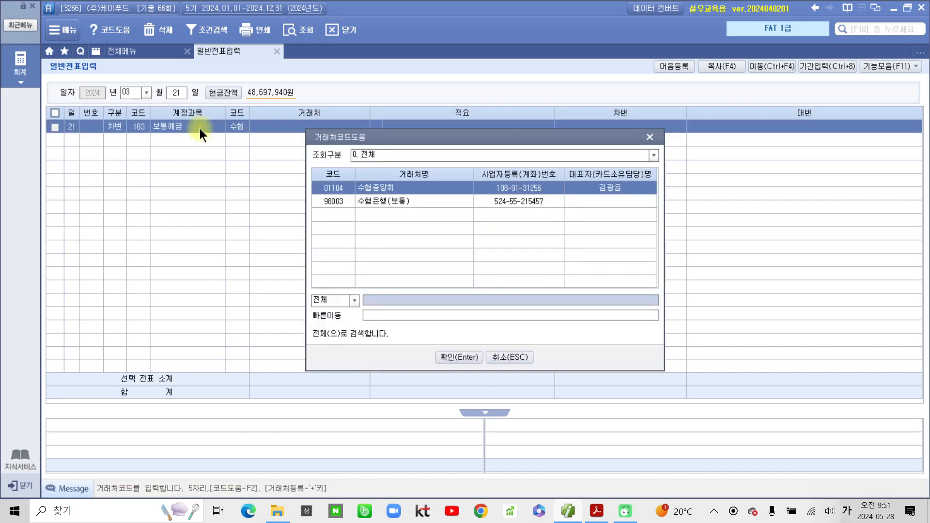
key("Down")
key("Return")
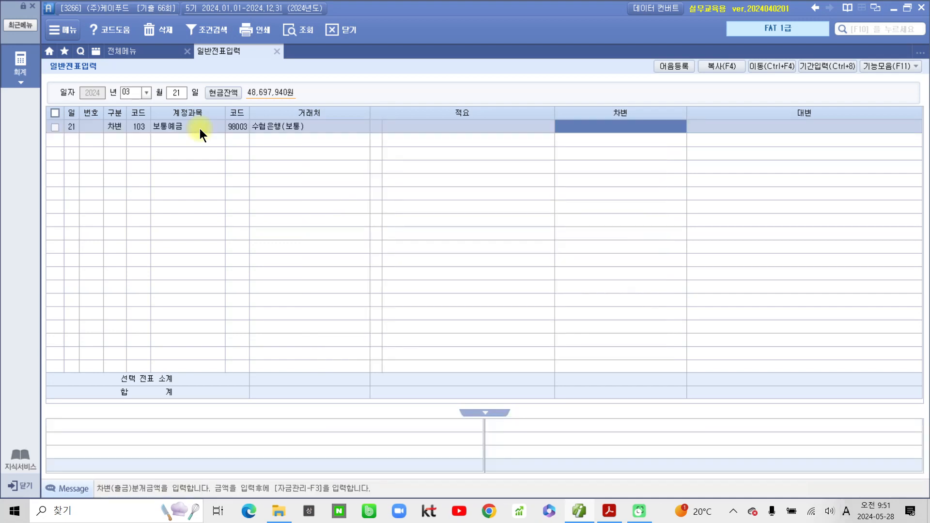
type("9200000")
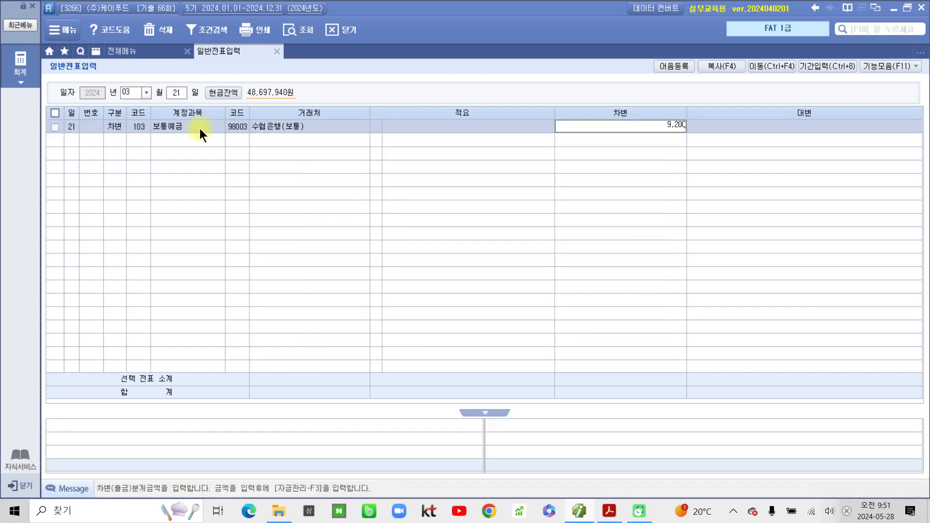
key("Return")
- Credit 107 단기매매증권 8,000,000 on line two, then begin a third credit line searching 단기
type("3")
key("Return")
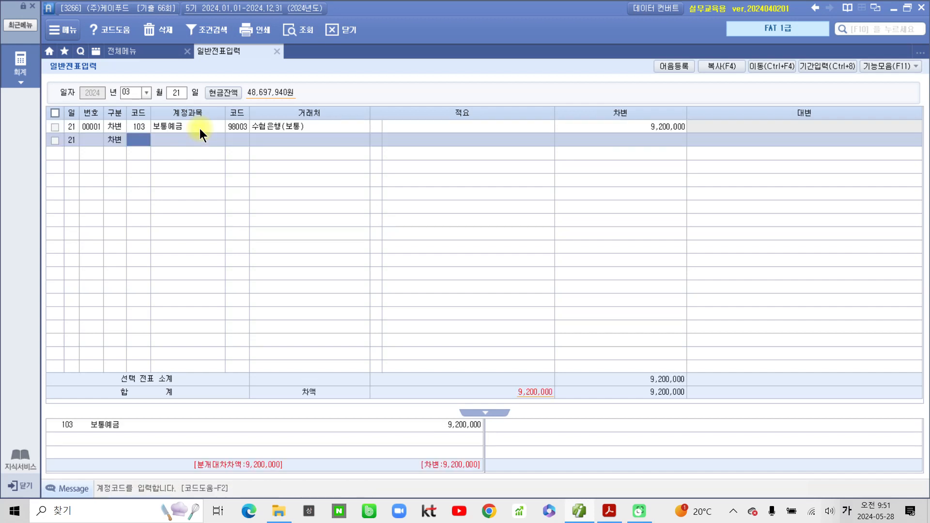
key("shift+Tab")
type("4")
key("Return")
type("107")
key("Return")
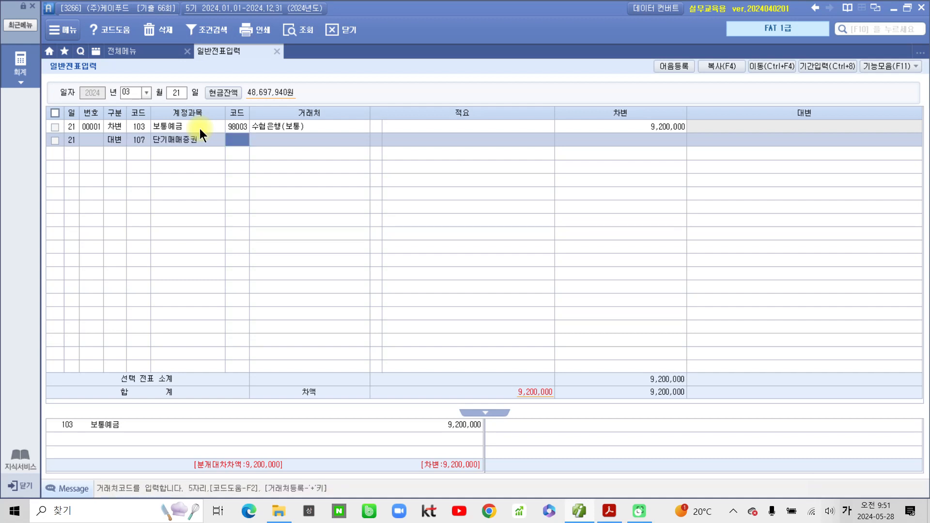
key("Return")
key("Return")
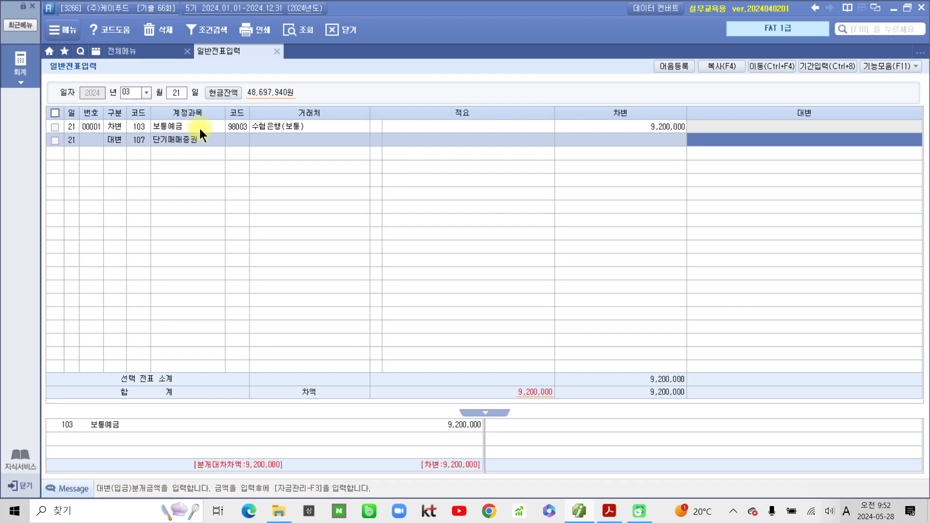
type("6")
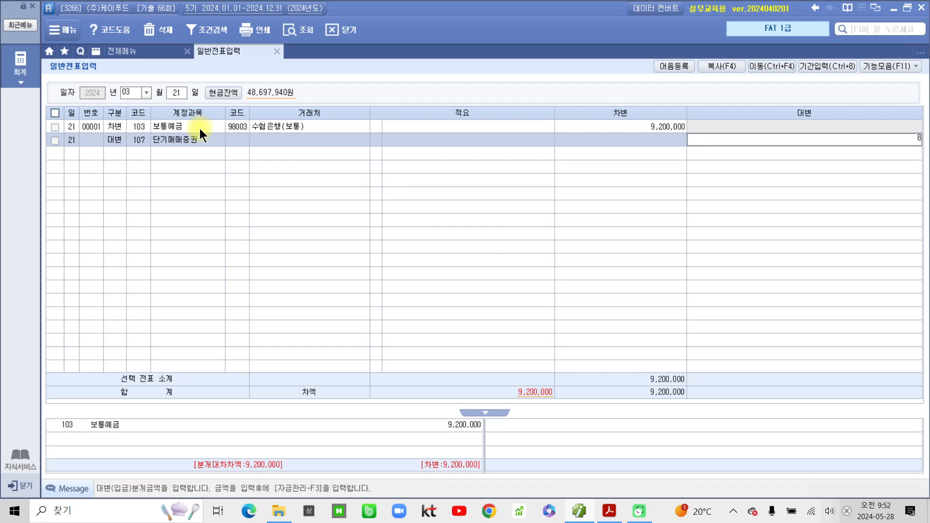
key("plus")
key("plus")
key("Return")
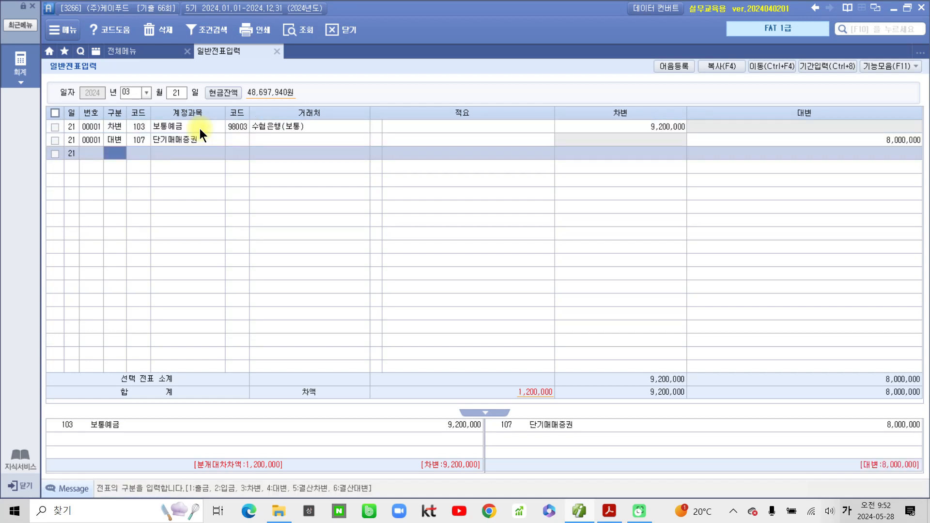
type("4")
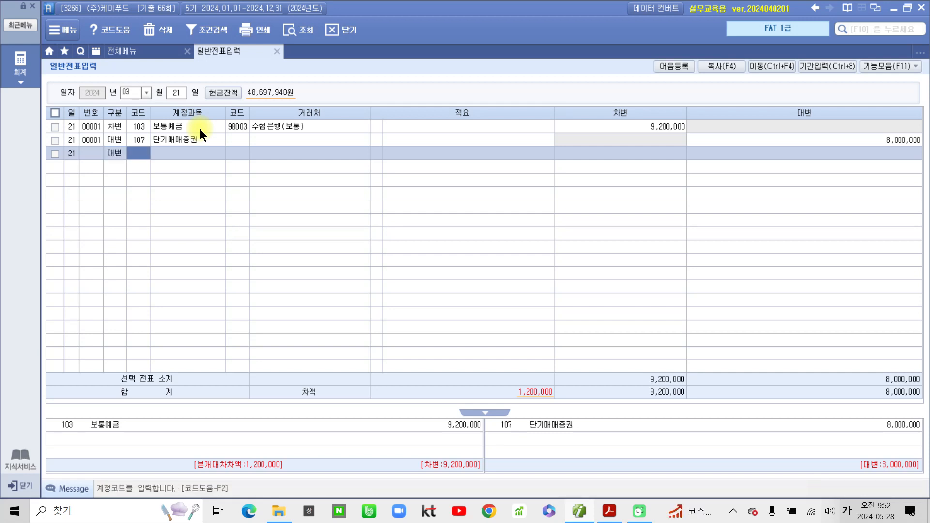
type("단기")
- Credit 906 단기매매증권처분익 1,200,000 on the third line so debits and credits both total 9,200,000
key("Return")
key("Down")
key("Down")
key("Down")
key("Down")
key("Down")
key("Down")
key("Down")
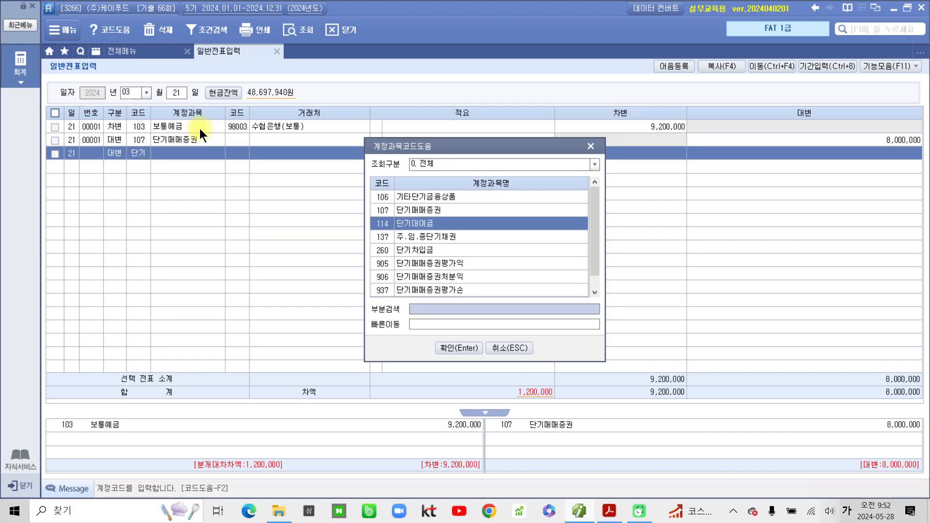
key("Down")
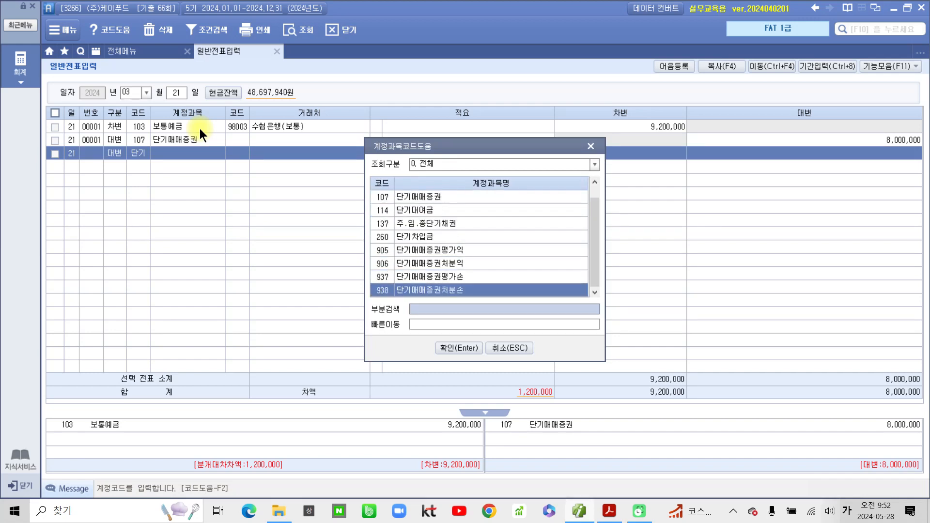
key("Up")
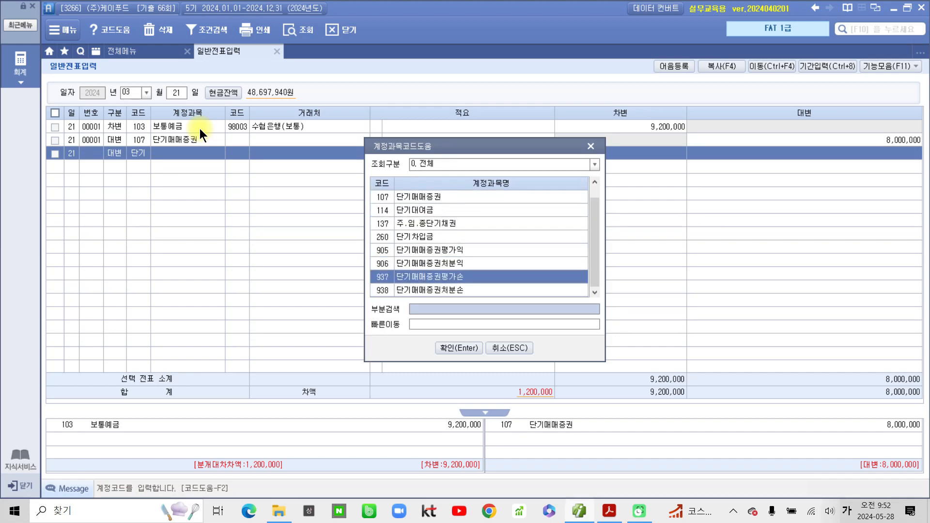
key("Up")
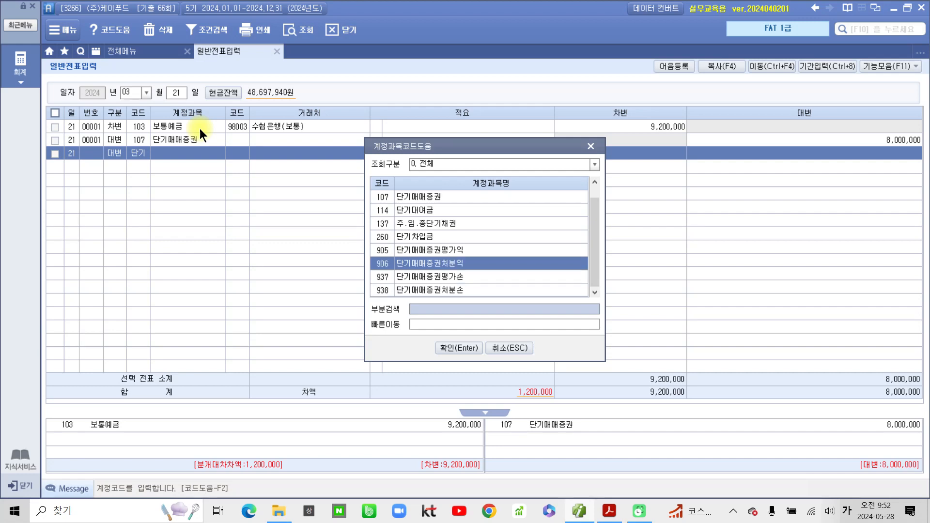
key("Return")
key("Return")
key("Return")
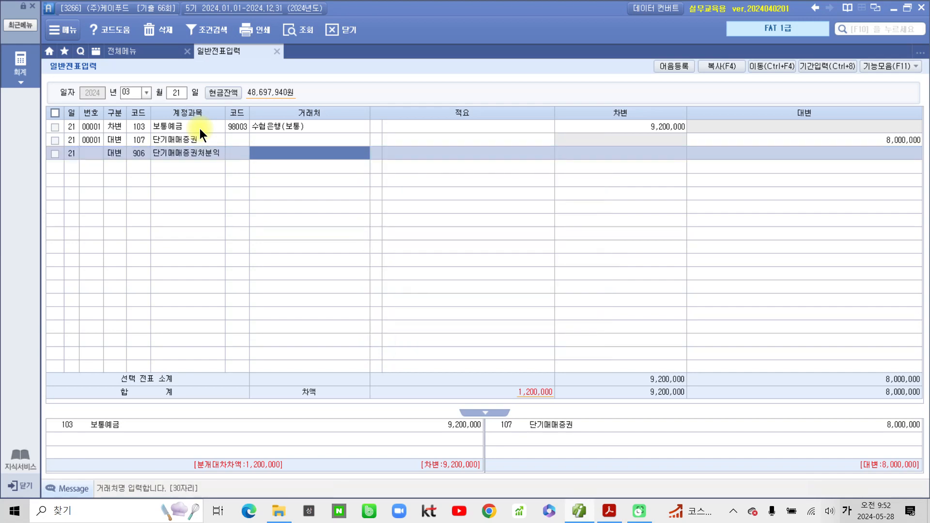
type("1200000")
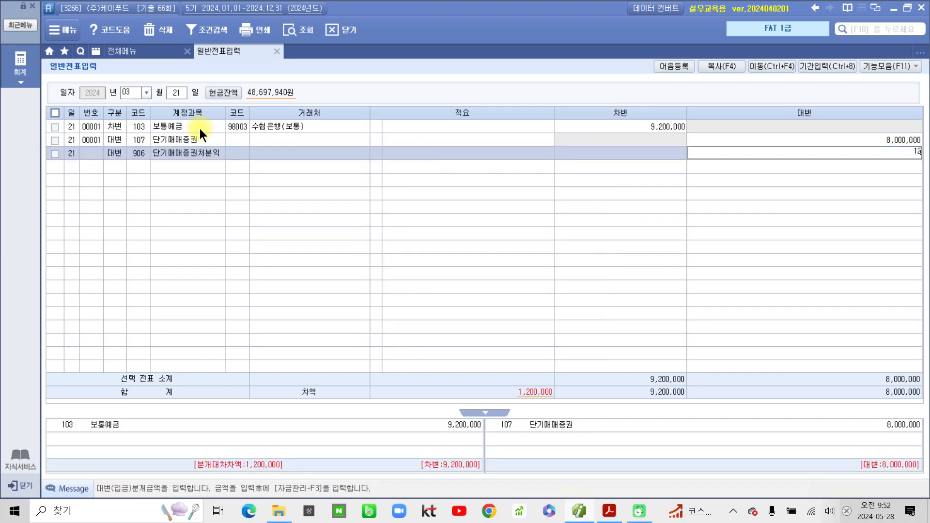
key("Return")
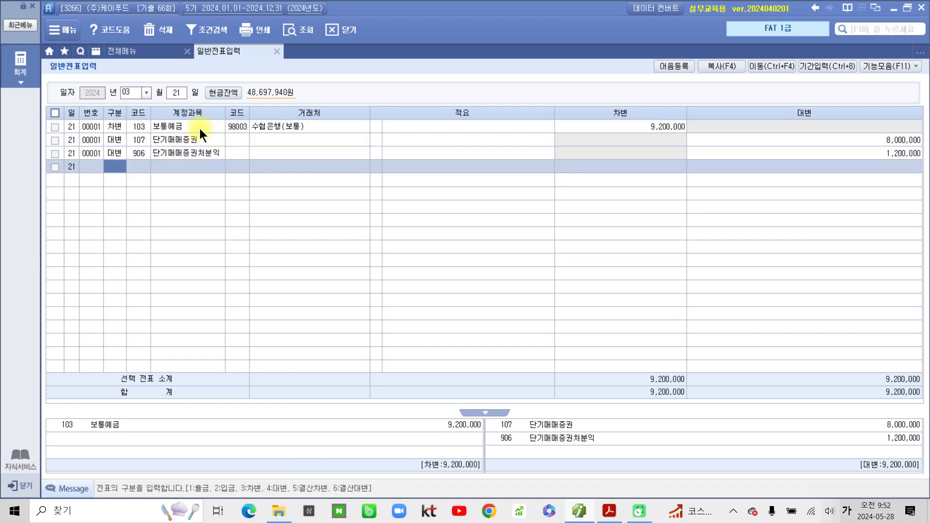
left_click(188, 136)
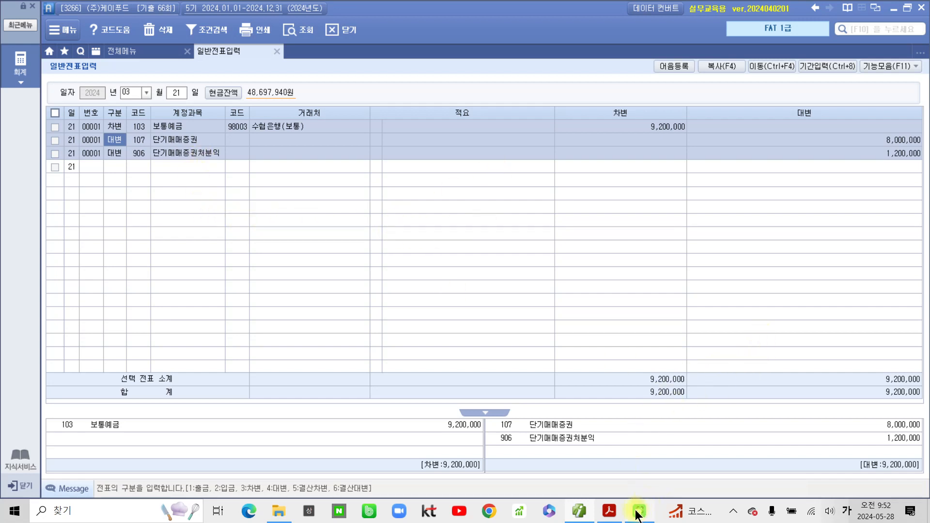
mouse_move(603, 517)
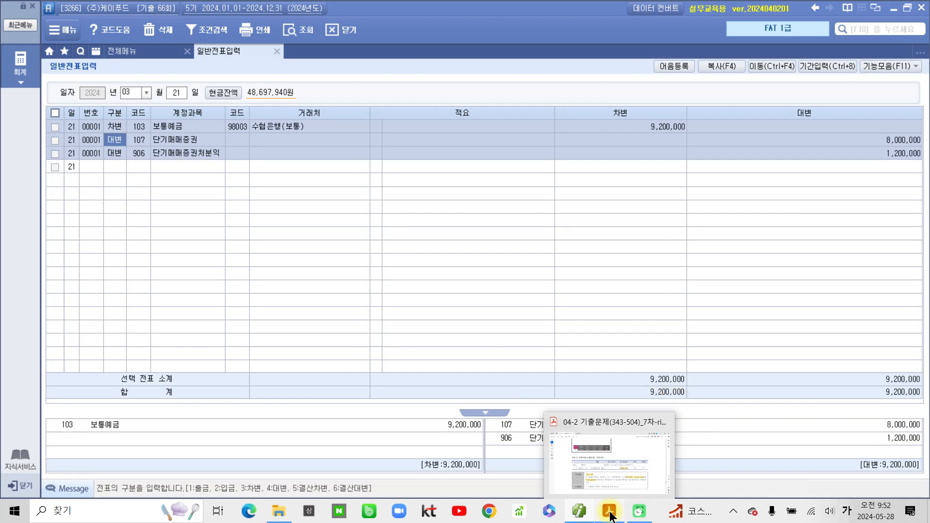
- Go to problem 4 in the PDF and highlight the 1,650,000 withdrawal amount
left_click(609, 516)
scroll(553, 444, "down", 8)
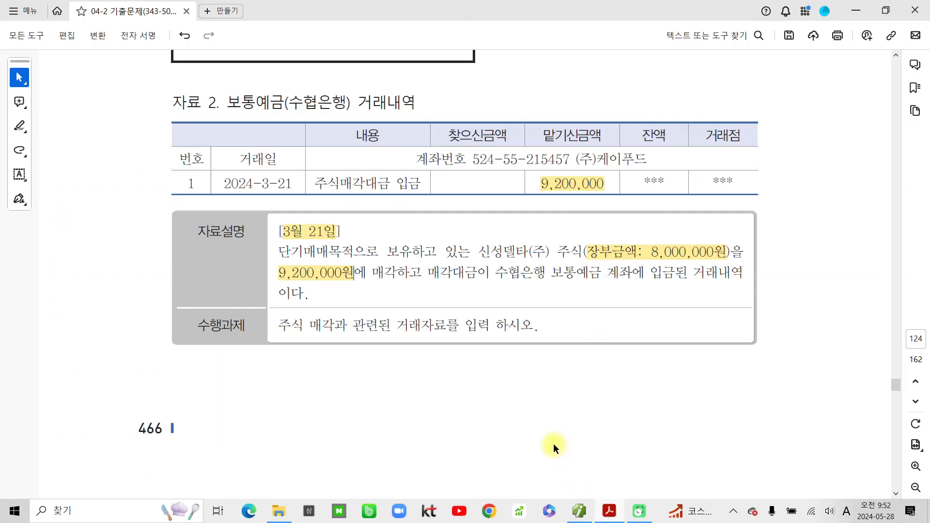
scroll(555, 445, "down", 5)
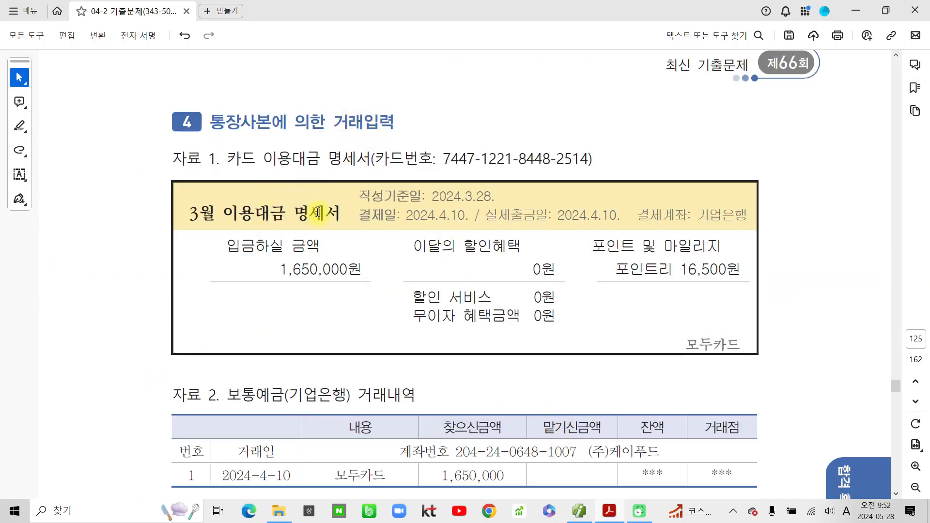
scroll(312, 212, "down", 1)
left_click_drag(220, 90, 206, 54)
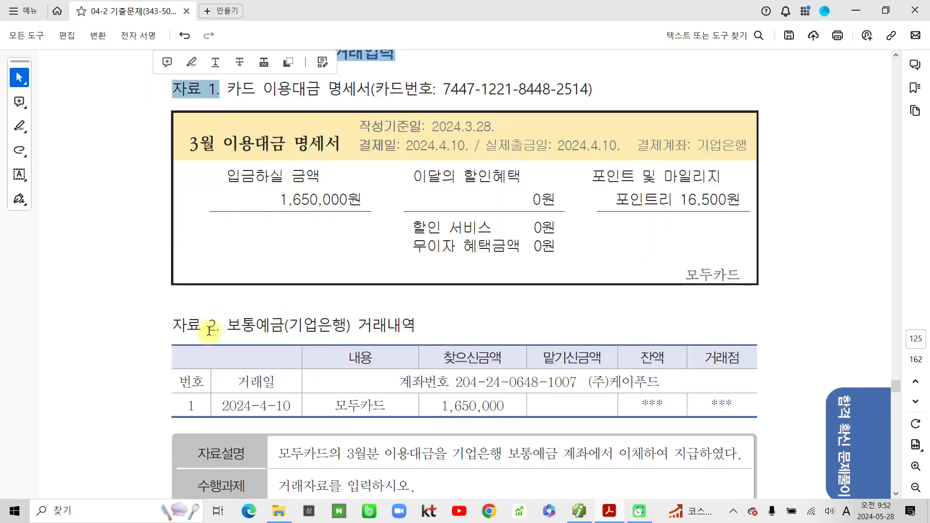
left_click_drag(216, 325, 167, 325)
scroll(203, 315, "down", 1)
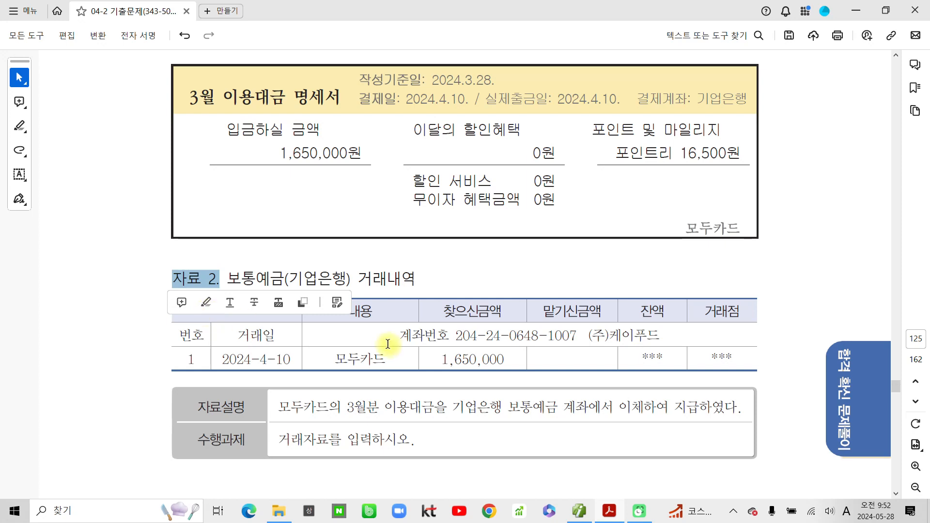
left_click_drag(437, 359, 497, 359)
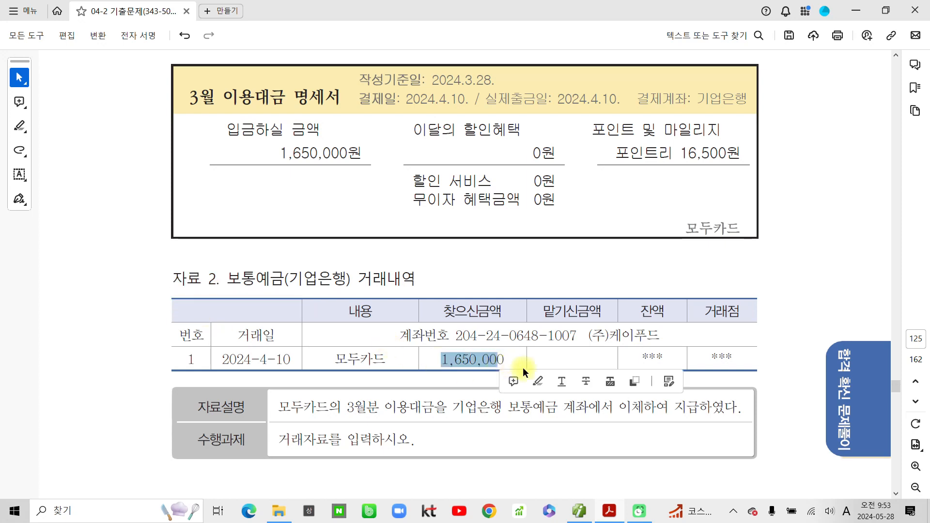
left_click(535, 381)
- Highlight the phrase 모두카드의 3월분 이용대금을 and the word 보통예금 in yellow
scroll(358, 388, "down", 1)
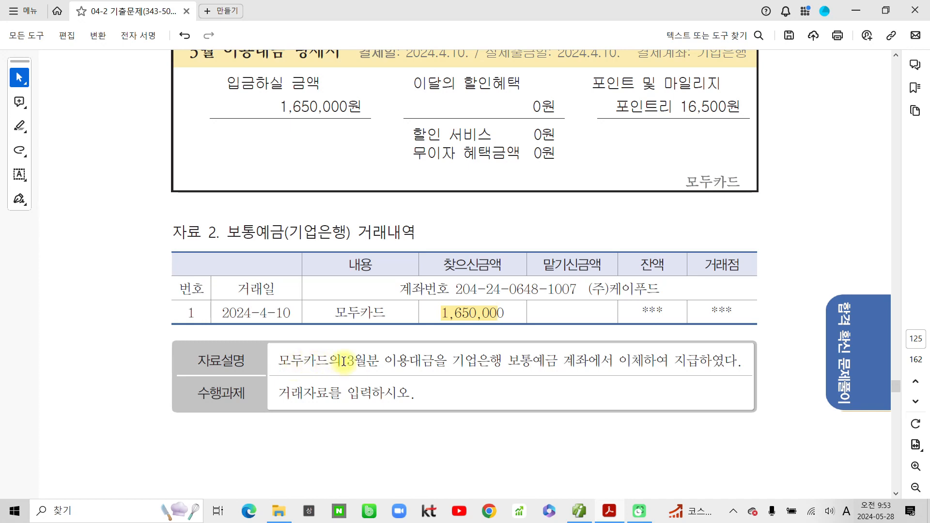
left_click_drag(445, 359, 280, 359)
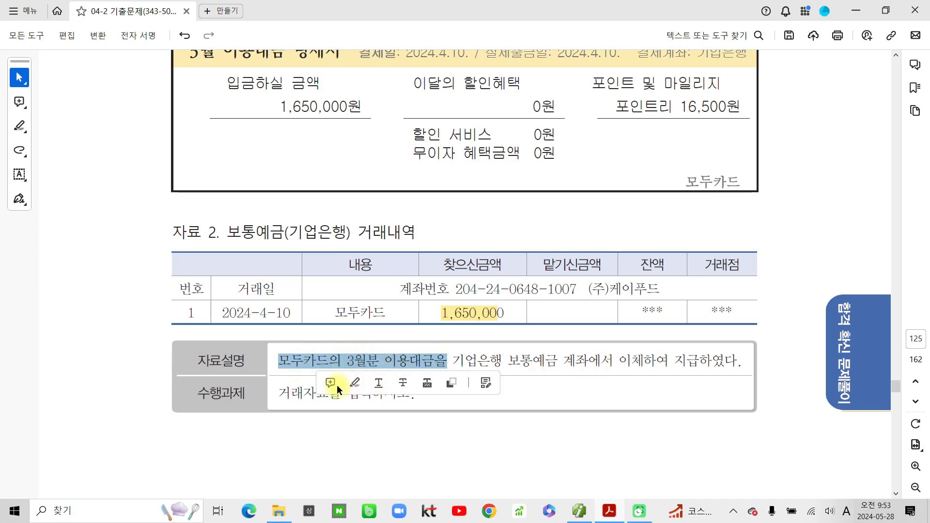
left_click(356, 384)
left_click_drag(507, 360, 560, 357)
left_click(604, 383)
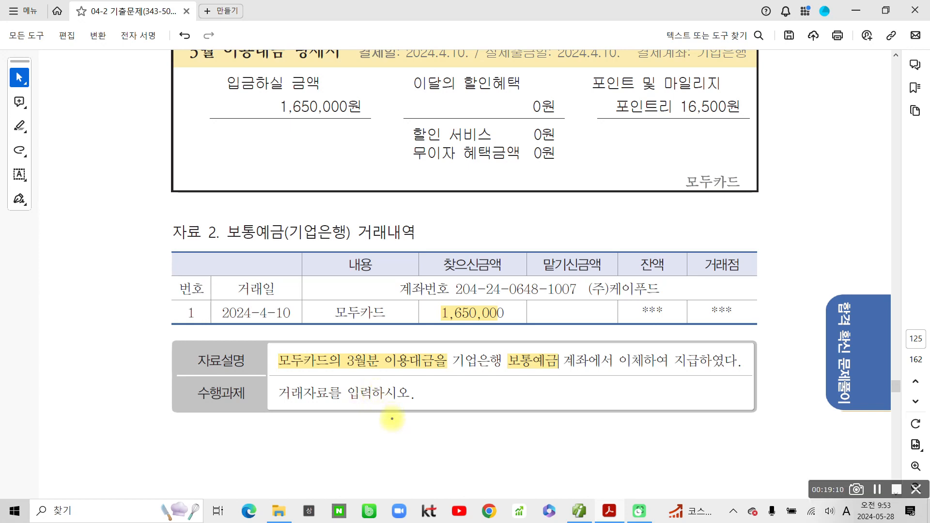
- Underline 보통예금 and the card-payment phrase in blue, and handwrite '대)' above 보통예금
left_click_drag(501, 374, 563, 373)
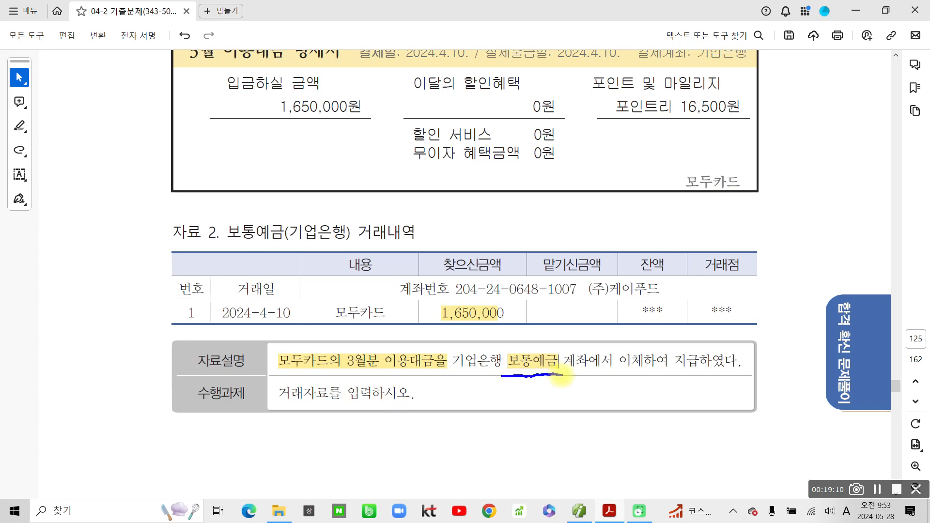
mouse_move(527, 326)
left_mouse_down()
mouse_move(521, 341)
mouse_move(544, 332)
left_mouse_up()
left_click_drag(545, 325, 545, 348)
left_click_drag(558, 305, 551, 351)
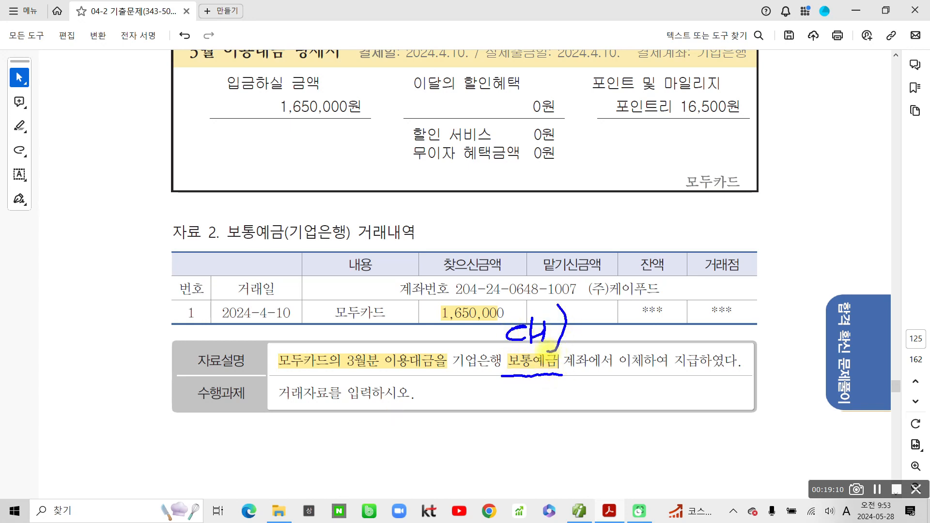
left_click_drag(279, 374, 455, 378)
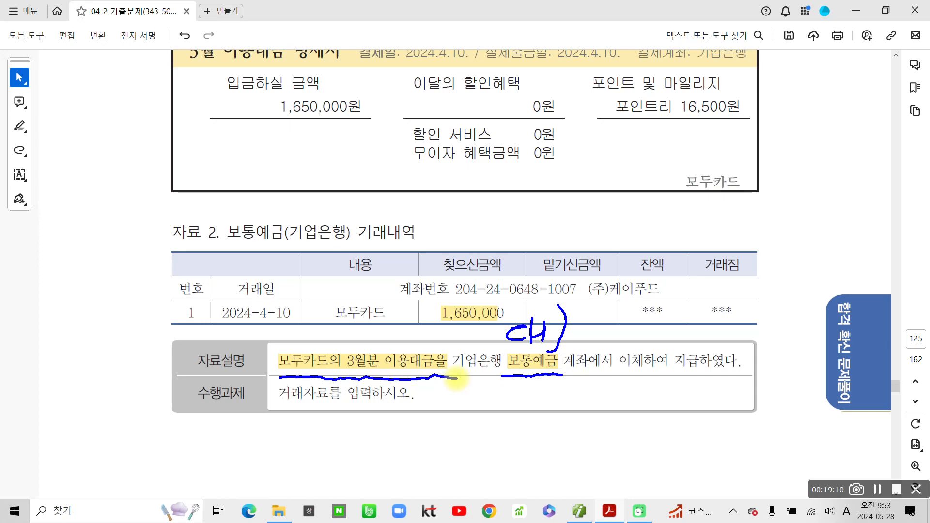
- Handwrite notes and a bracketed '차' beside the bank transfer problem, then return to 일반전표입력
mouse_move(281, 311)
left_mouse_down()
mouse_move(293, 342)
mouse_move(310, 348)
left_mouse_up()
mouse_move(321, 310)
left_mouse_down()
mouse_move(319, 361)
mouse_move(330, 339)
mouse_move(354, 349)
mouse_move(356, 361)
mouse_move(416, 315)
mouse_move(435, 324)
mouse_move(405, 358)
mouse_move(423, 351)
left_mouse_up()
mouse_move(184, 300)
left_mouse_down()
mouse_move(213, 323)
mouse_move(182, 351)
left_mouse_up()
left_click_drag(196, 336, 211, 356)
left_click_drag(213, 307, 213, 354)
left_click_drag(214, 341, 227, 341)
mouse_move(226, 302)
left_mouse_down()
mouse_move(226, 367)
mouse_move(215, 376)
left_mouse_up()
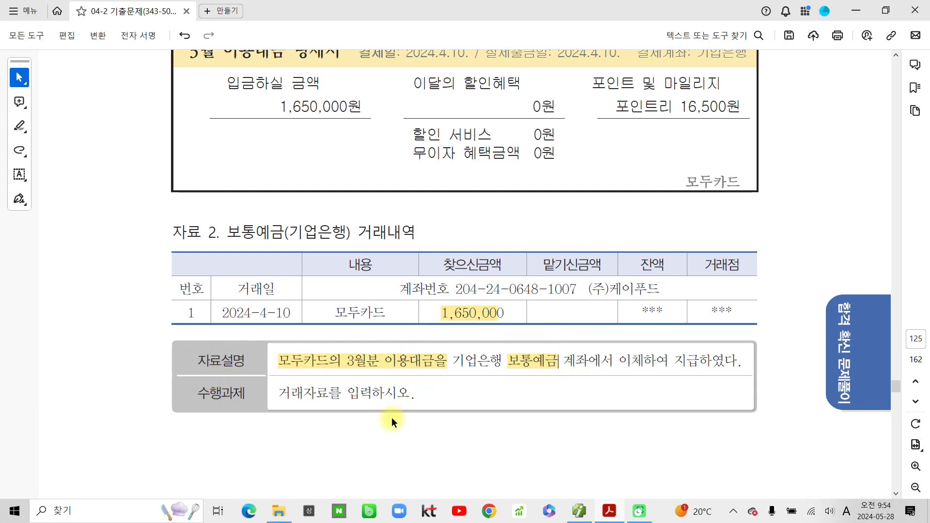
left_click(579, 511)
- Set the voucher date to April 10
left_click(145, 88)
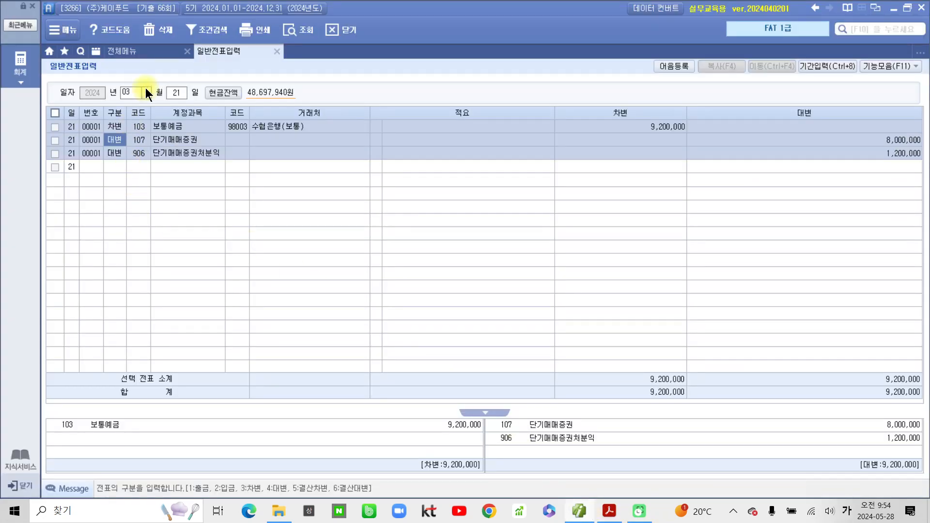
left_click(145, 92)
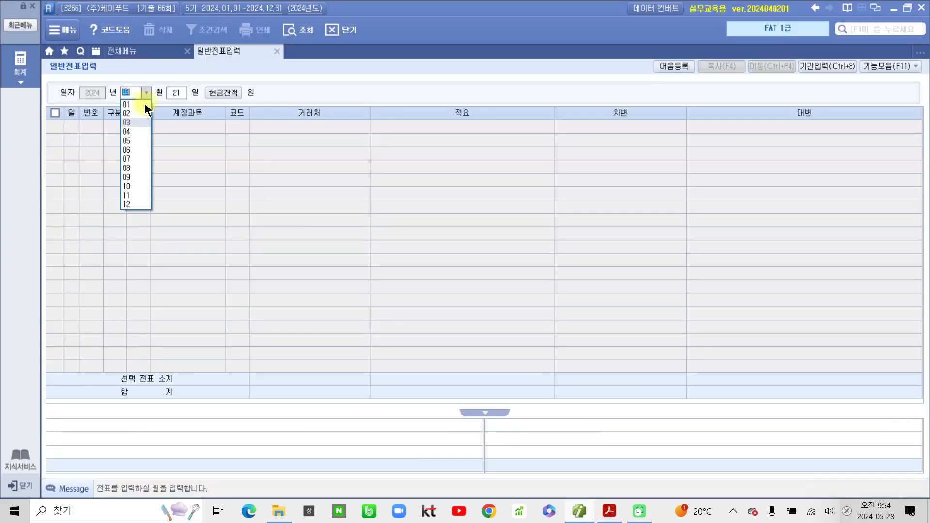
left_click(138, 131)
type("10")
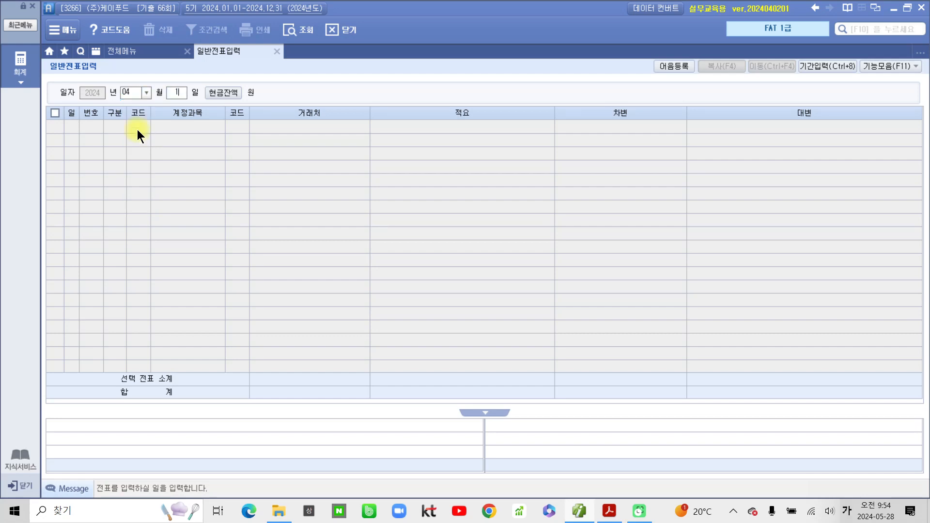
key("Return")
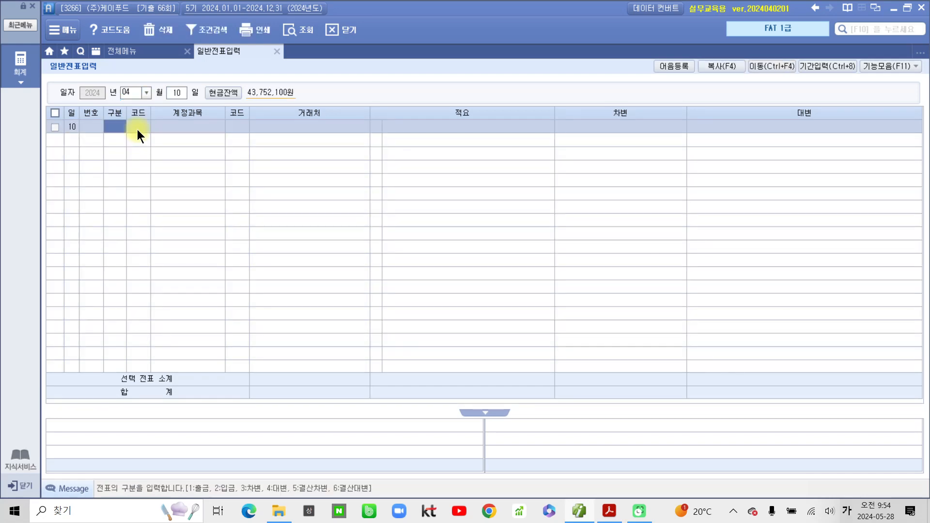
- Add a debit line: 253 미지급금, partner 99605 모두카드, 1,650,000
type("3")
key("Return")
type("10")
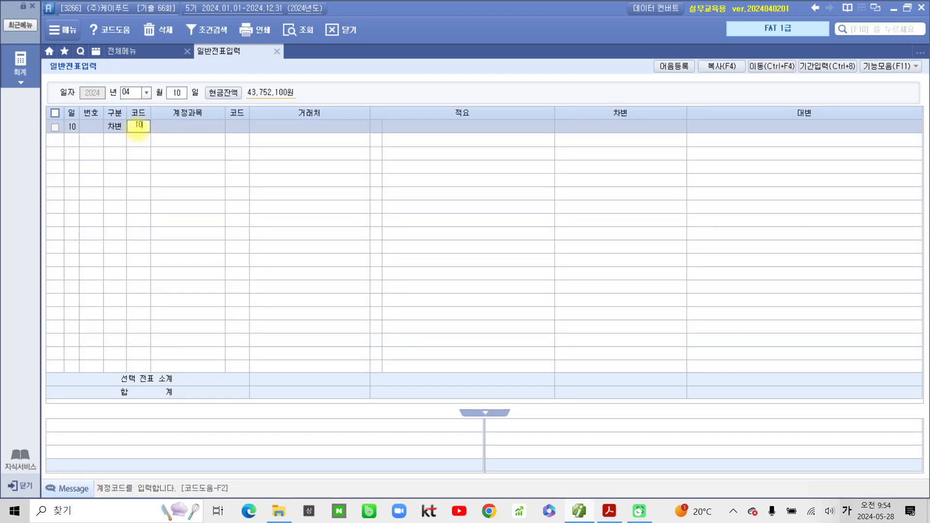
key("BackSpace")
type("미지")
key("Return")
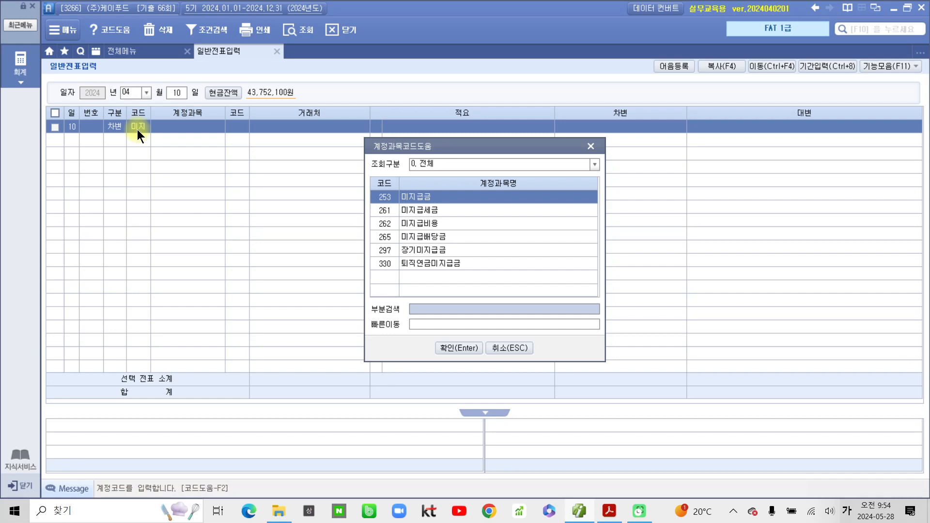
key("Return")
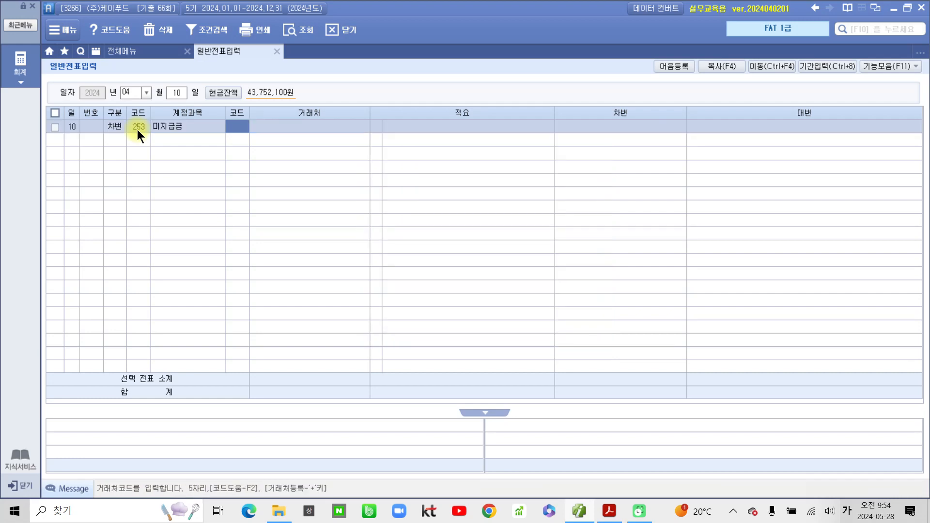
type("99605")
key("Return")
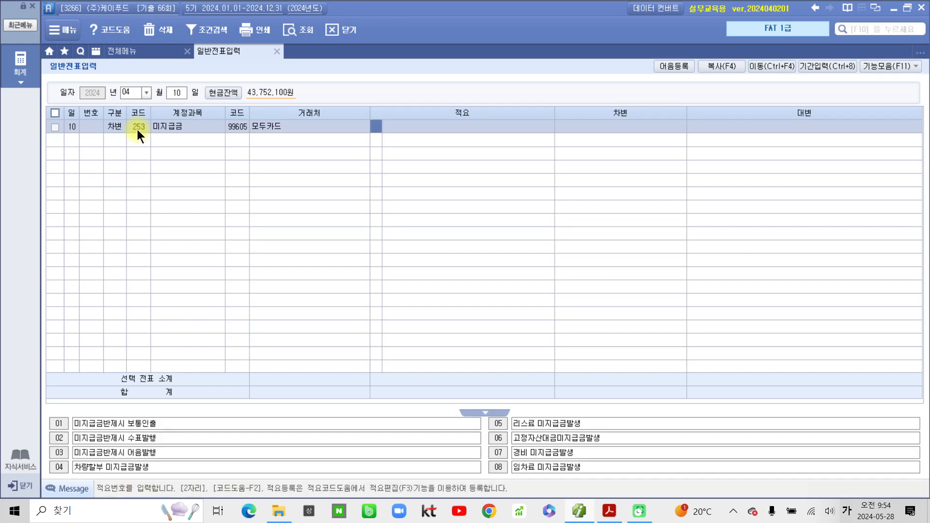
key("Return")
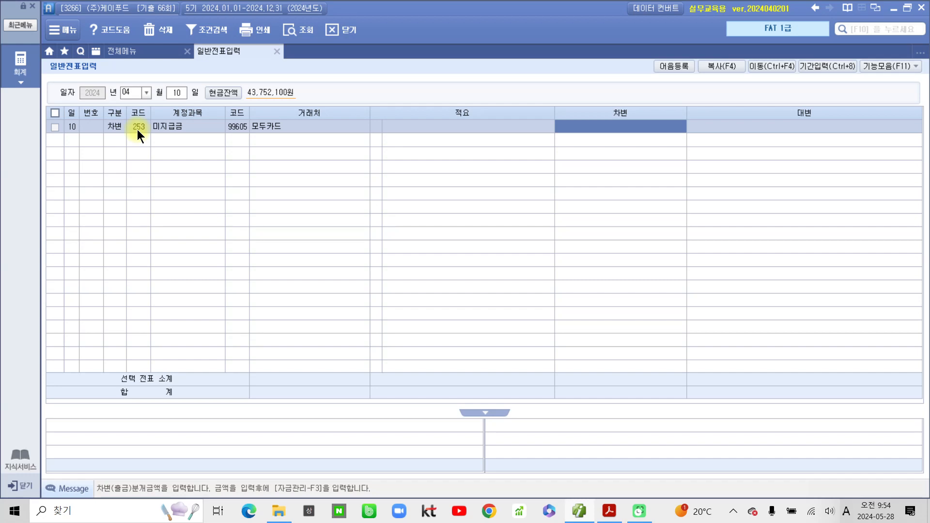
type("1,650")
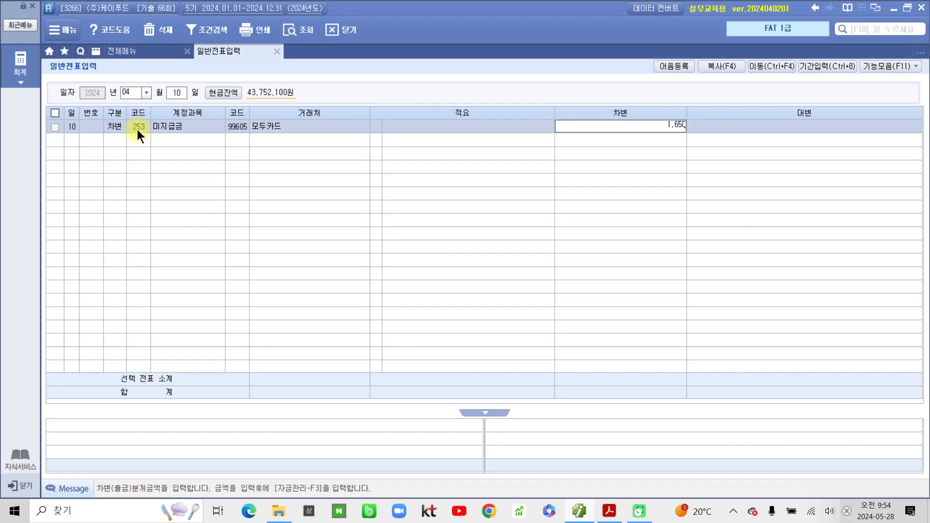
type(",000")
key("Return")
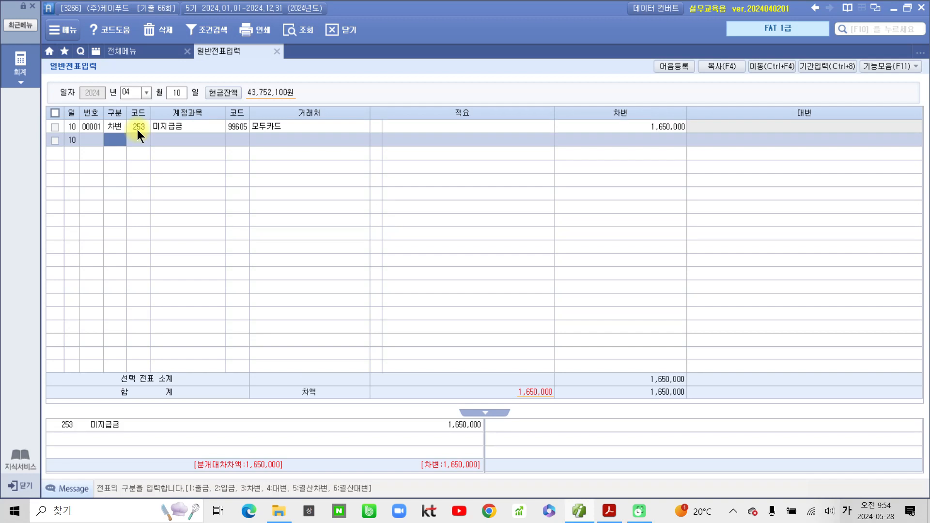
- Add the credit line: 103 보통예금, partner 기업은행(보통), 1,650,000, and review the voucher
type("4")
key("Return")
type("103")
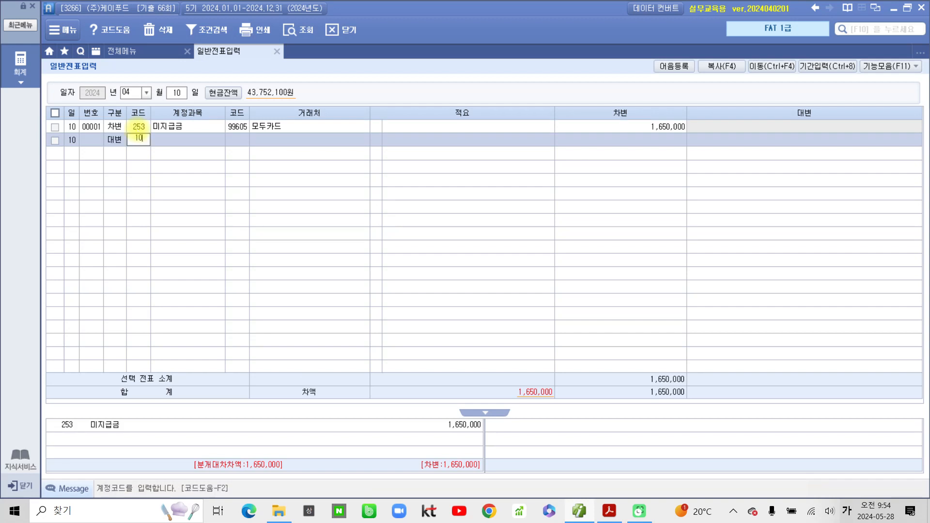
key("Return")
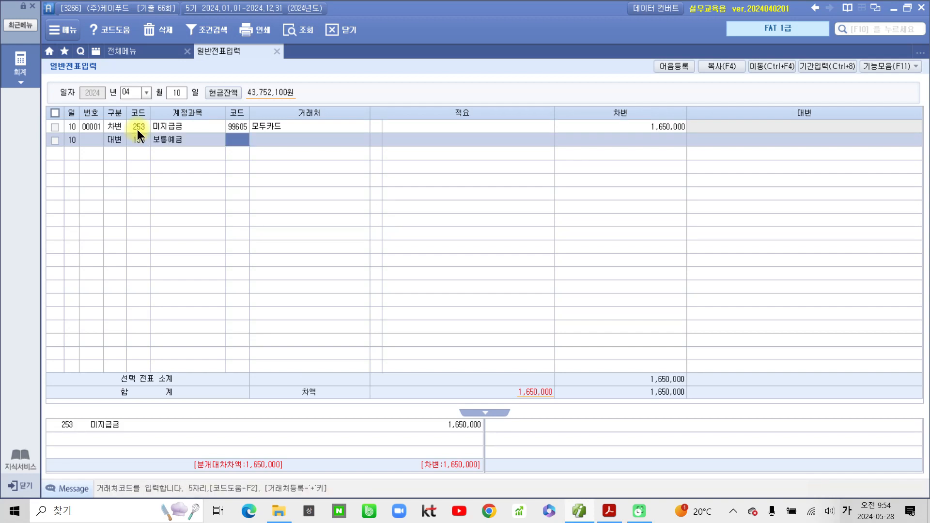
type("기업")
key("Return")
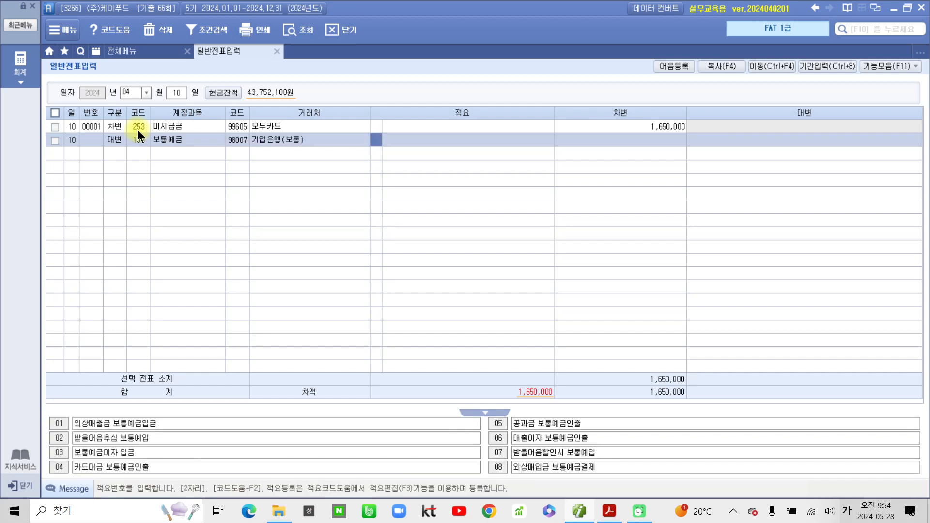
key("Return")
type("1")
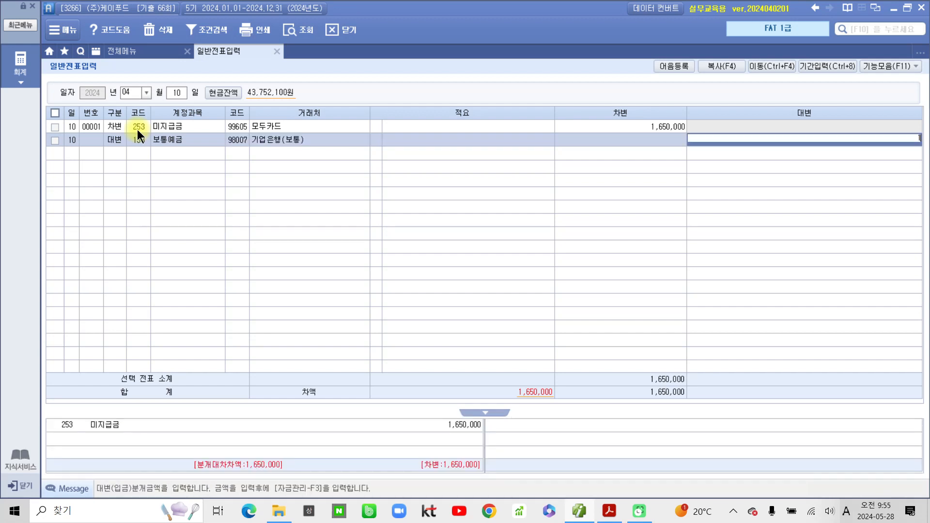
type(",650,000")
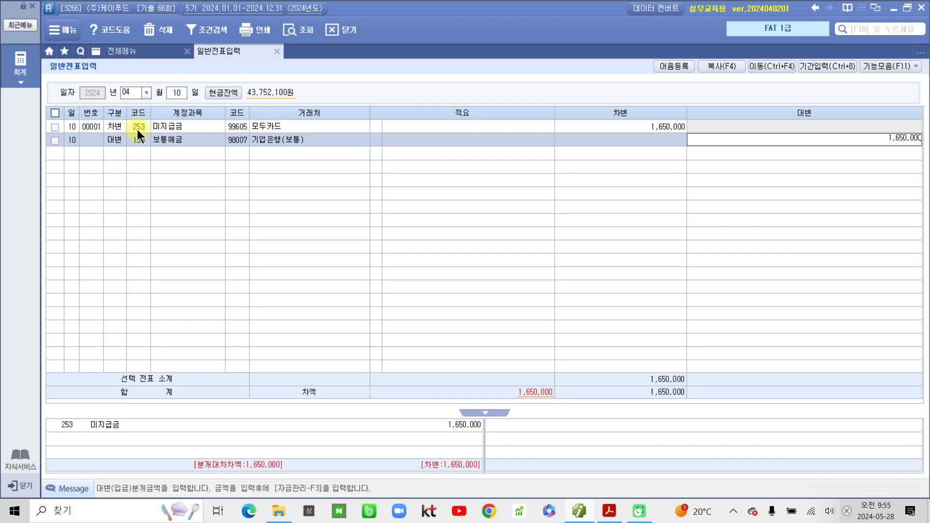
key("Return")
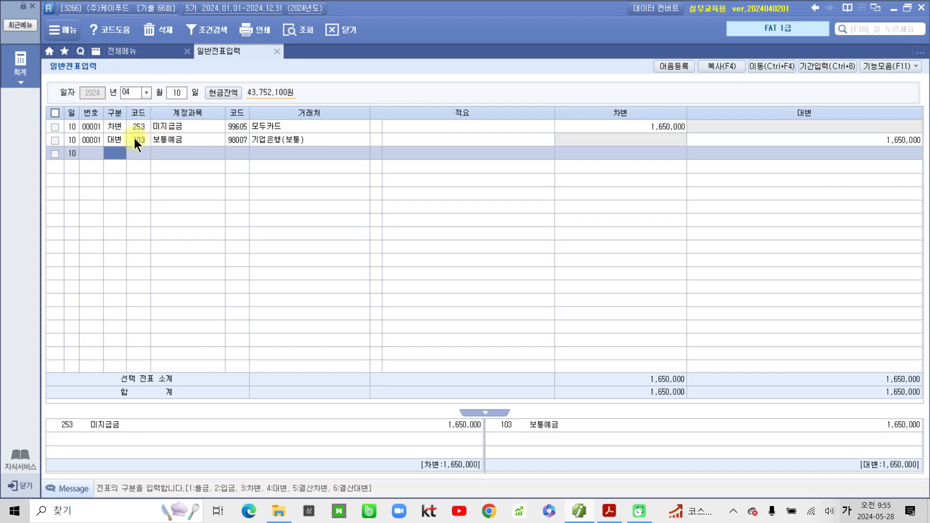
left_click(237, 126)
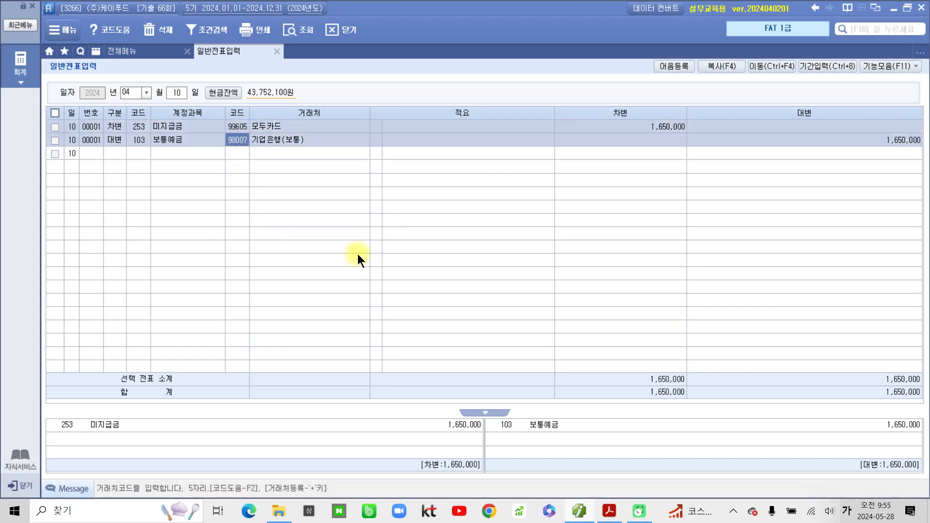
mouse_move(595, 514)
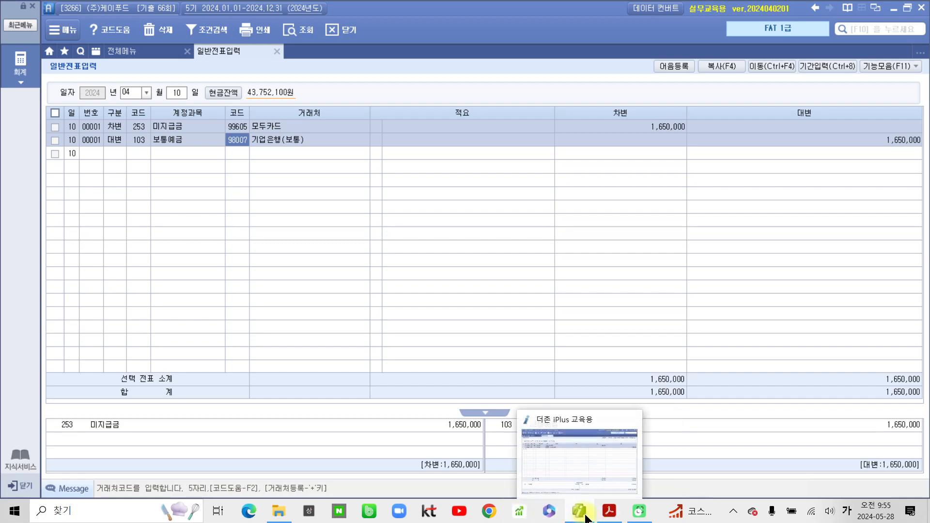
left_click(611, 512)
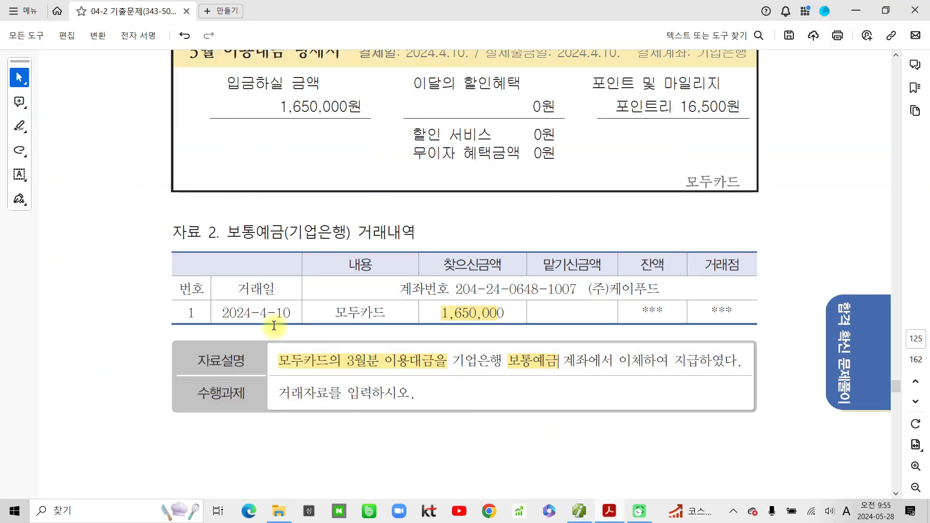
- Highlight the receipt description's first line and the VAT 24,000원 in yellow
scroll(192, 291, "down", 10)
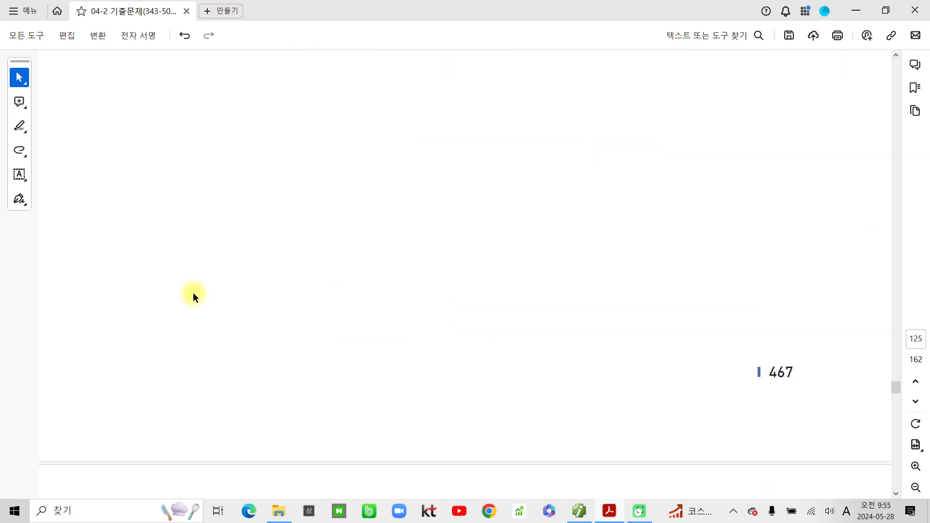
scroll(195, 293, "down", 4)
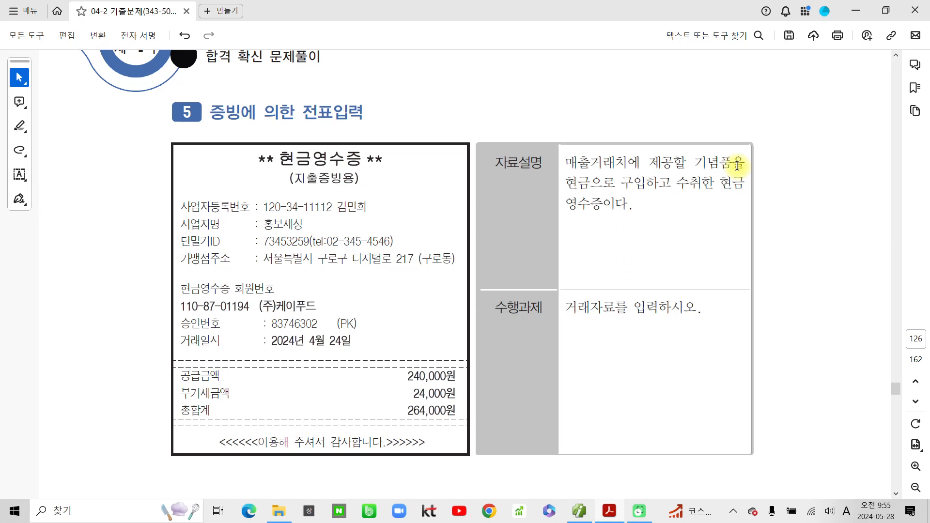
left_click_drag(567, 163, 696, 167)
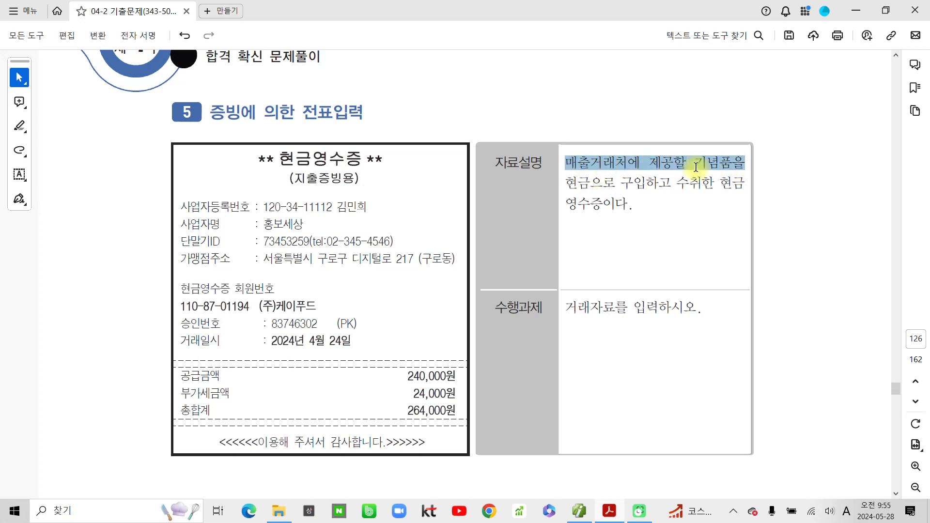
left_click(734, 185)
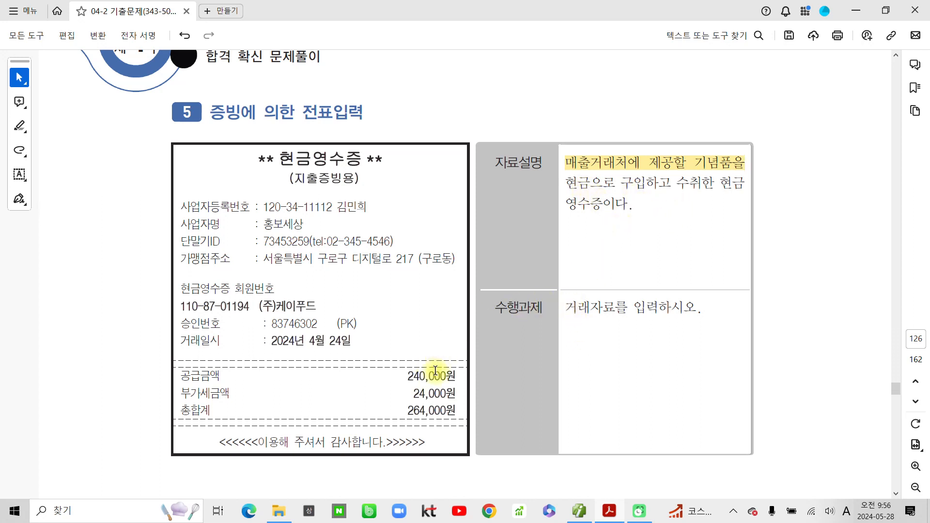
left_click_drag(412, 393, 457, 393)
left_click(496, 412)
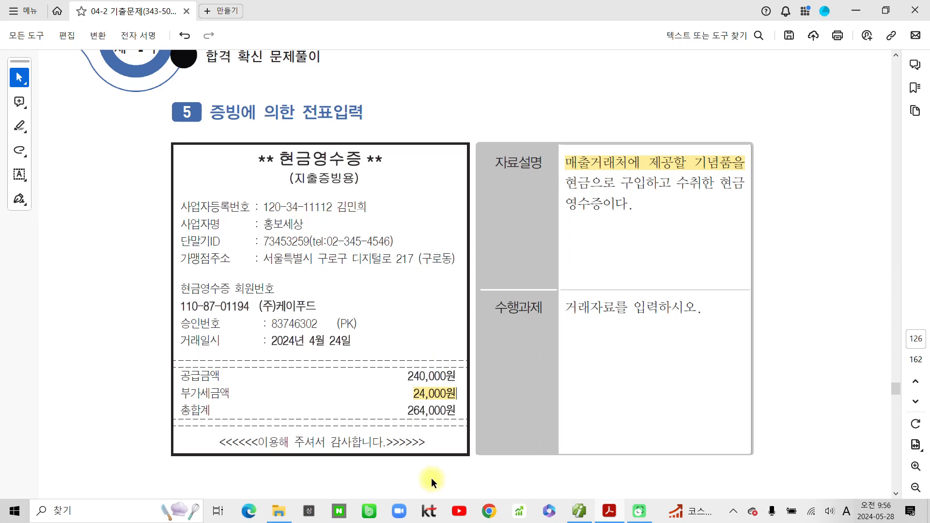
- Highlight the total 264,000원, the word 현금 and the date 2024년 4월 24일 in yellow
left_click_drag(407, 411, 456, 411)
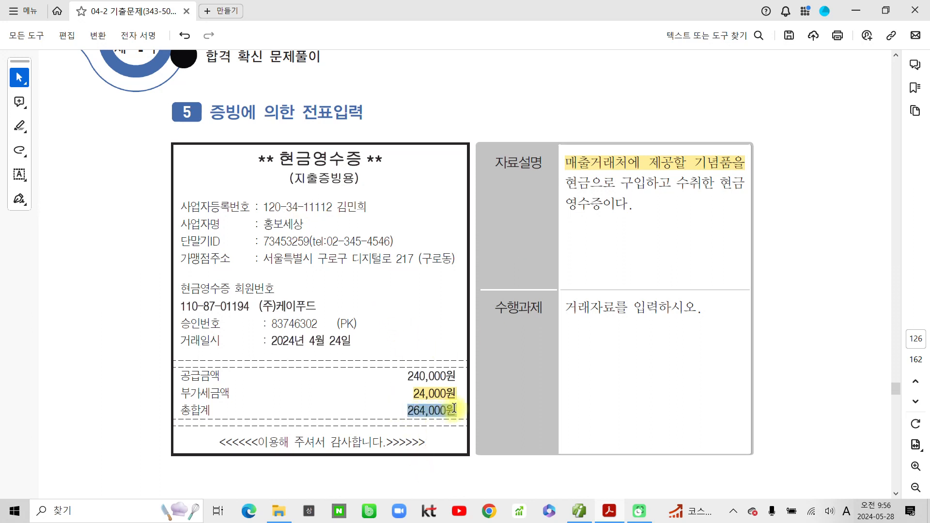
left_click(494, 430)
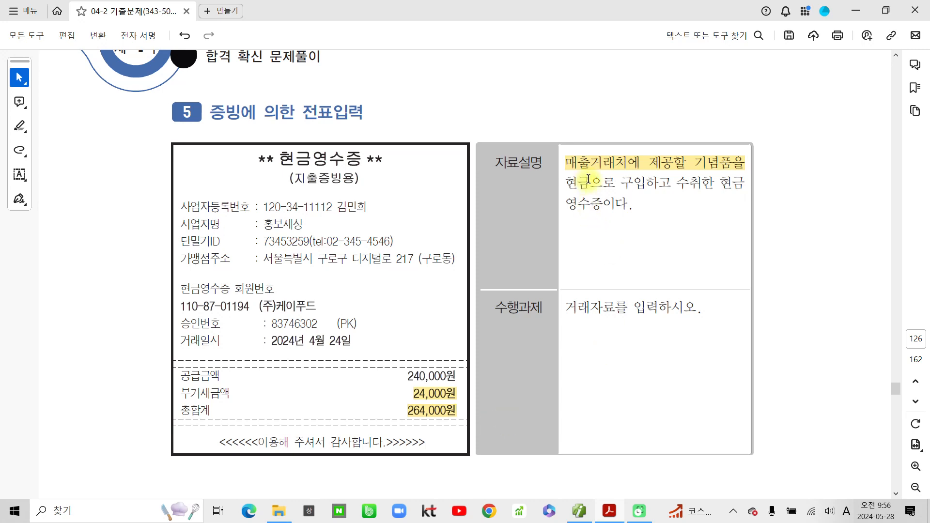
left_click_drag(590, 180, 569, 186)
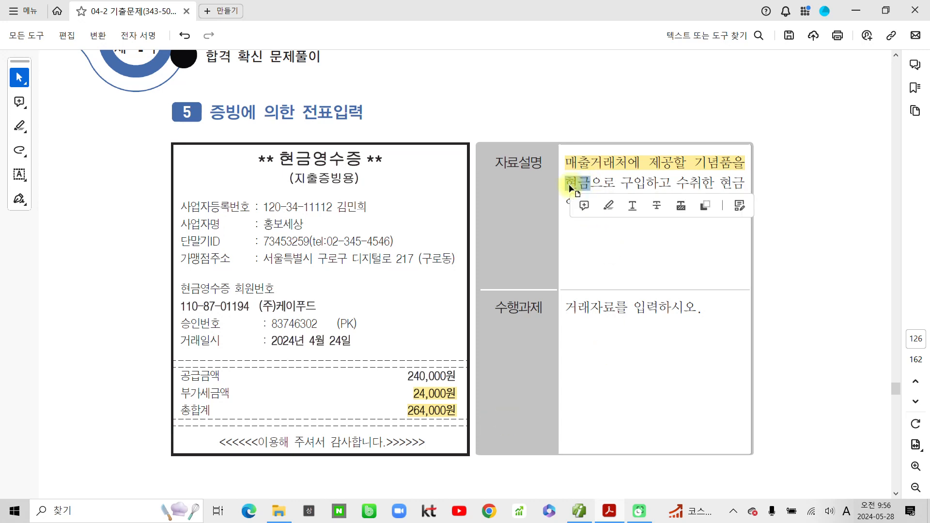
left_click(609, 206)
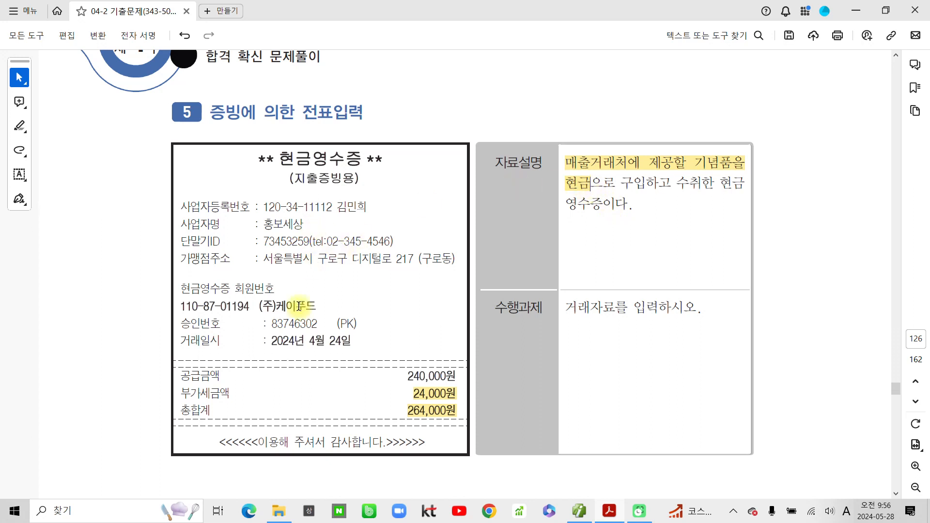
left_click_drag(271, 342, 356, 342)
left_click(389, 359)
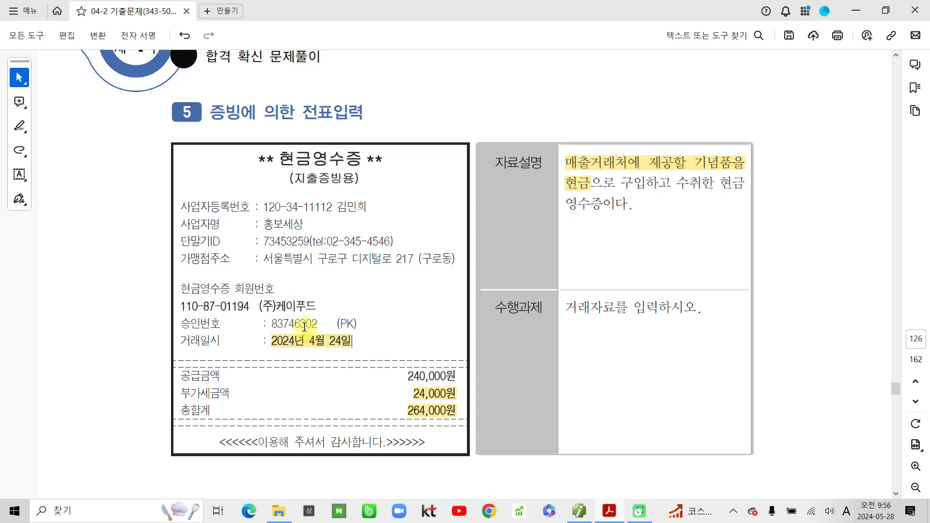
- Back in the voucher screen, set the voucher day to 24
mouse_move(611, 517)
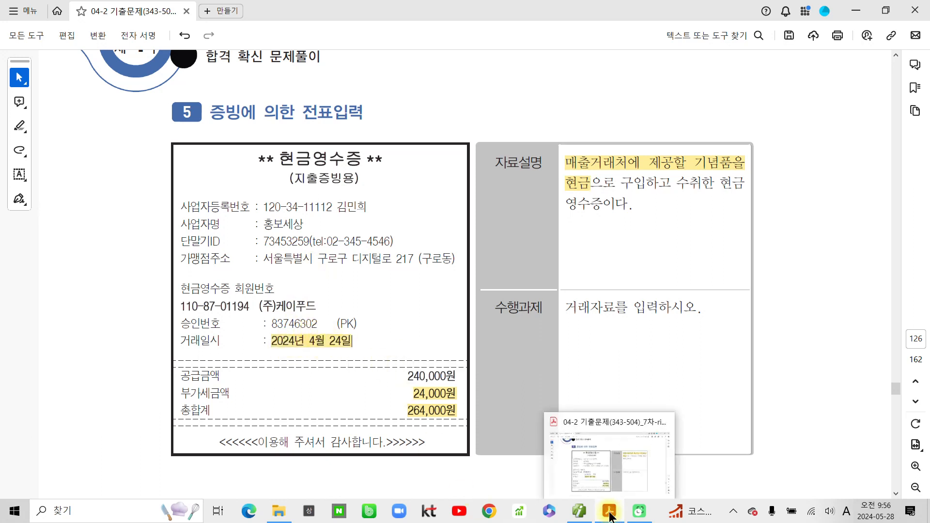
mouse_move(579, 513)
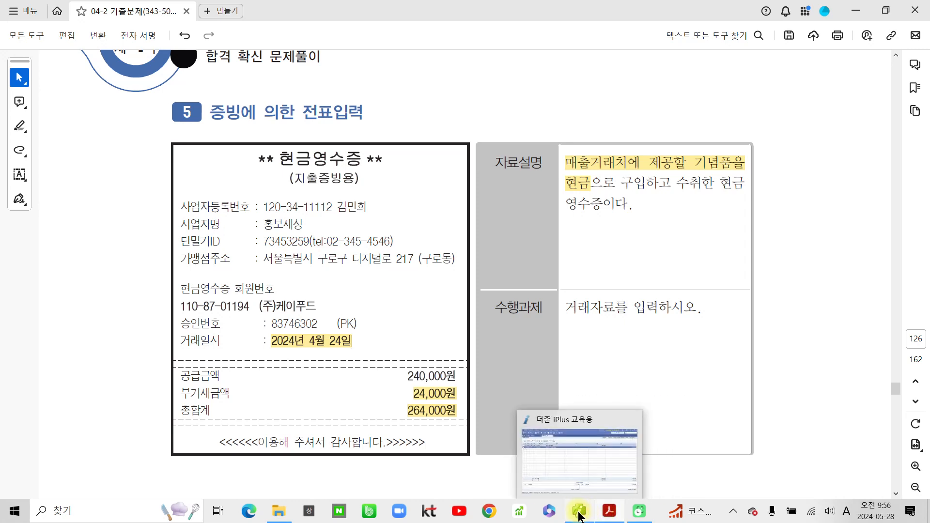
left_click(579, 513)
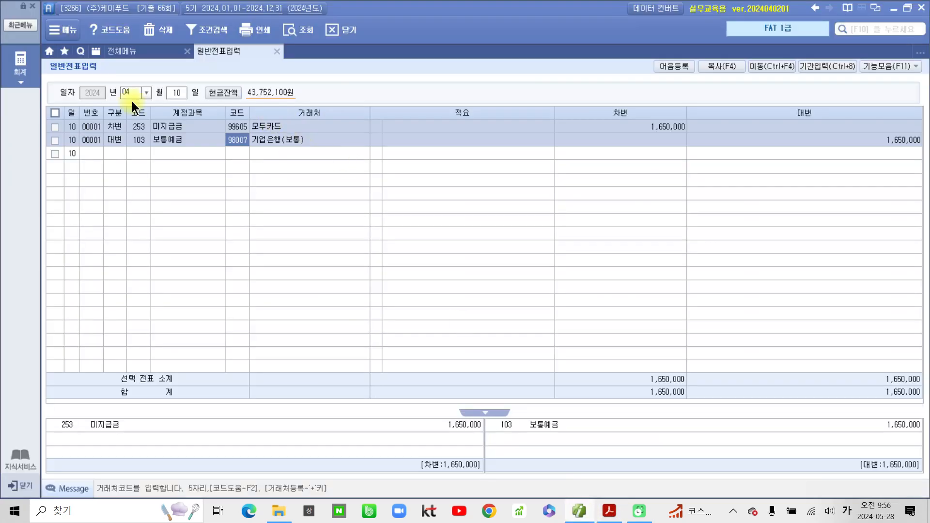
left_click(184, 92)
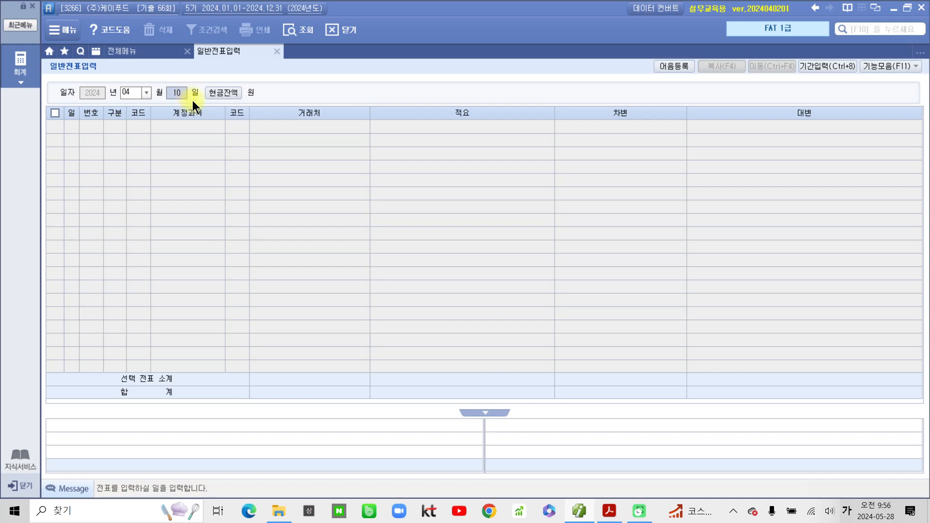
type("24")
key("Return")
- Enter a 출금 entry for 813 접대비(기업업무추진) of 264,000
type("1")
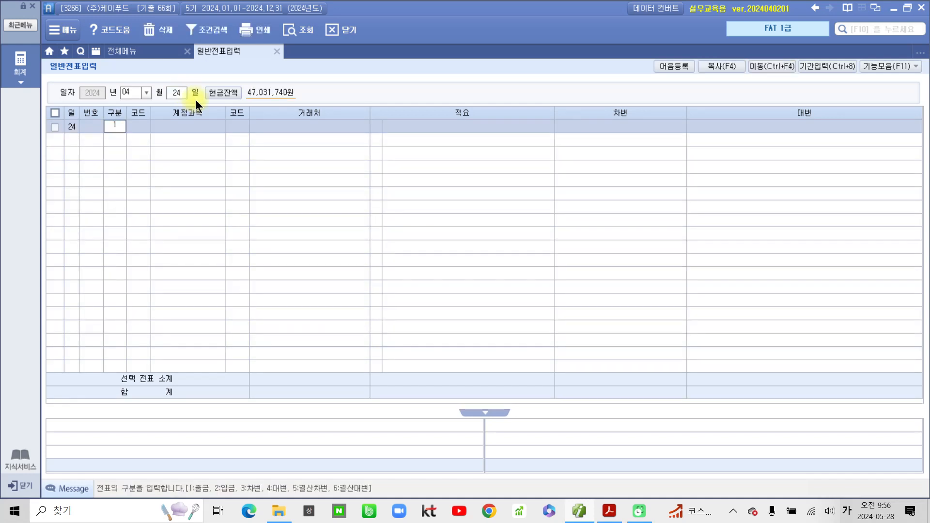
key("Return")
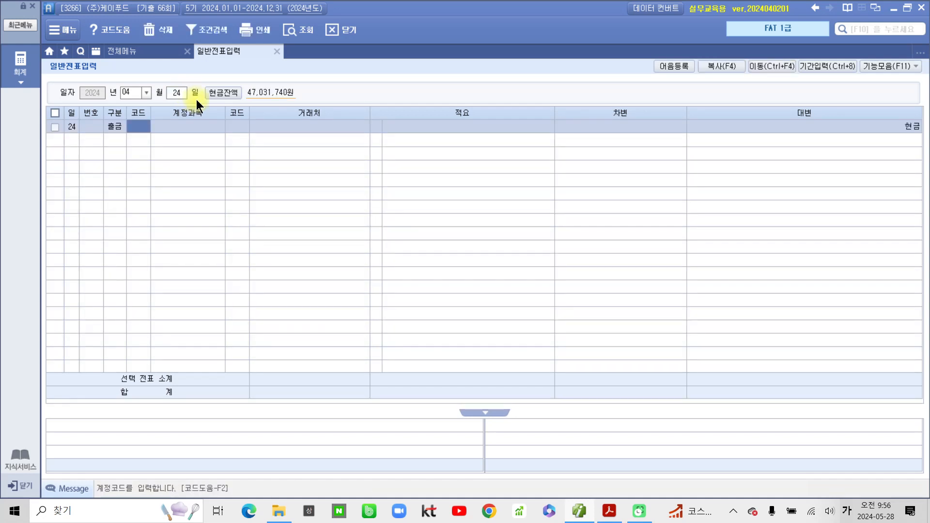
type("813")
key("Return")
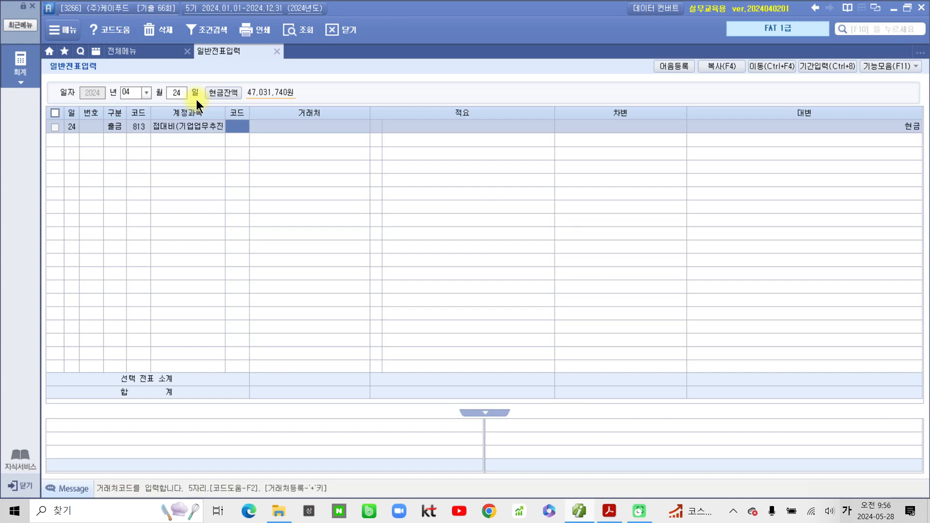
key("Return")
key("Return")
key("Return")
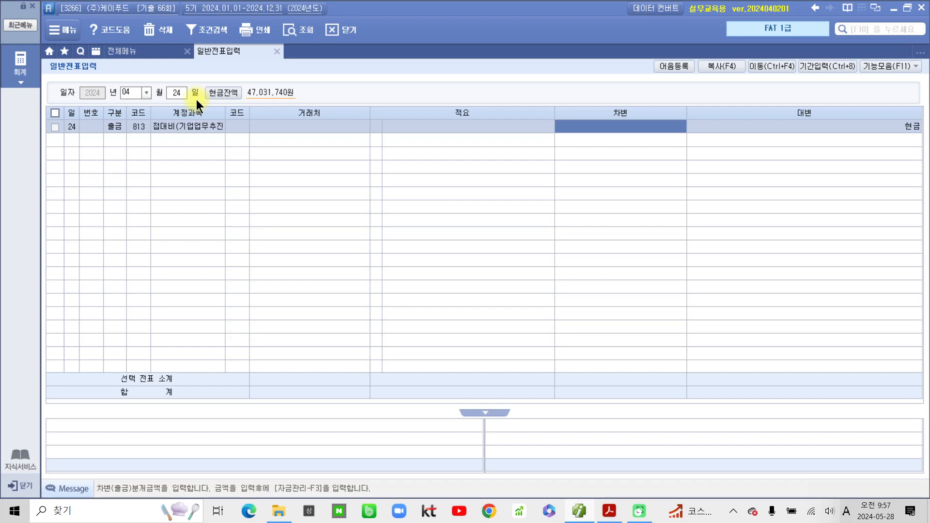
type("264")
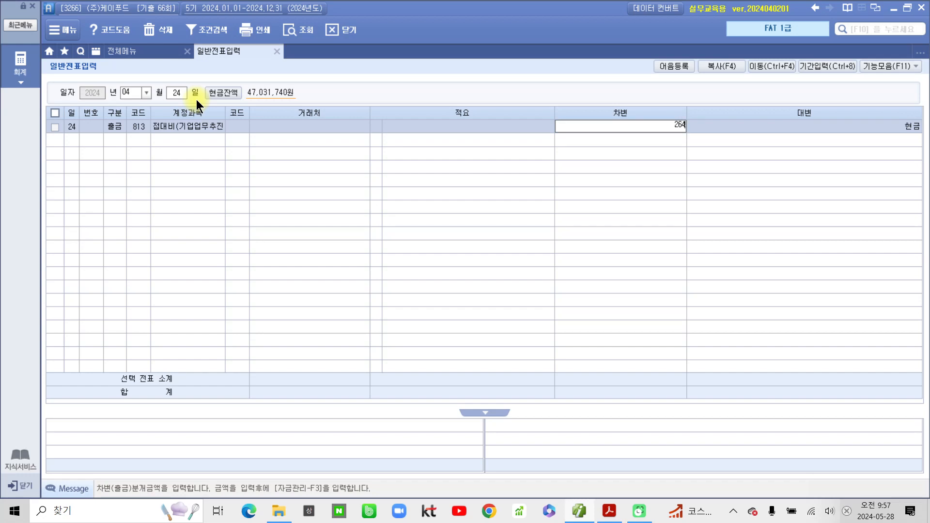
type(",000")
key("Return")
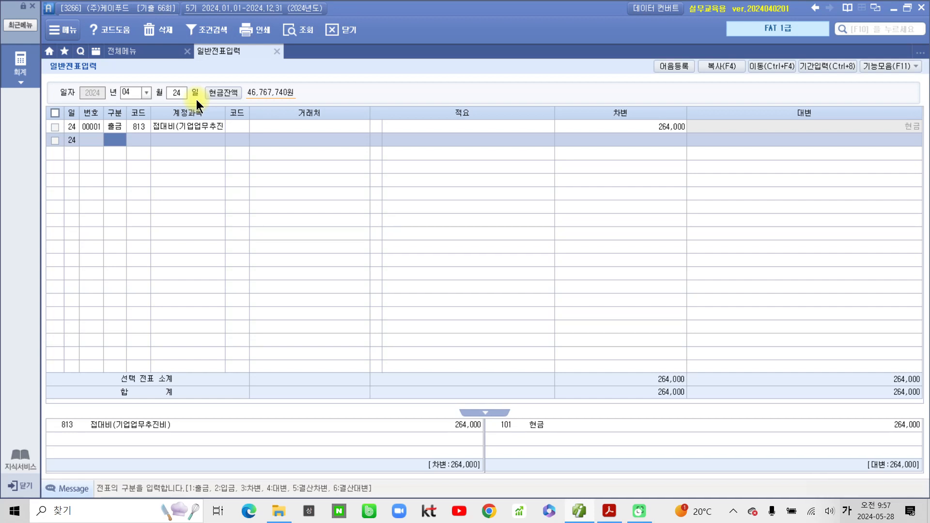
left_click(609, 519)
- Highlight 과세매출자료 and 전자세금계산서 발행 in the 부가가치세 heading
scroll(460, 422, "down", 8)
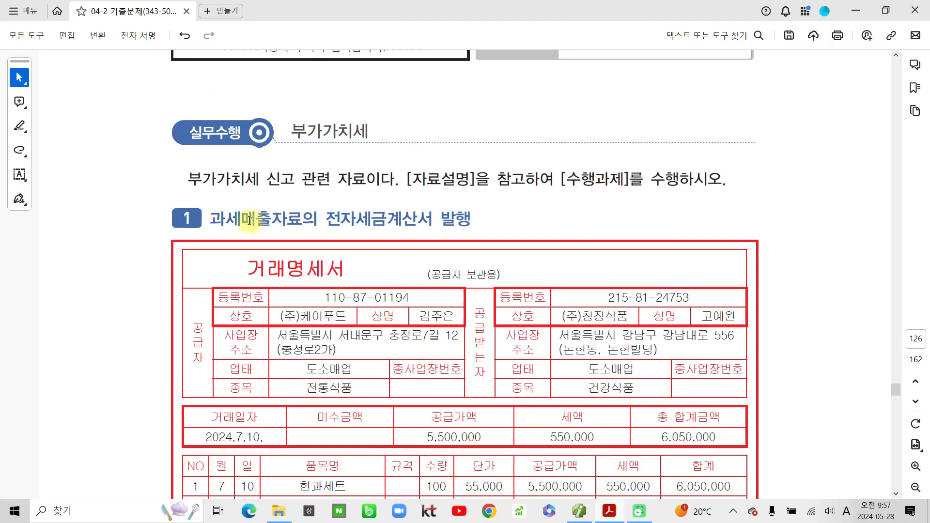
left_click_drag(209, 219, 472, 219)
left_click(338, 243)
left_click(486, 242)
scroll(412, 269, "down", 2)
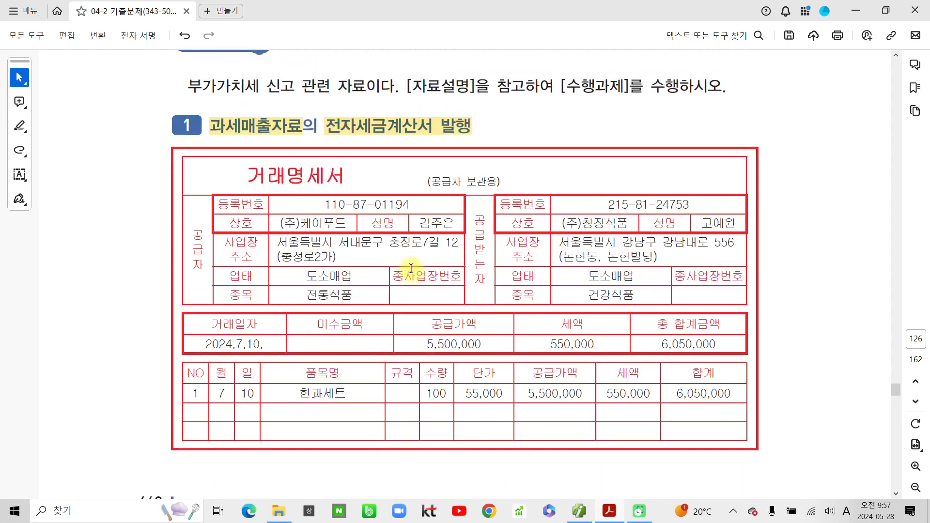
left_click_drag(101, 155, 87, 212)
mouse_move(131, 162)
left_mouse_down()
mouse_move(112, 221)
mouse_move(156, 211)
mouse_move(137, 284)
left_mouse_up()
key("Escape")
- Highlight 계약금(공급대가의 10%), 보통예금 and 7월 5일 거래를 in yellow
scroll(409, 263, "down", 10)
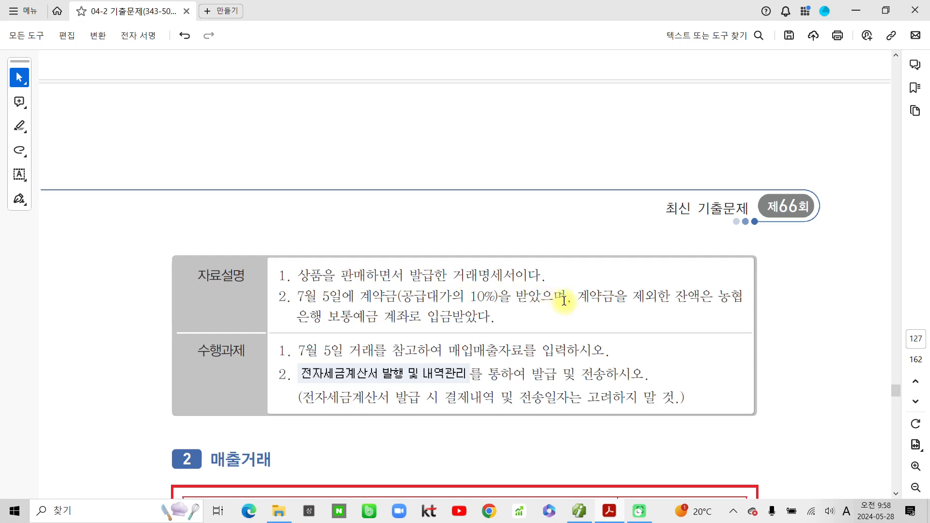
left_click_drag(570, 297, 361, 296)
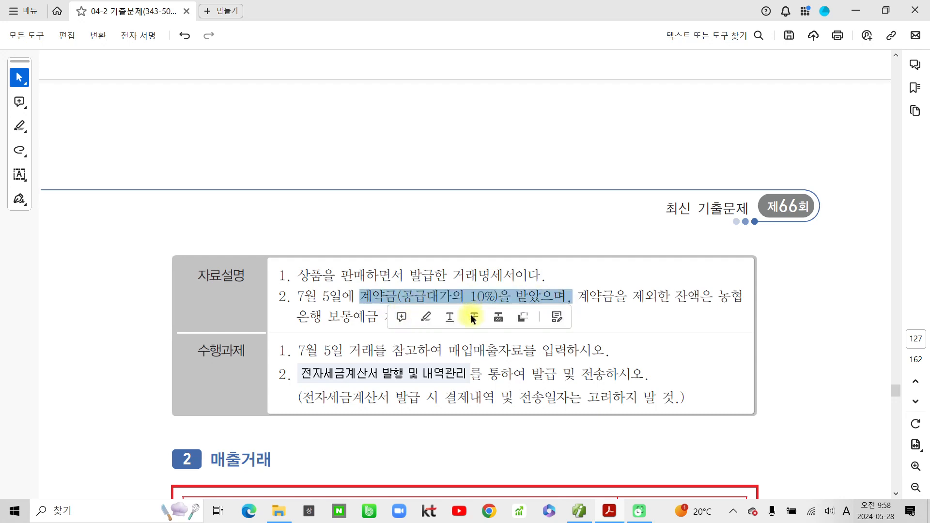
left_click(425, 317)
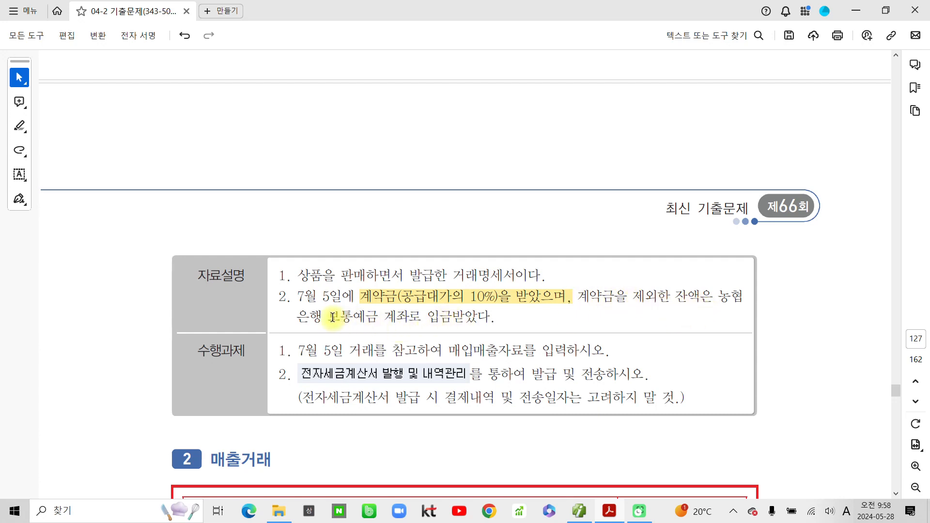
left_click_drag(328, 317, 374, 318)
left_click(408, 339)
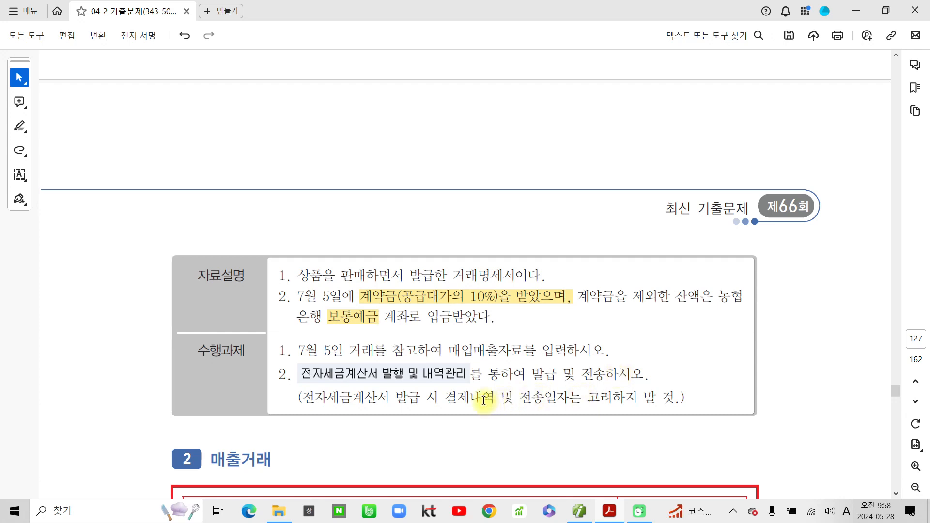
left_click_drag(386, 349, 296, 350)
left_click(341, 373)
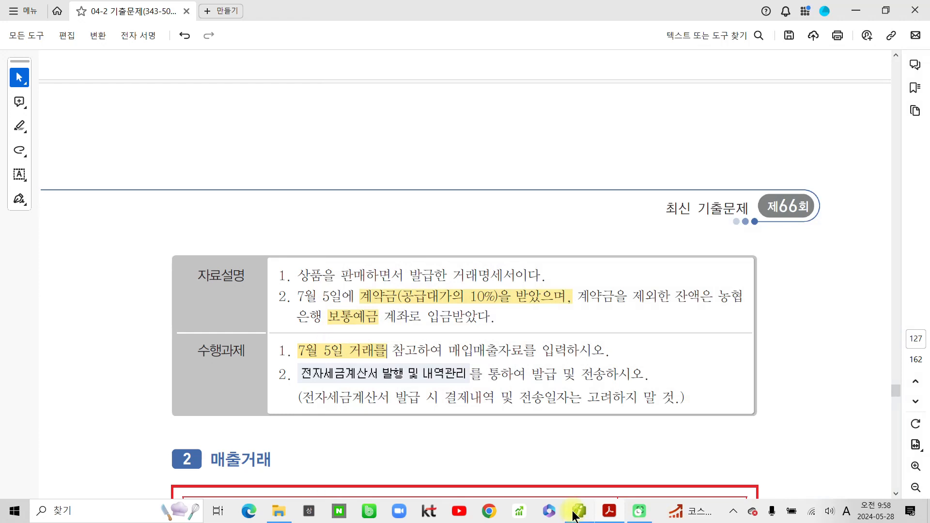
- Check the 07/05 voucher: 보통예금 debit and 선수금 605,000 credit for (주)청정식품
left_click(578, 512)
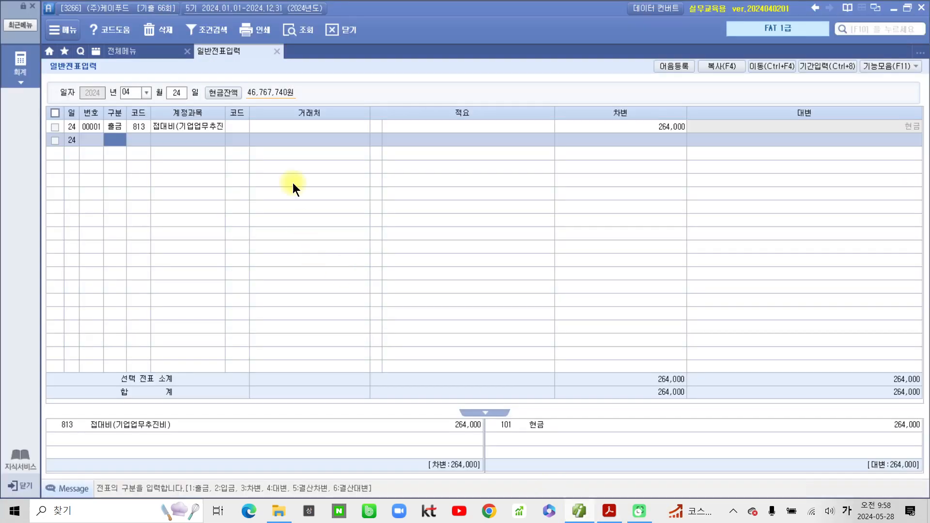
left_click(140, 97)
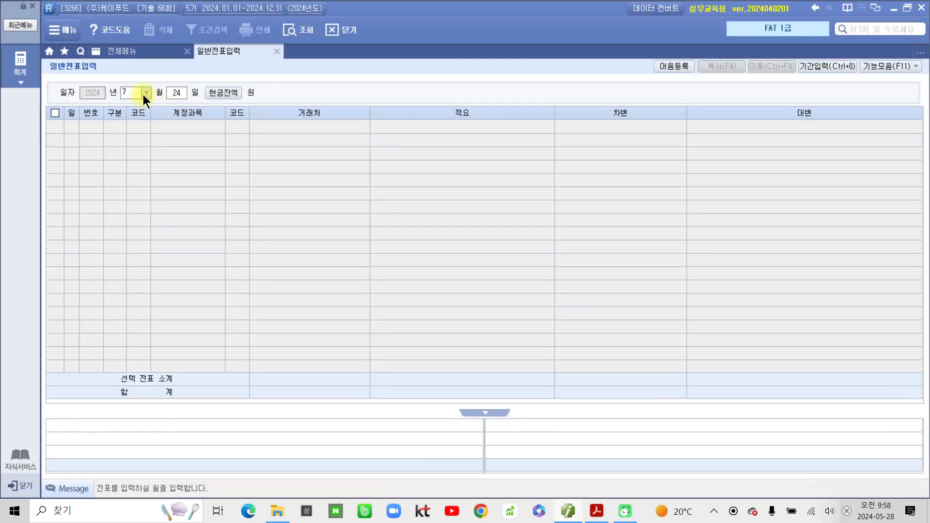
key("Return")
type("5")
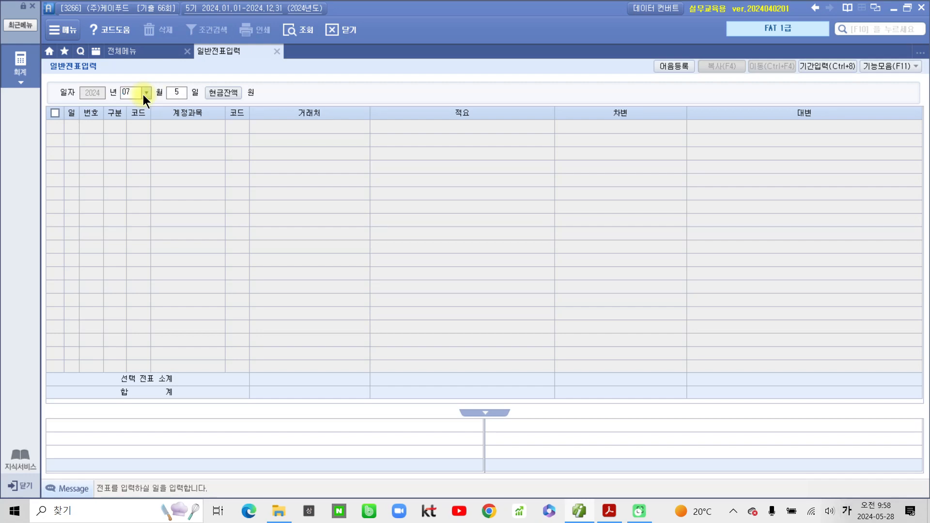
key("Return")
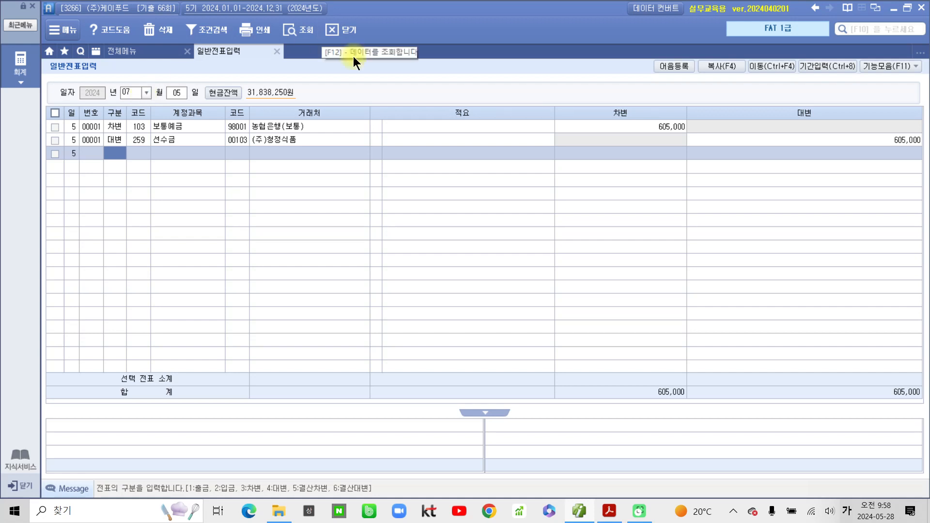
left_click(265, 139)
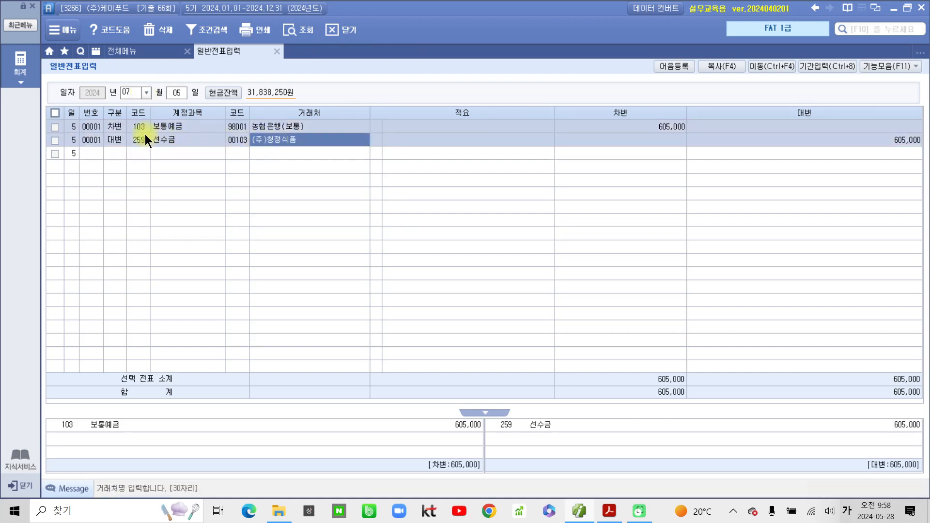
left_click(908, 140)
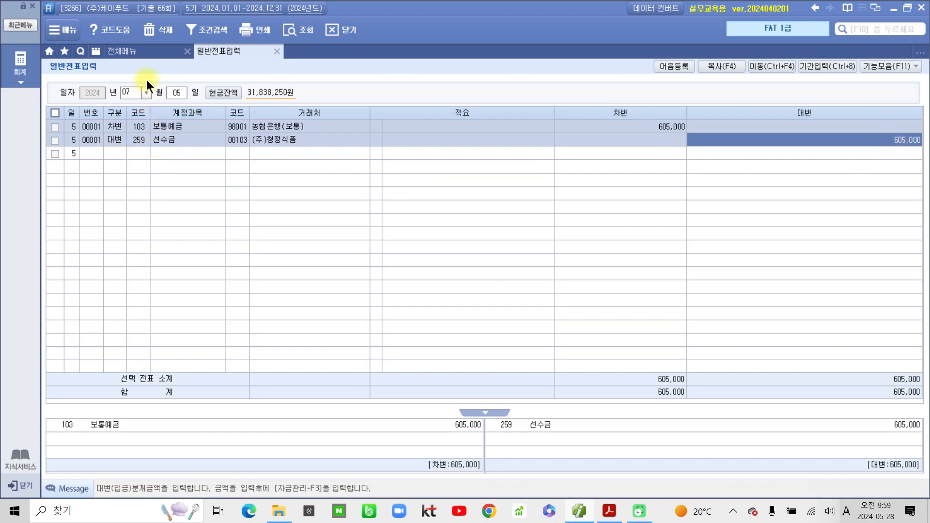
left_click(156, 49)
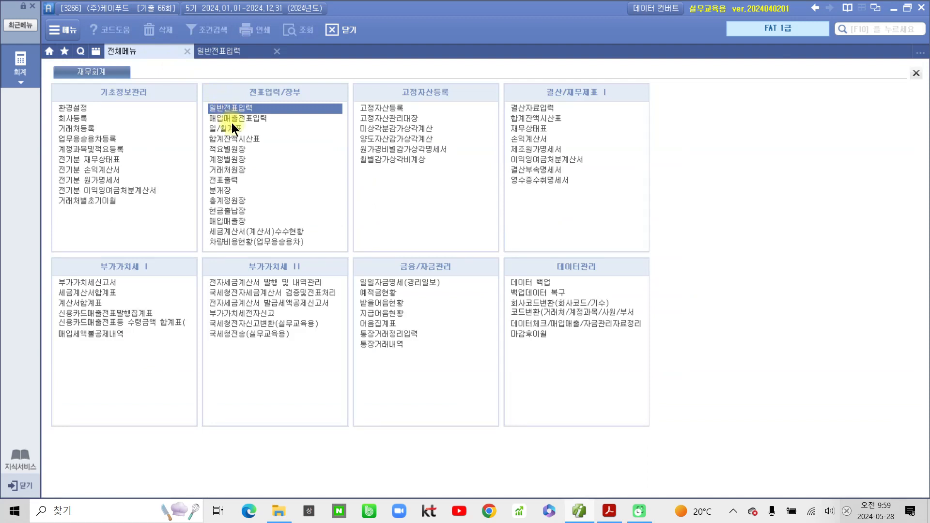
- Start a 07/10 type-11 taxable sale in 매입매출전표입력
left_click(233, 119)
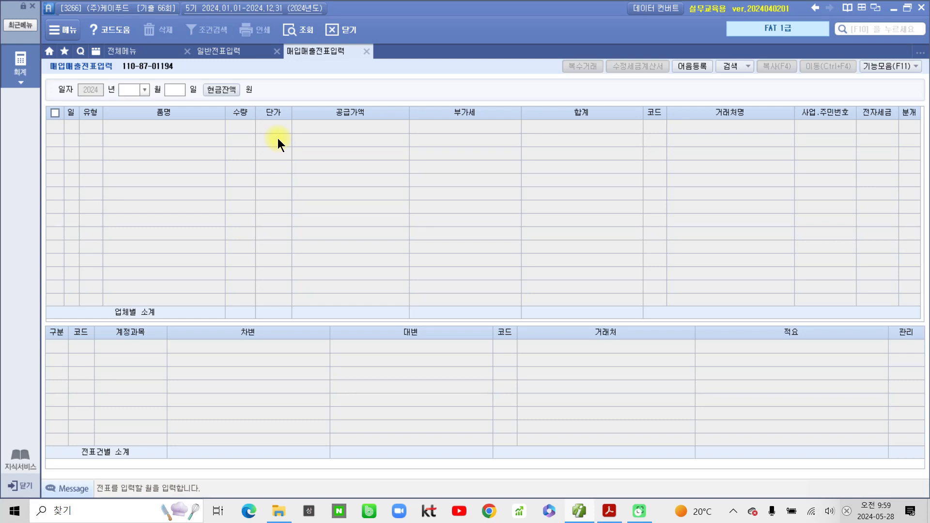
type("1")
key("Return")
type("10")
key("Return")
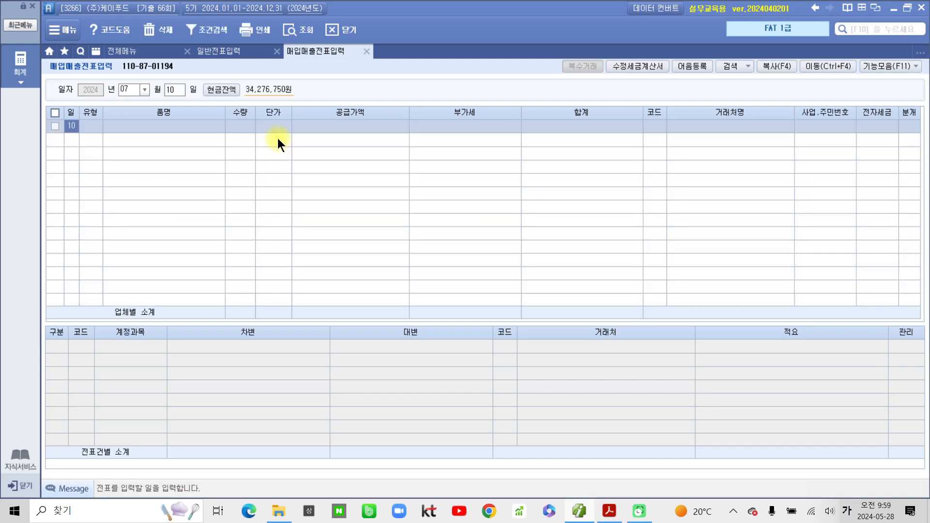
key("Return")
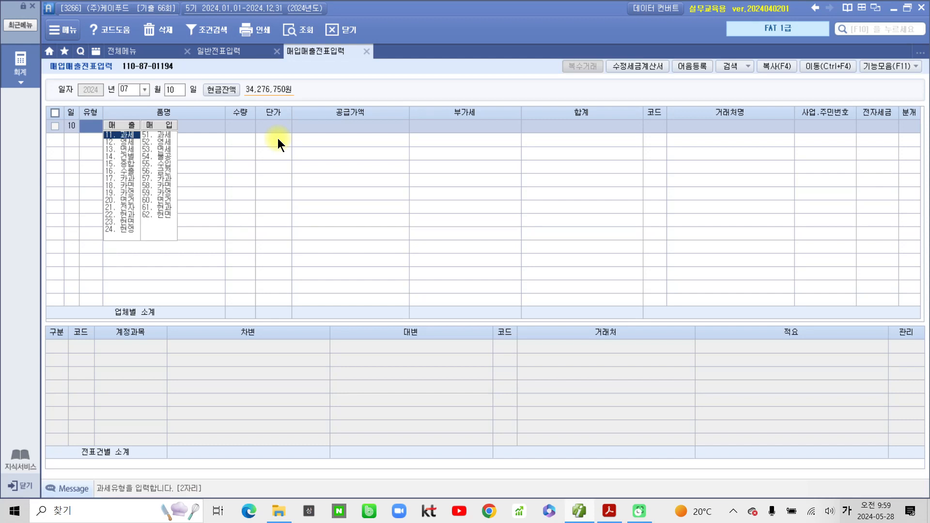
type("11")
key("Return")
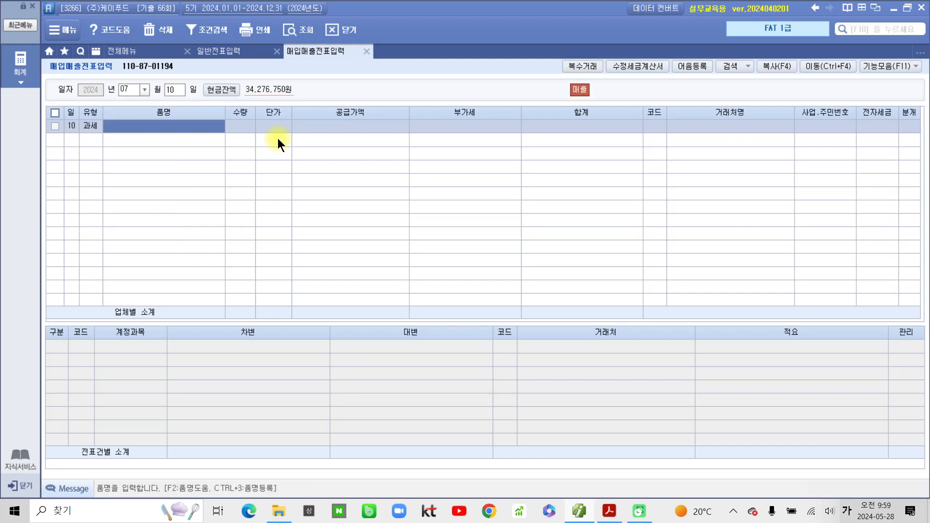
- Enter 한과세트 ×100 at 55,000 for (주)청정식품 with journal type 3.혼합
type("한미")
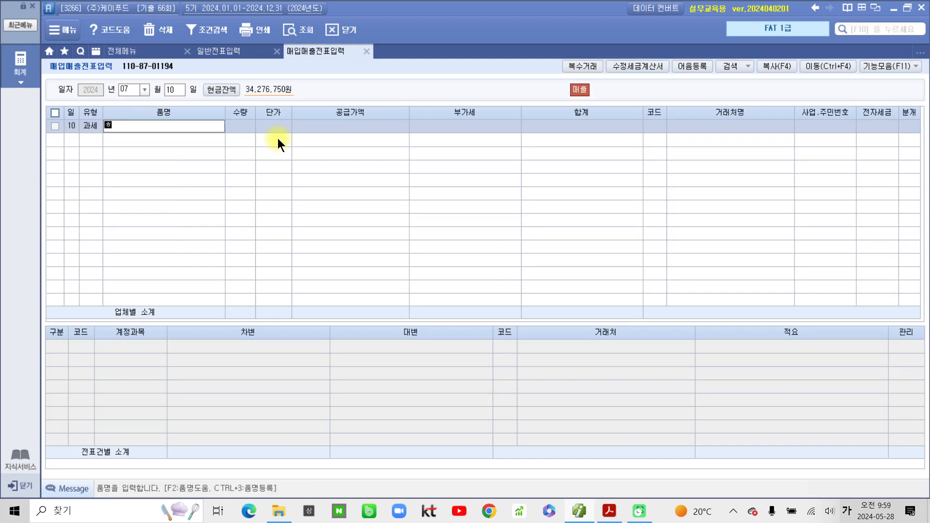
type("세트")
key("Return")
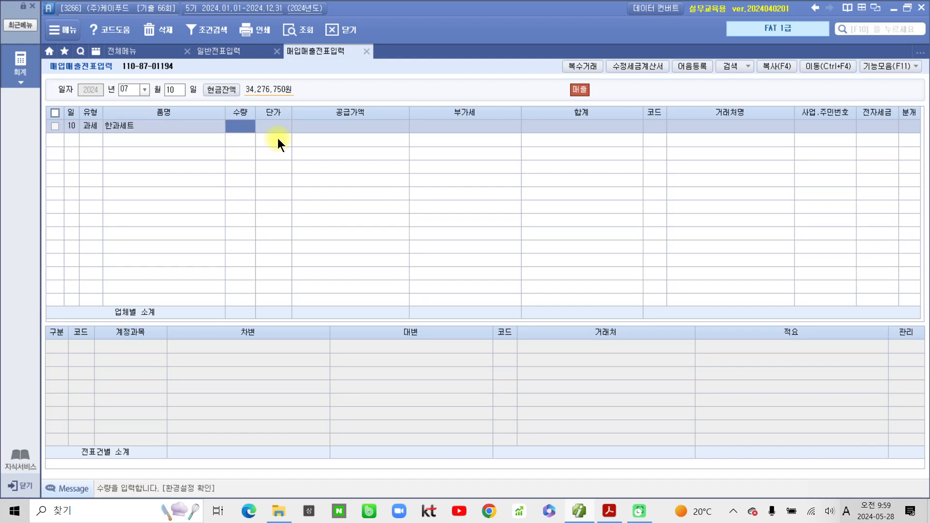
type("100")
key("Return")
type("5")
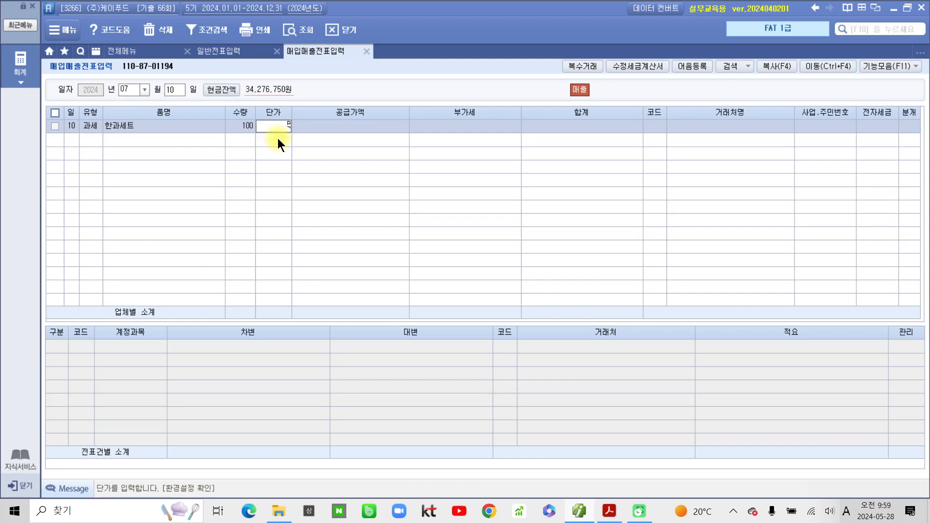
type("5,000")
key("Return")
key("Return")
key("Return")
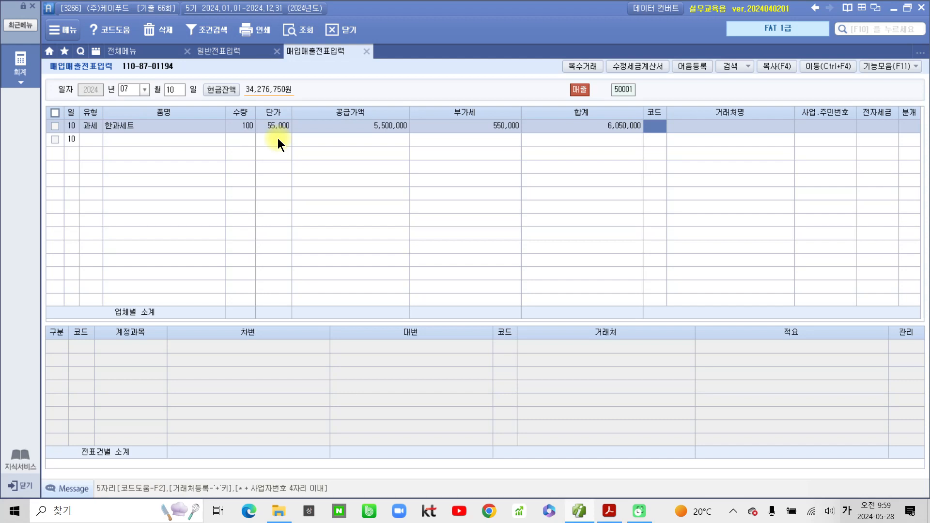
type("청정")
key("Return")
key("Return")
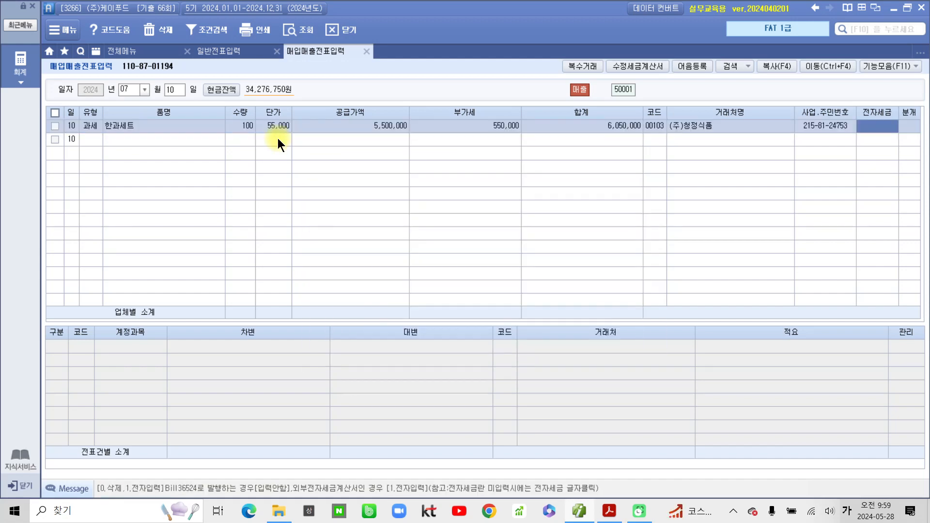
key("Return")
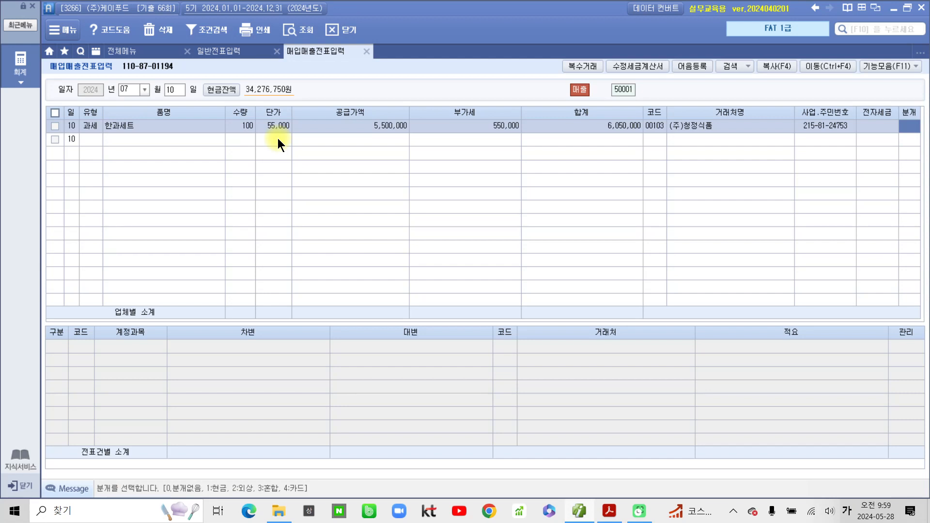
key("3")
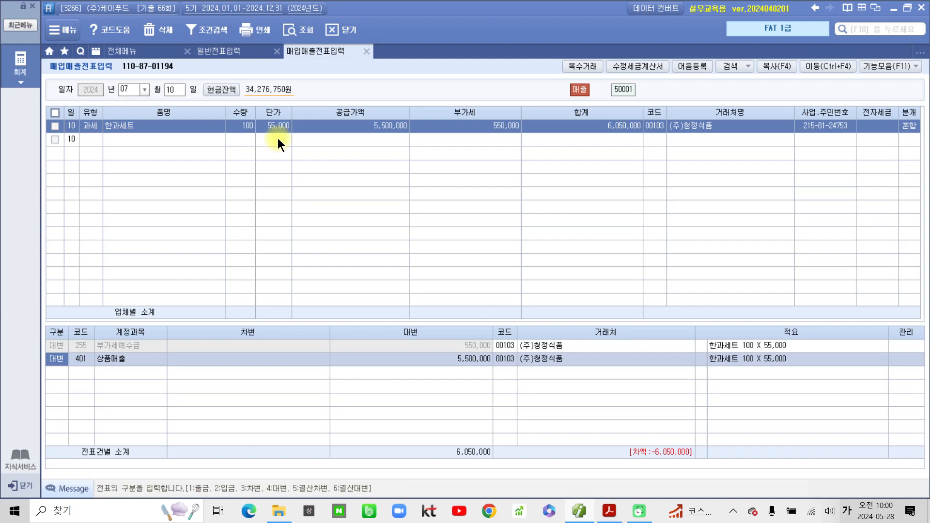
key("Down")
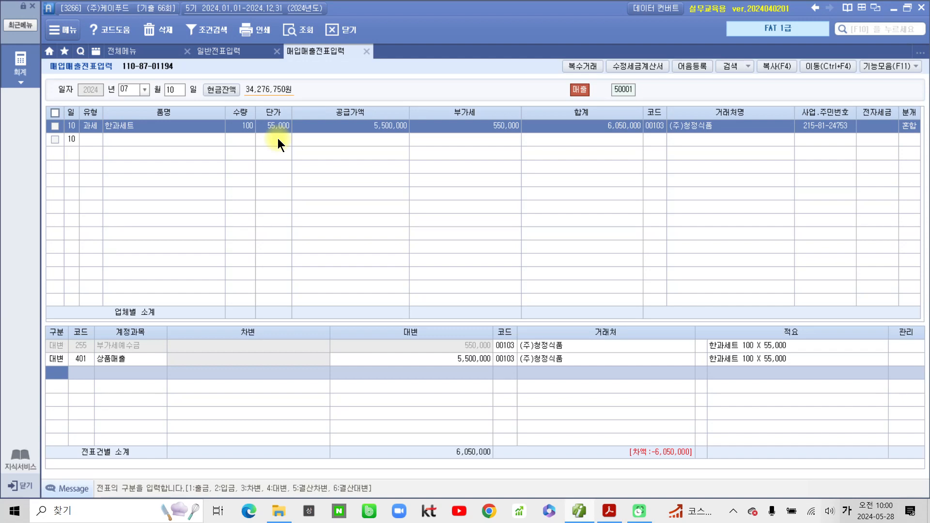
- Add a debit line for 259 선수금 of 605,000
type("3")
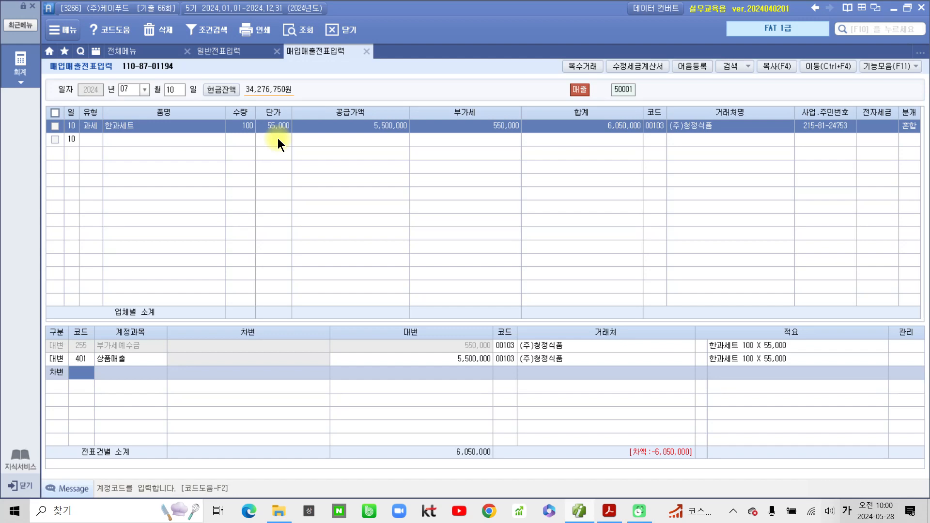
type("선수")
key("Return")
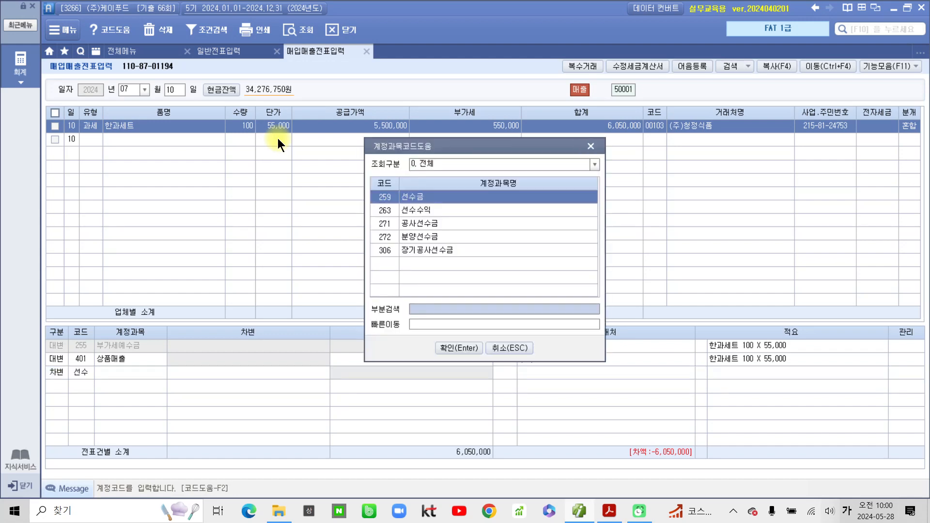
key("Return")
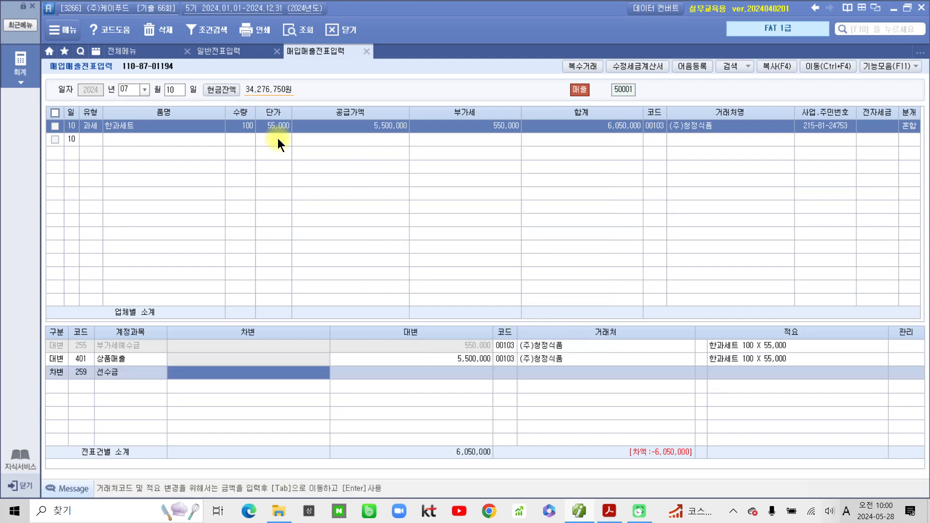
type("6050000")
key("Return")
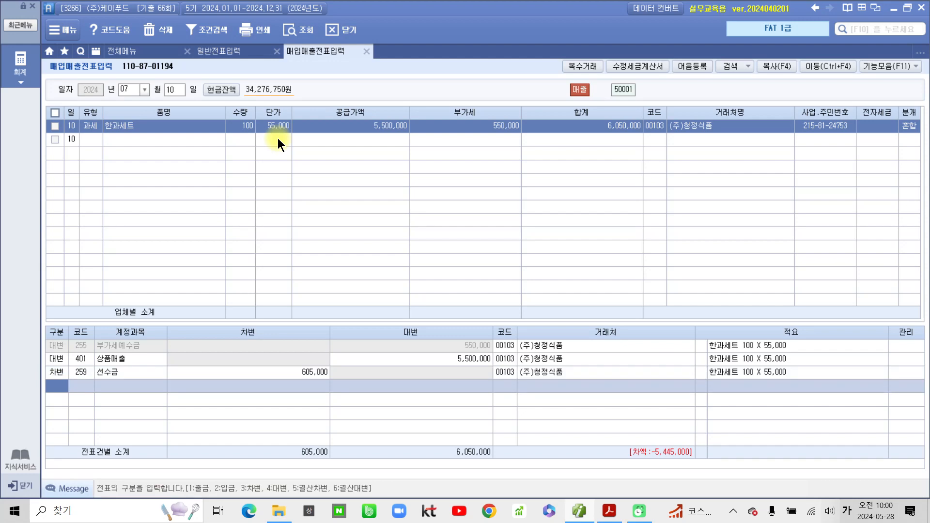
- Add a debit line for 103 보통예금 of 5,445,000
key("3")
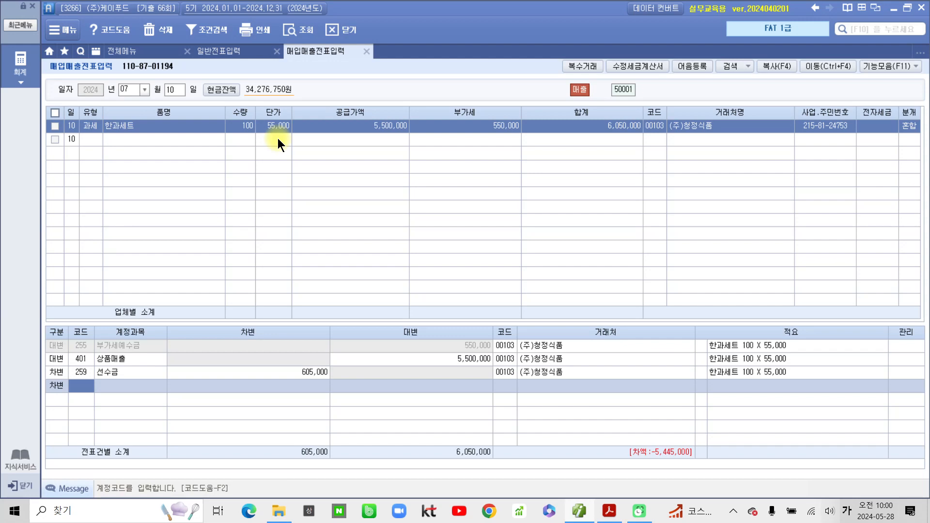
type("103")
key("Return")
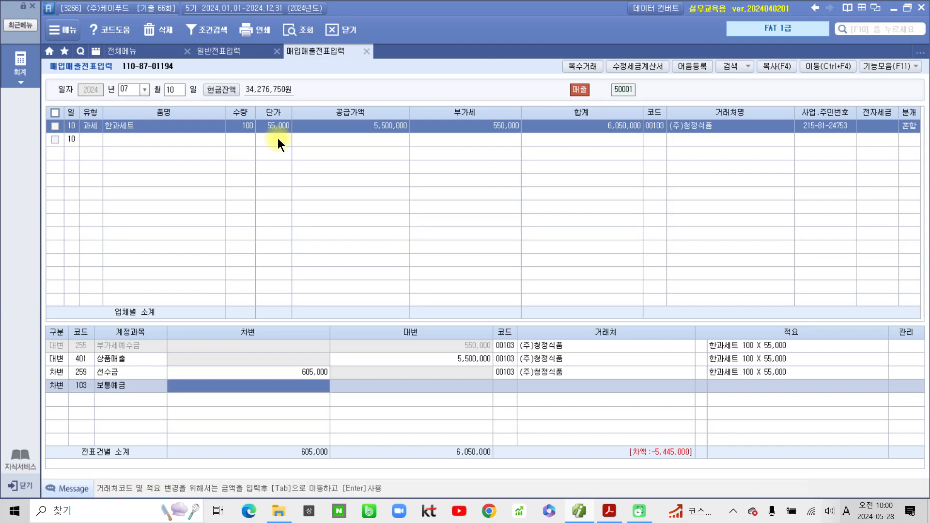
mouse_move(591, 444)
left_mouse_down()
mouse_move(609, 489)
mouse_move(741, 421)
mouse_move(579, 469)
left_mouse_up()
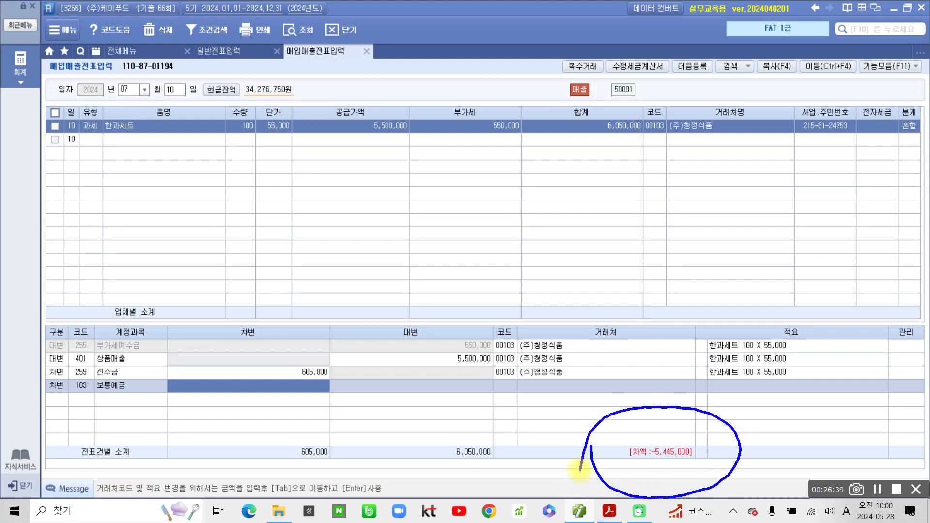
key("Escape")
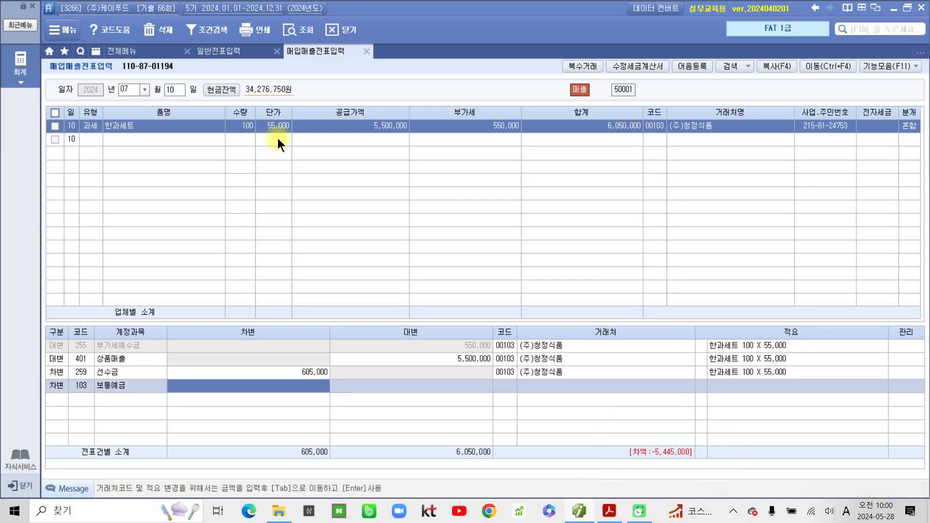
type("5,445,0")
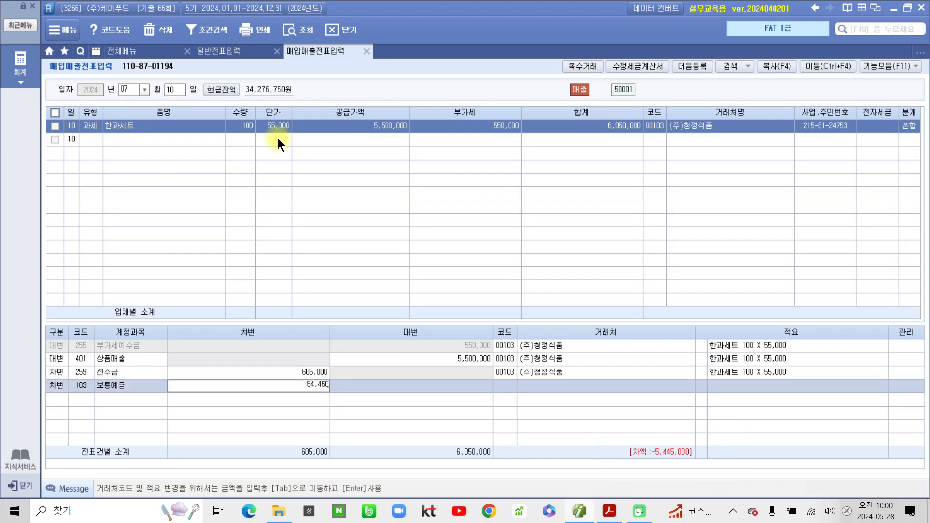
type("00")
key("Tab")
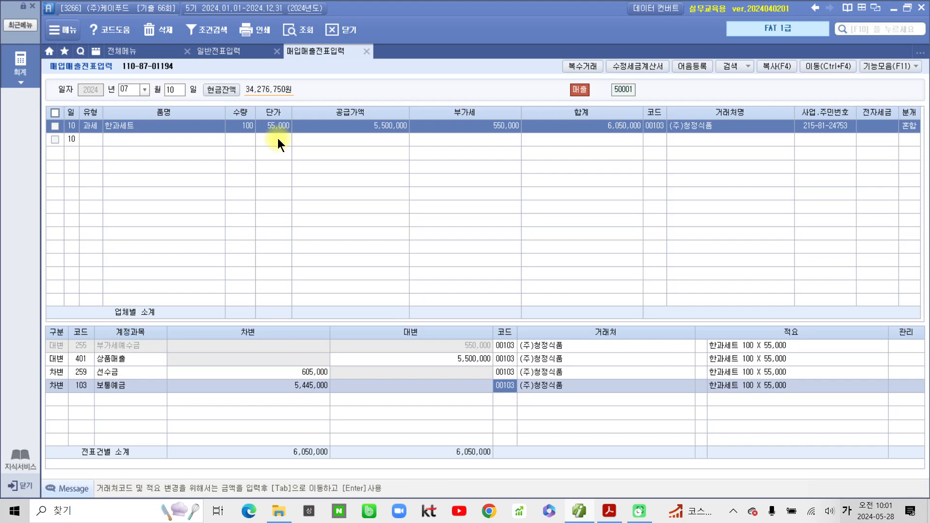
- Set 98001 농협은행(보통) as the 보통예금 debit's counterparty
type("농협")
key("Return")
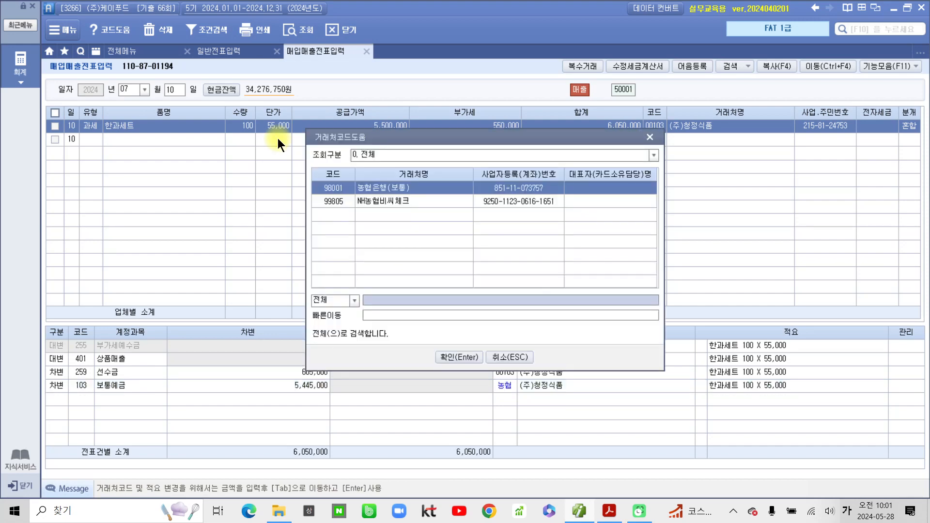
left_click(470, 357)
left_click(528, 379)
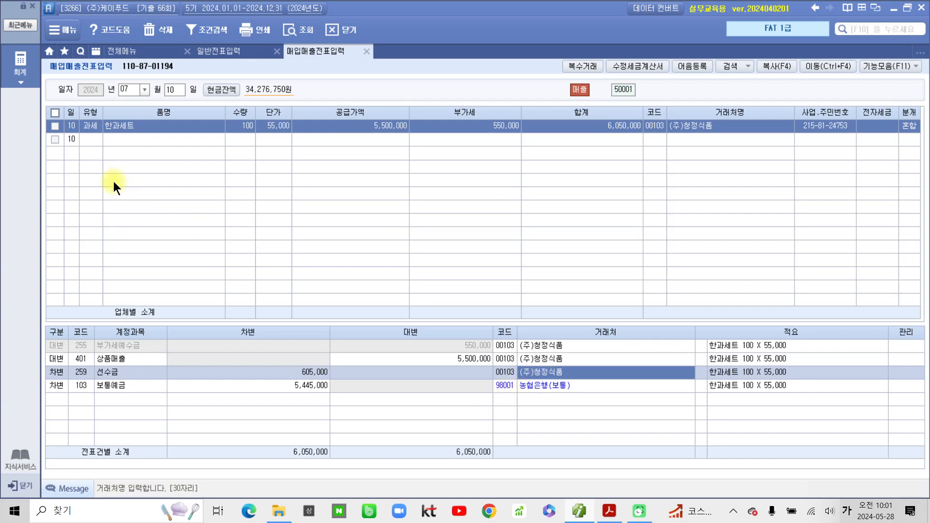
left_click(20, 64)
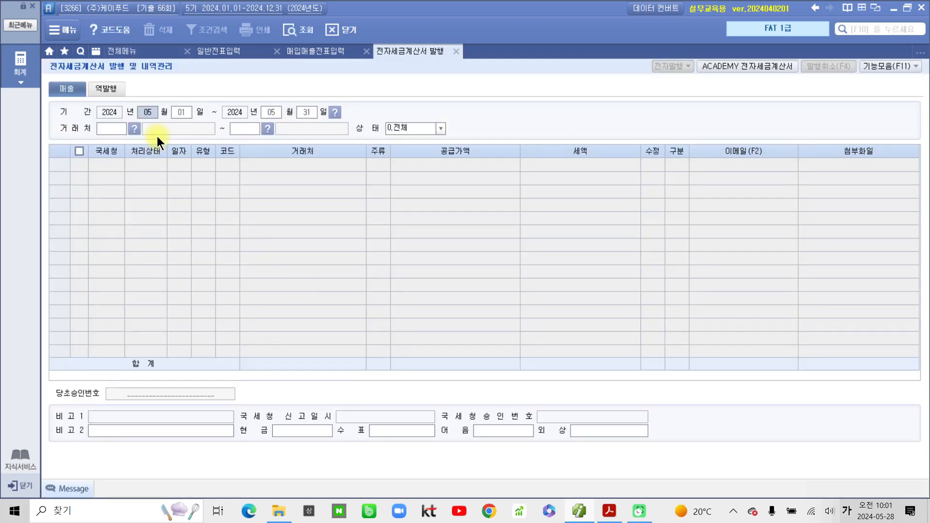
- List tax invoices for the period July 10 to July 10
key("Return")
type("10")
key("Return")
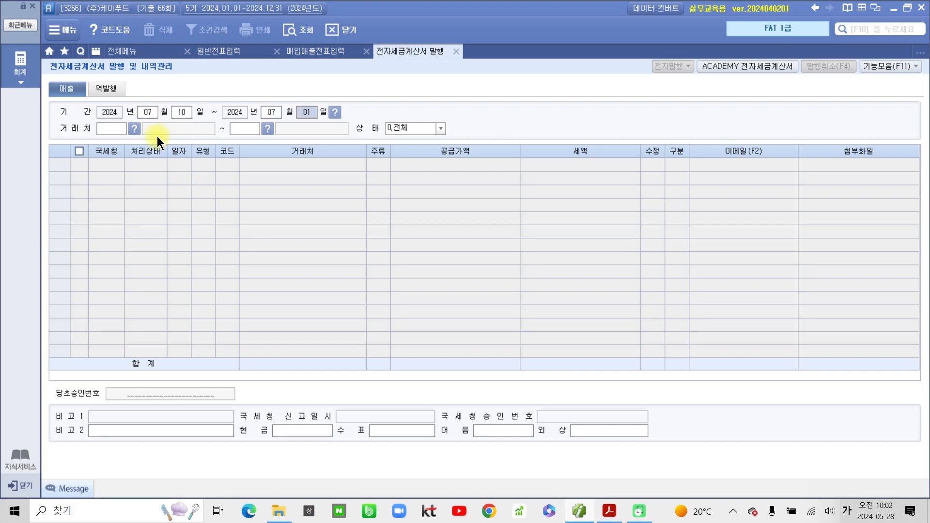
type("10")
key("Return")
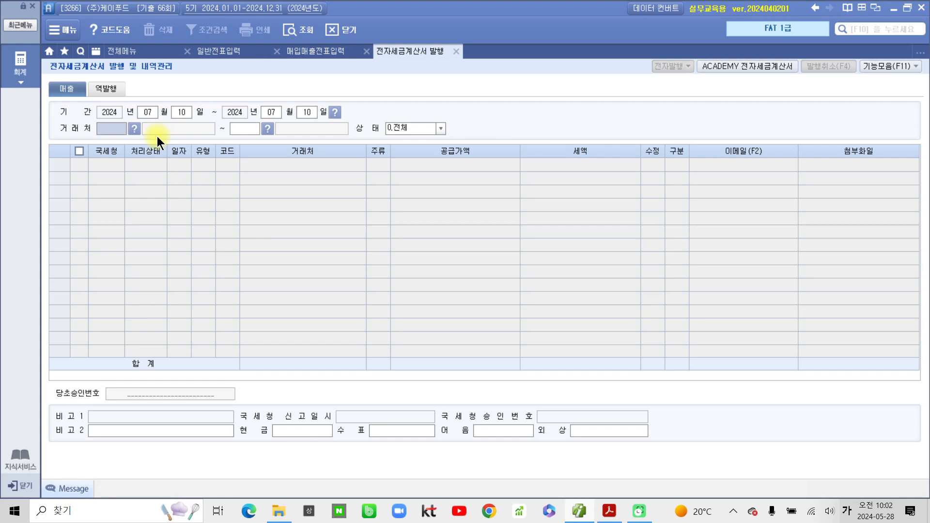
key("Return")
key("Return")
key("Return")
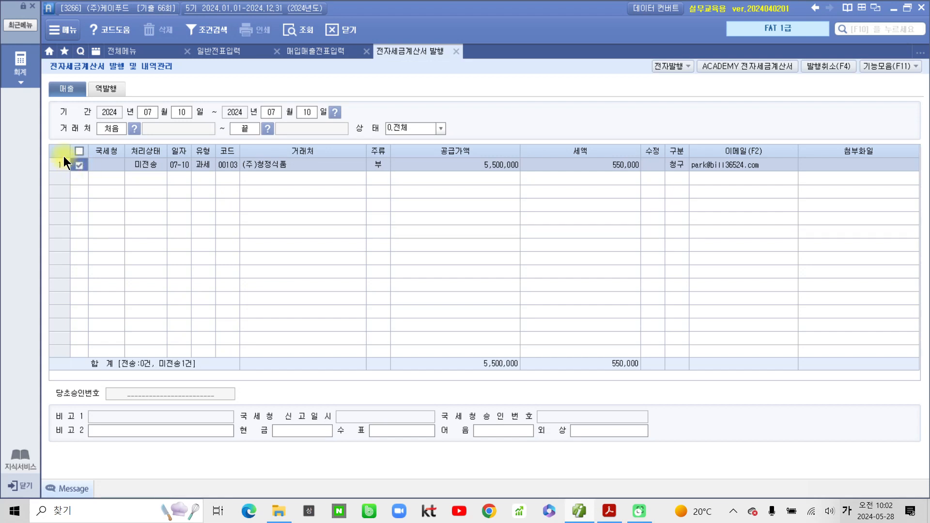
- Electronically issue the (주)청정식품 tax invoice and acknowledge the success notice
left_click(667, 65)
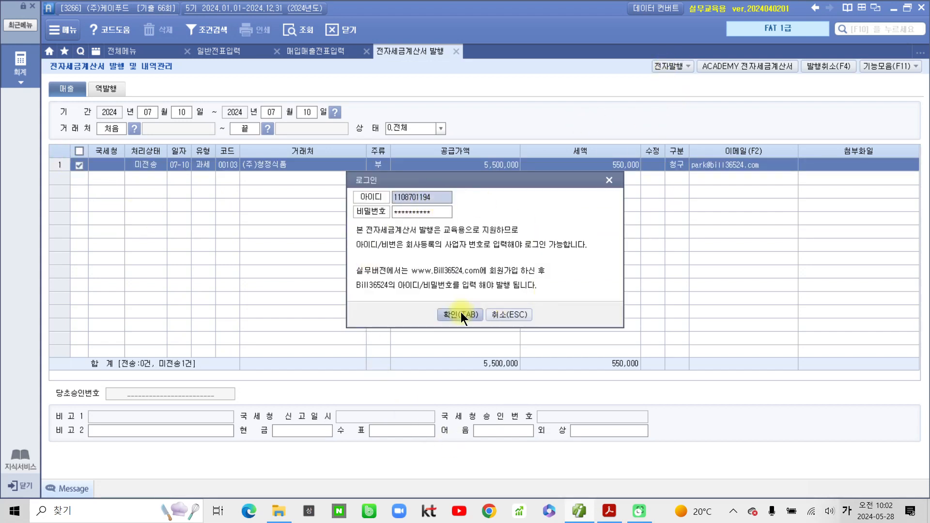
left_click(461, 314)
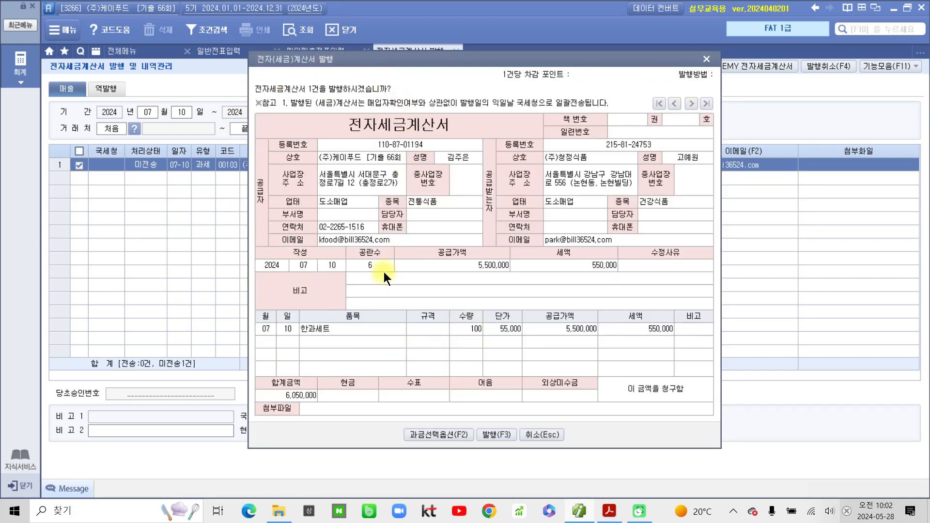
left_click(496, 435)
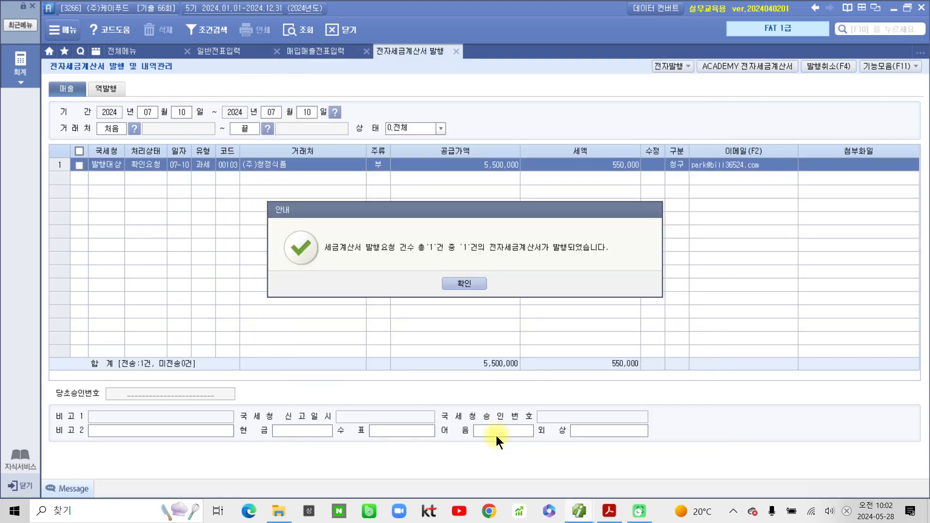
left_click(463, 283)
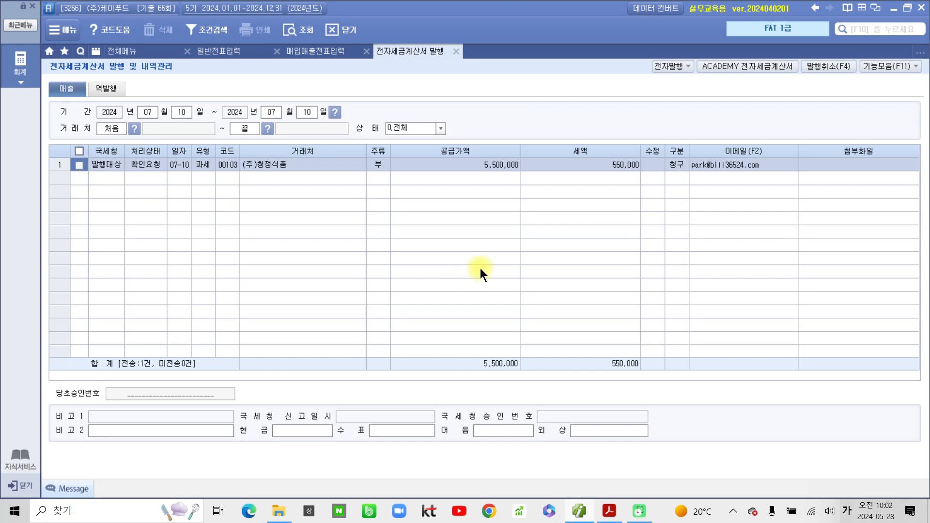
- Log in to the ACADEMY e-tax invoice service and list the unsent sales invoices
left_click(769, 66)
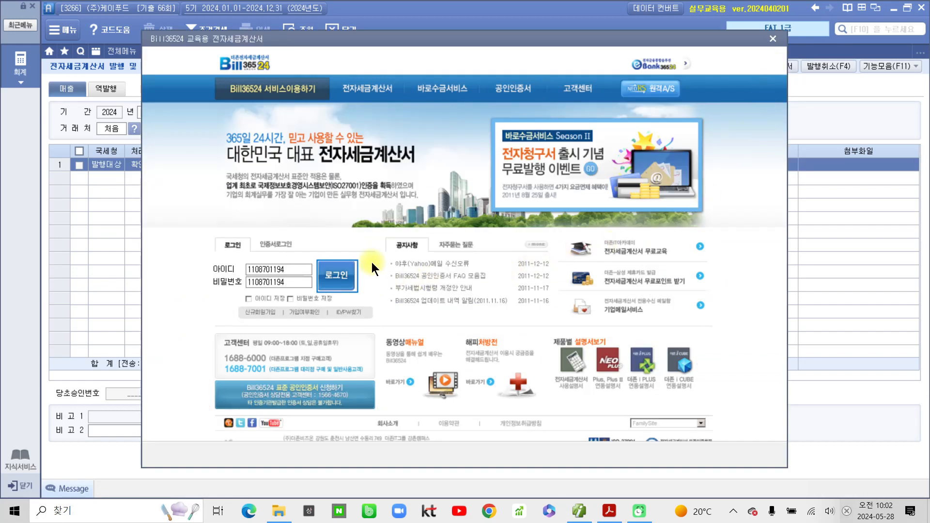
left_click(338, 276)
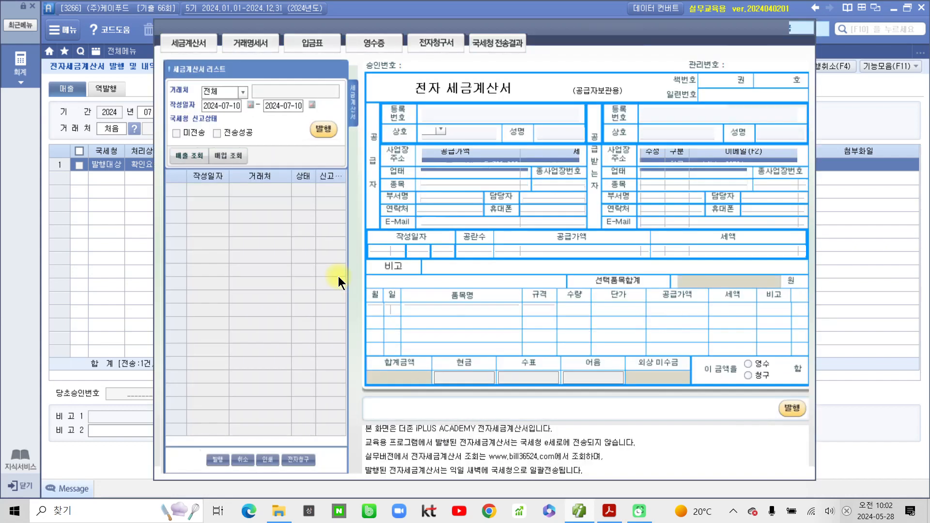
left_click(176, 133)
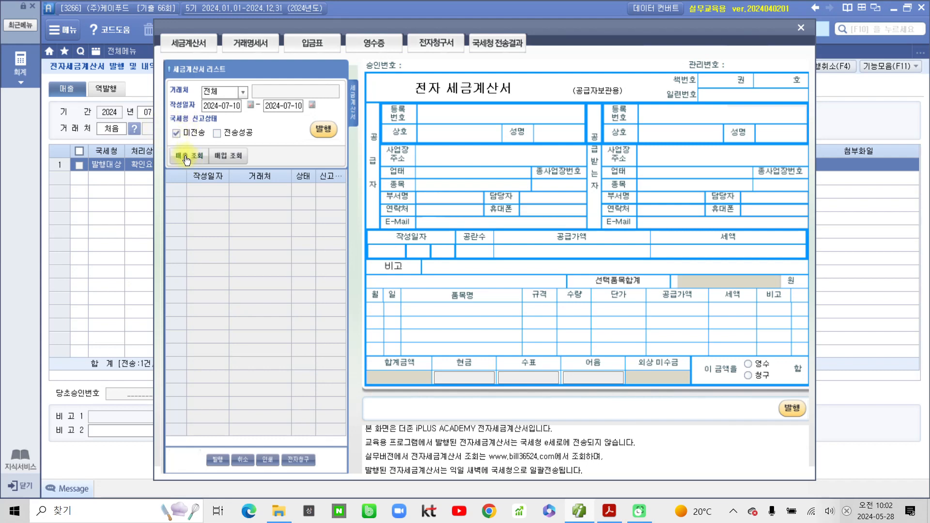
left_click(188, 156)
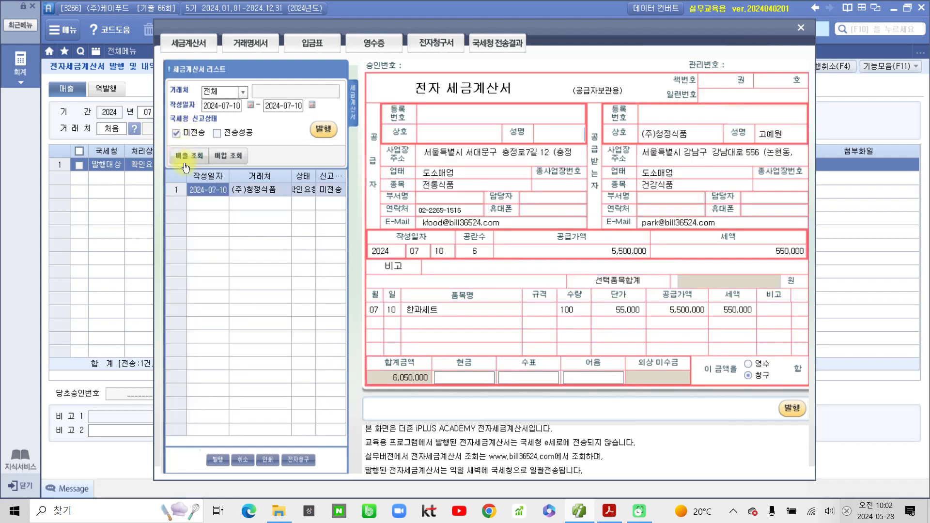
- Send the 07/10 (주)청정식품 invoice, dismiss the notices, and close the popup
left_click(323, 128)
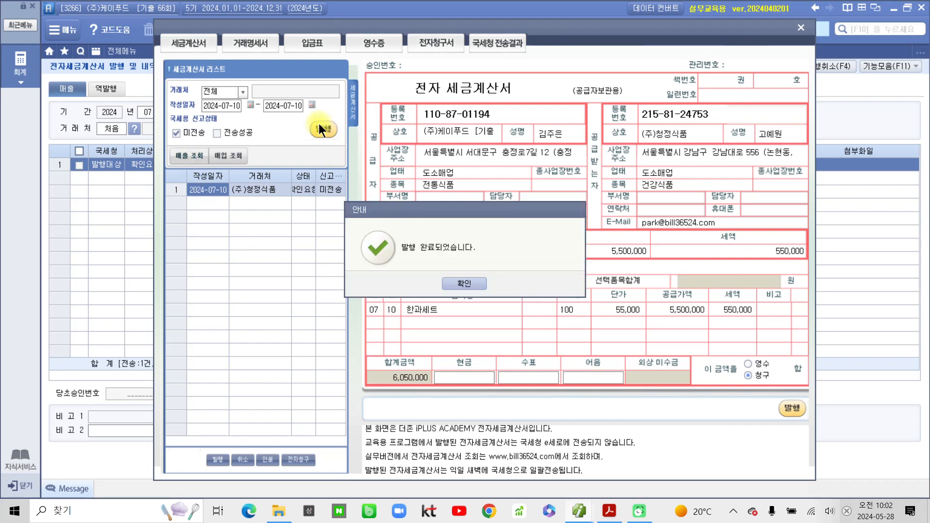
left_click(468, 283)
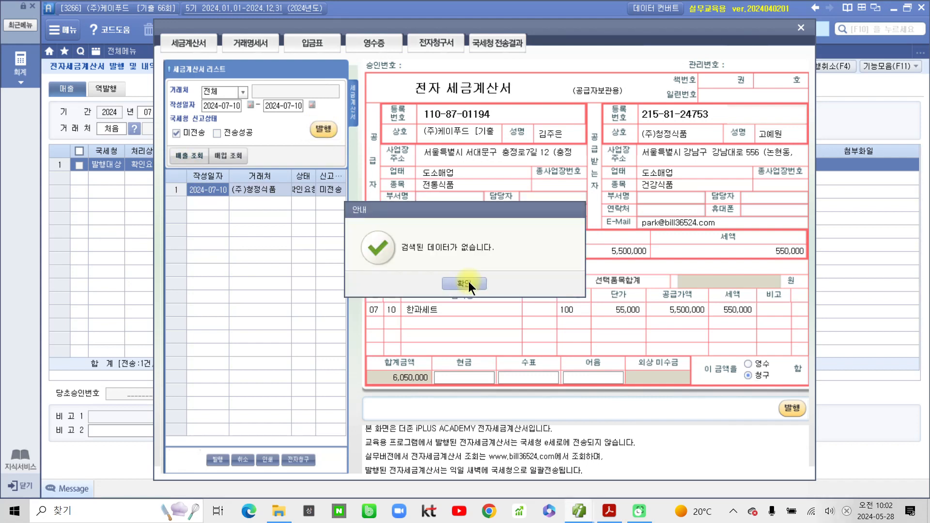
left_click(469, 282)
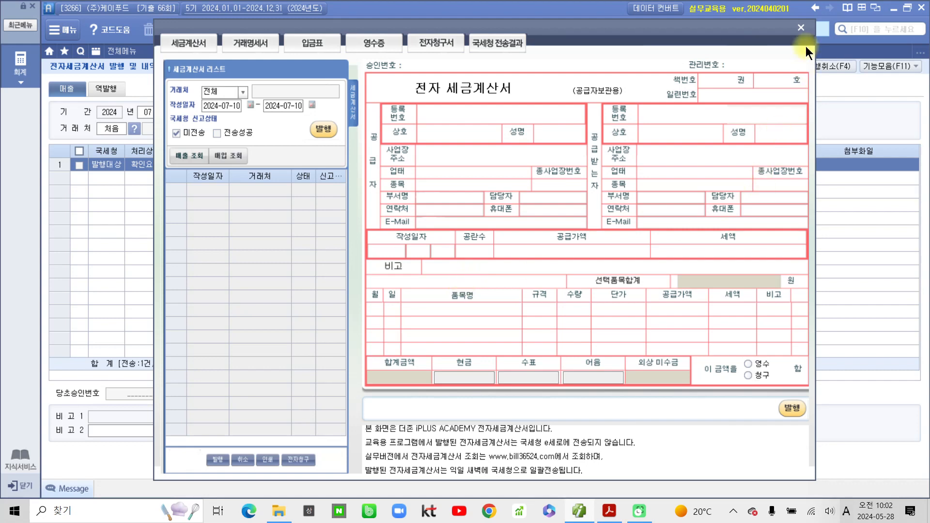
left_click(801, 28)
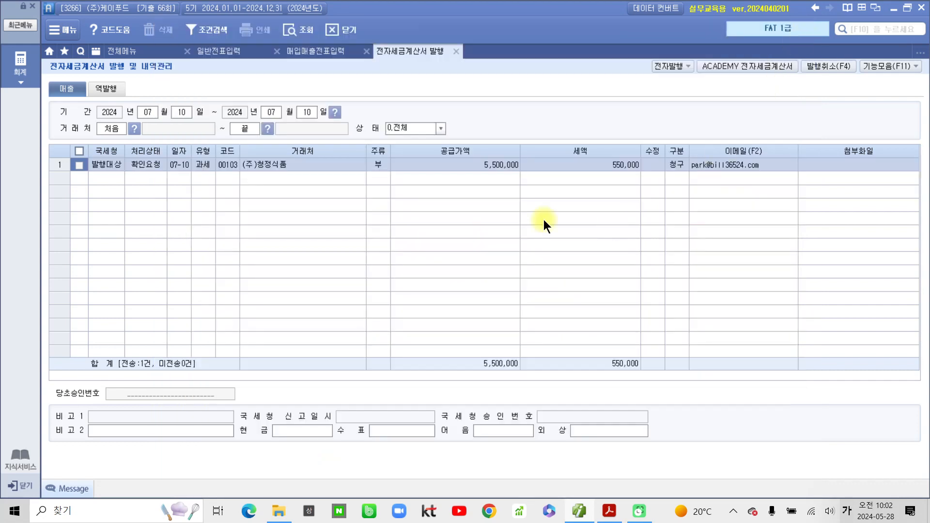
- Close the issuance tab, review the 07/10 한과세트 sale's journal lines, then return to the exam PDF
left_click(453, 52)
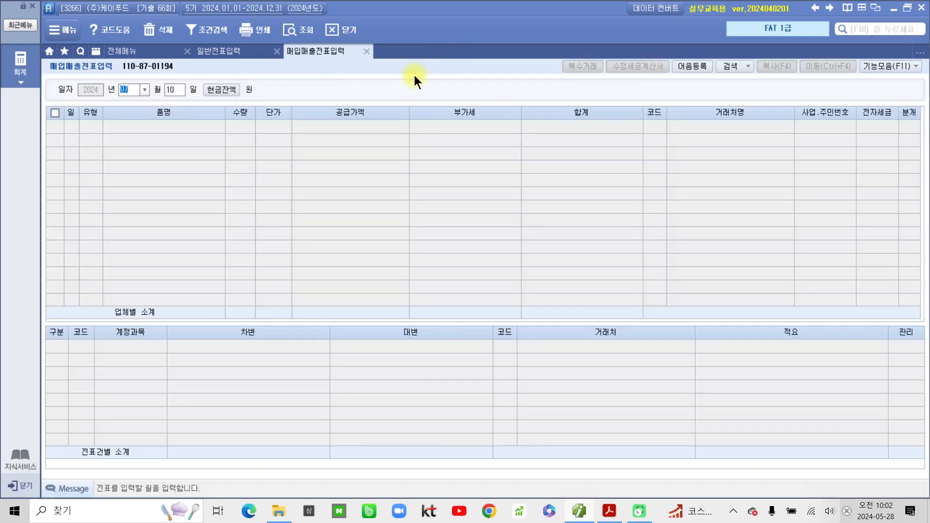
left_click(298, 29)
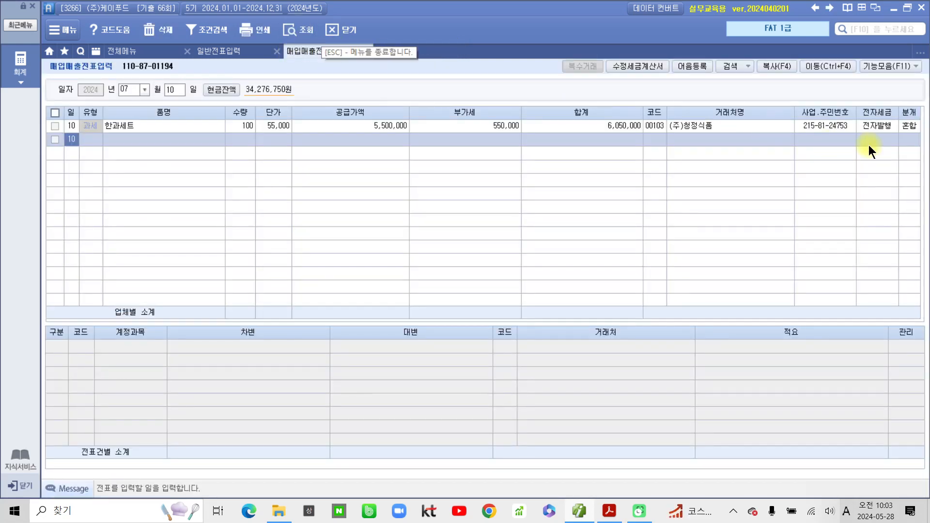
left_click(908, 126)
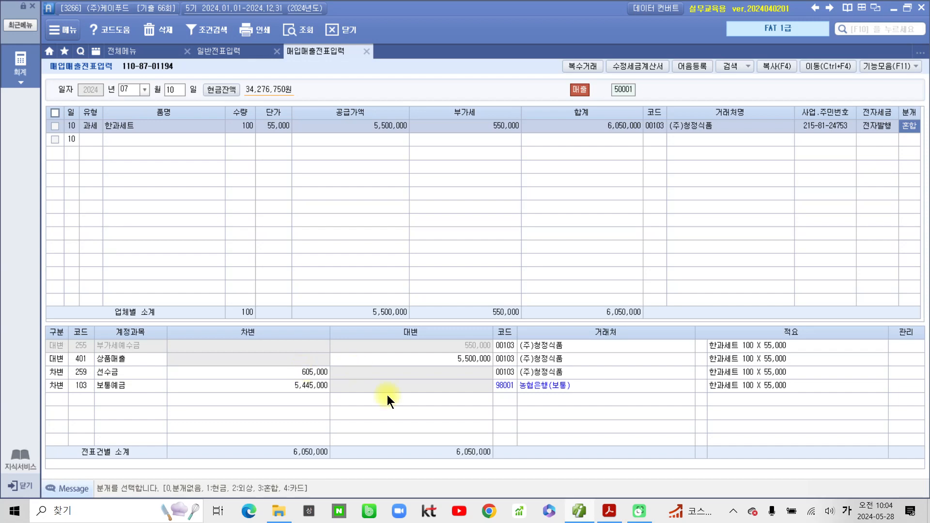
left_click(609, 511)
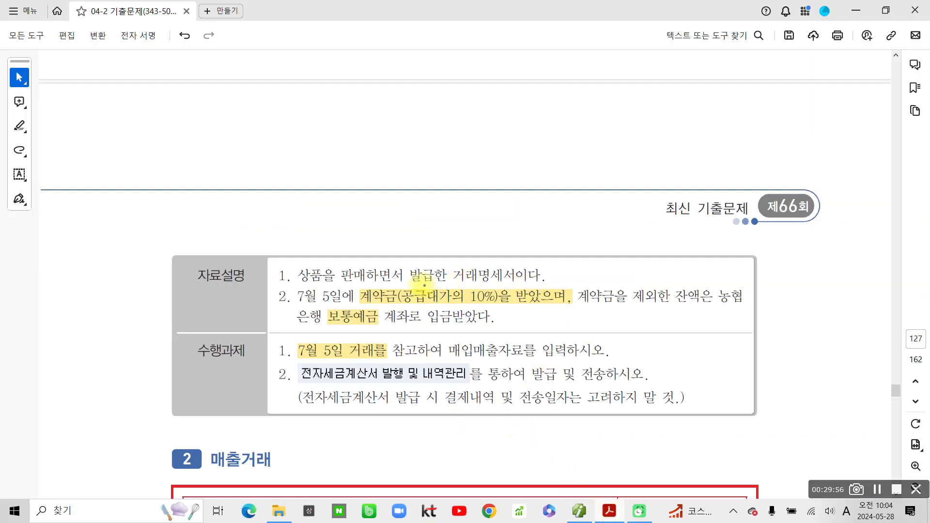
- Mark the 10% deposit wording and the 6,050,000 total with the screen pen
left_click_drag(405, 286, 508, 306)
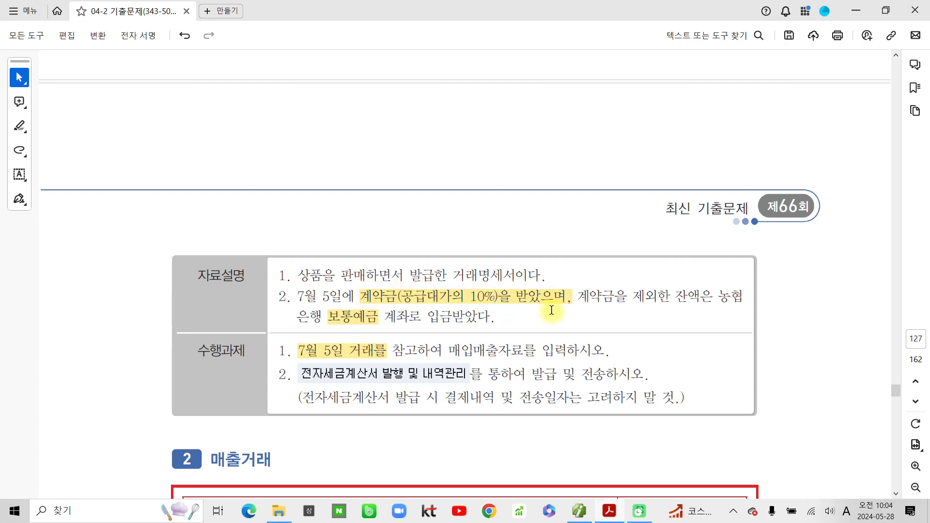
scroll(556, 300, "up", 10)
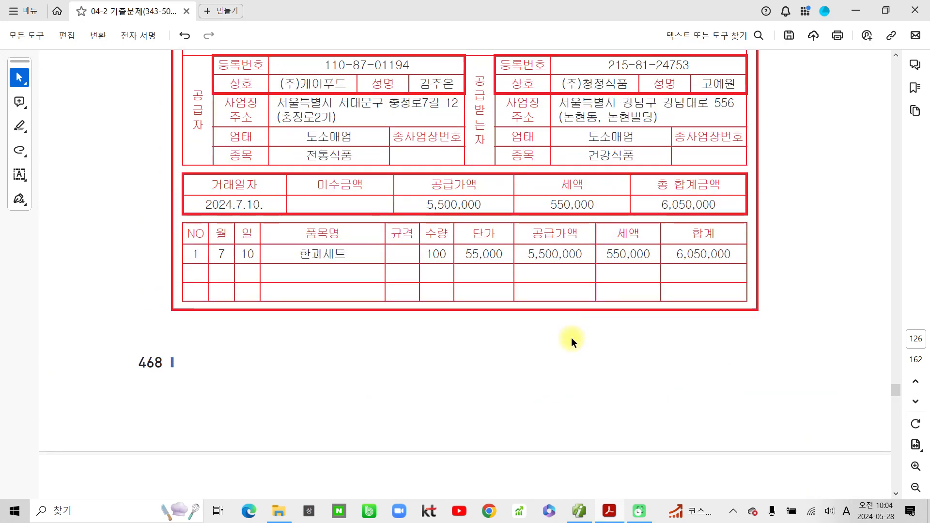
mouse_move(627, 181)
left_mouse_down()
mouse_move(724, 209)
mouse_move(635, 188)
left_mouse_up()
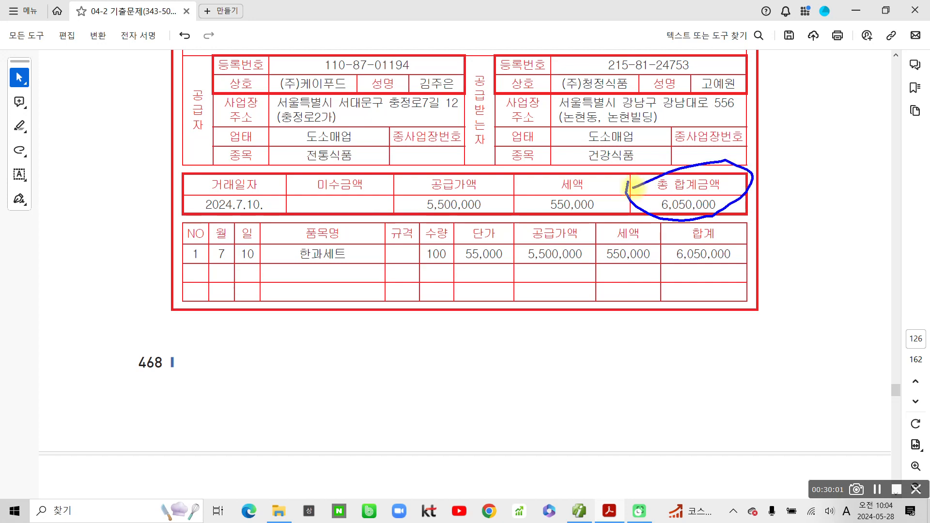
mouse_move(627, 327)
left_mouse_down()
mouse_move(601, 383)
mouse_move(595, 361)
mouse_move(649, 385)
mouse_move(644, 368)
left_mouse_up()
left_click_drag(687, 345, 678, 386)
left_click_drag(721, 380, 779, 379)
mouse_move(760, 430)
left_mouse_down()
mouse_move(561, 373)
mouse_move(763, 438)
left_mouse_up()
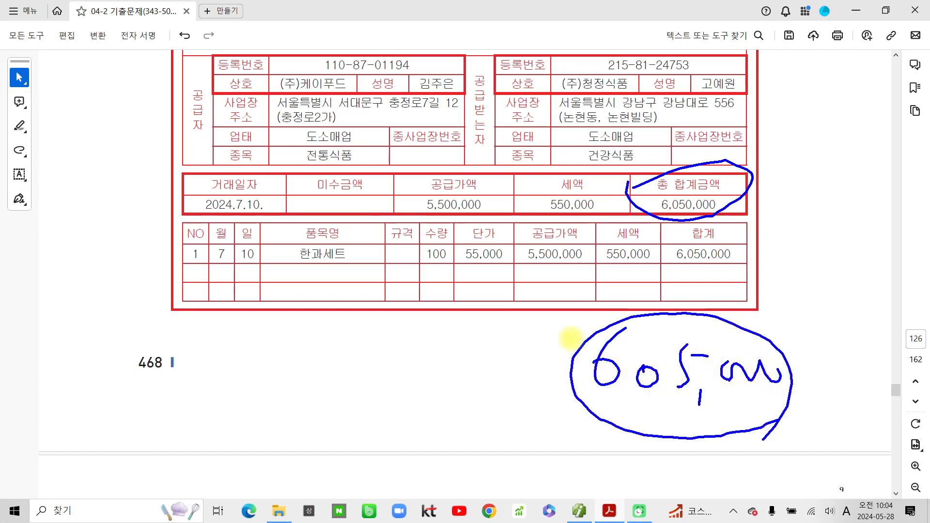
- Clear the pen marks and scroll down to problem 2, the (주)예림유통 수정전자세금계산서
key("Escape")
scroll(571, 347, "down", 5)
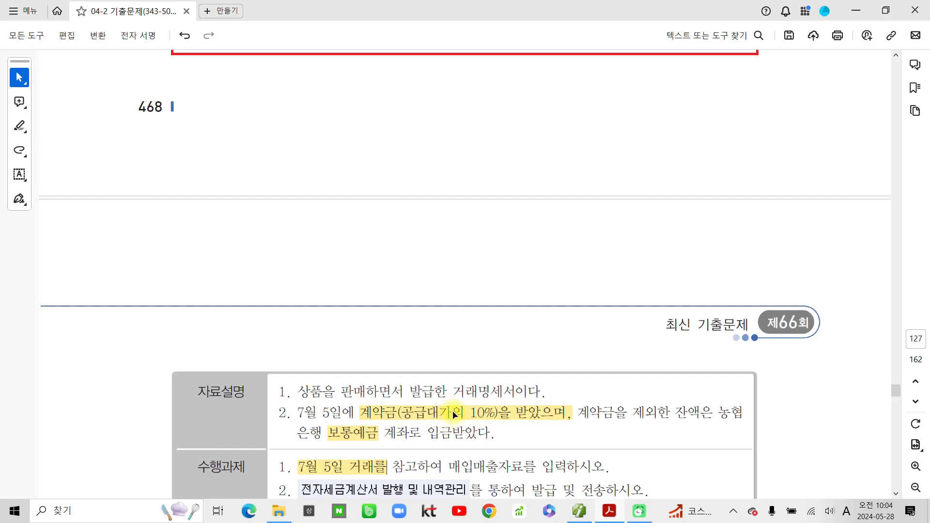
scroll(452, 417, "down", 1)
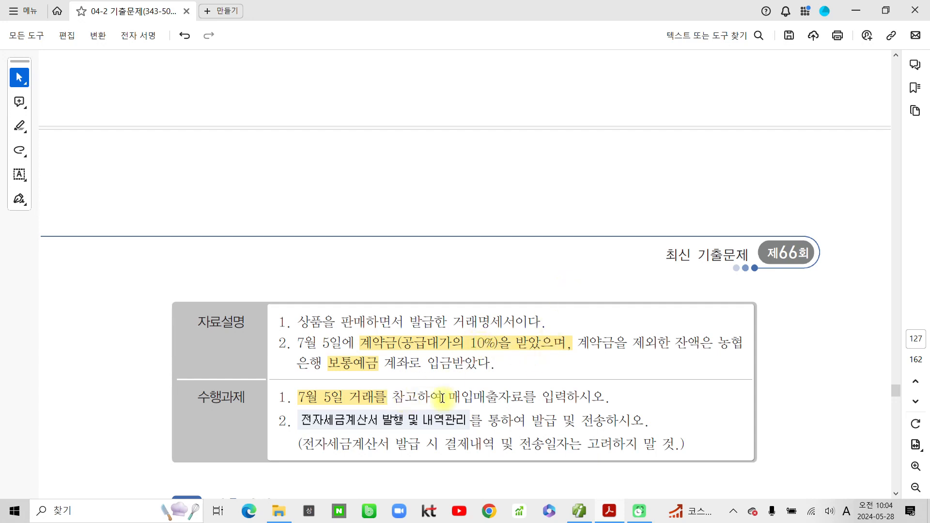
scroll(532, 411, "down", 2)
scroll(536, 408, "down", 7)
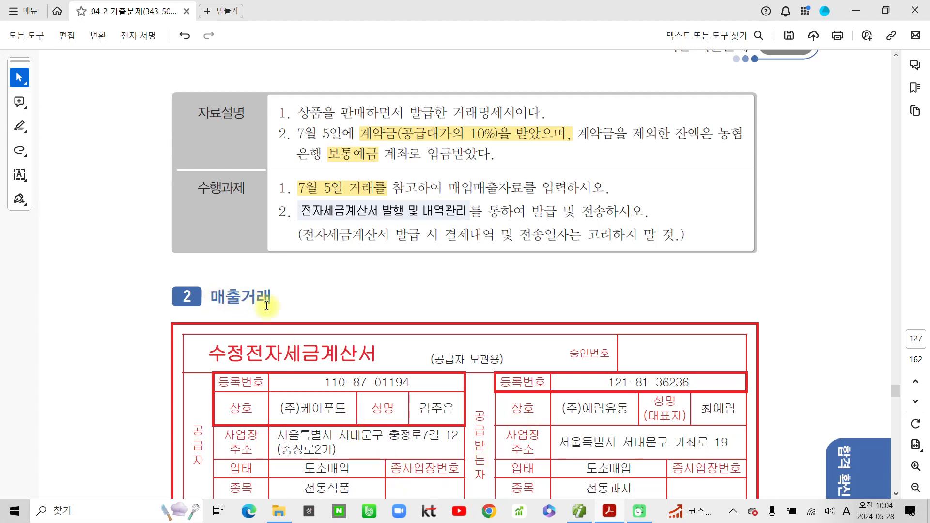
- Highlight 수정, 7월 17일 and 외상매출금과 상계처리하기로 in the problem text
scroll(268, 310, "down", 1)
scroll(270, 314, "down", 2)
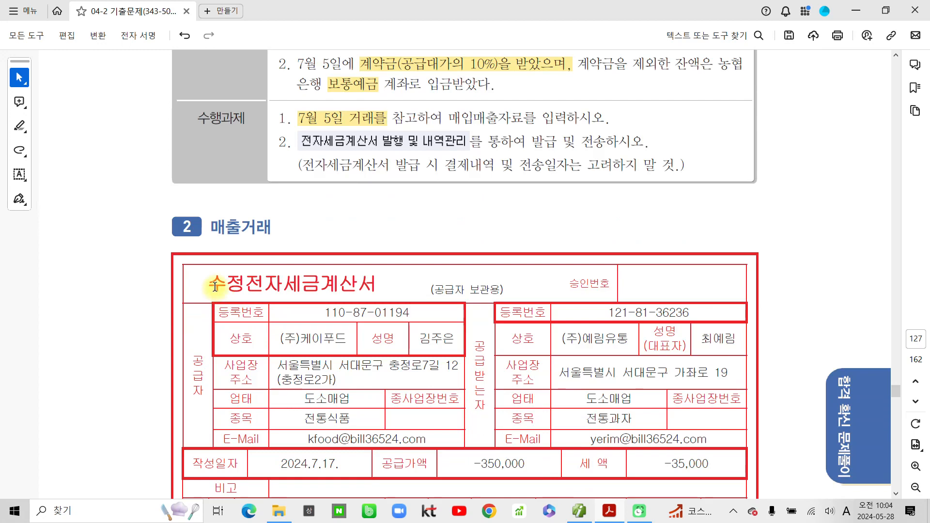
left_click_drag(211, 283, 246, 282)
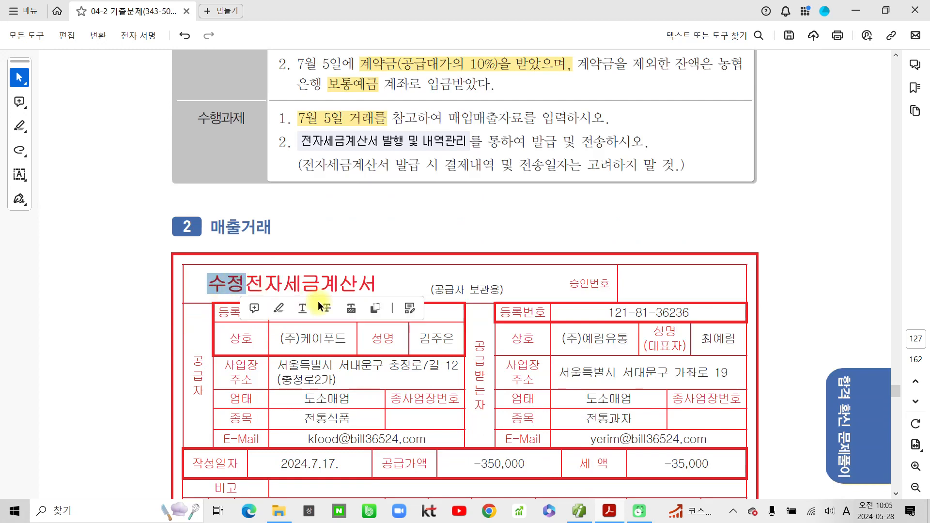
left_click(285, 316)
scroll(315, 386, "down", 15)
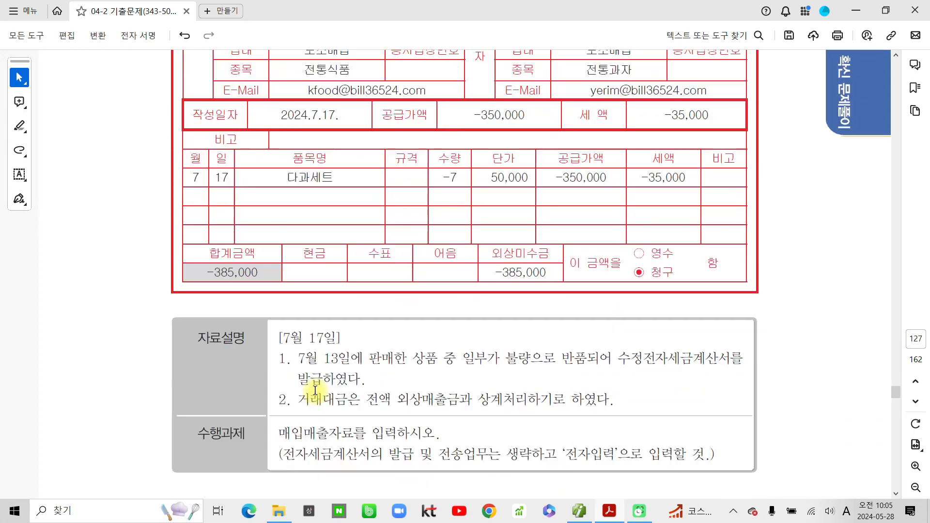
left_click_drag(283, 337, 337, 337)
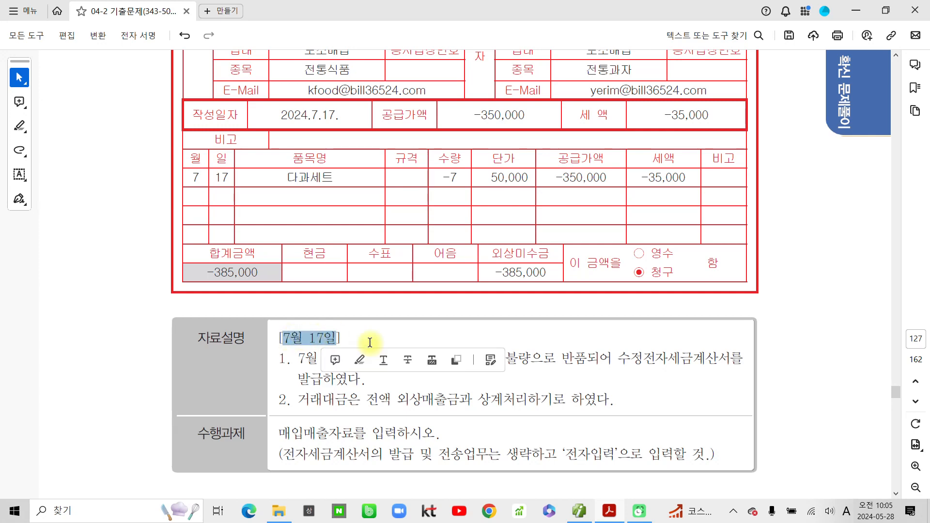
left_click(359, 359)
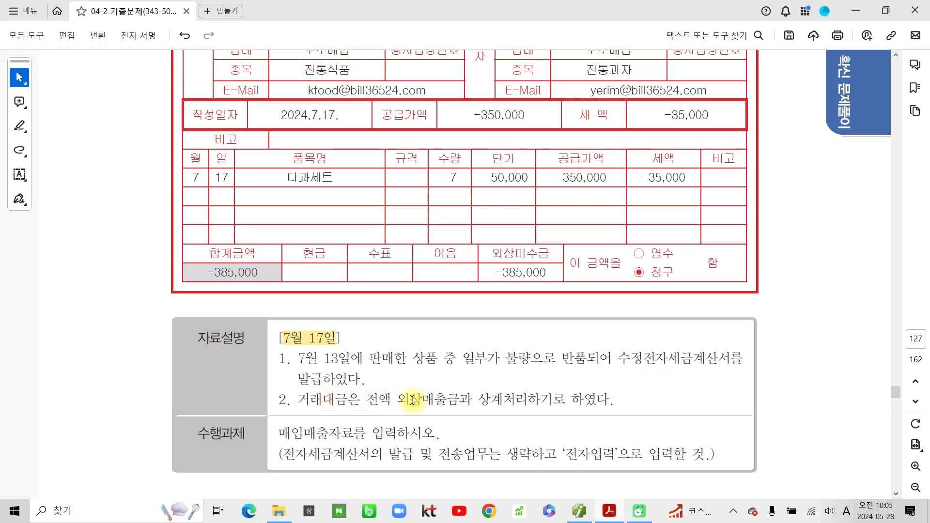
left_click_drag(399, 400, 566, 400)
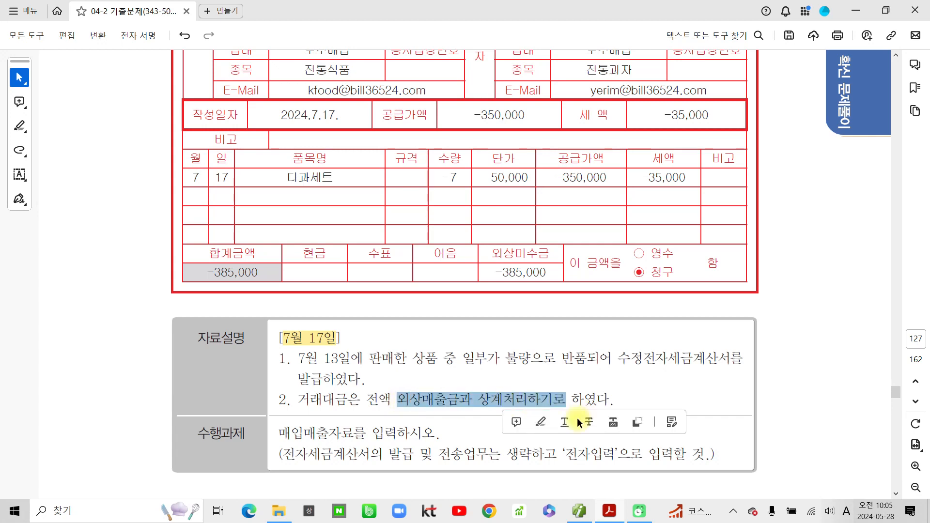
left_click(539, 421)
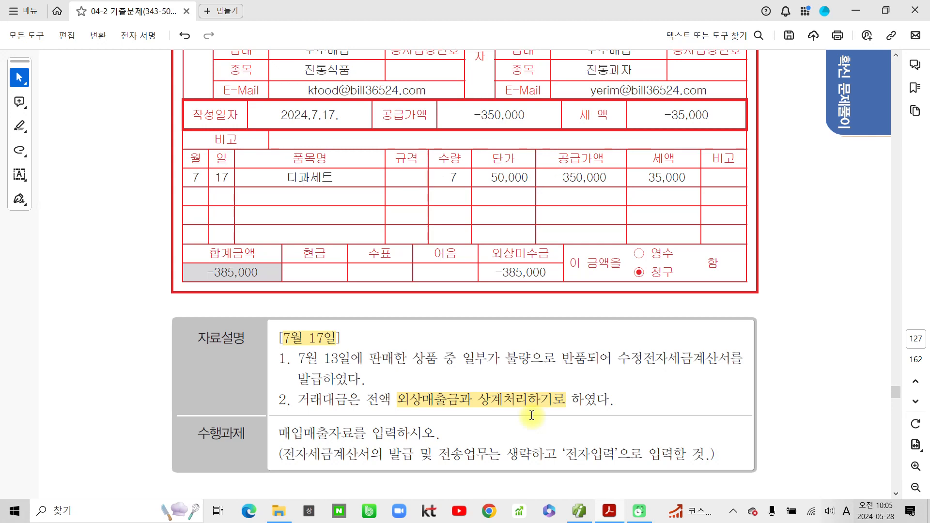
- Highlight 매입매출자료를 입력하시오 and 전자입력, then return to 더존 Smart A
scroll(531, 415, "down", 3)
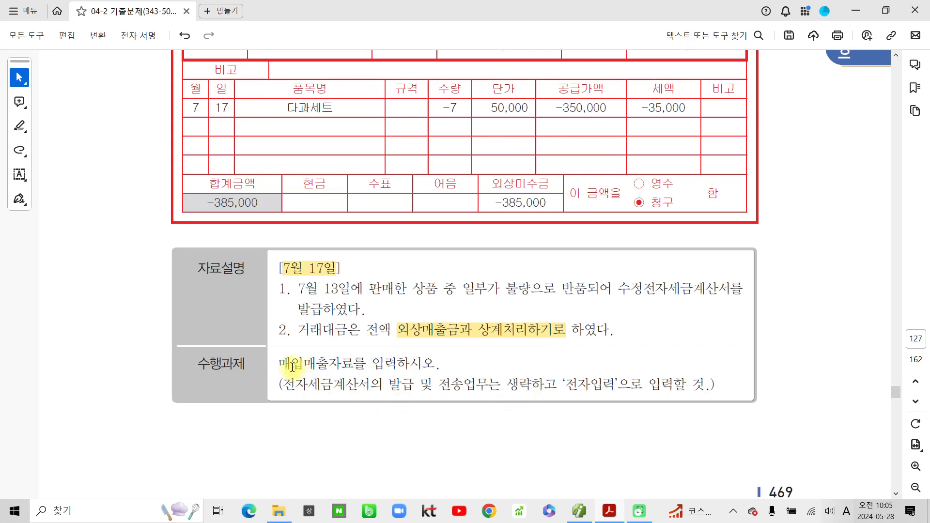
left_click_drag(279, 363, 434, 364)
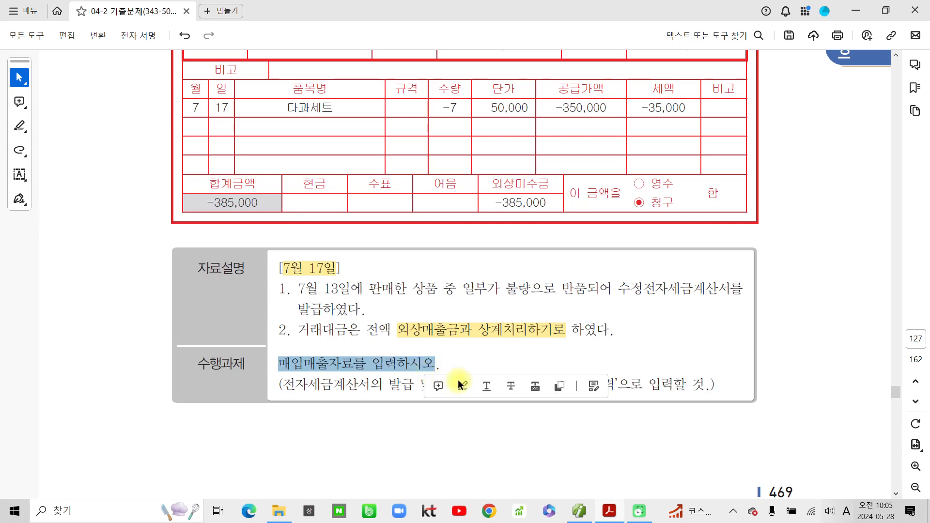
left_click(463, 387)
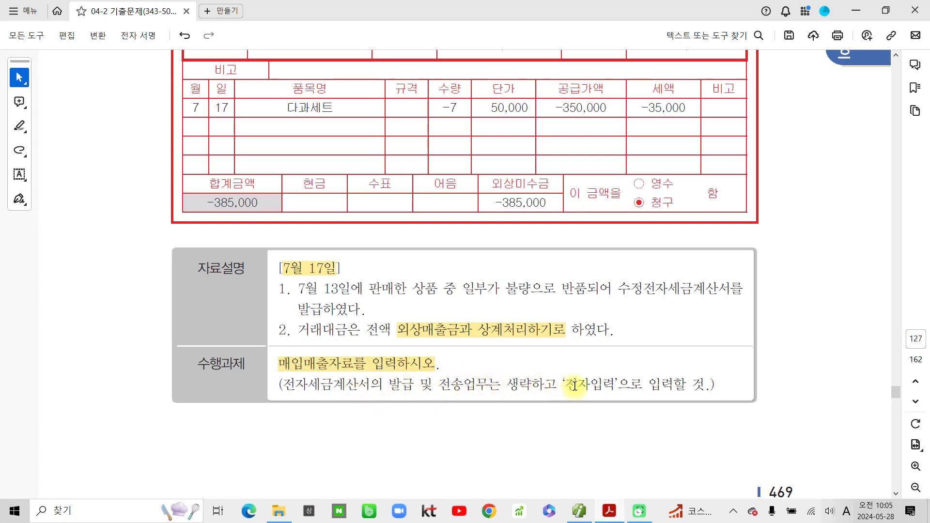
left_click_drag(565, 386, 613, 387)
left_click(649, 407)
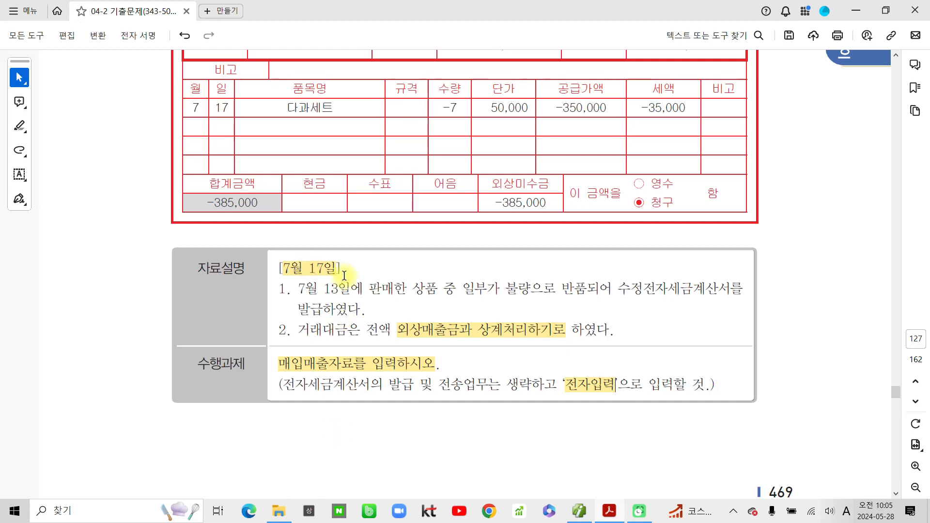
scroll(347, 273, "up", 2)
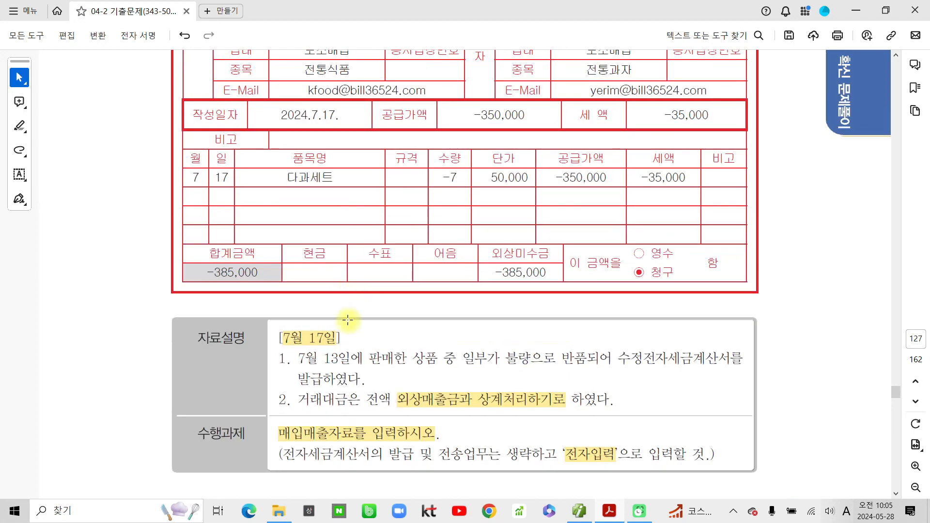
left_click(579, 510)
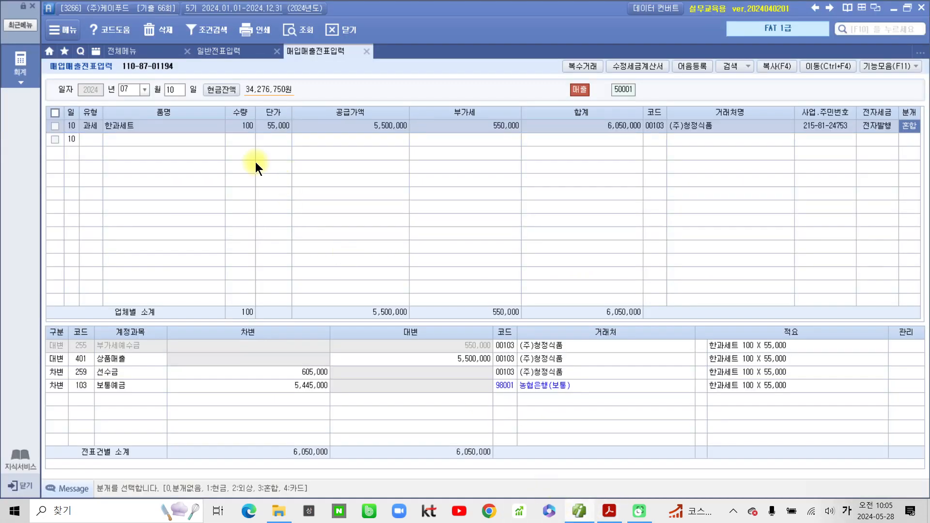
- Start a 07/17 과세 (11) sale line for 다과세트, quantity -7 at 50,000
left_click(172, 89)
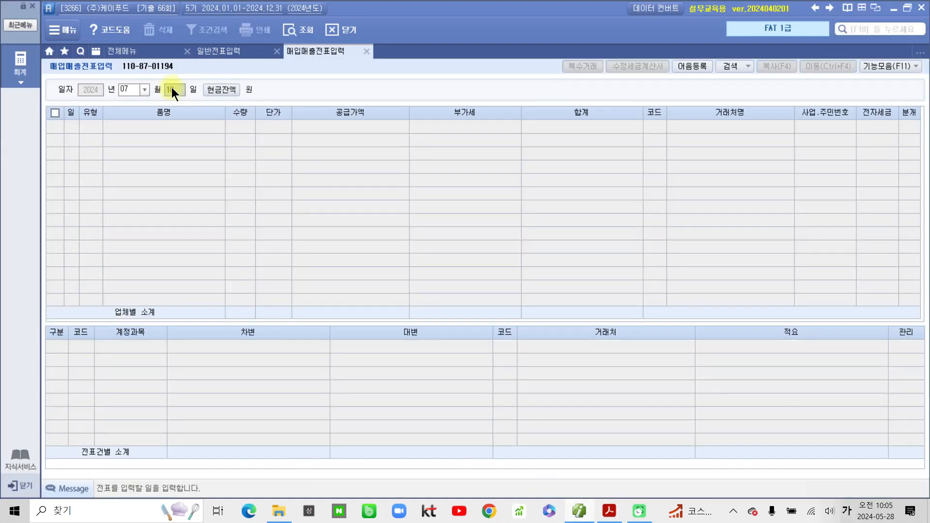
type("17")
key("Return")
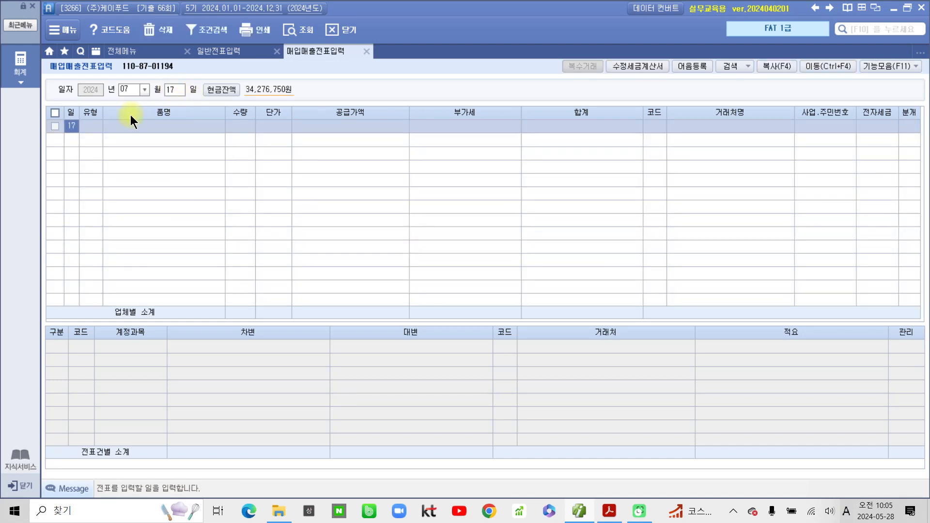
key("Return")
type("11")
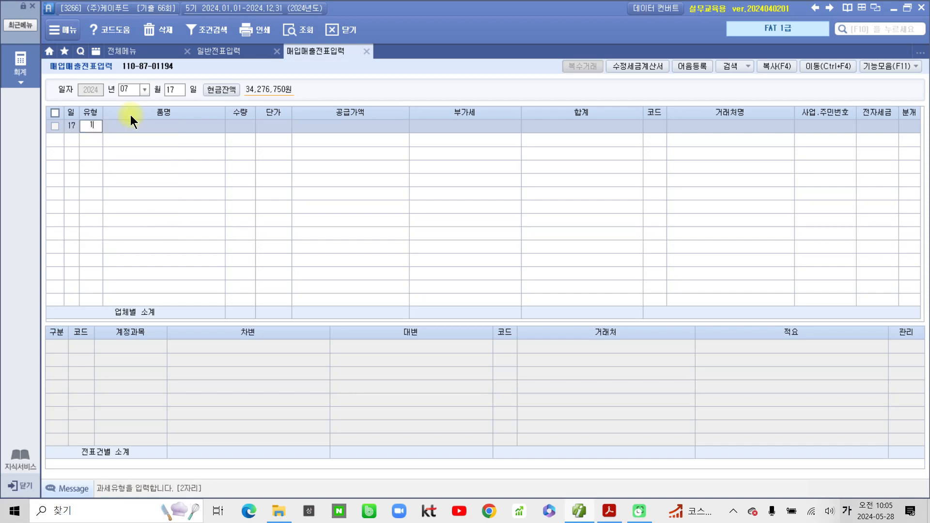
key("Return")
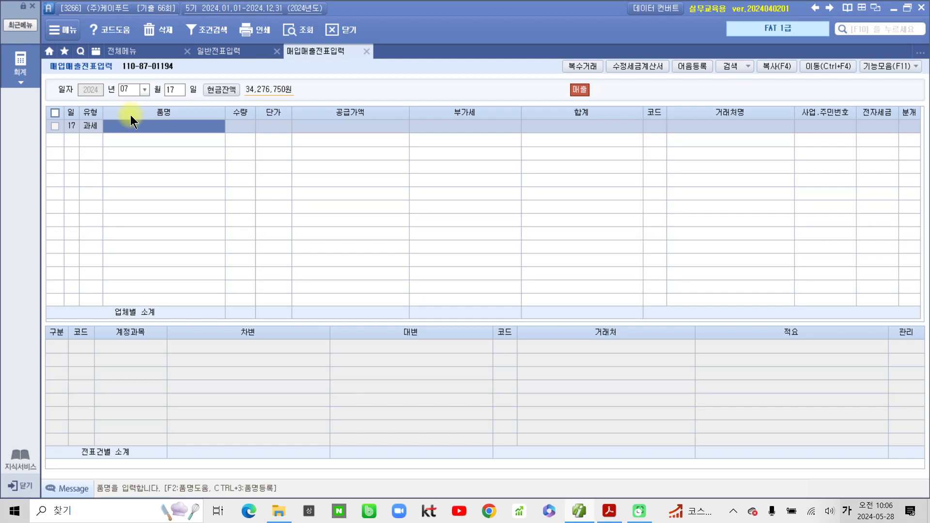
type("내")
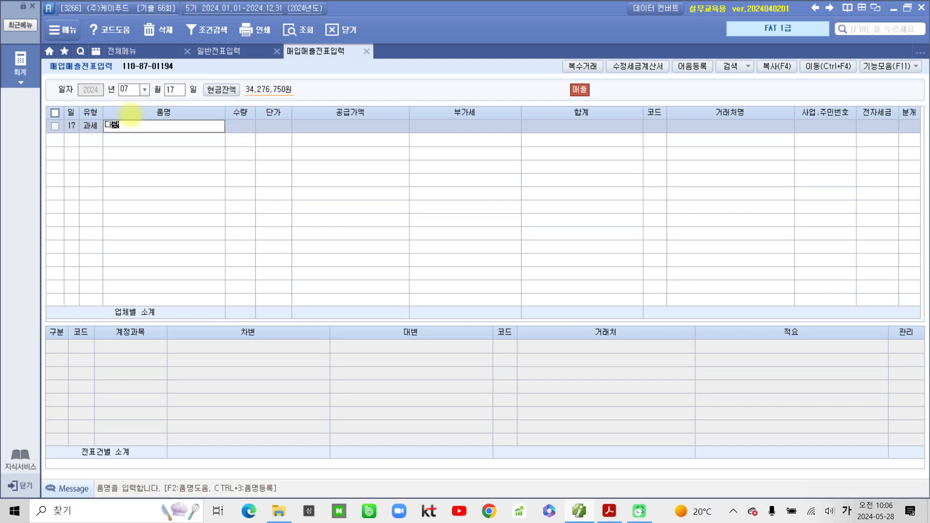
type("과세트")
key("Return")
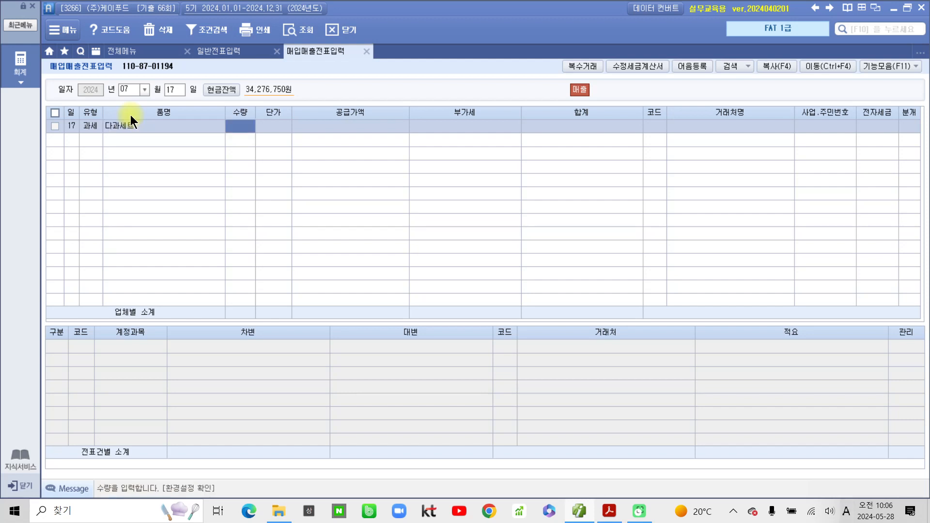
type("-7")
key("Return")
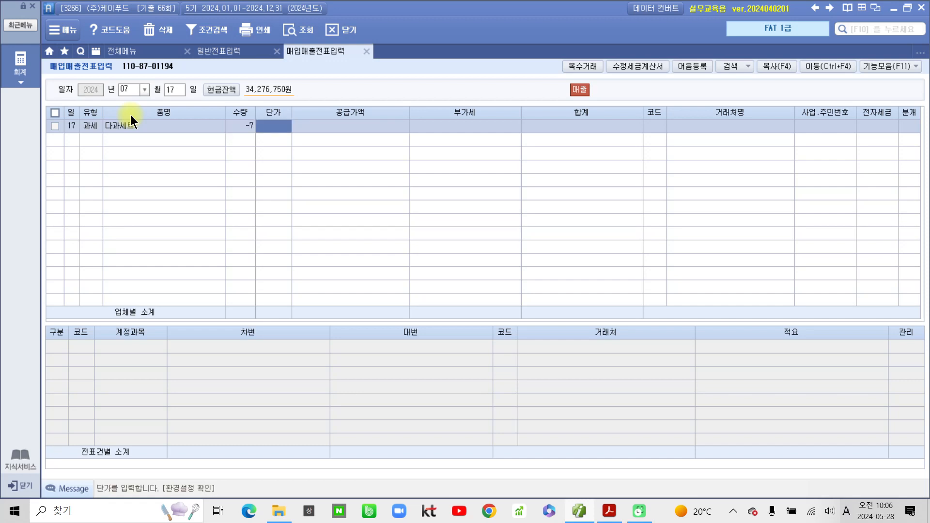
type("500000")
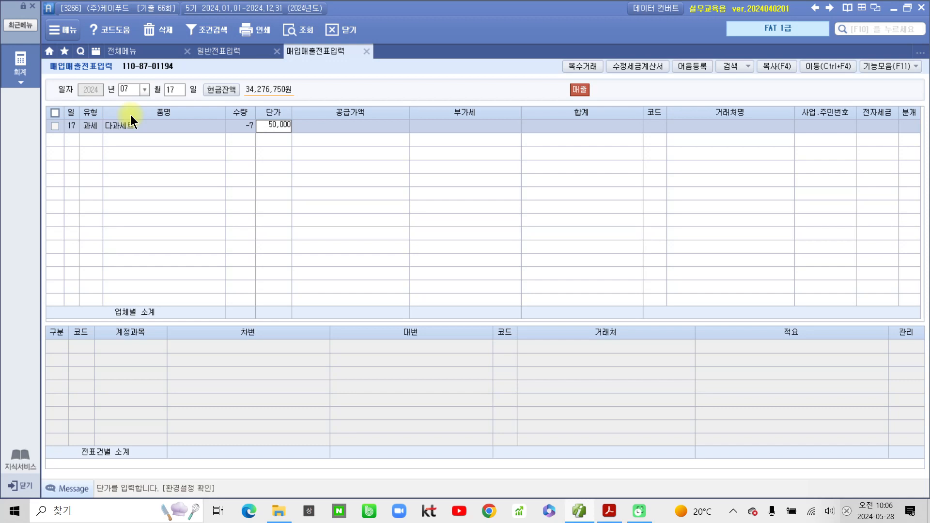
key("Return")
key("Return")
key("Return")
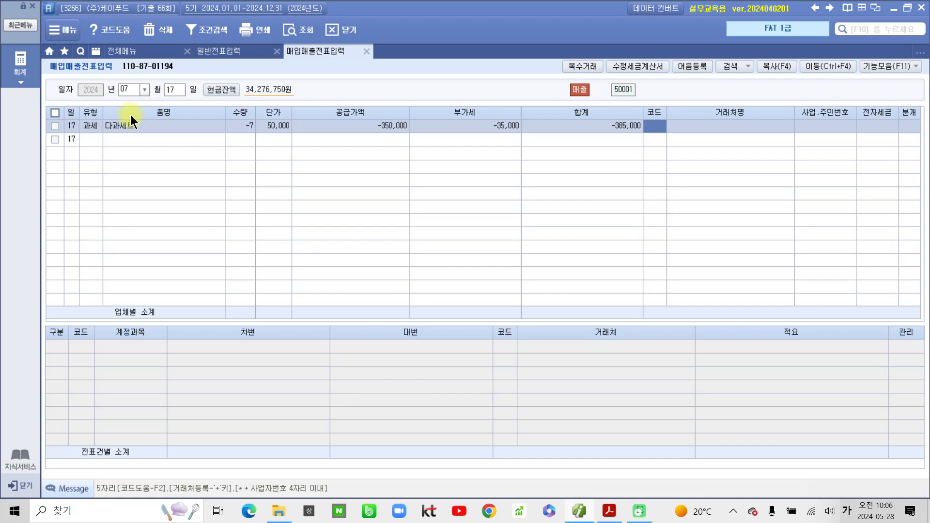
- Set the partner to (주)예림유통, mark it 전자입력, and journalise as 외상
type("웰")
key("Return")
key("Return")
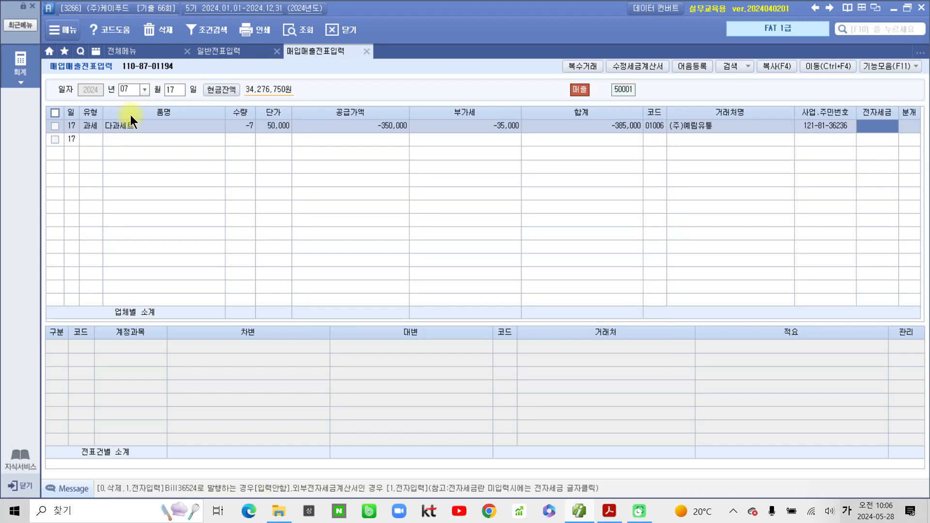
type("1")
key("Return")
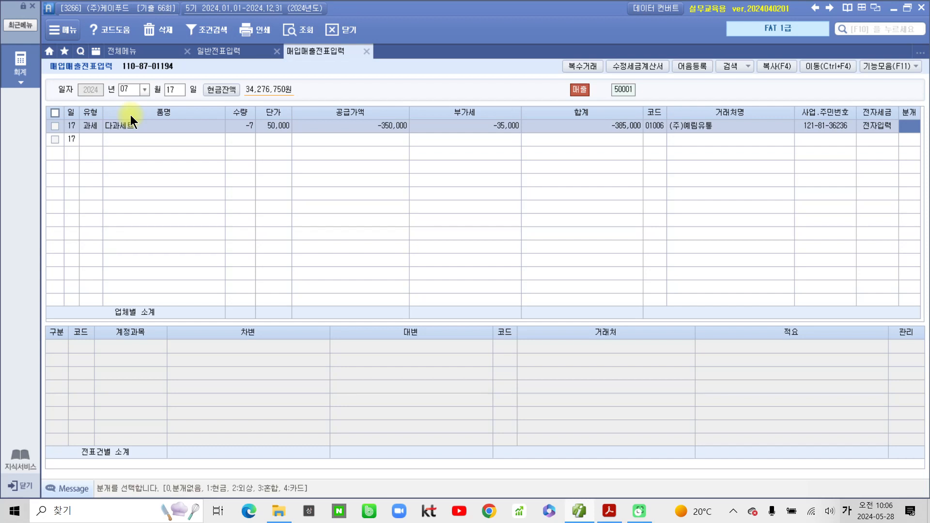
type("2")
key("Return")
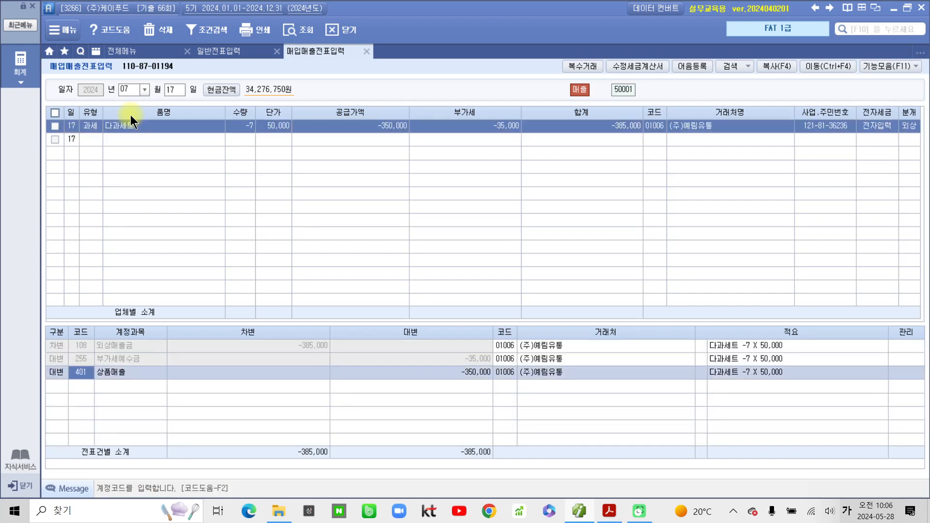
- Check the 외상매출금, 부가세예수금 and 상품매출 journal lines, then return to the PDF
left_click(123, 348)
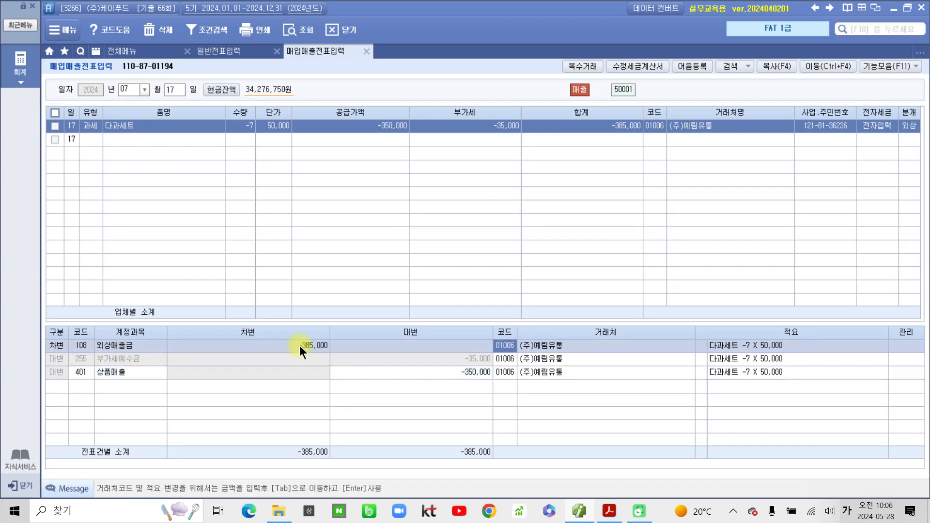
left_click(225, 359)
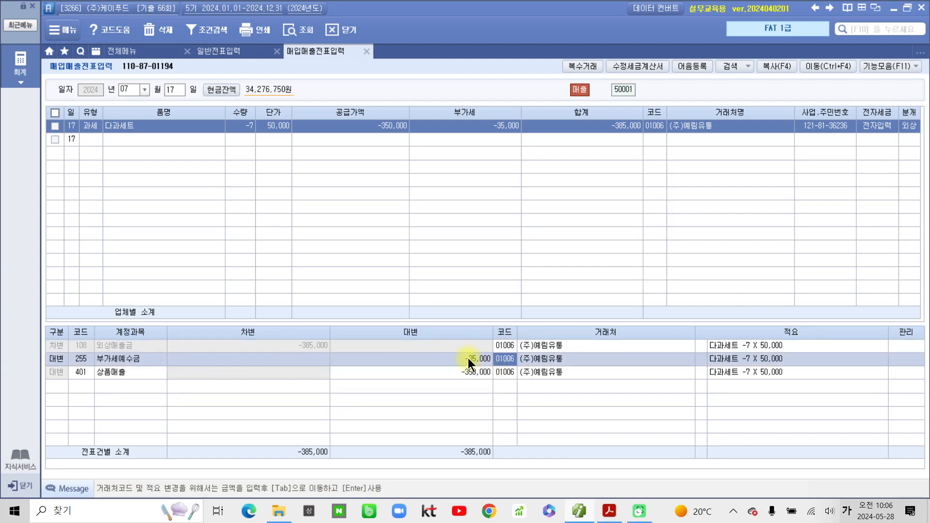
left_click(133, 372)
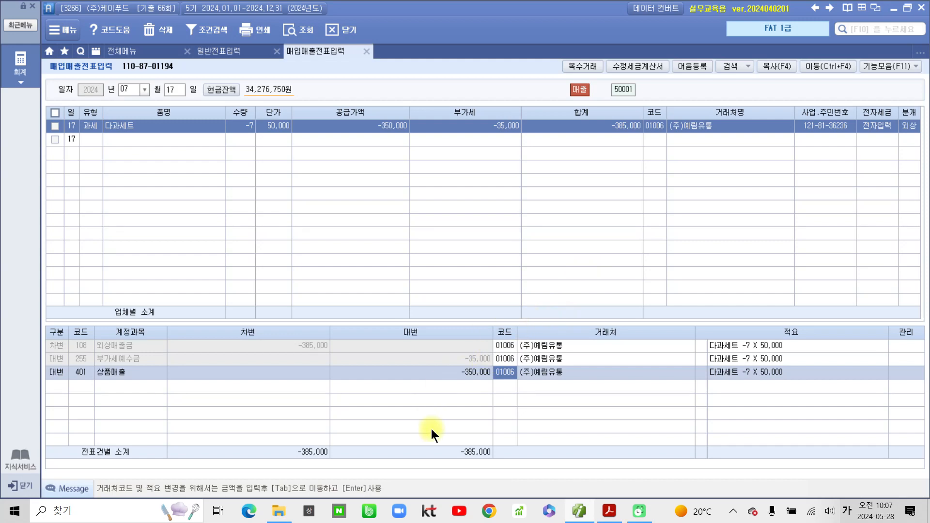
mouse_move(611, 513)
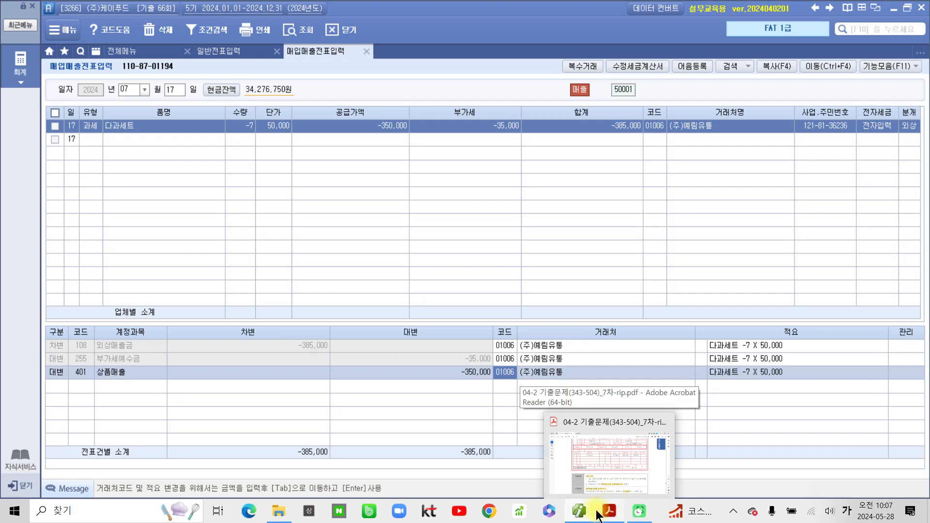
left_click(600, 515)
- Scroll to problem 3 and highlight 매입거래 and 카드매출
scroll(431, 397, "down", 4)
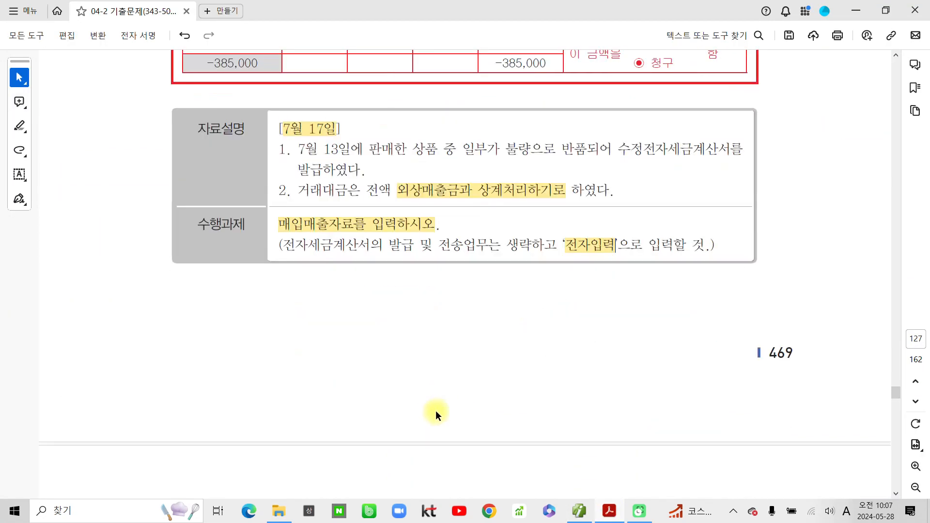
scroll(435, 410, "down", 4)
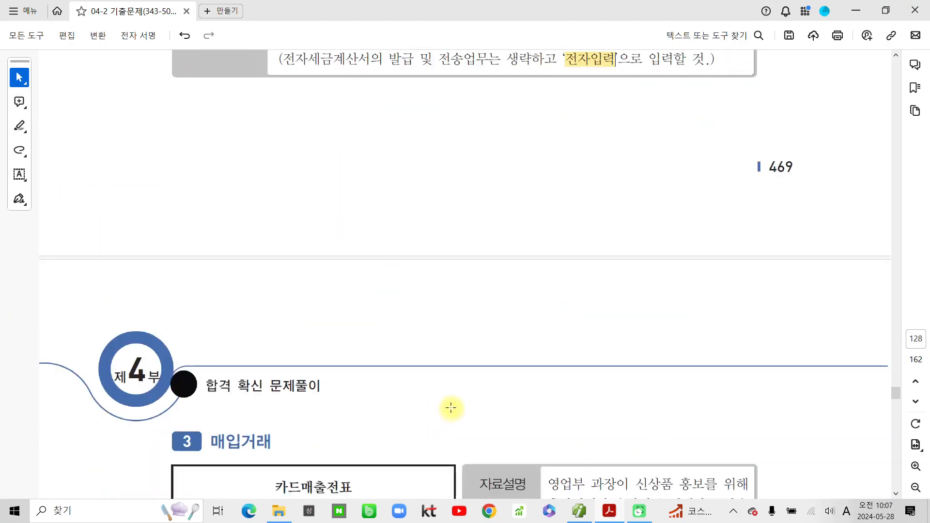
scroll(346, 373, "down", 5)
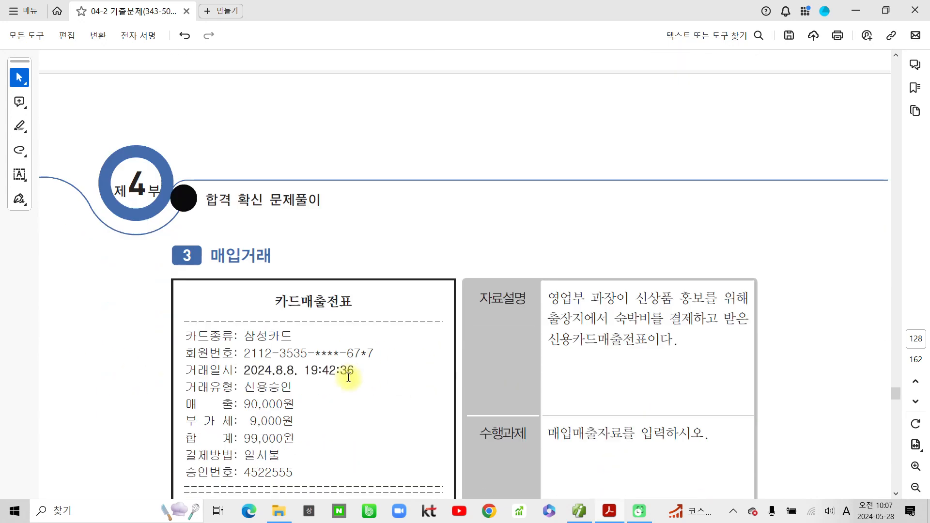
left_click_drag(210, 186, 272, 188)
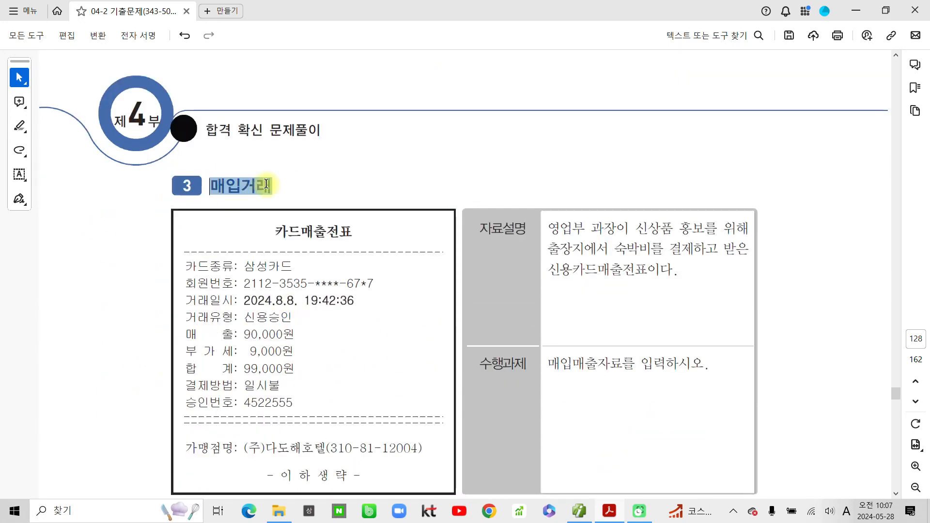
left_click(304, 208)
left_click_drag(274, 232, 326, 232)
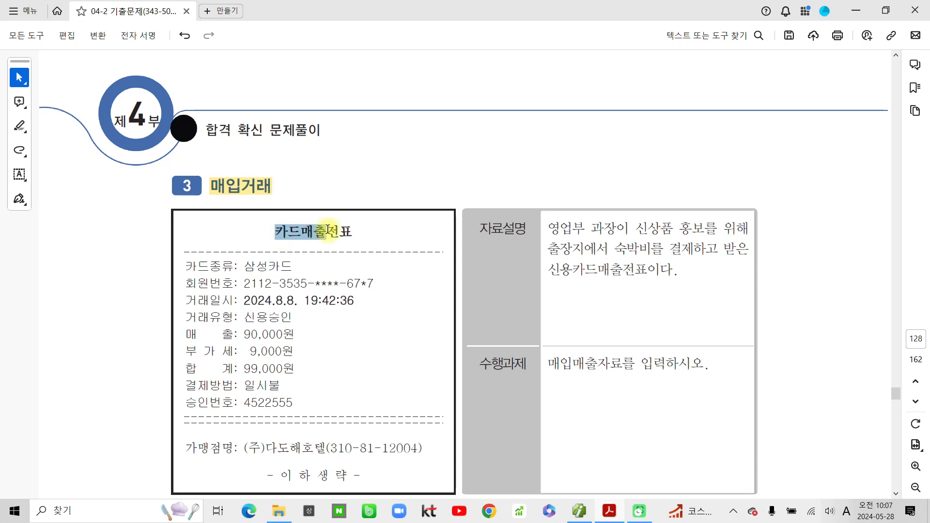
left_click(367, 255)
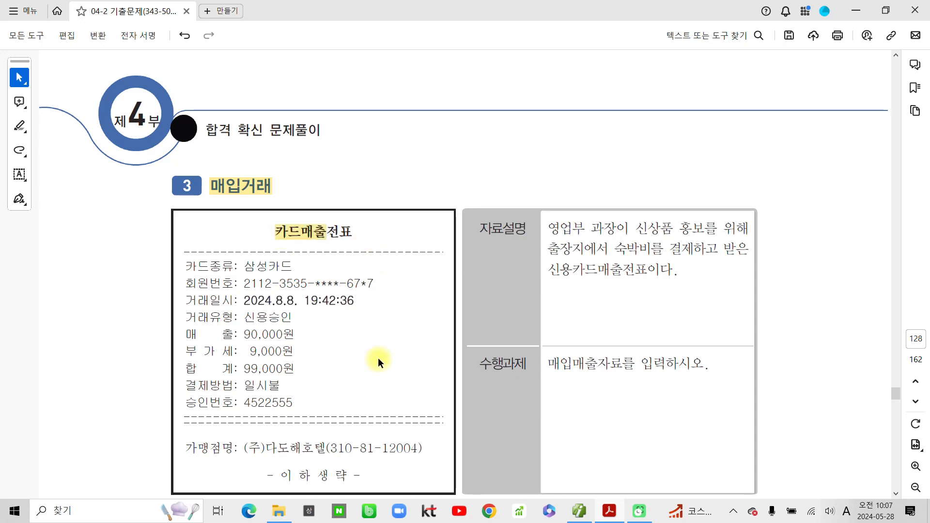
- Highlight 출장지에서 숙박비를, the card slip wording, 9,000원 and 2024.8.8, then return to Smart A
scroll(377, 357, "down", 1)
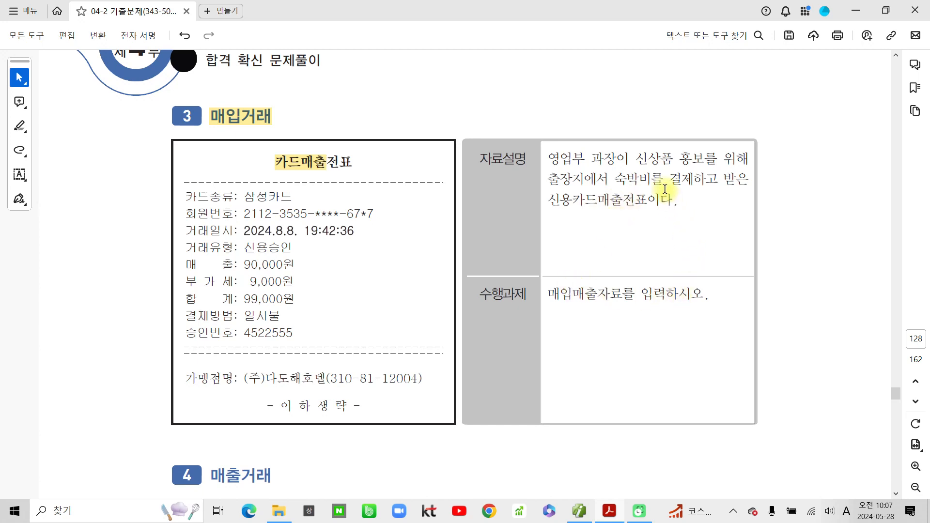
left_click_drag(663, 181, 571, 181)
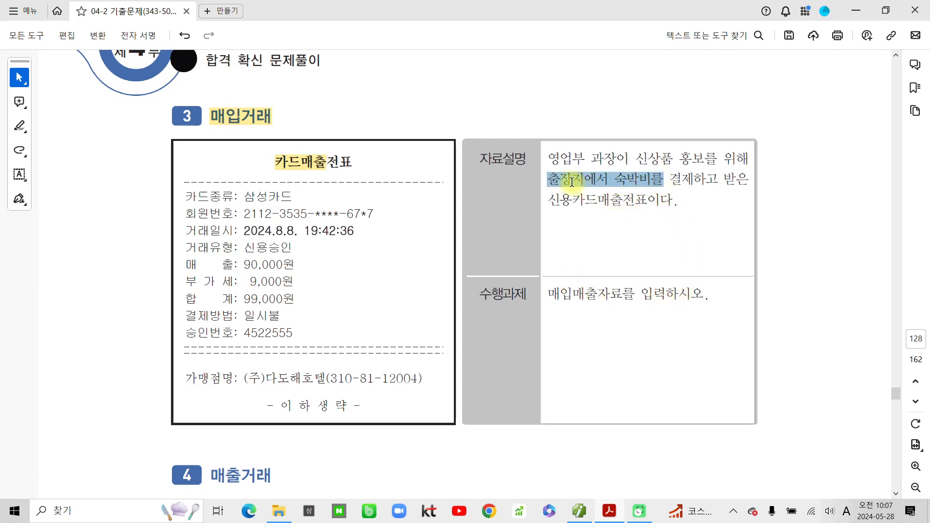
left_click(619, 200)
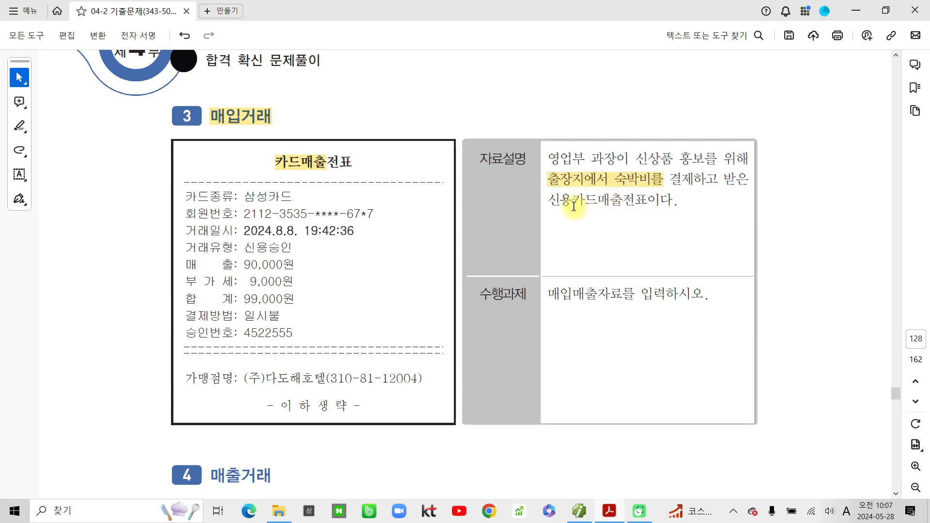
left_click_drag(560, 201, 648, 201)
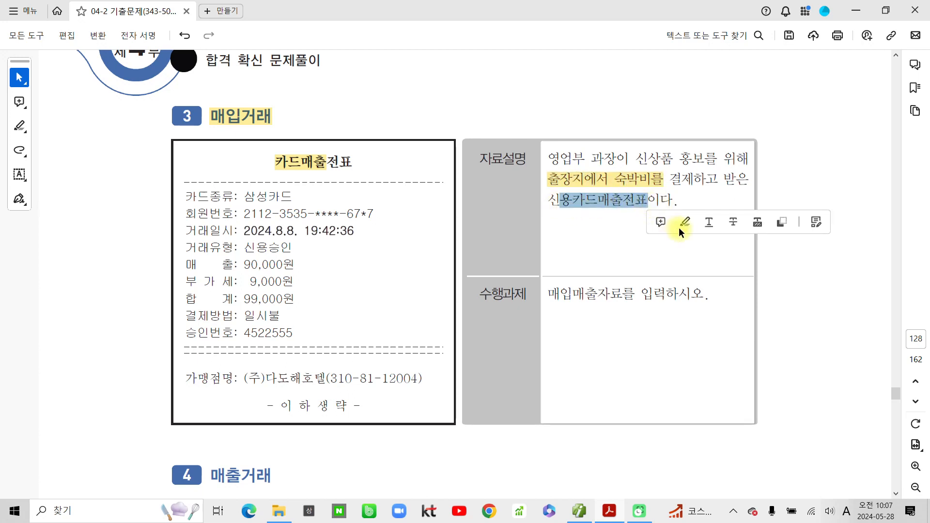
left_click(684, 222)
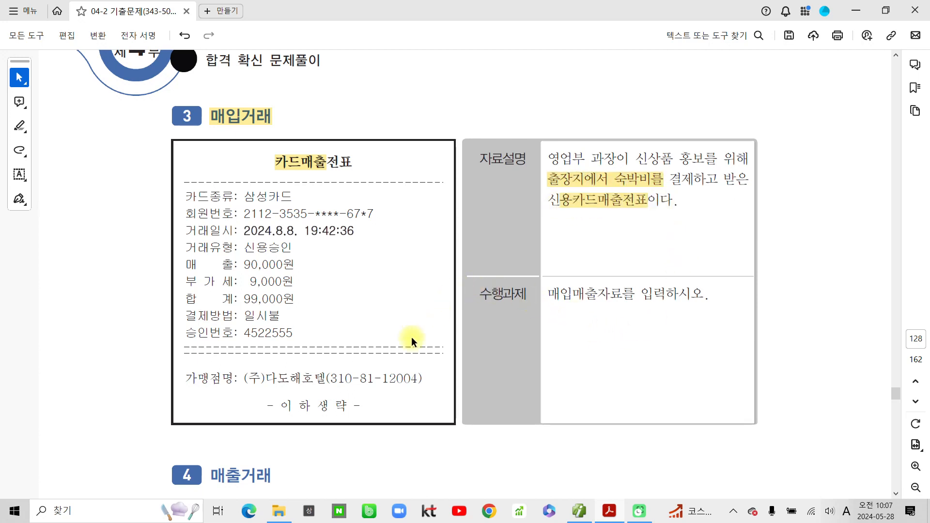
left_click_drag(249, 282, 293, 283)
left_click(330, 301)
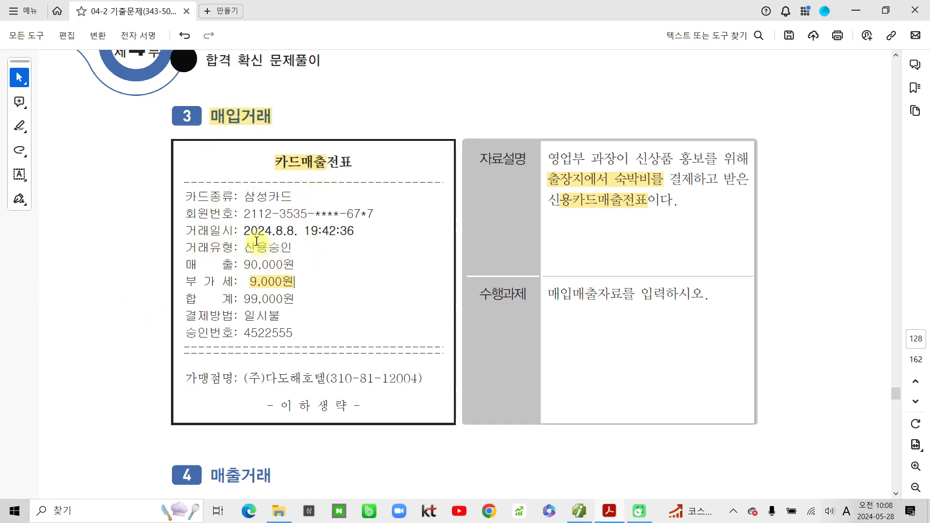
left_click_drag(294, 231, 243, 231)
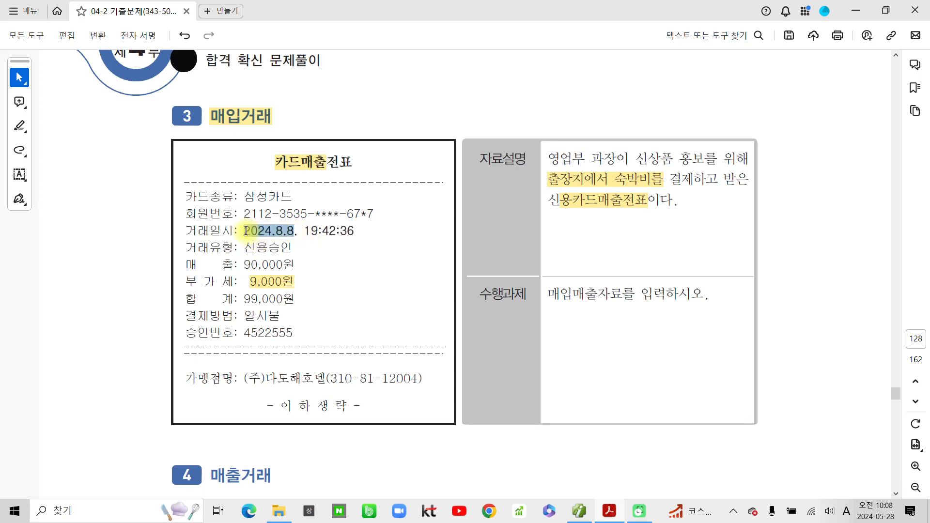
left_click(289, 248)
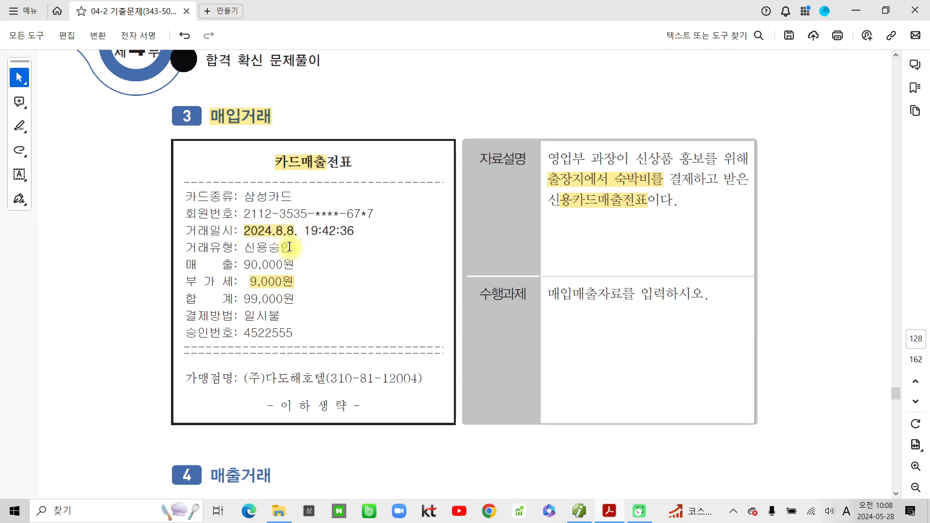
left_click(588, 512)
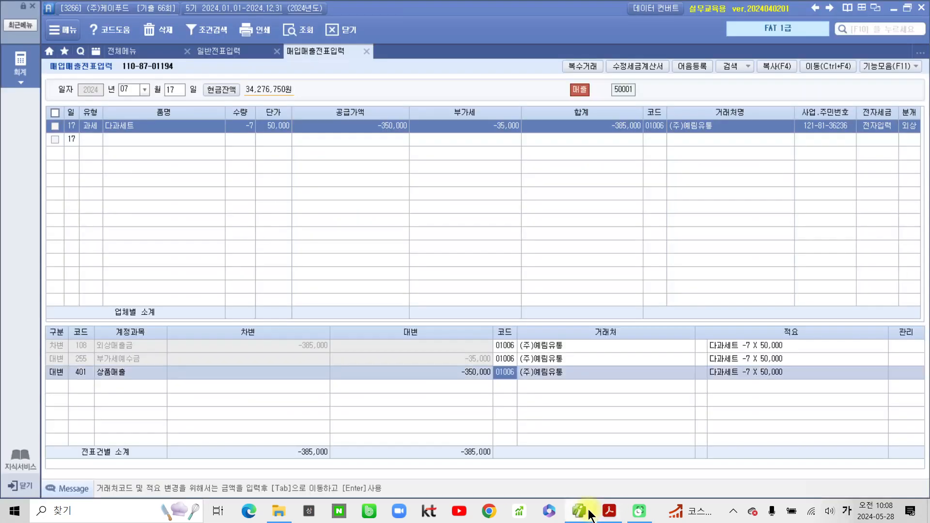
- Start a new 08/08 purchase line with type 57 카과
left_click(144, 91)
left_click(127, 165)
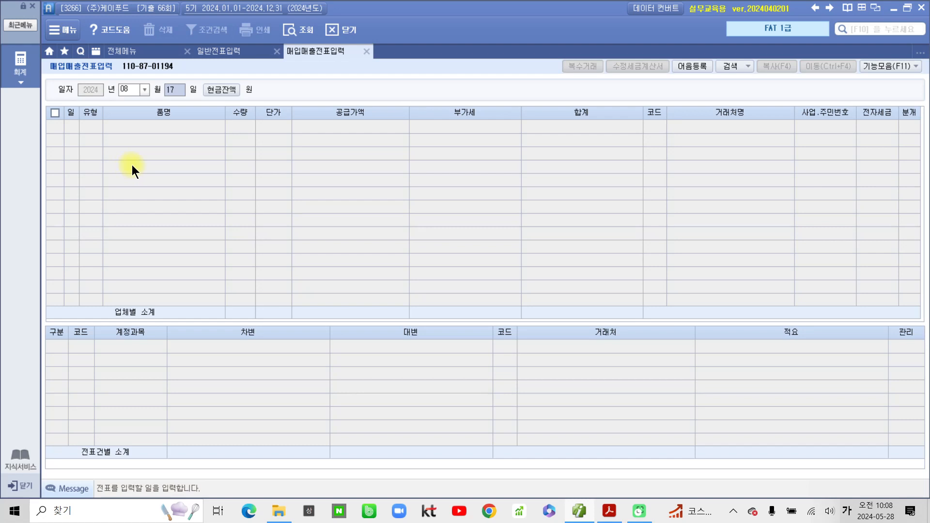
type("08")
key("Return")
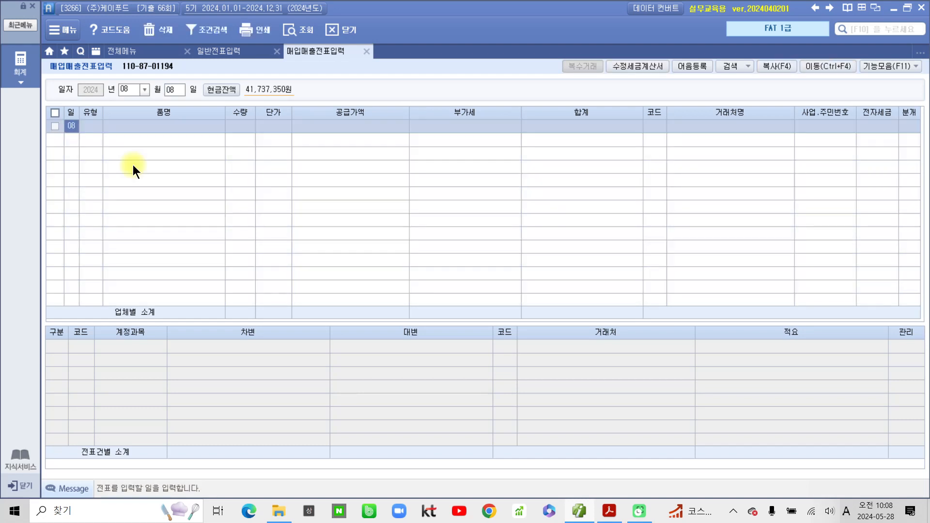
key("Return")
type("57")
key("Return")
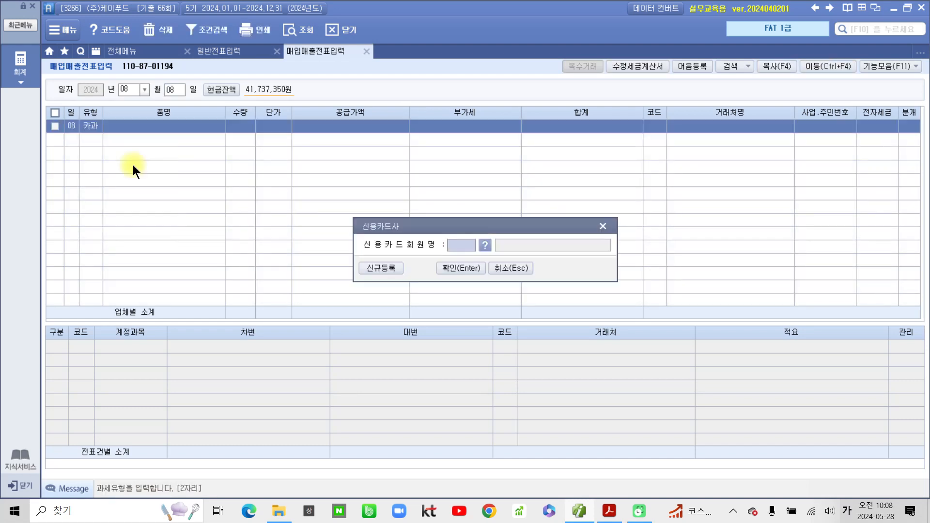
- Choose 삼성카드, enter item 숙박비 and a 99,000 total split into 90,000 and 9,000
left_click(484, 244)
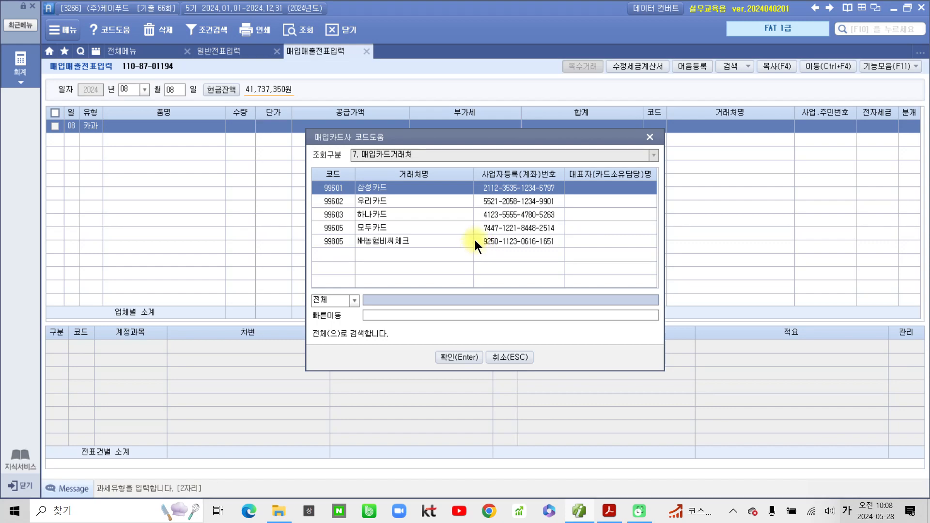
left_click(461, 358)
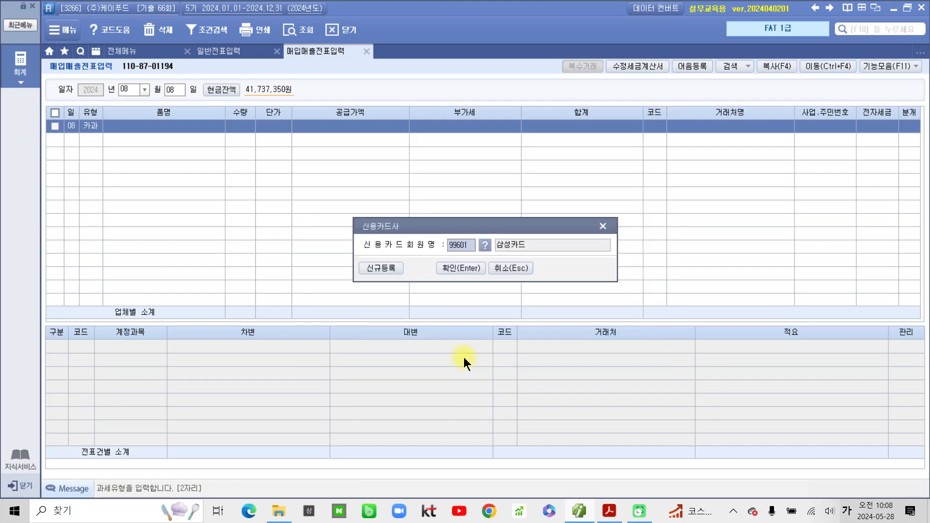
left_click(461, 267)
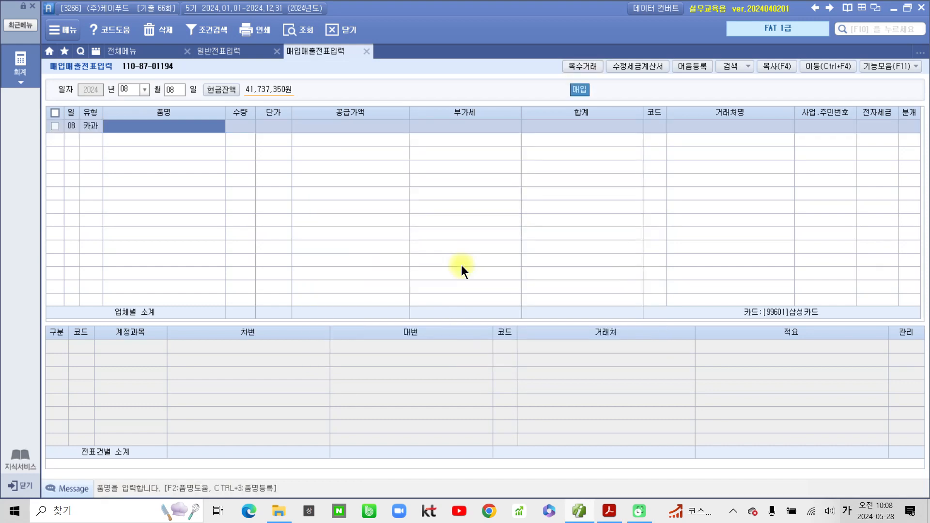
type("숙박ㅂ")
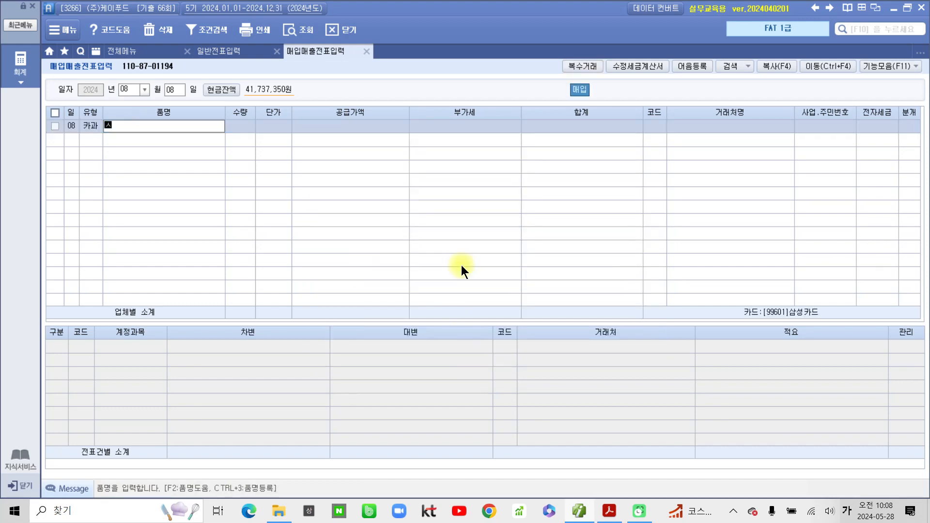
type("ㅣ")
key("Return")
key("Return")
key("Return")
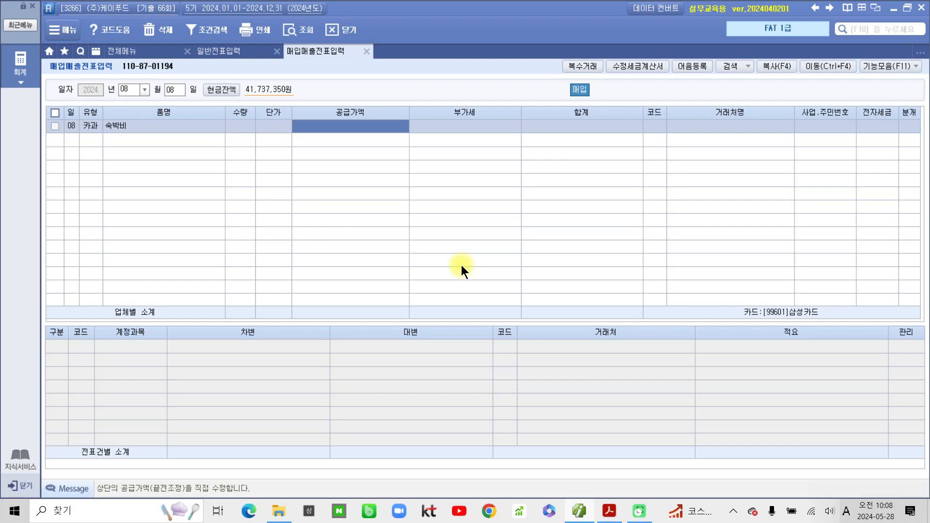
type("99")
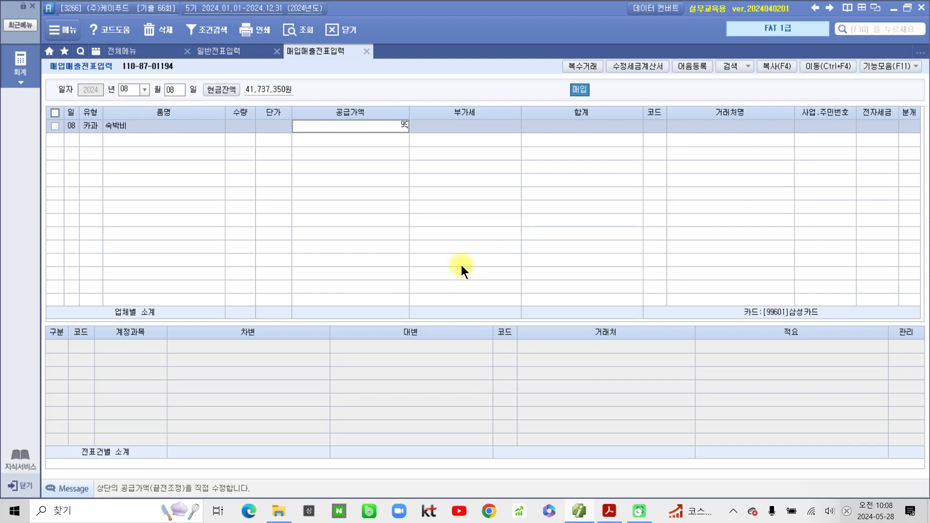
key("plus")
key("Return")
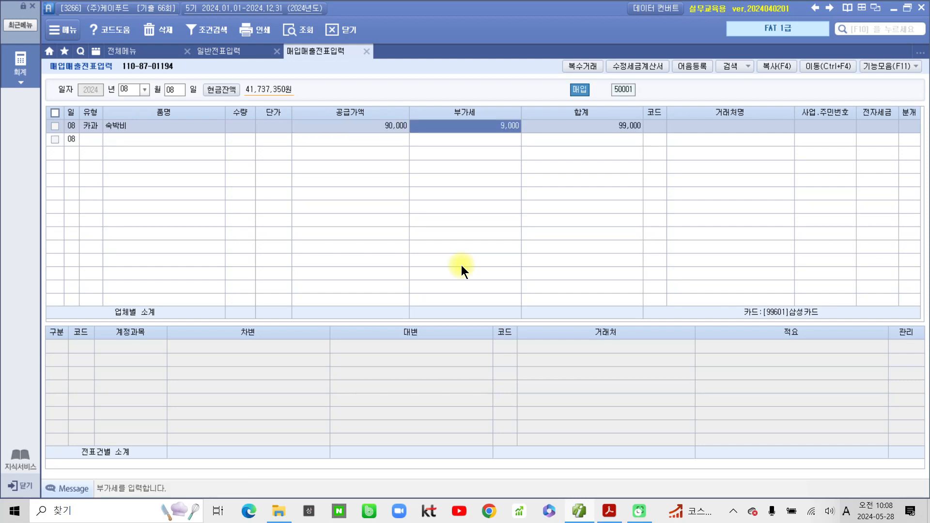
key("Return")
key("Hangul")
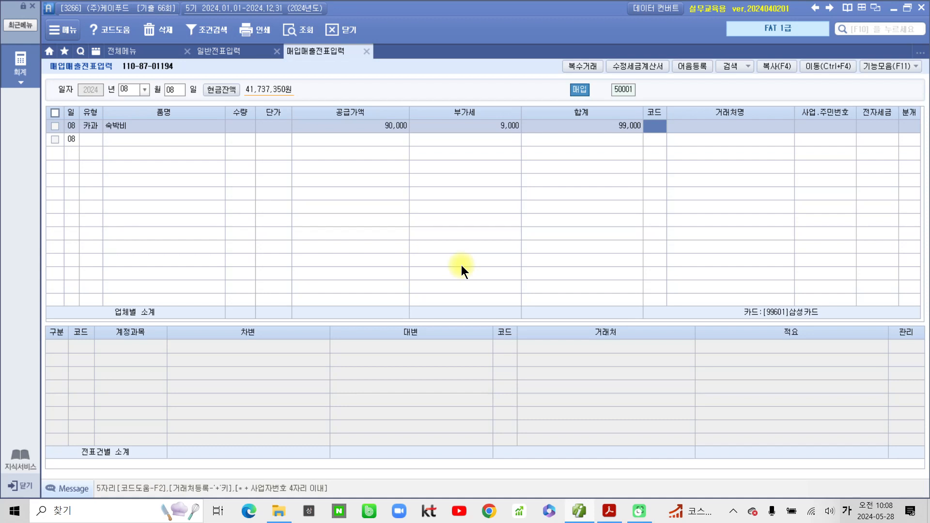
- Set the partner to (주)다도해호텔 and the journal type to 4 카드
type("다도")
key("Return")
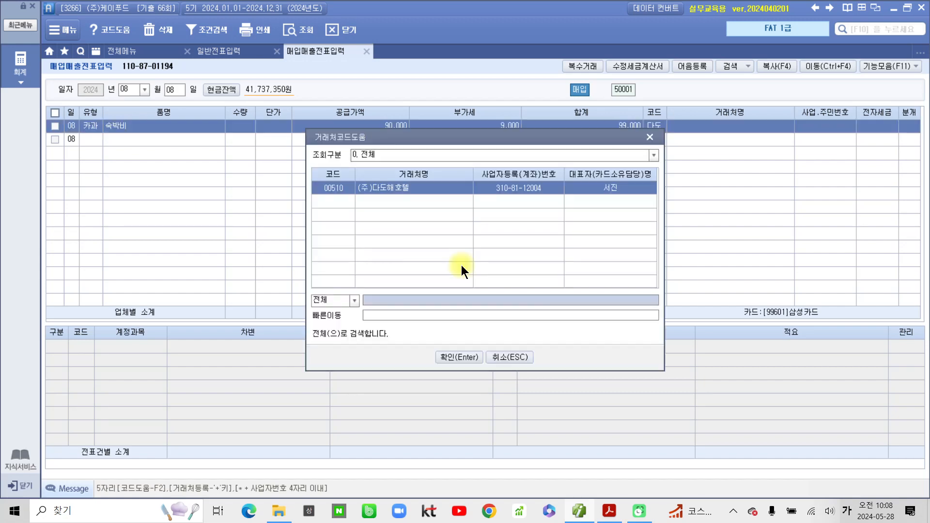
key("Return")
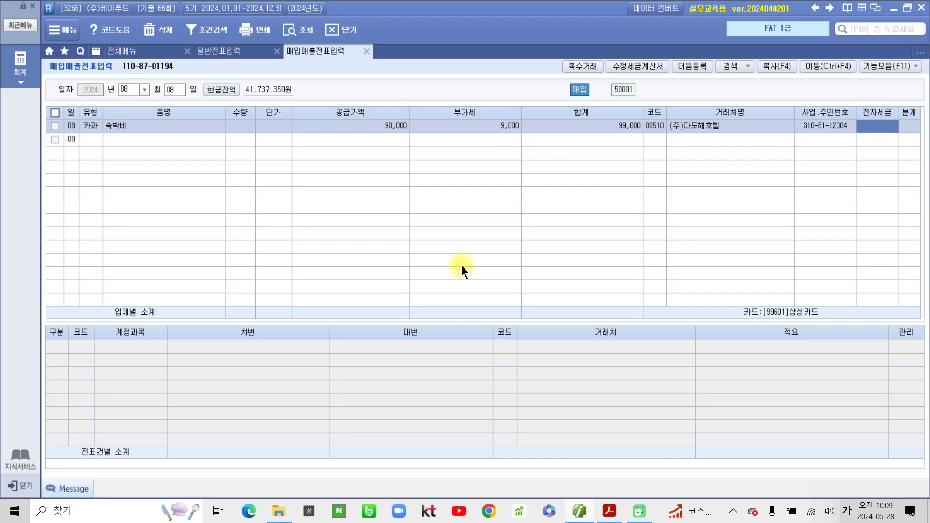
key("Return")
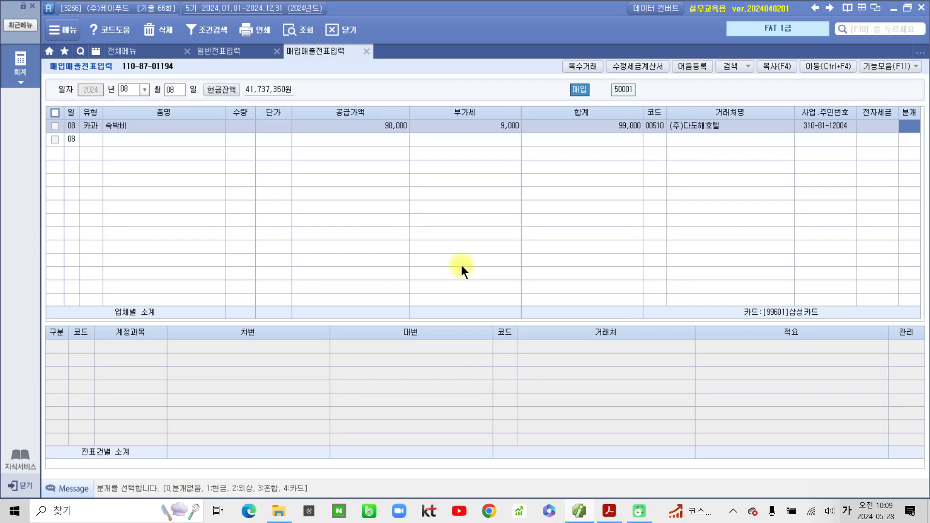
type("4")
key("Return")
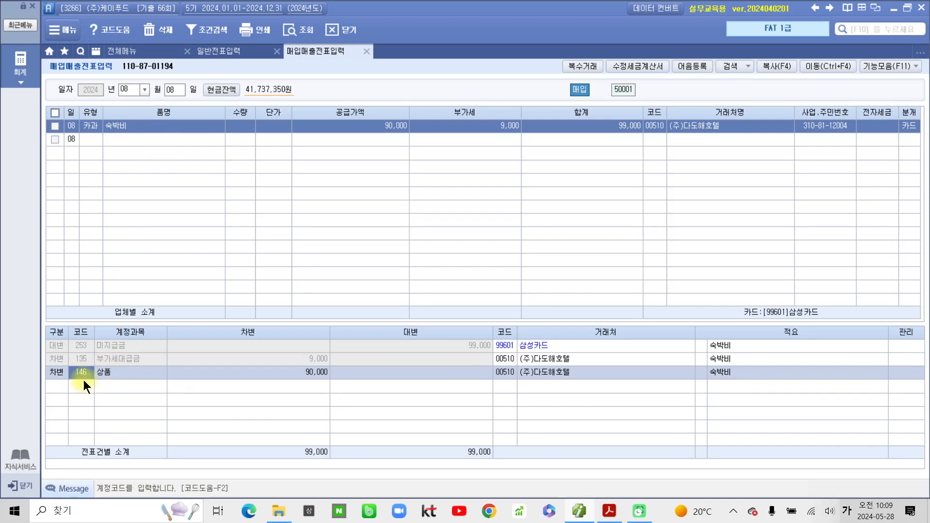
- Change the debit account to 812 여비교통비 for the 90,000 amount
type("813")
key("Return")
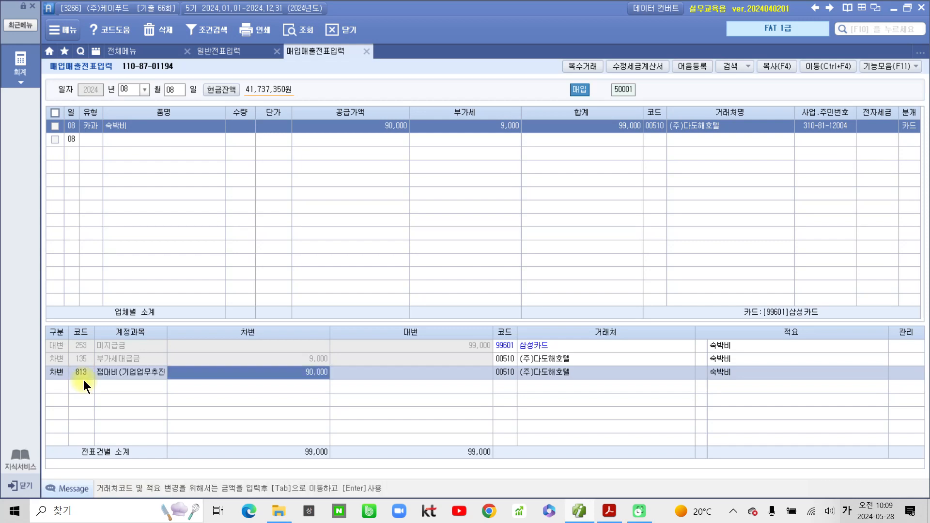
left_click(83, 380)
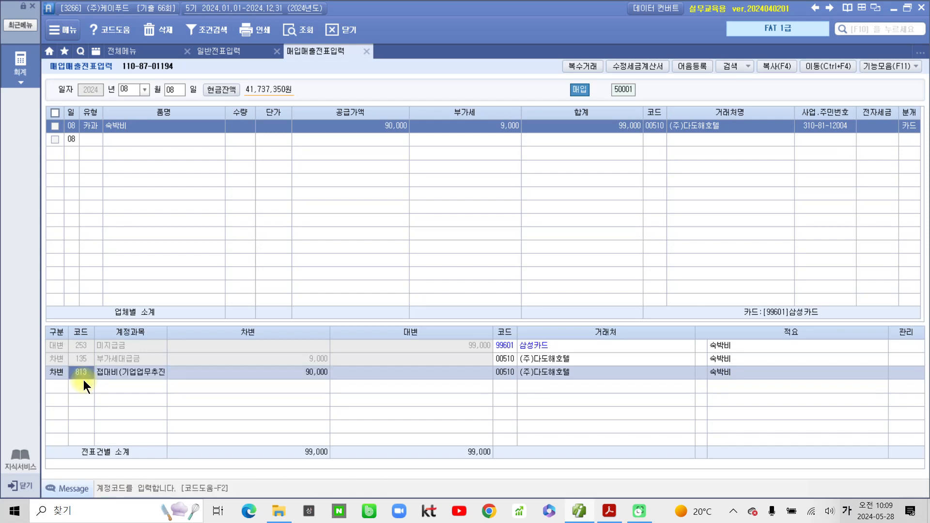
type("812")
key("Return")
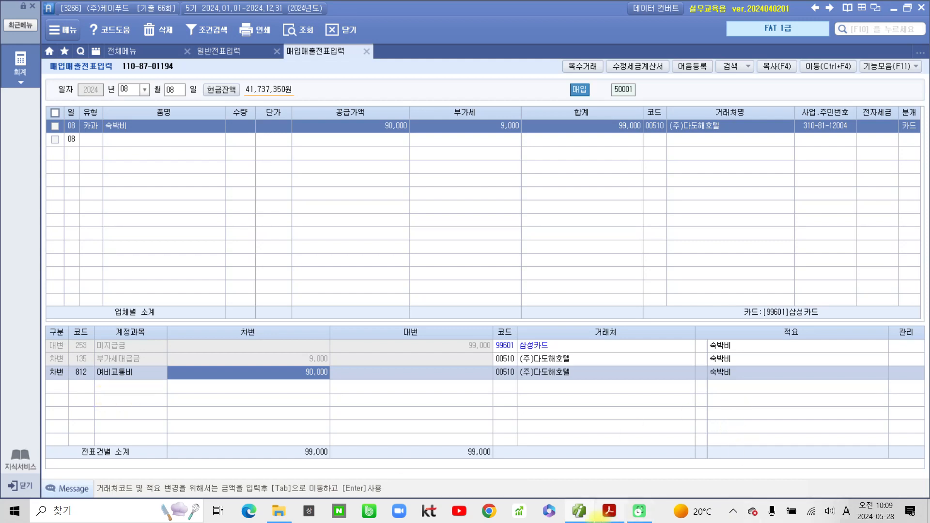
- Scroll to problem 4 in the PDF and highlight 매출거래 and 계산서
left_click(607, 513)
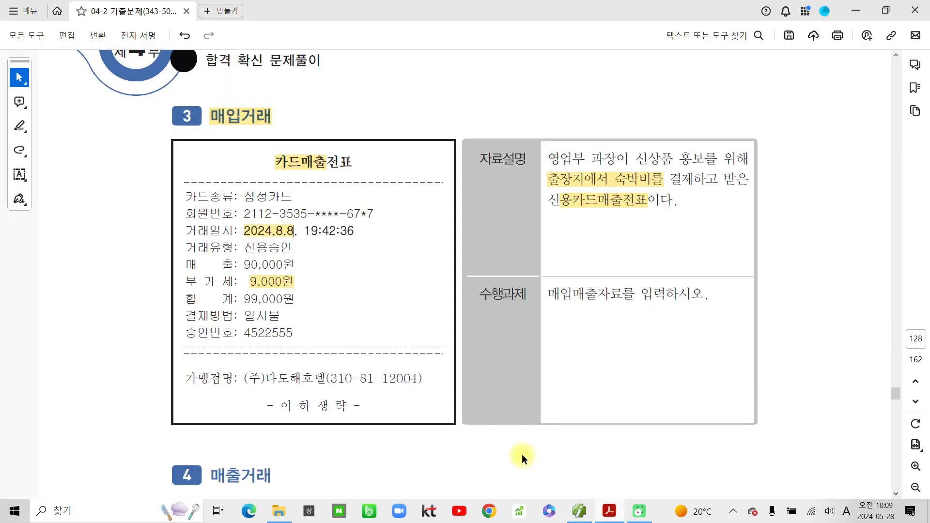
scroll(424, 423, "down", 3)
scroll(424, 424, "down", 1)
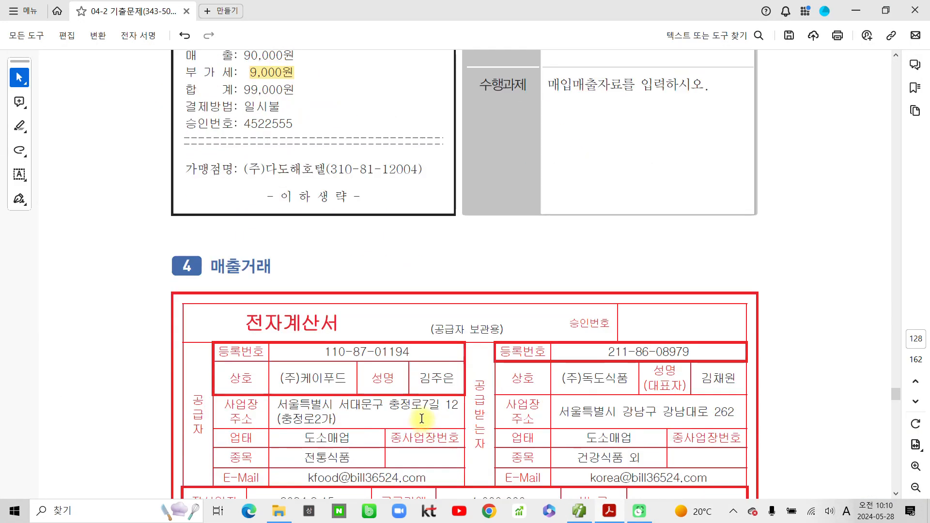
left_click_drag(210, 266, 271, 265)
left_click(306, 285)
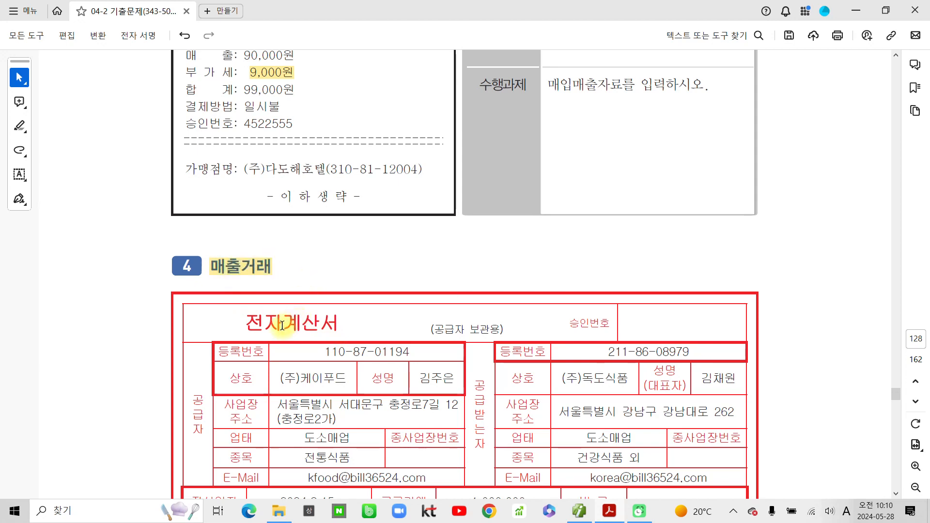
left_click_drag(282, 322, 341, 323)
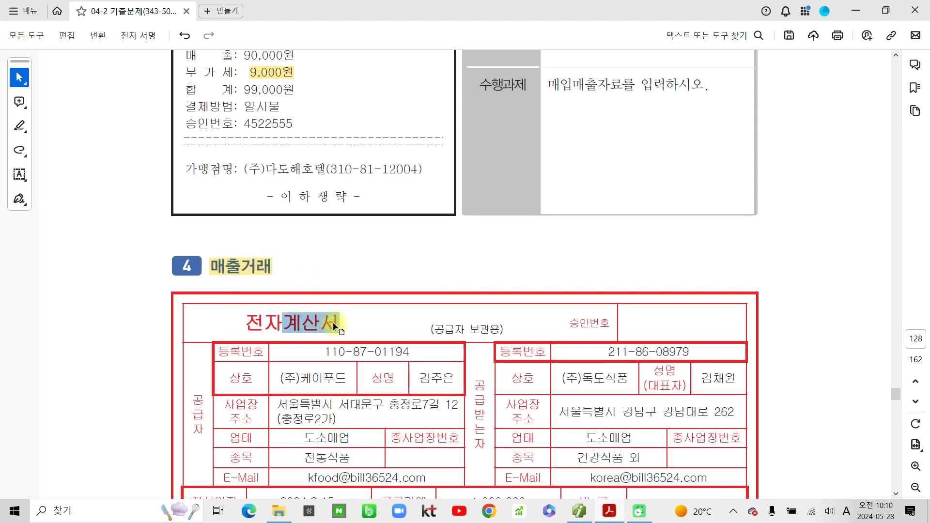
left_click(369, 346)
- Highlight 보통예금, 전자입력 and 상품, then return to the entry screen
scroll(341, 339, "down", 4)
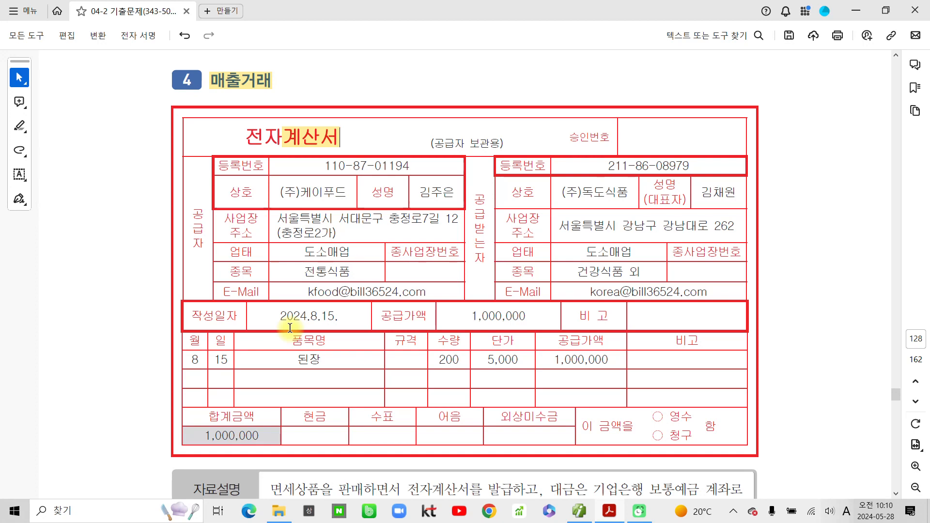
scroll(213, 312, "down", 4)
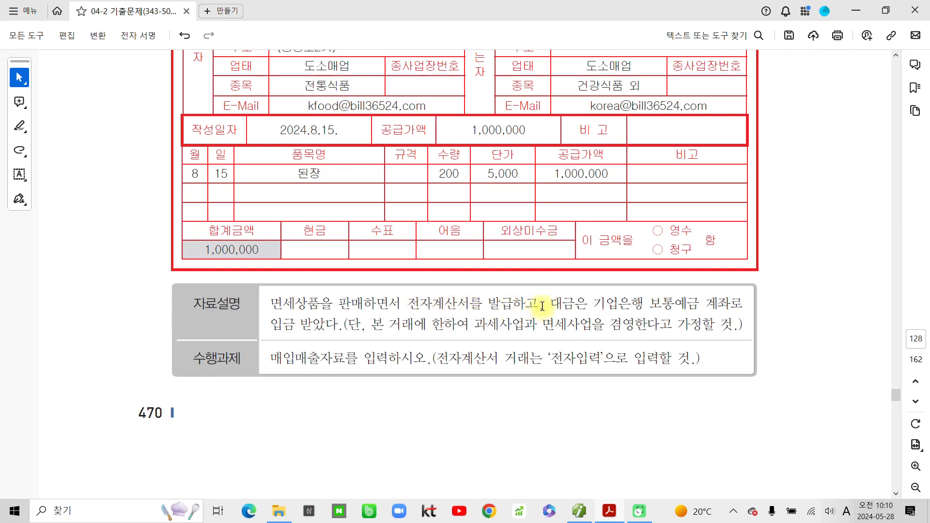
left_click_drag(649, 303, 695, 303)
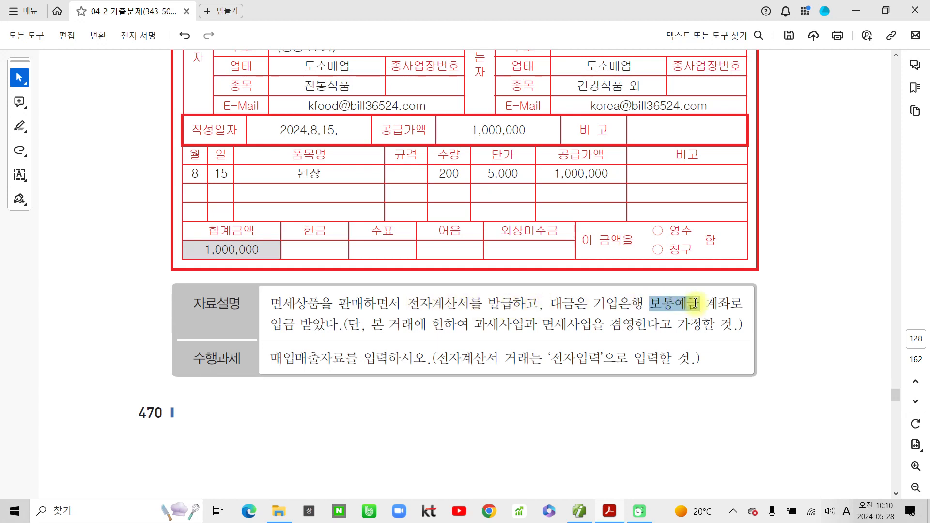
left_click(708, 324)
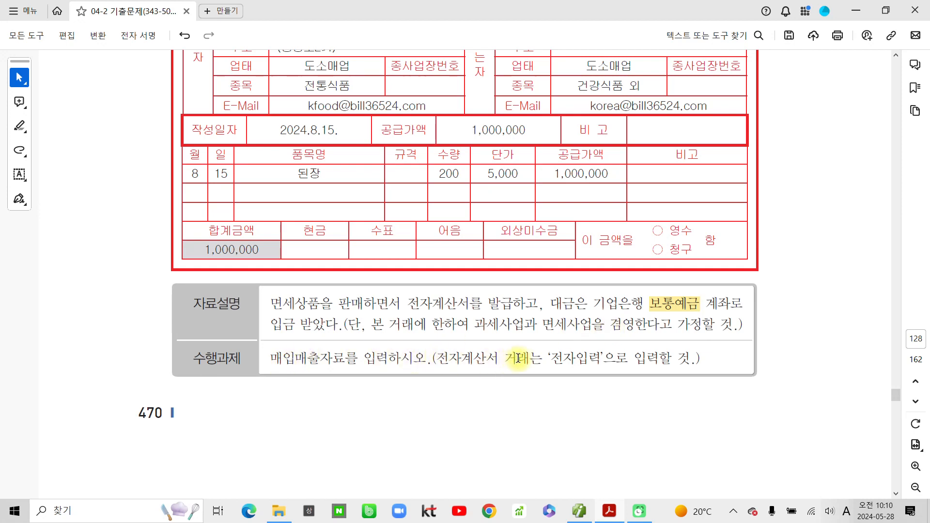
left_click_drag(547, 358, 601, 360)
left_click(635, 379)
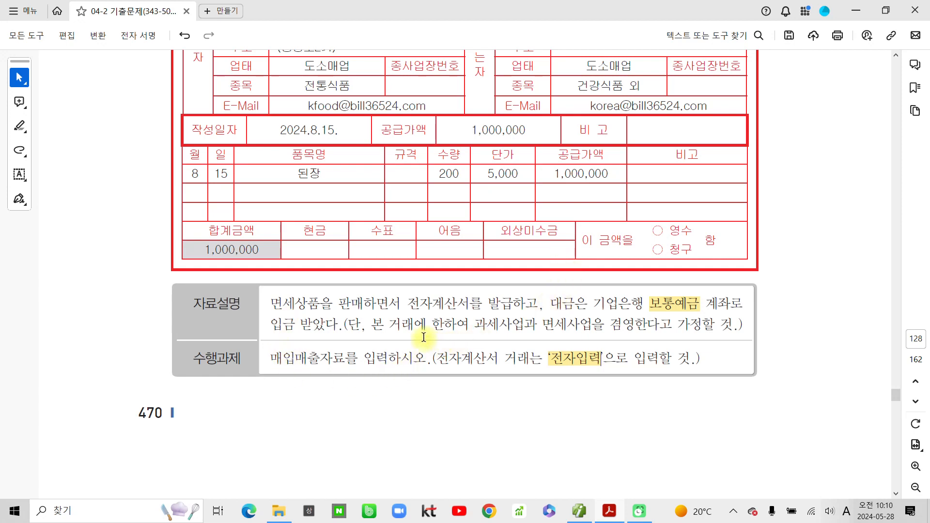
left_click_drag(320, 304, 295, 304)
left_click(338, 326)
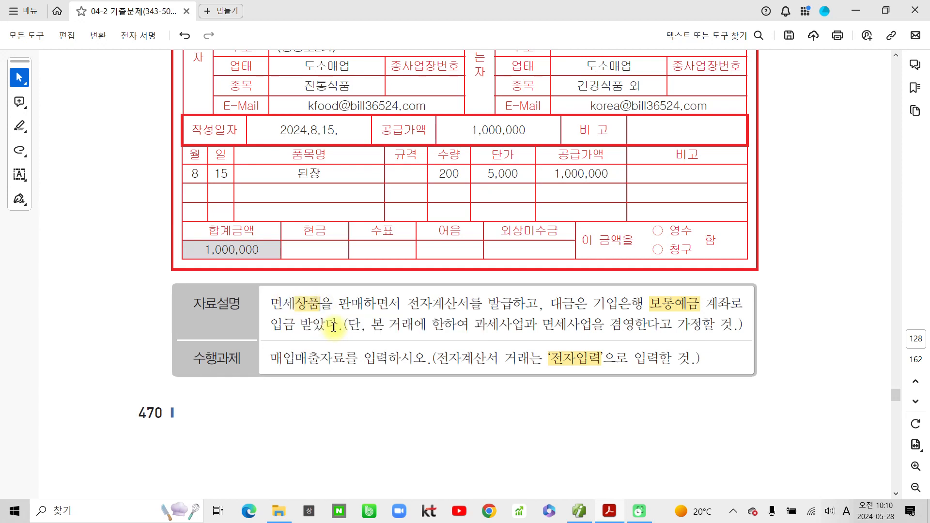
scroll(337, 322, "up", 3)
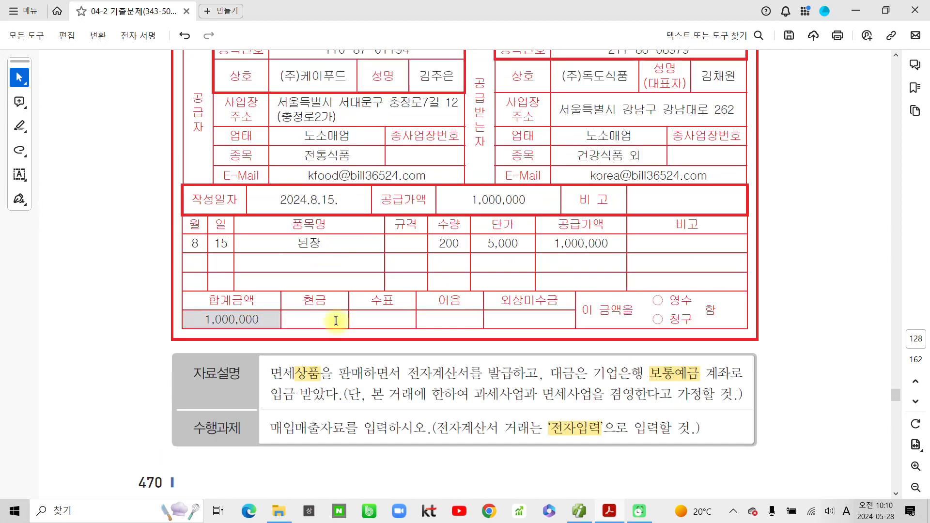
left_click(580, 511)
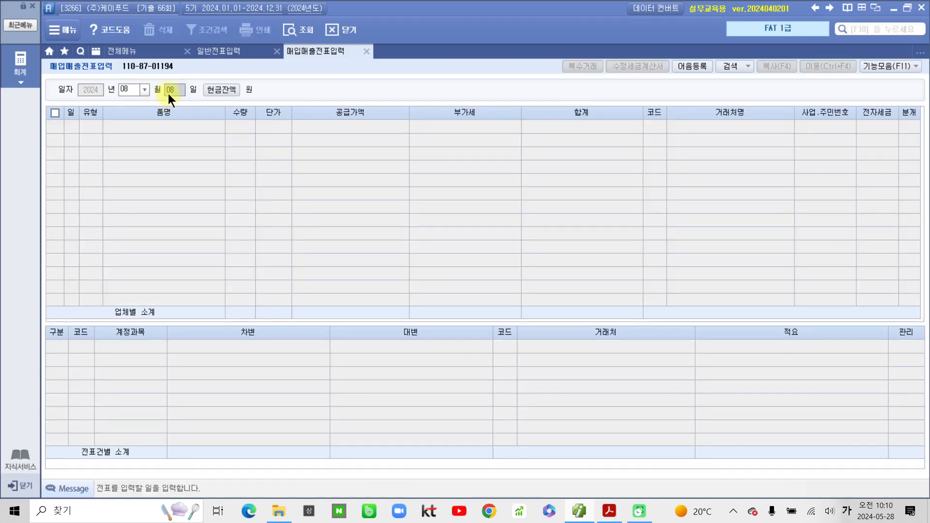
- Start an 08/15 entry of type 13 면세 for item 된장
type("15")
key("Return")
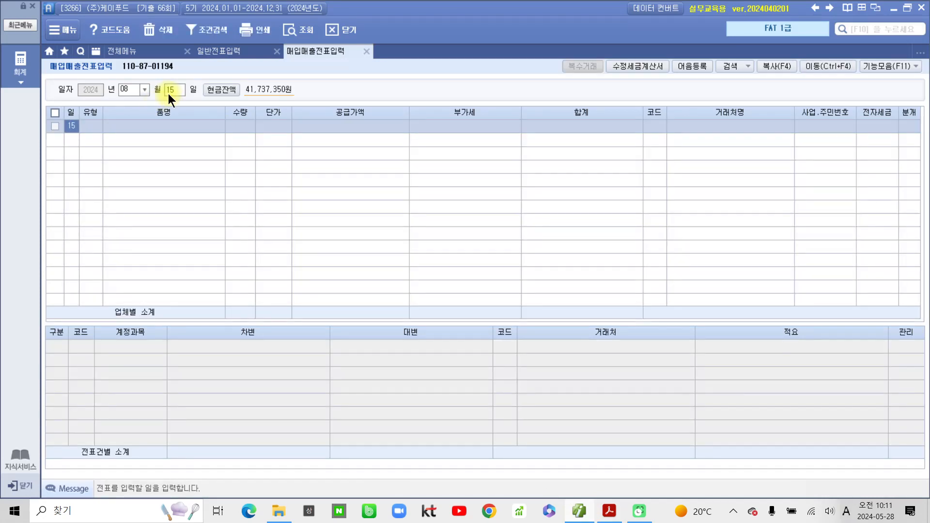
key("Return")
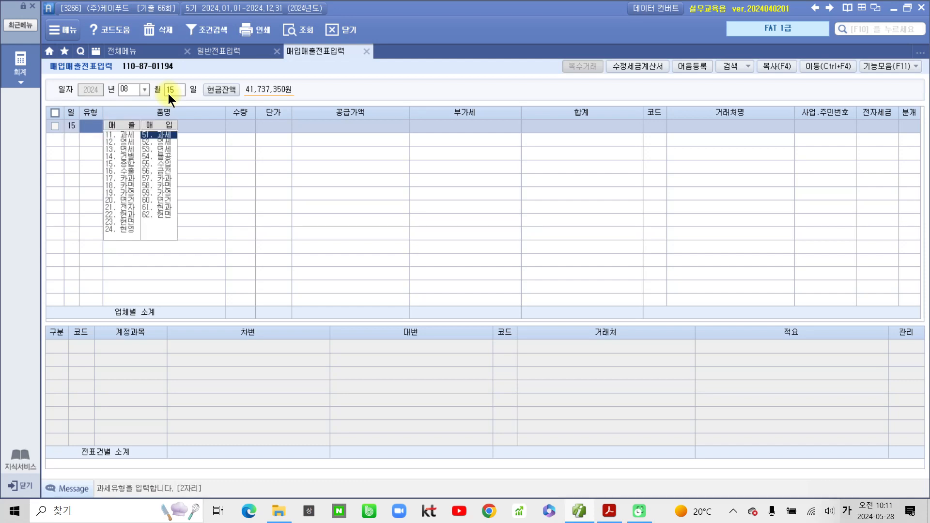
type("13")
key("Return")
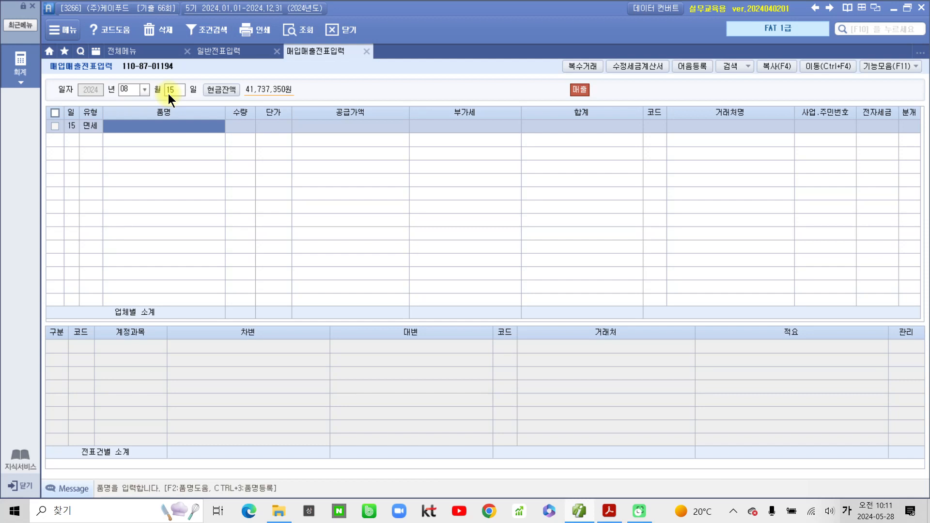
type("된")
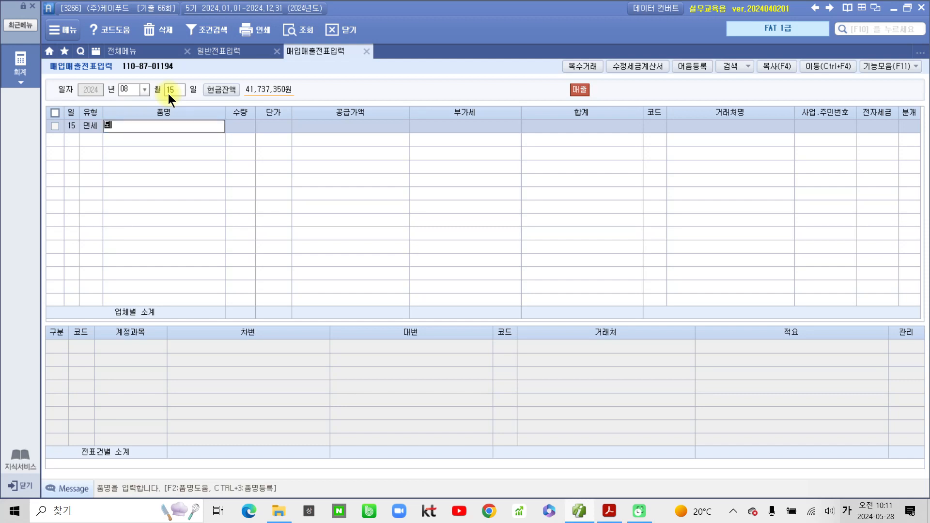
type("장")
key("Return")
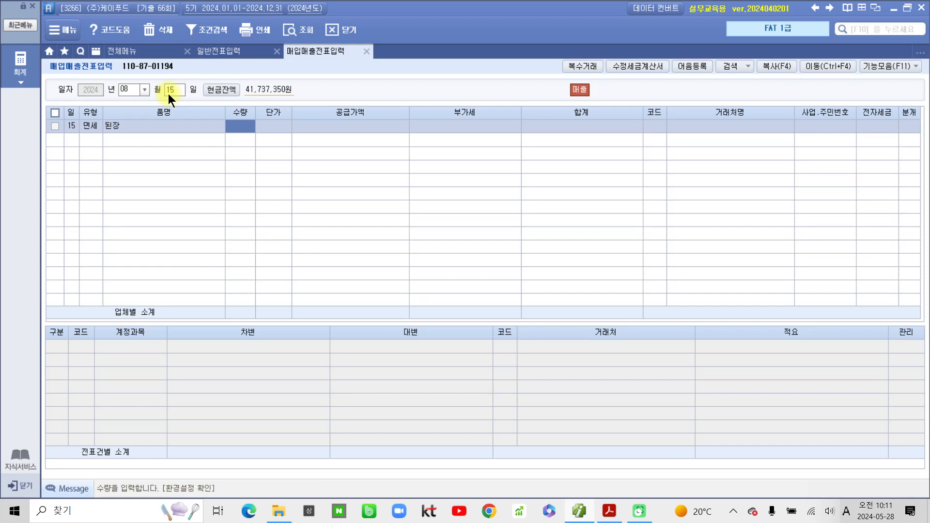
- Enter quantity 200 and unit price 5,000 for 된장
type("200")
key("Return")
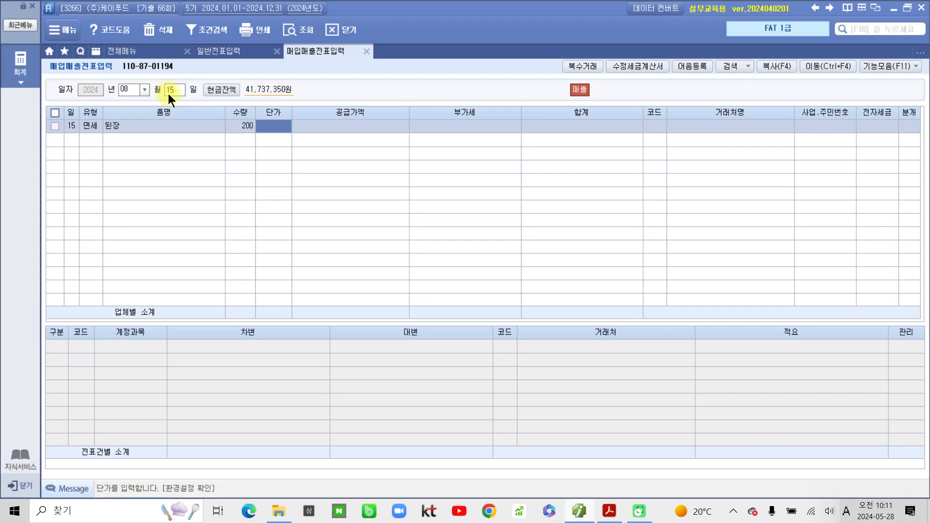
type("5,000")
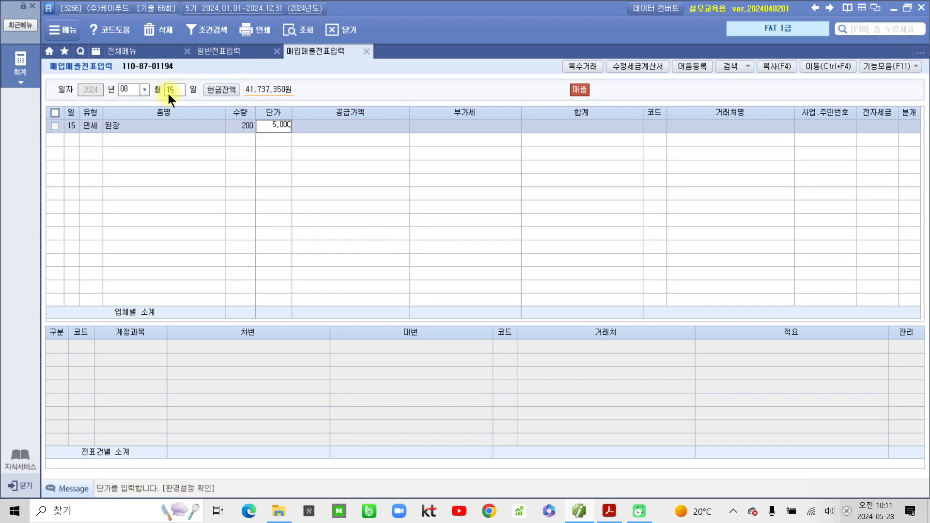
key("Return")
key("Return")
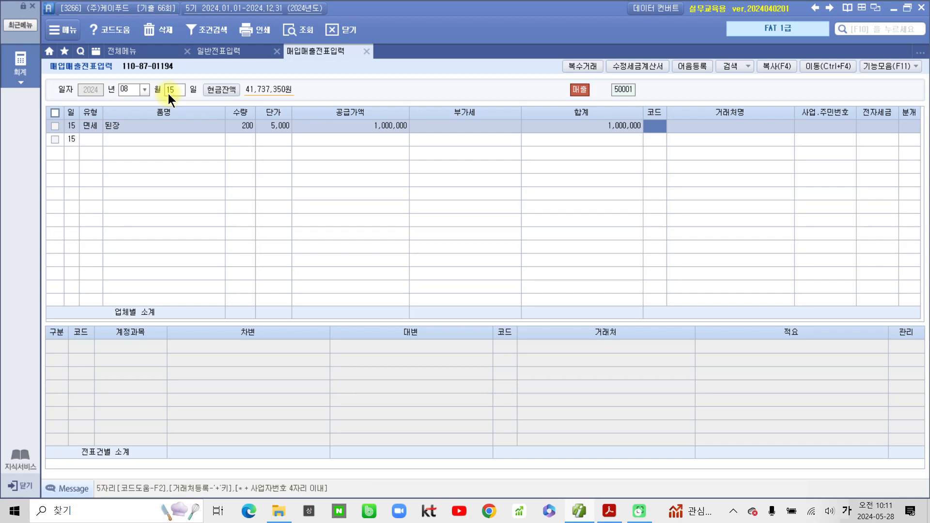
- Choose (주)독도식품 via a 독도 search, set 전자세금 1 (전자입력) and 분개 3 (혼합)
type("독도")
key("Return")
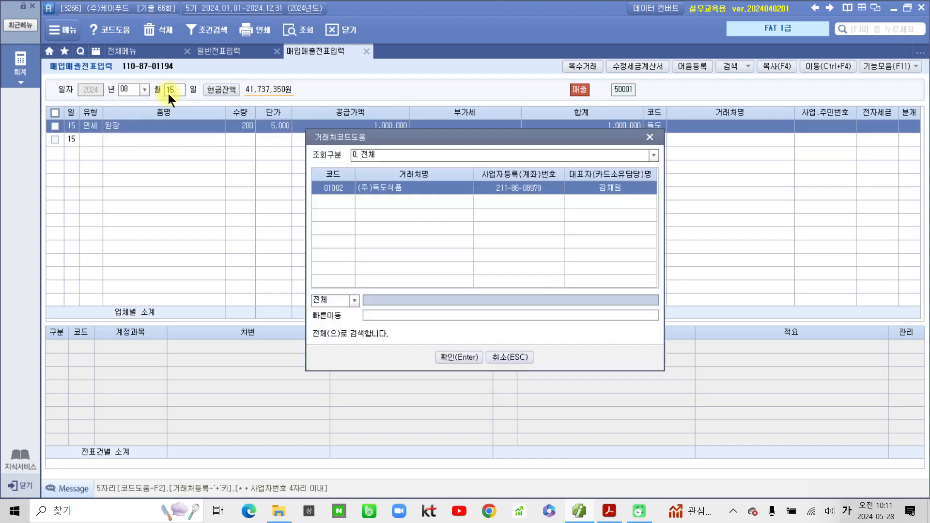
key("Return")
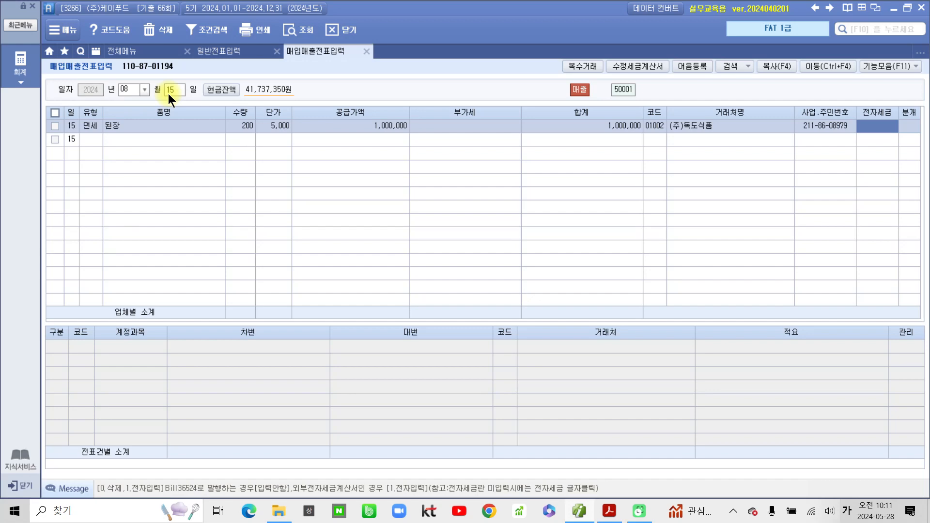
type("1")
key("Return")
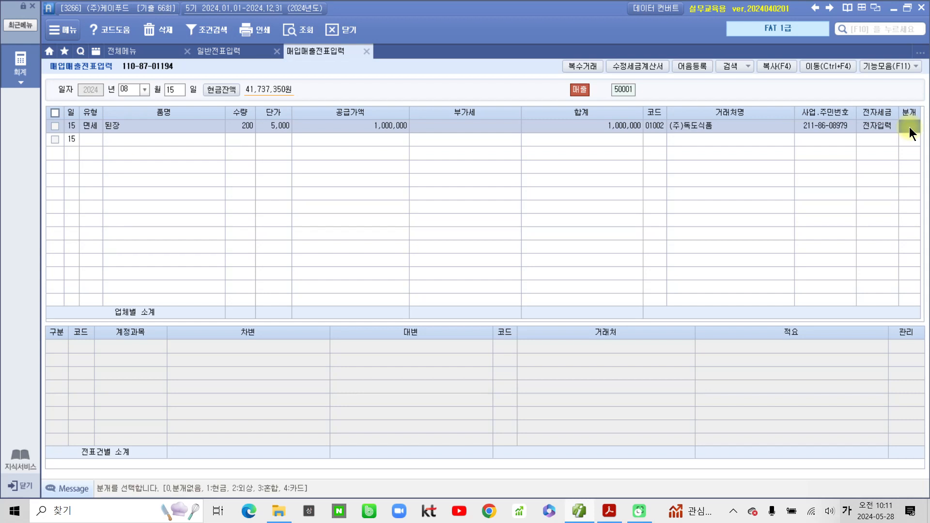
type("3")
key("Return")
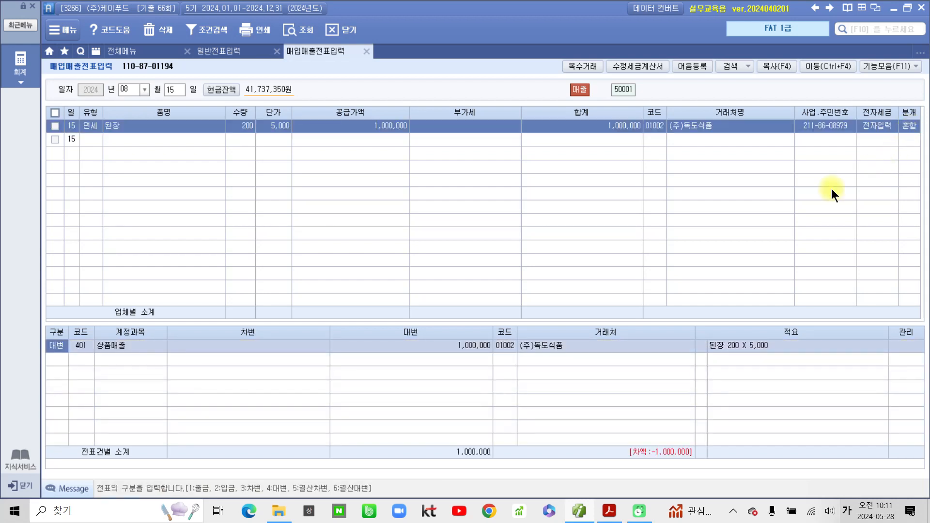
- Add a debit line: 103 보통예금 1,000,000 with counterparty 98007 기업은행(보통)
left_click(60, 359)
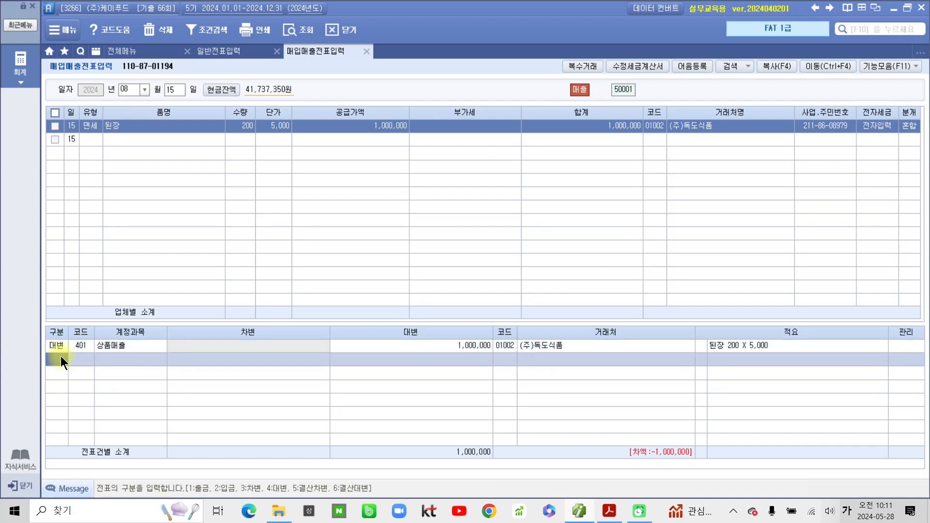
type("3")
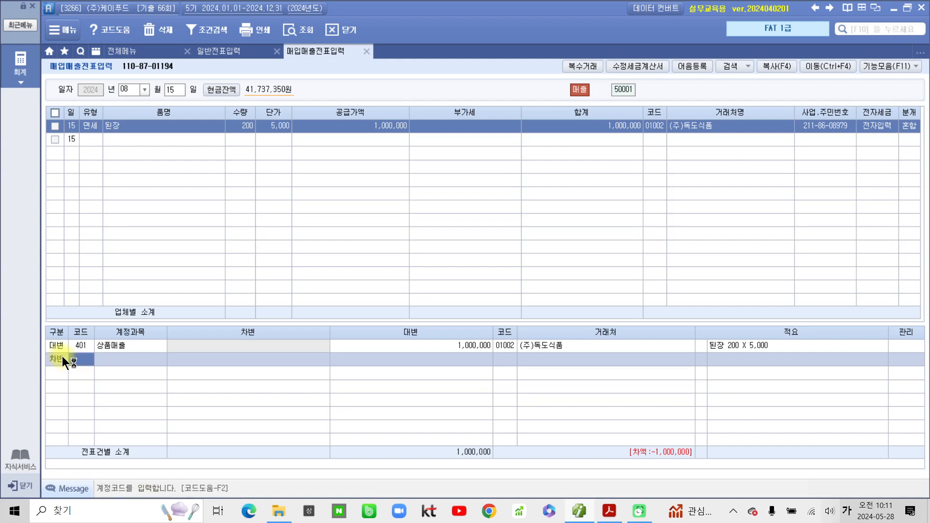
type("103")
key("Return")
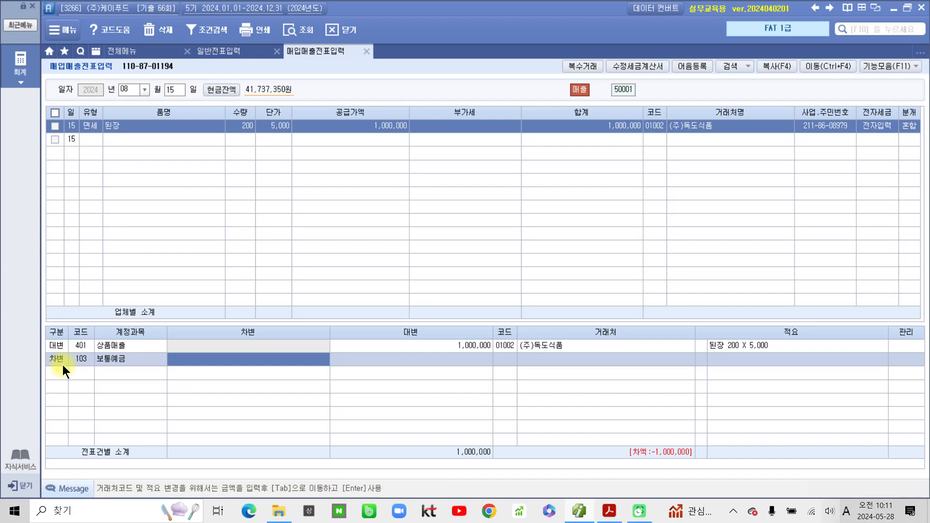
type("1,000,000")
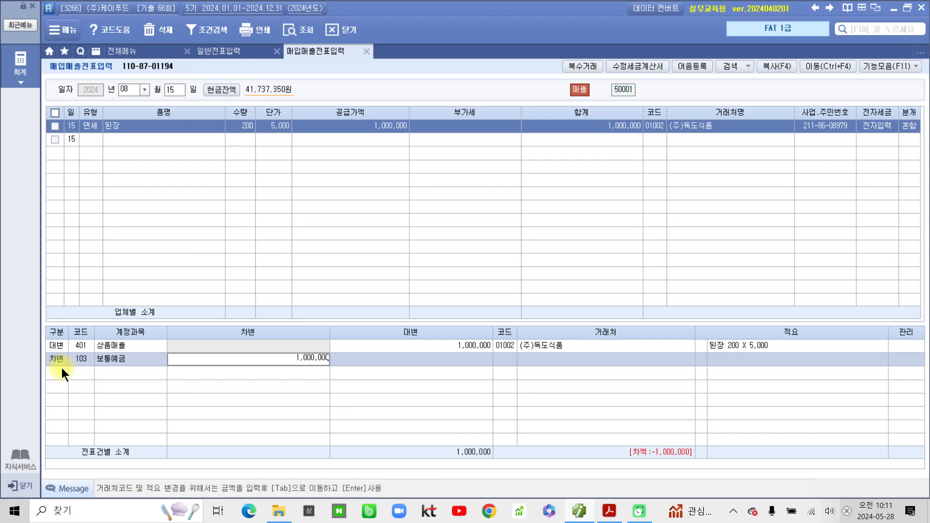
key("Tab")
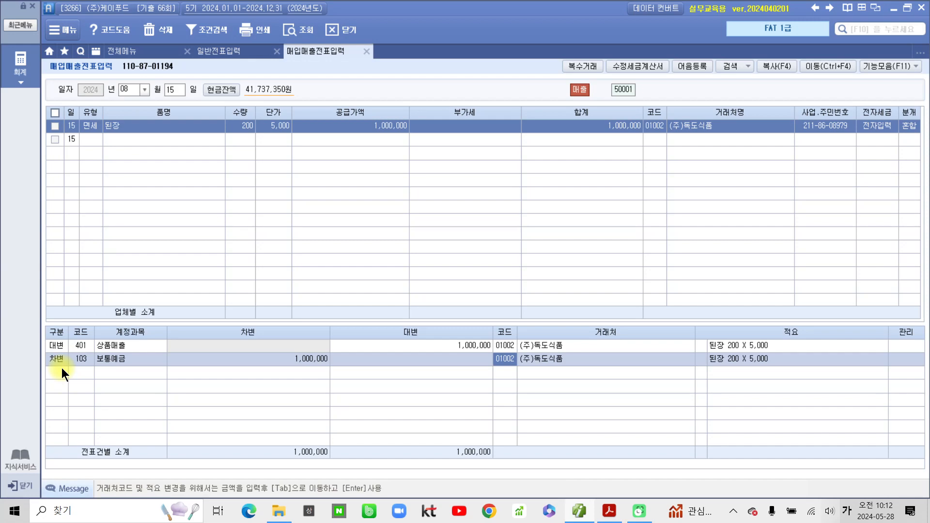
type("98007")
key("Return")
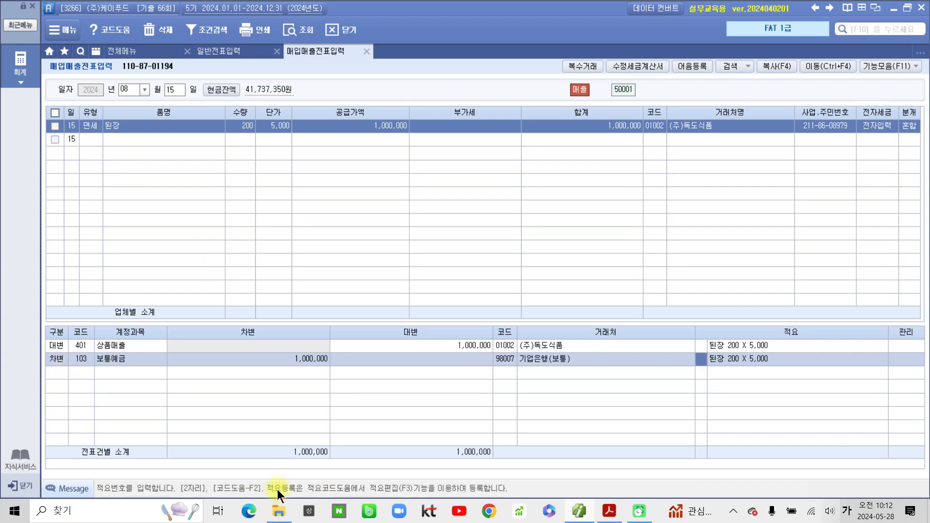
- Compare both journal lines' customer codes, then minimize Smart A to show the PDF
left_click(509, 347)
left_click(503, 361)
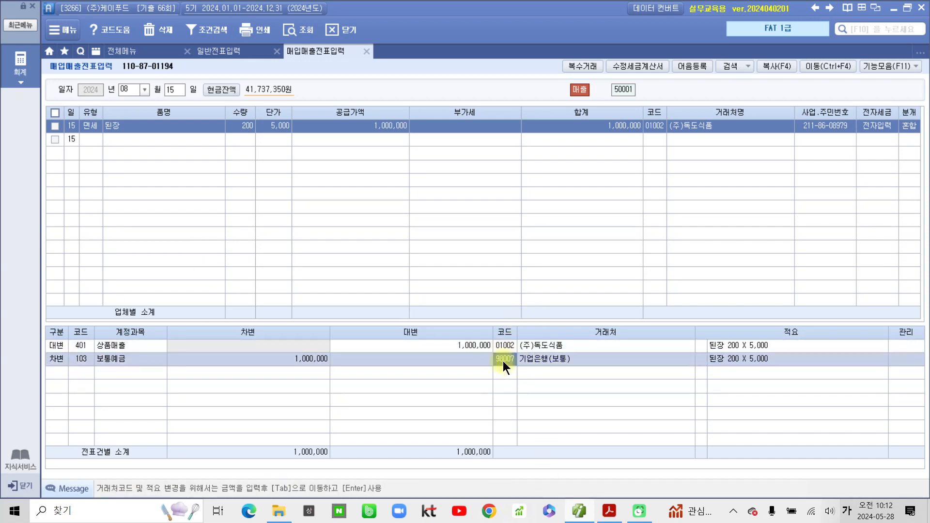
left_click(505, 345)
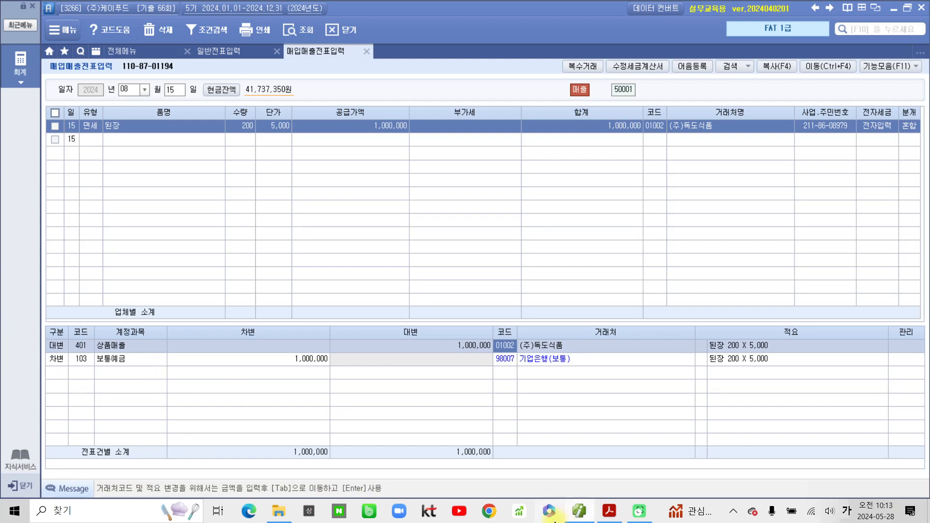
left_click(576, 513)
- Highlight the 매입거래 title and 세금계산서 in problem 5 yellow
scroll(356, 386, "down", 10)
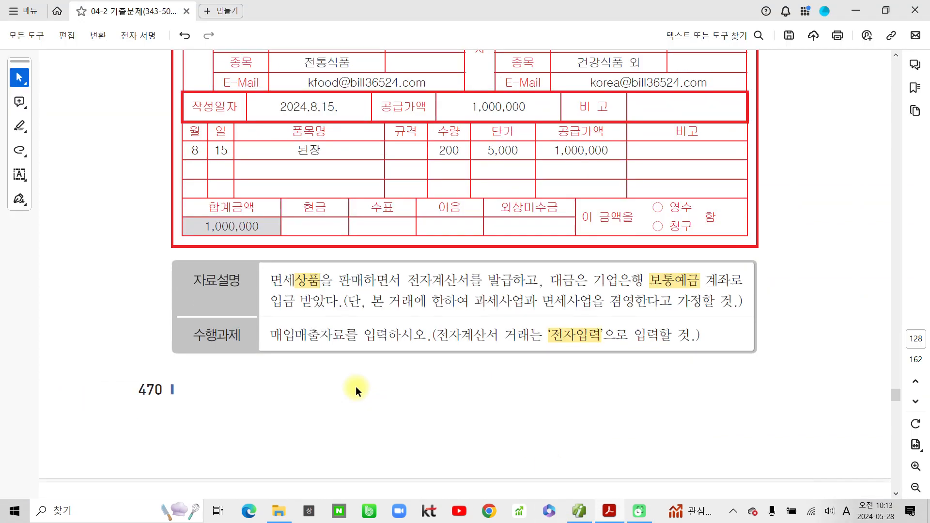
scroll(355, 391, "down", 3)
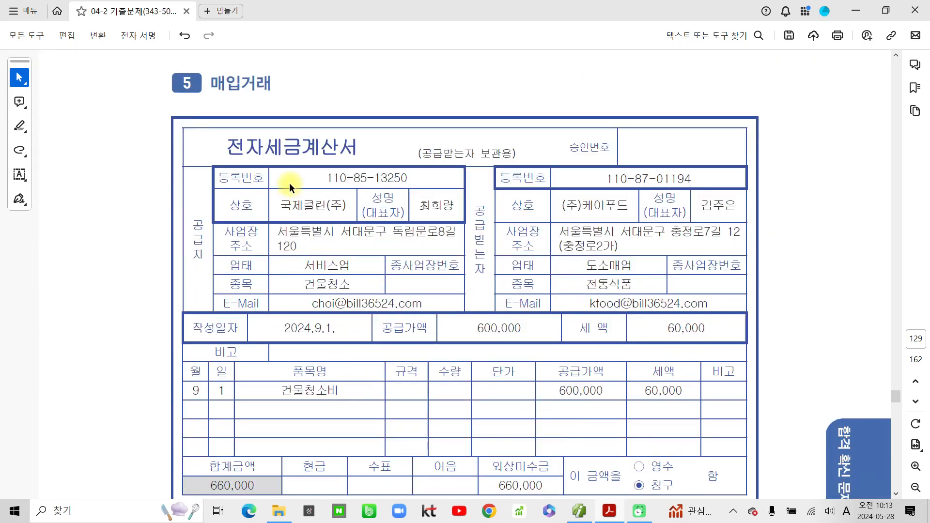
left_click_drag(211, 83, 265, 82)
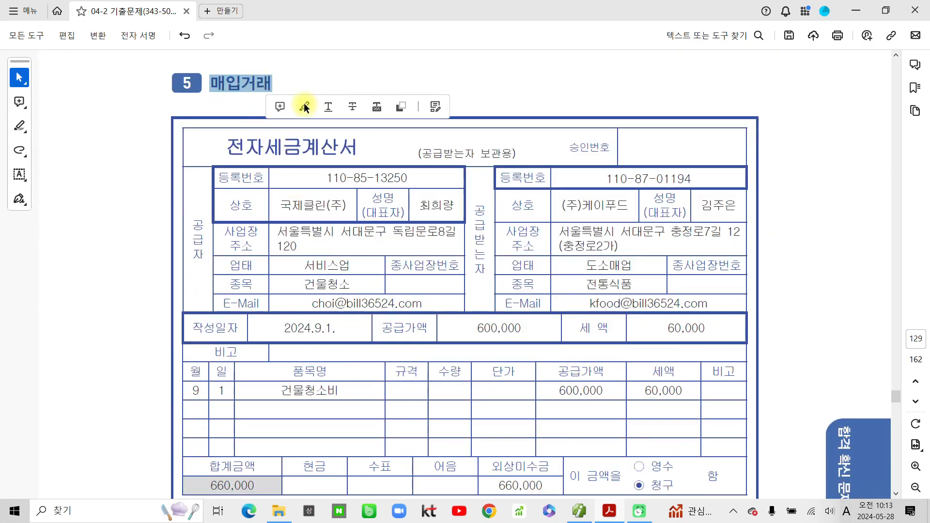
left_click(304, 106)
scroll(334, 372, "down", 1)
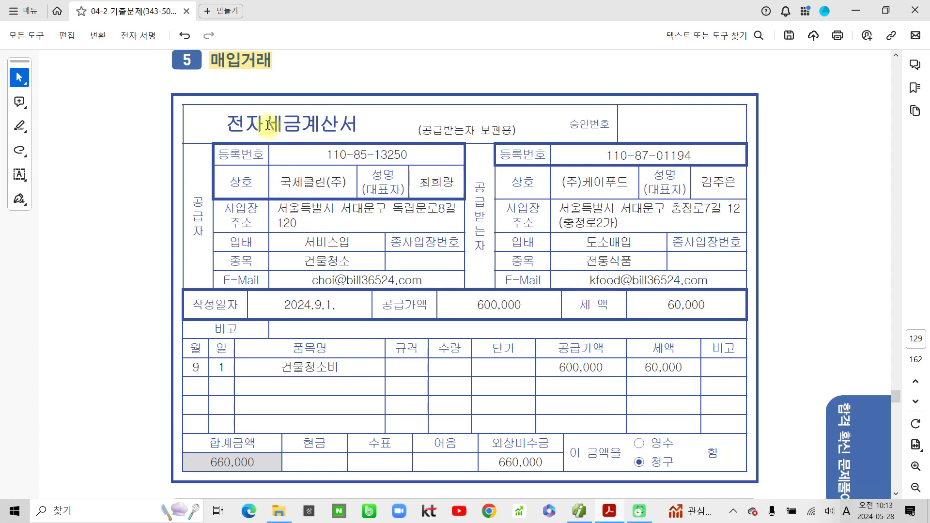
left_click_drag(265, 127, 357, 125)
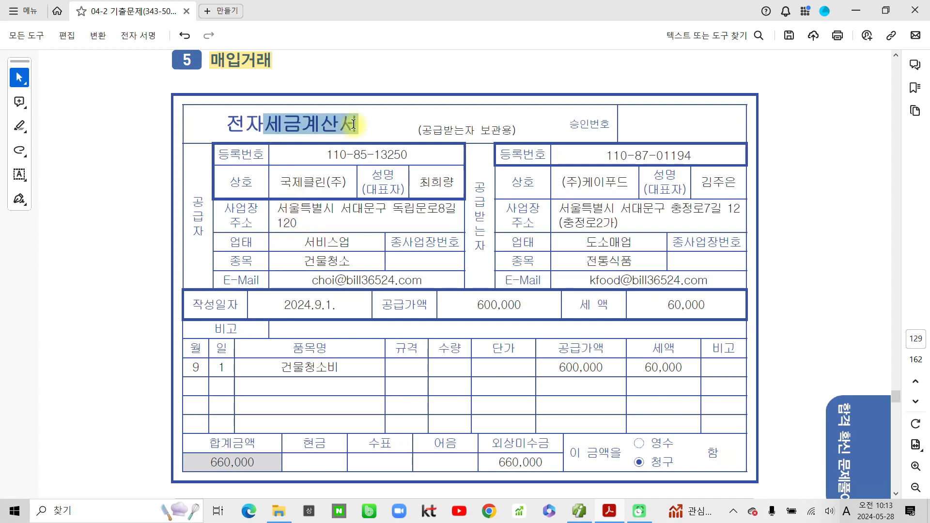
left_click(393, 148)
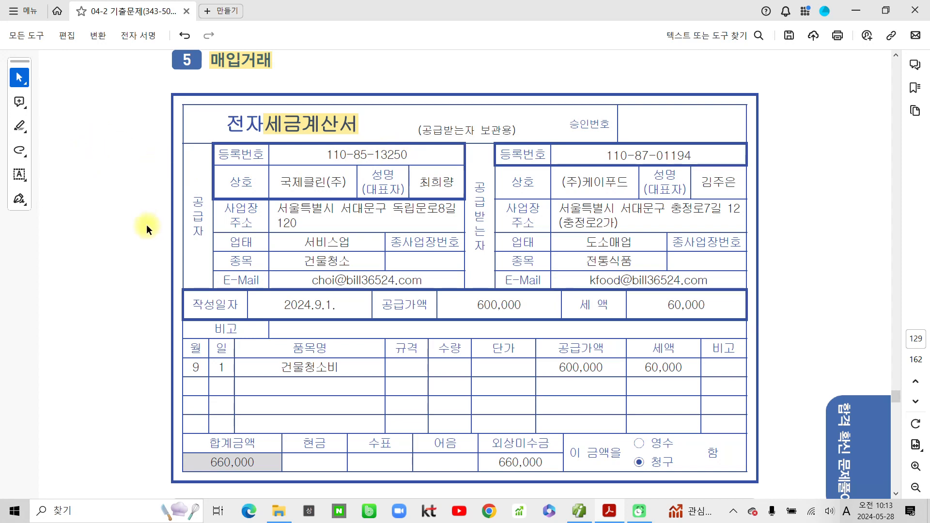
- Highlight 9월 말까지 지급하기로, part of 전자입력, and 건물관리비 yellow
scroll(147, 225, "down", 4)
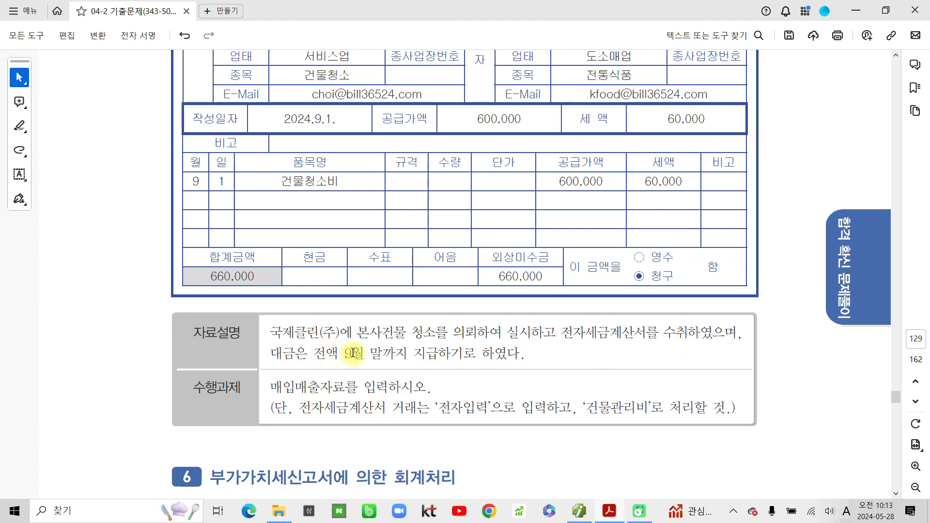
left_click_drag(338, 354, 359, 357)
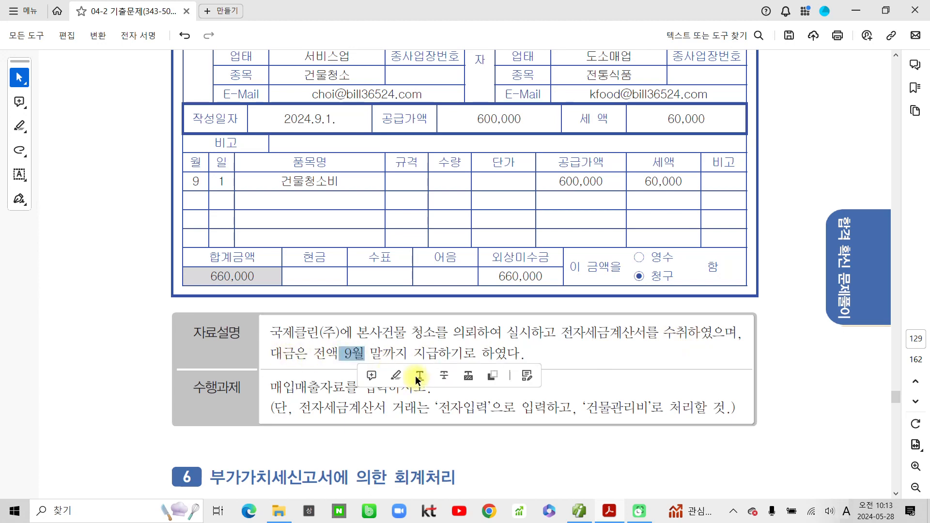
left_click_drag(477, 355, 344, 357)
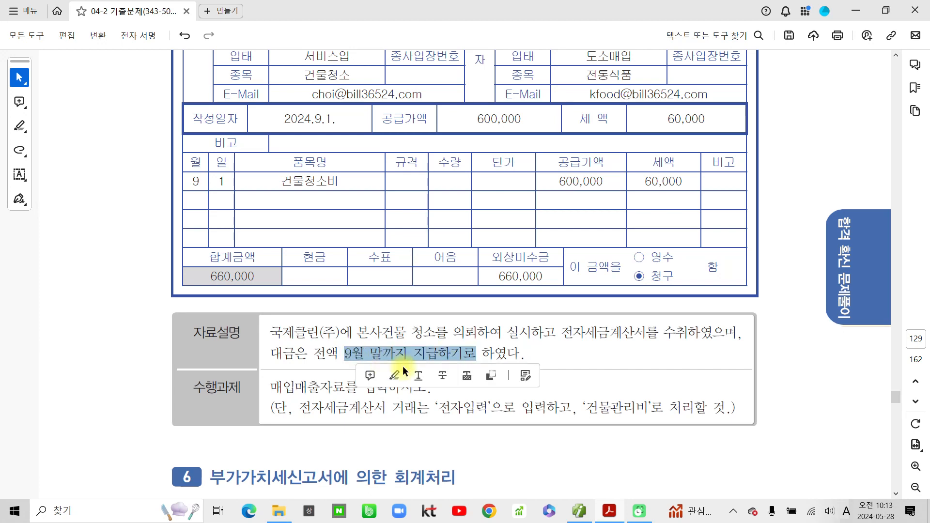
left_click(392, 373)
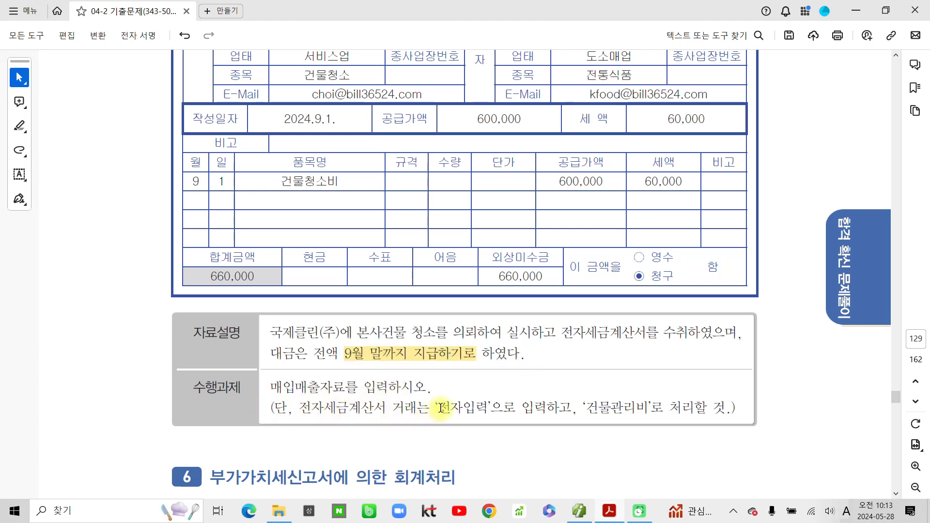
left_click_drag(450, 407, 476, 407)
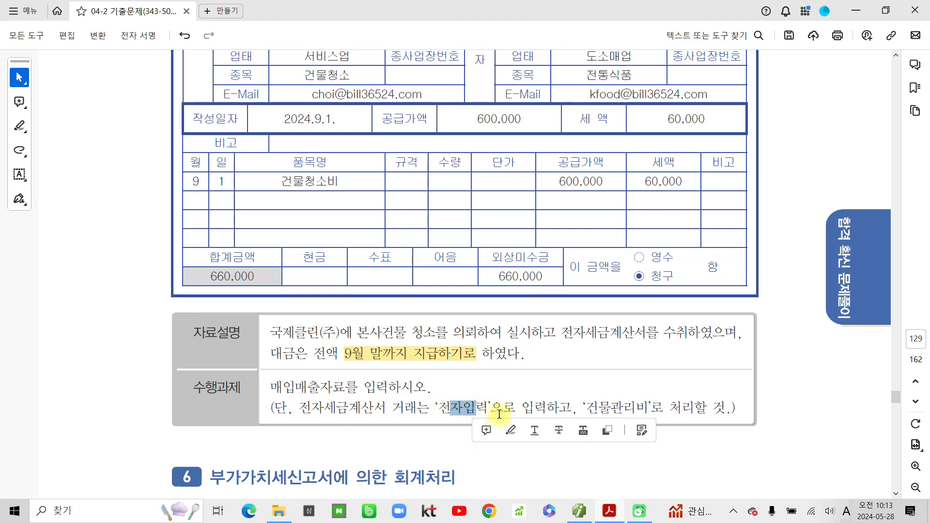
left_click(510, 426)
left_click_drag(587, 408, 641, 408)
left_click(676, 431)
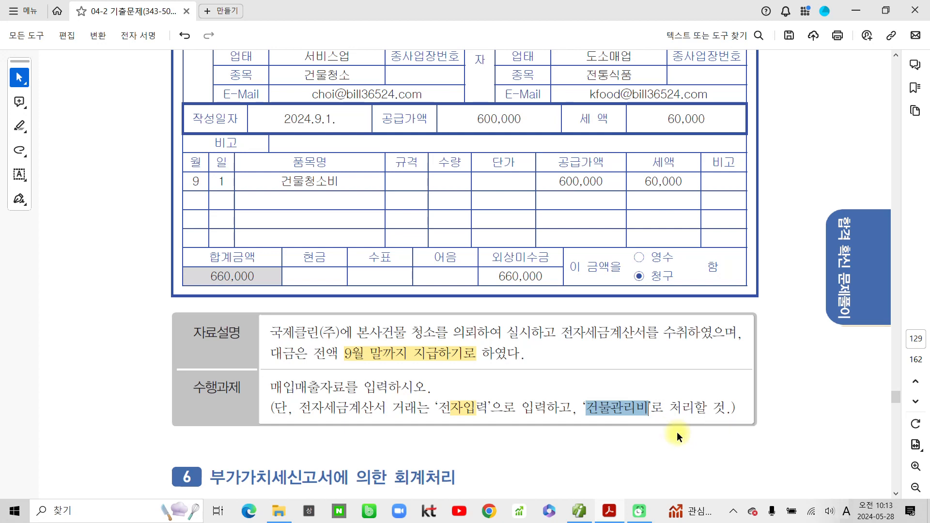
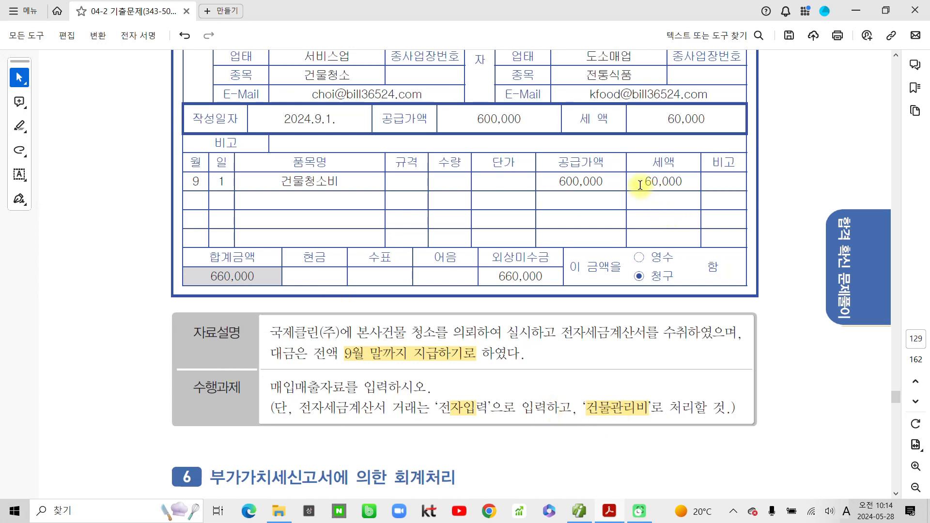
- Highlight the invoice's 60,000 tax amount and 2024.9.1 date yellow, then return to Smart A
left_click_drag(639, 181, 701, 185)
left_click(734, 204)
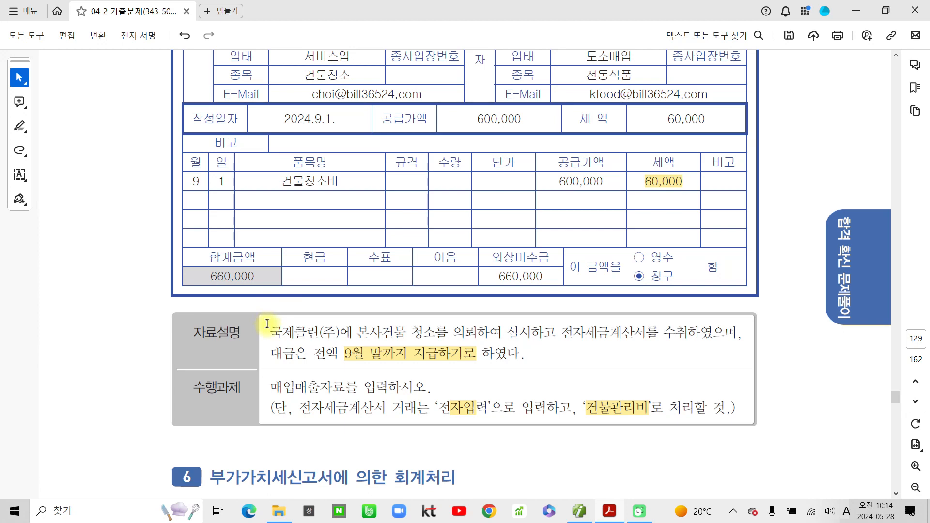
scroll(267, 323, "up", 1)
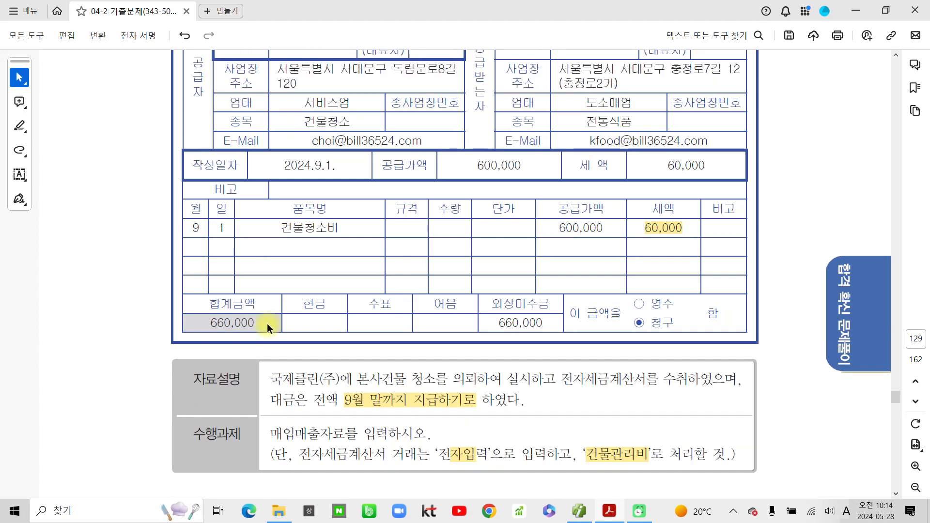
scroll(267, 324, "up", 2)
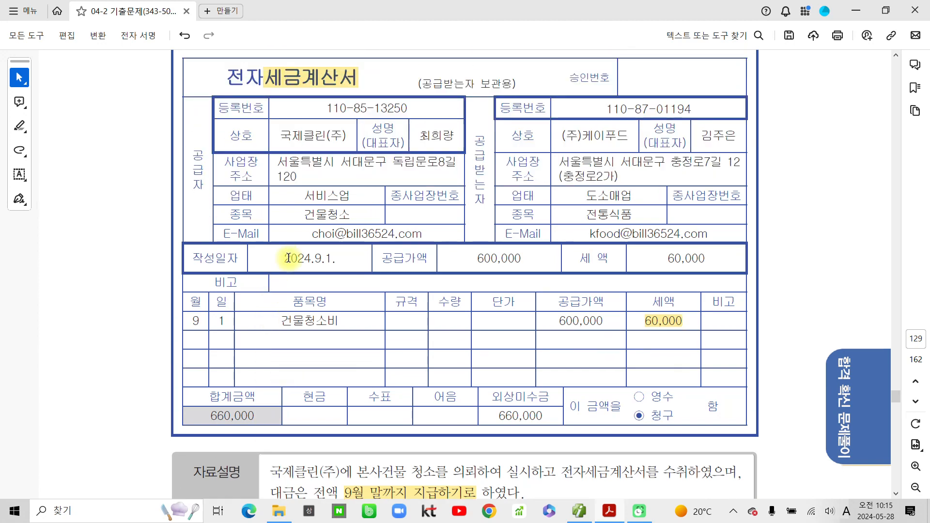
left_click_drag(289, 257, 332, 259)
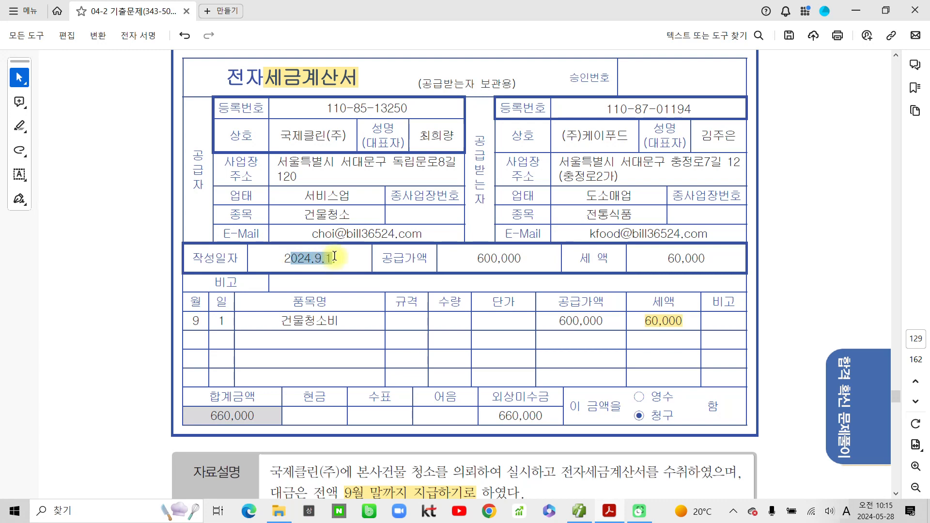
left_click(362, 285)
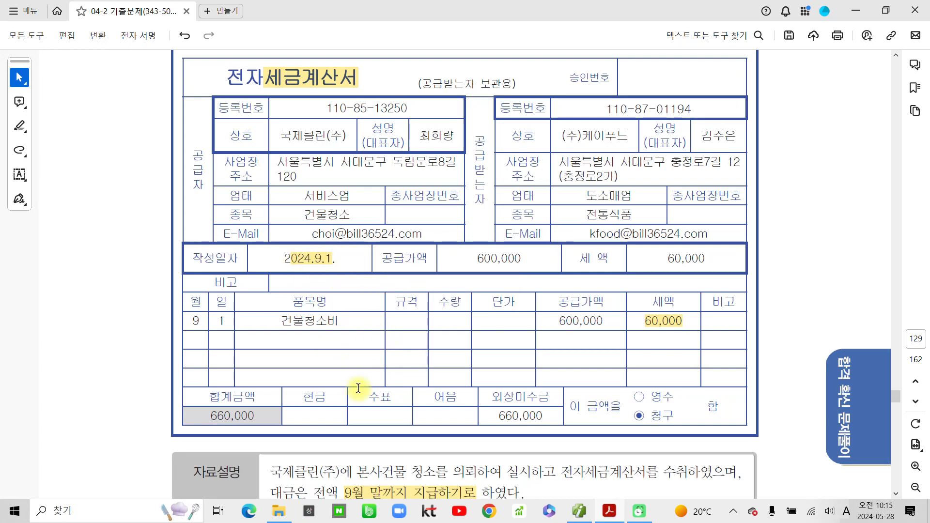
left_click(556, 502)
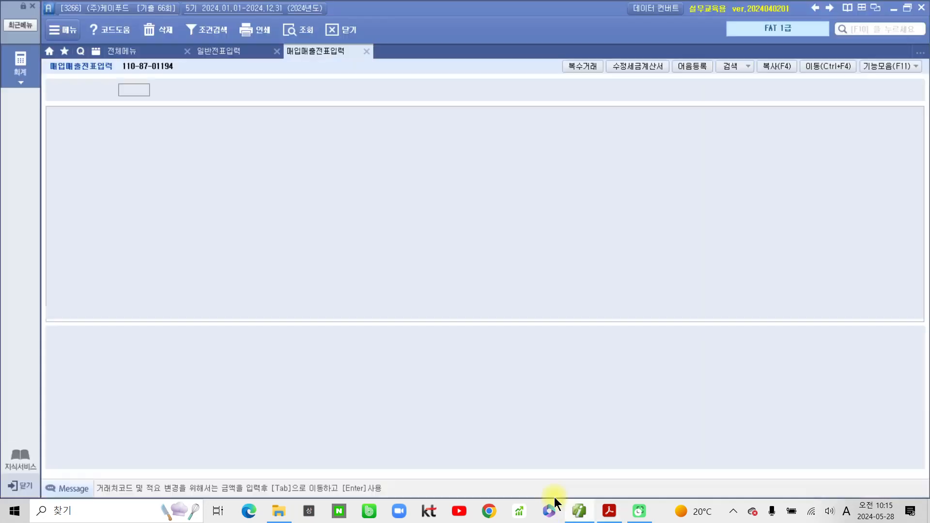
- Start a 09/01 type 51 과세 purchase line for the item 건물청소비
left_click(136, 92)
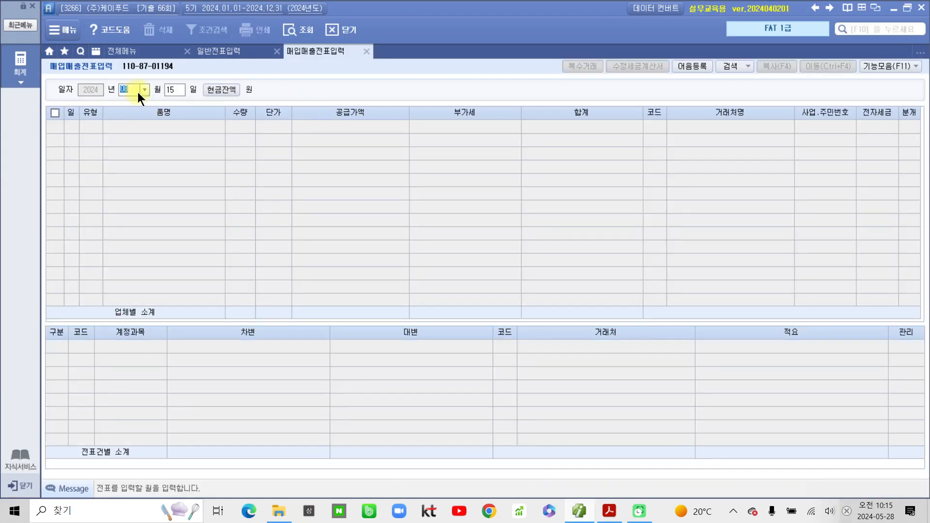
type("9")
key("Return")
type("1")
key("Return")
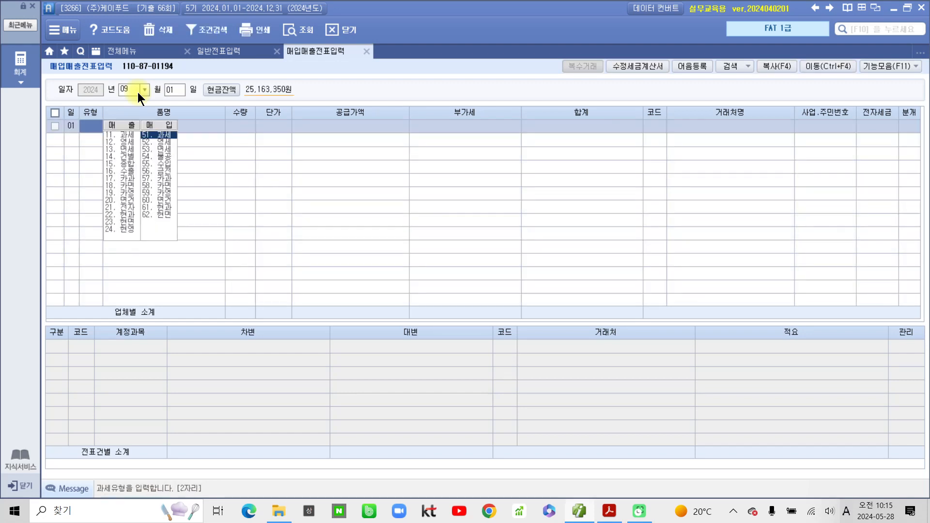
type("51")
key("Return")
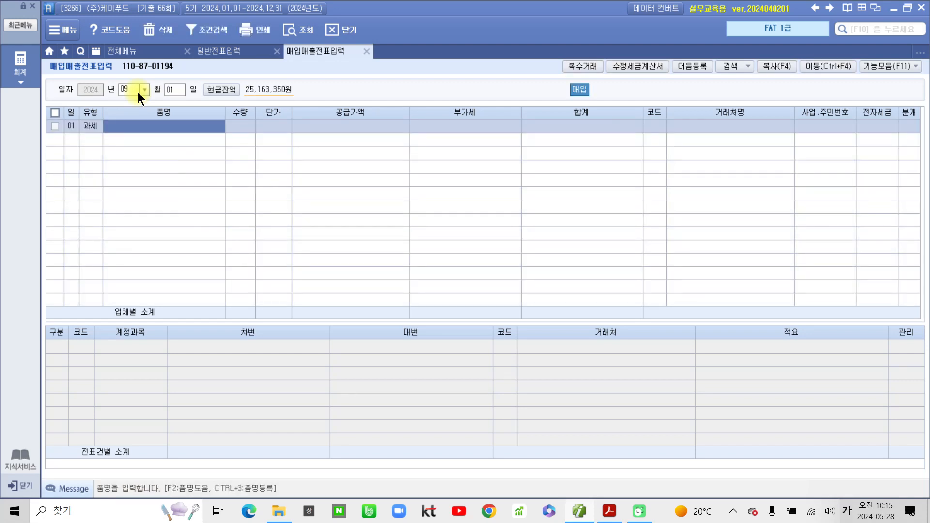
type("건물ㅊ")
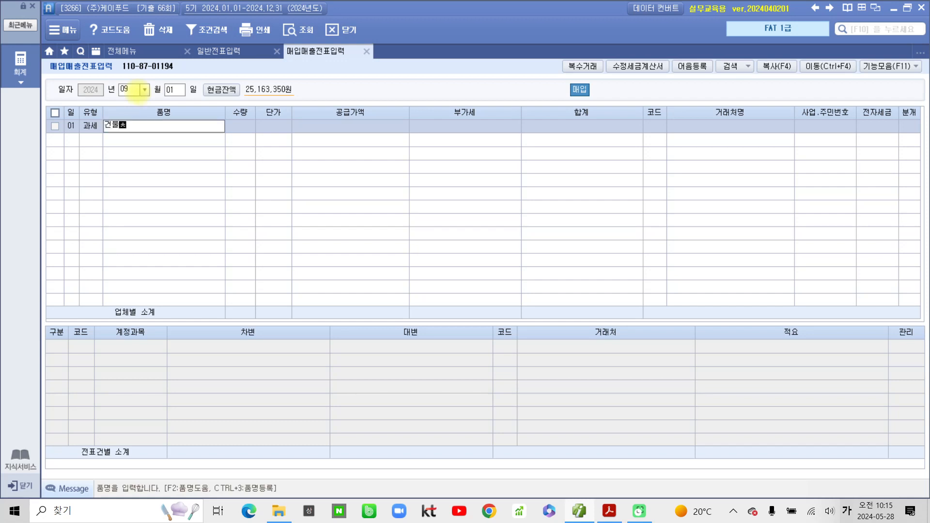
type("청소비")
key("Return")
- Enter 600,000 supply, vendor 00200 국제클린(주), 전자입력 1, and a 혼합 (3) journal
key("Return")
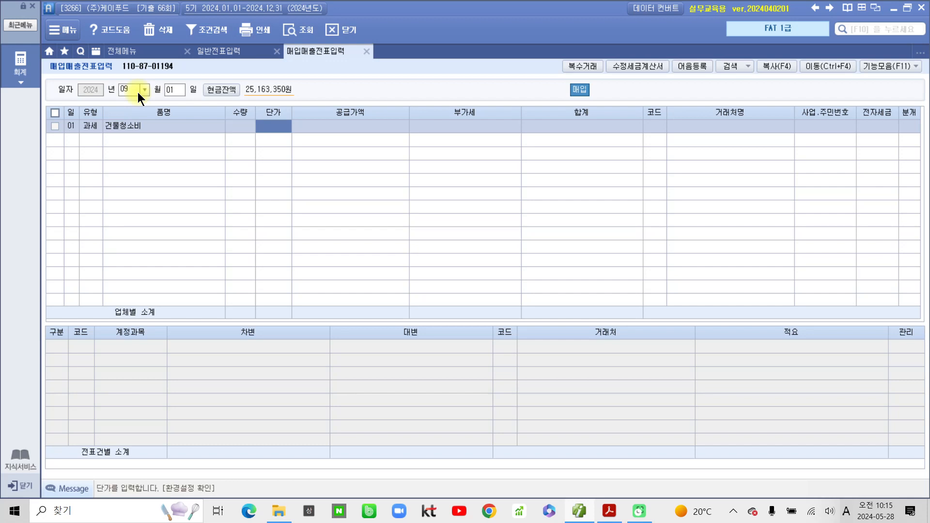
key("Return")
type("6000000")
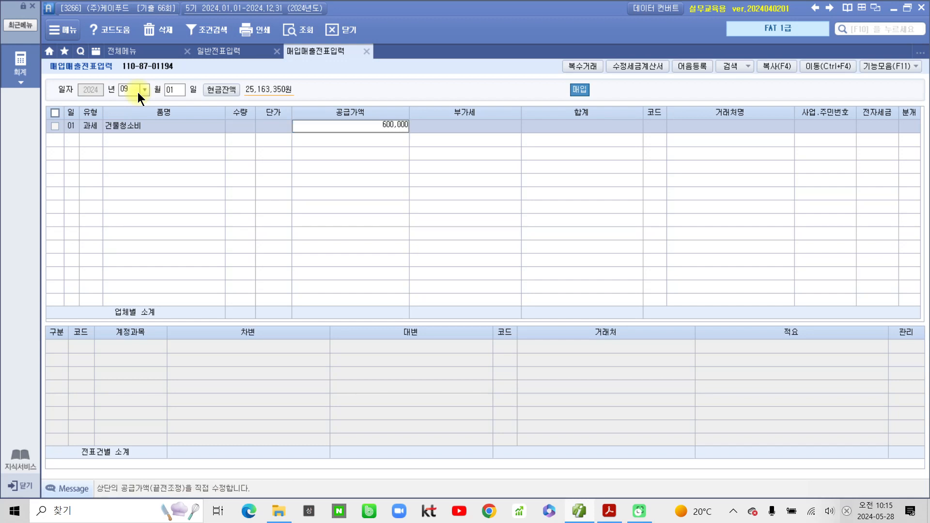
key("Return")
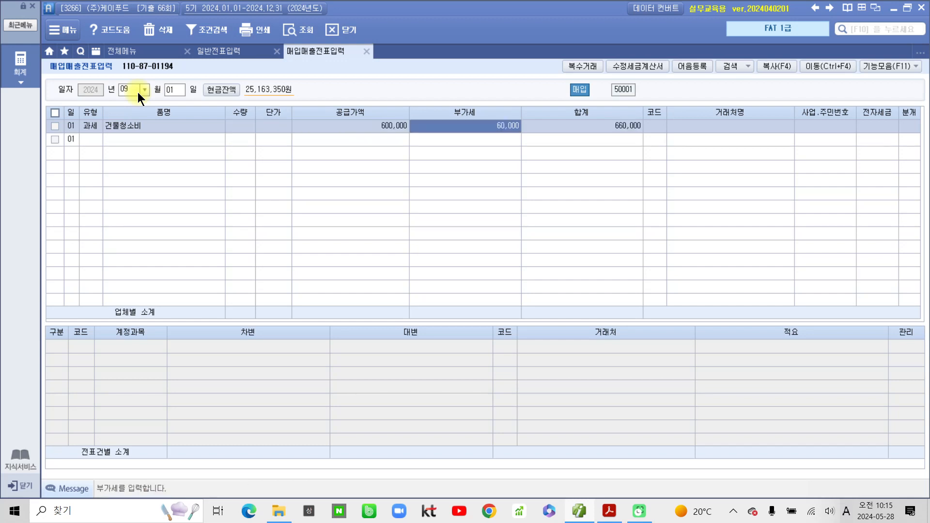
key("Return")
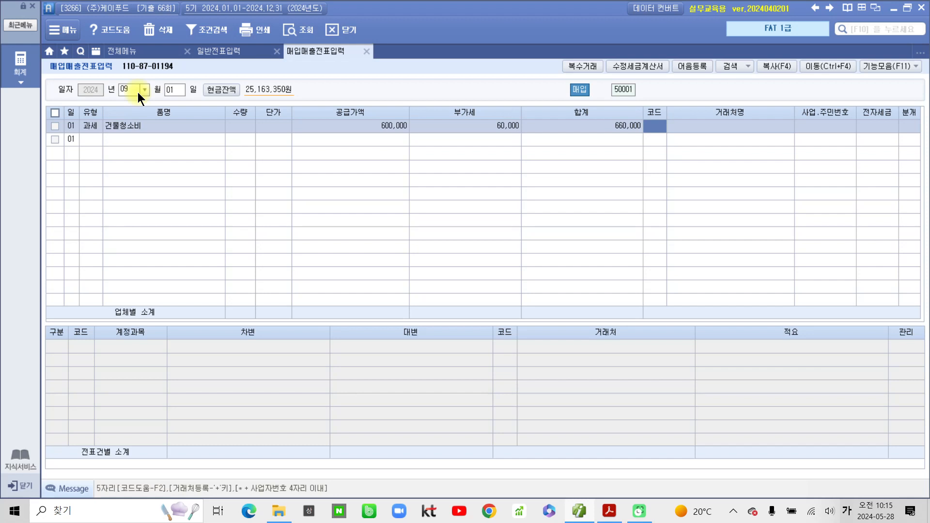
type("국ㅈㅔ")
key("Return")
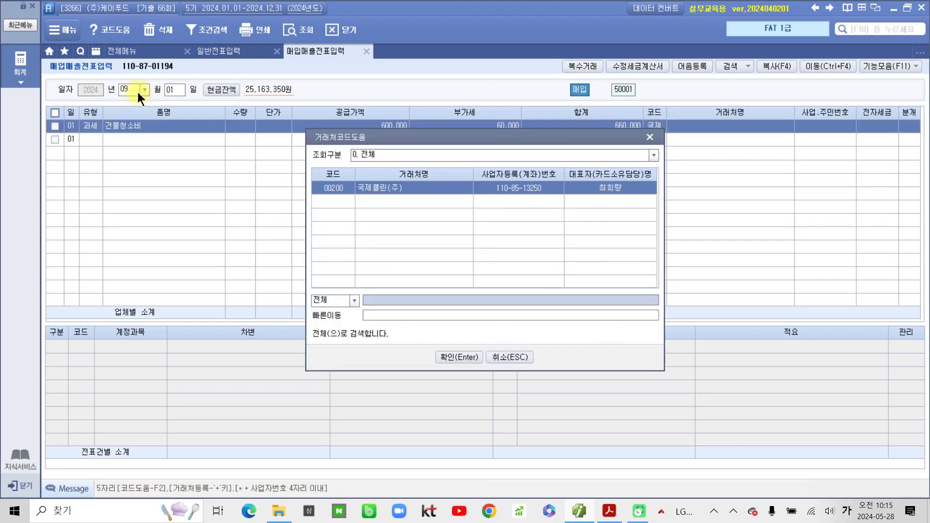
key("Return")
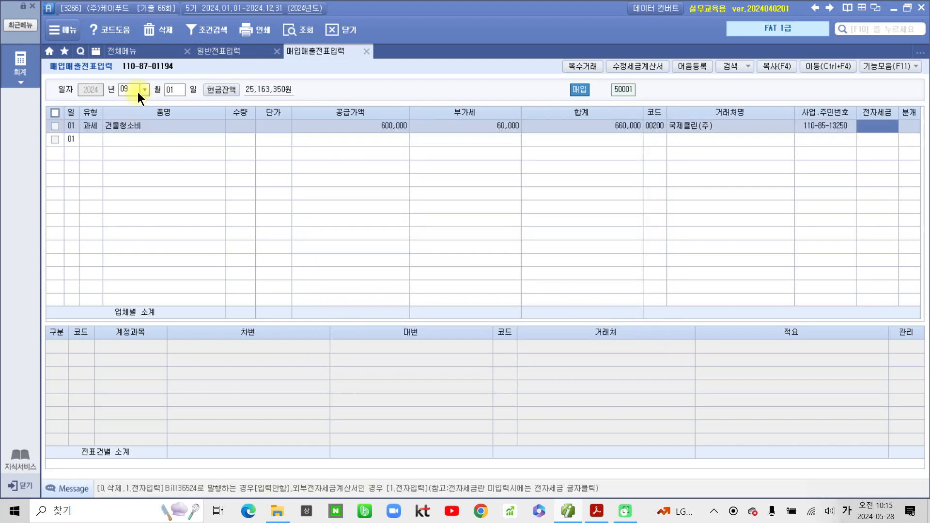
type("1")
key("Return")
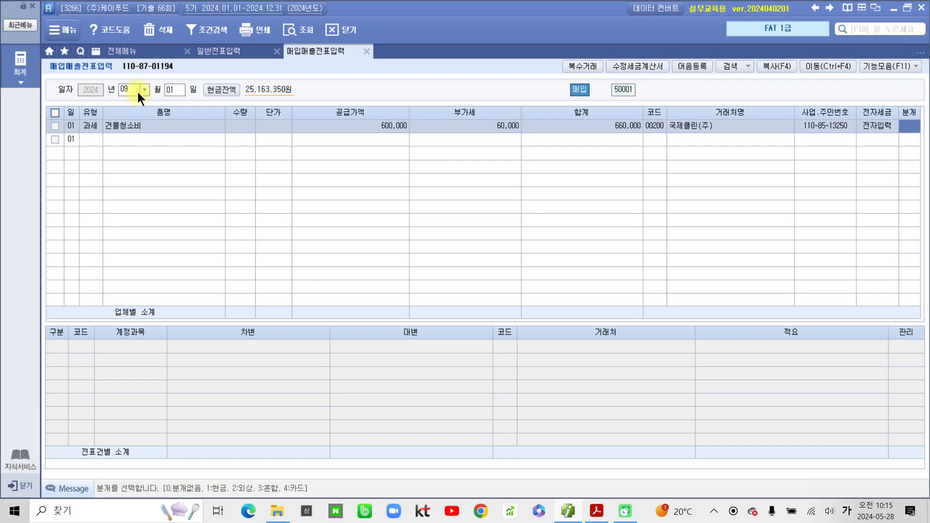
type("3")
key("Return")
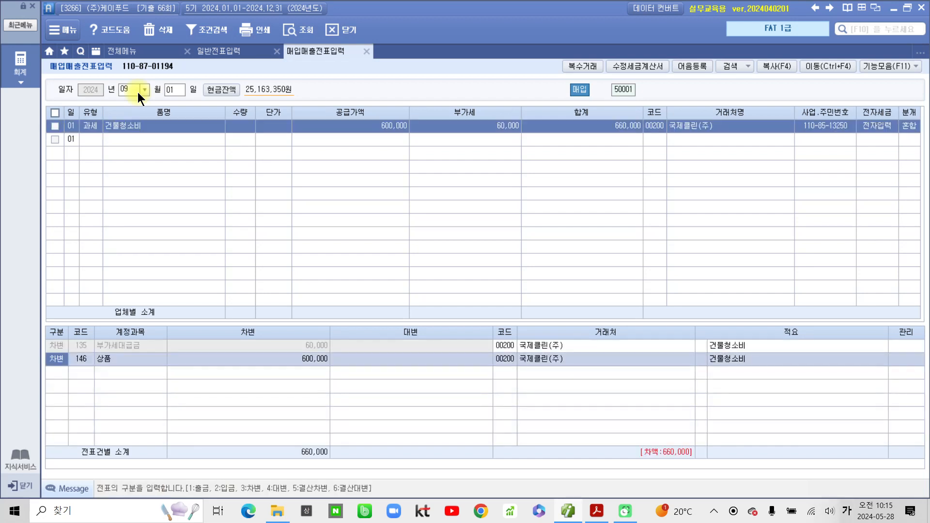
- Change the debit account to 837 건물관리비
key("Return")
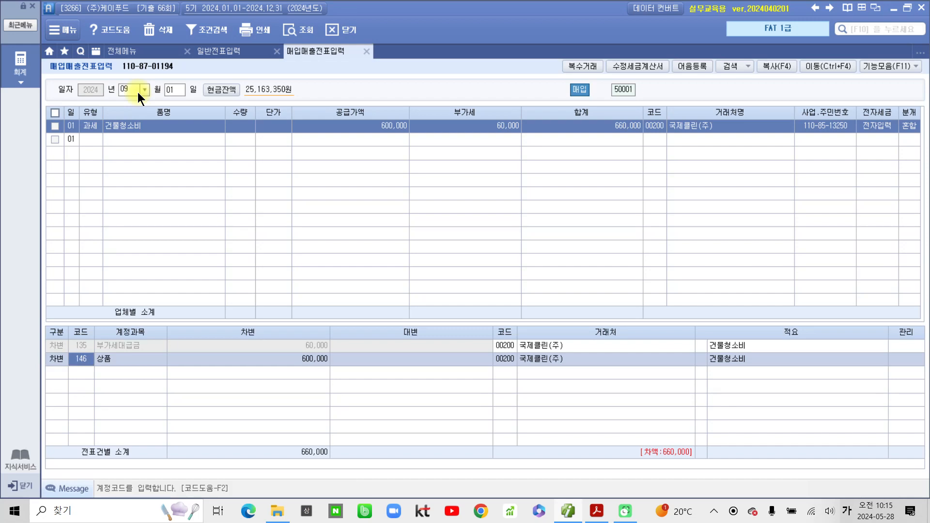
type("건물")
key("Return")
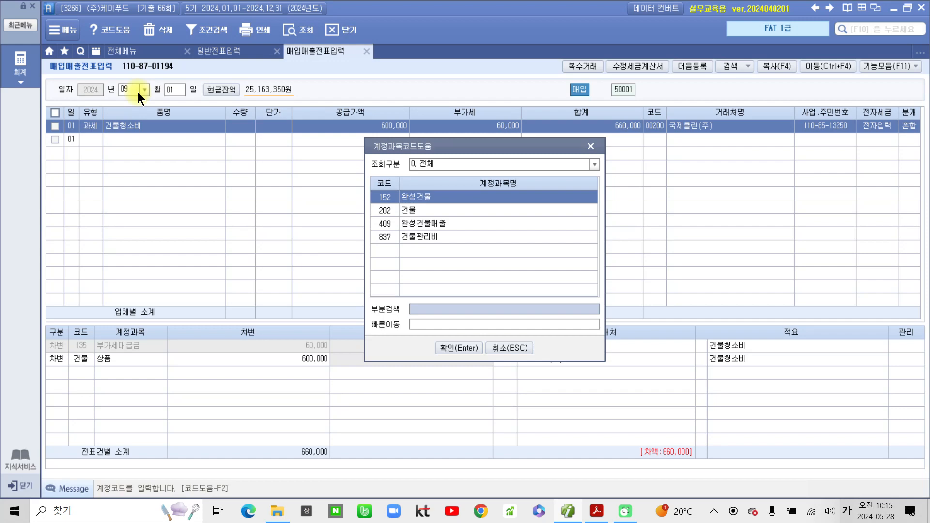
key("Down")
key("Down")
key("Down")
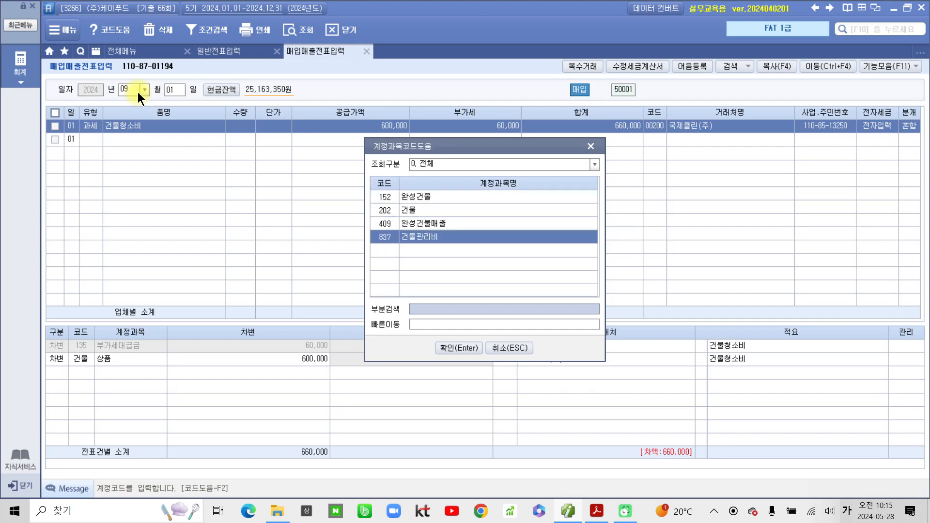
key("Return")
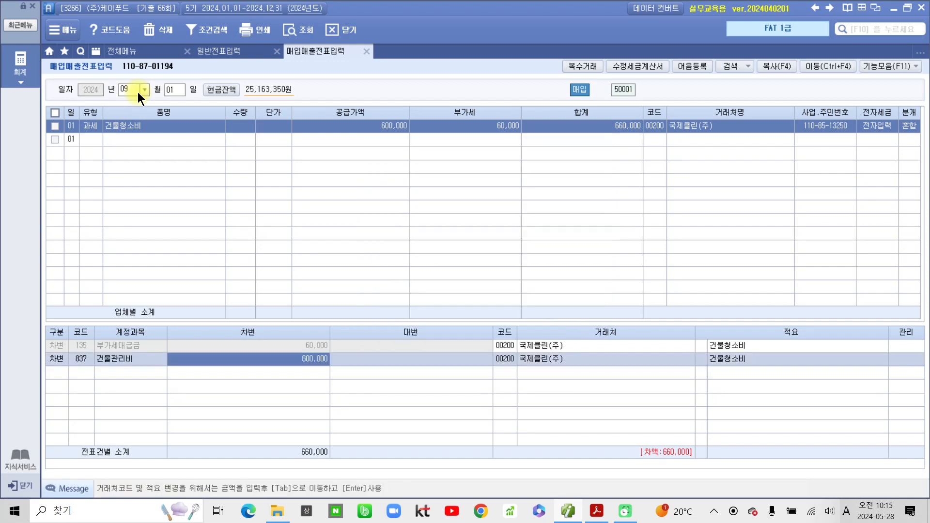
- Add a credit (4) line to 253 미지급금 for 660,000
key("Return")
type("4")
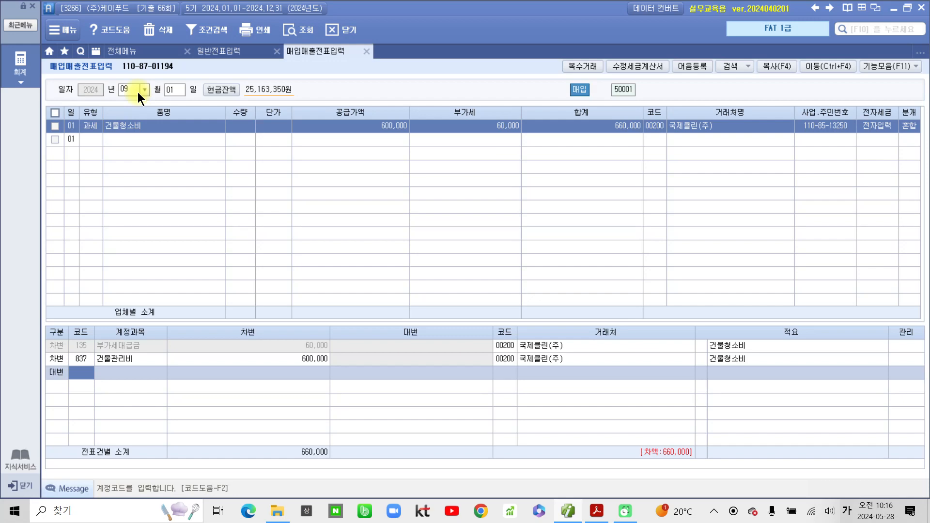
type("미지")
key("Return")
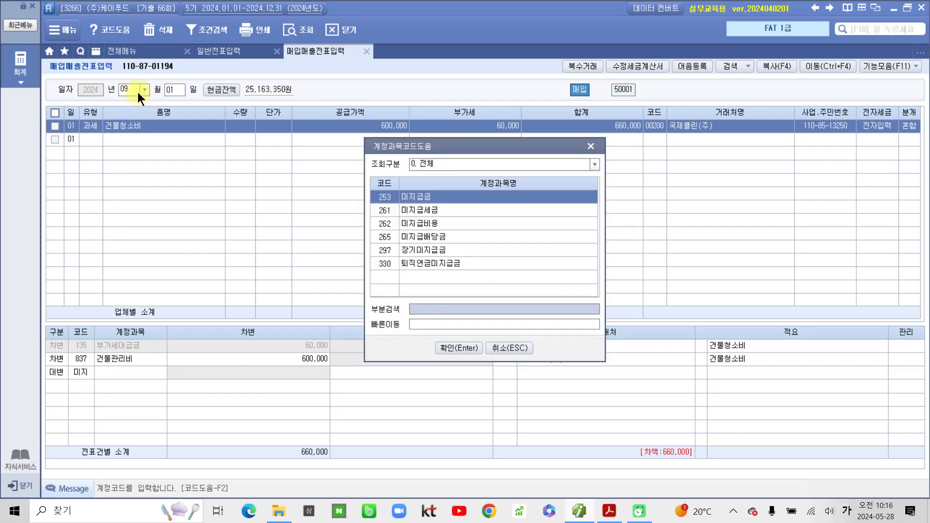
key("Return")
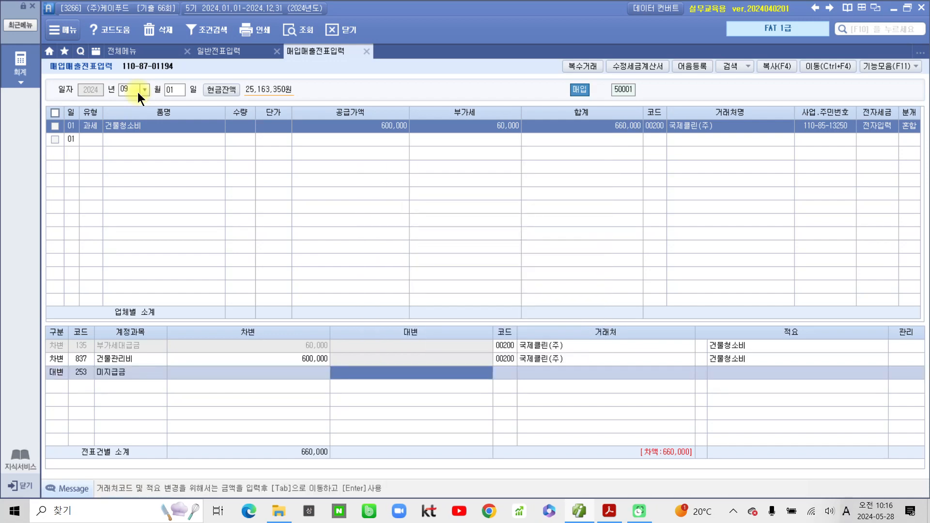
type("660")
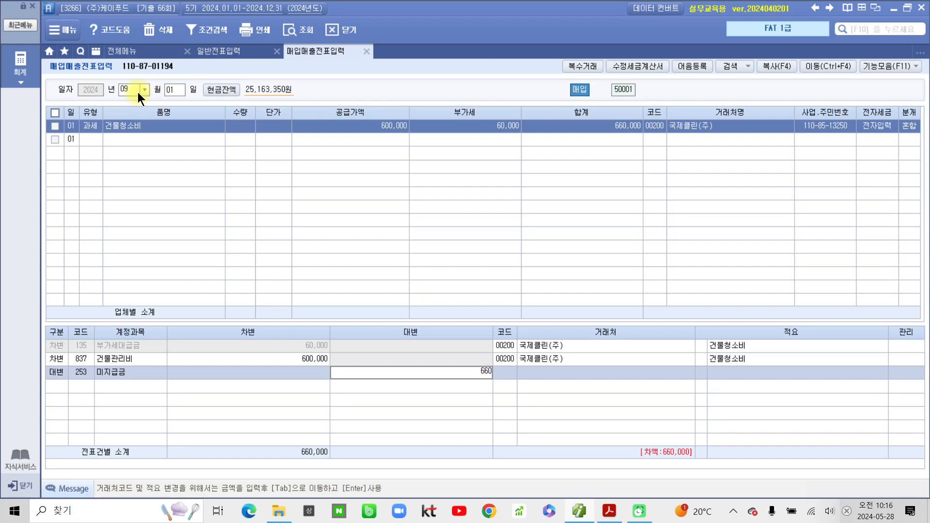
type(",000")
key("Return")
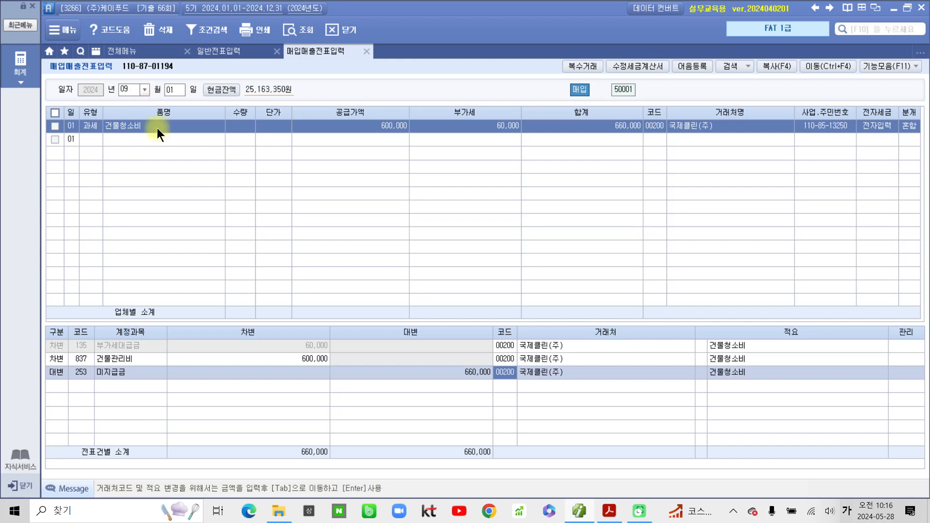
- In the PDF, highlight problem 6's heading and its word 보통예금 yellow
left_click(607, 513)
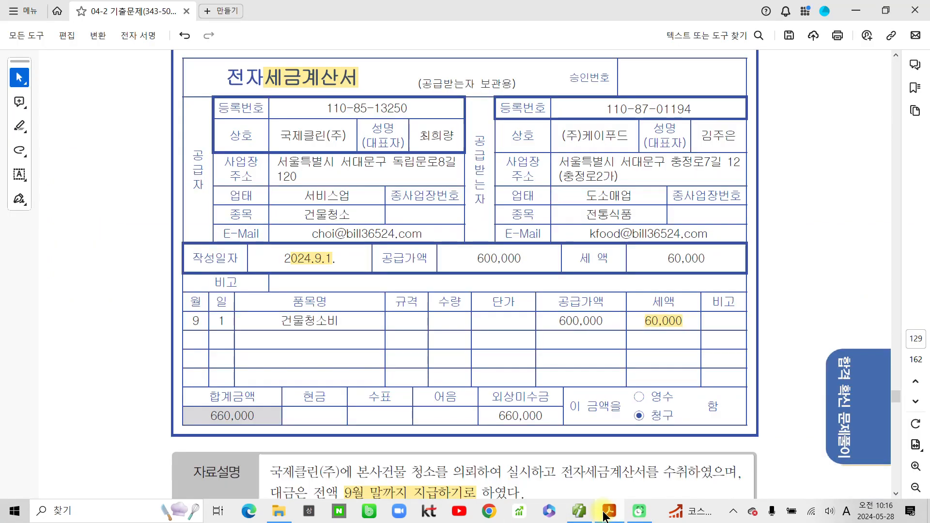
scroll(252, 417, "down", 5)
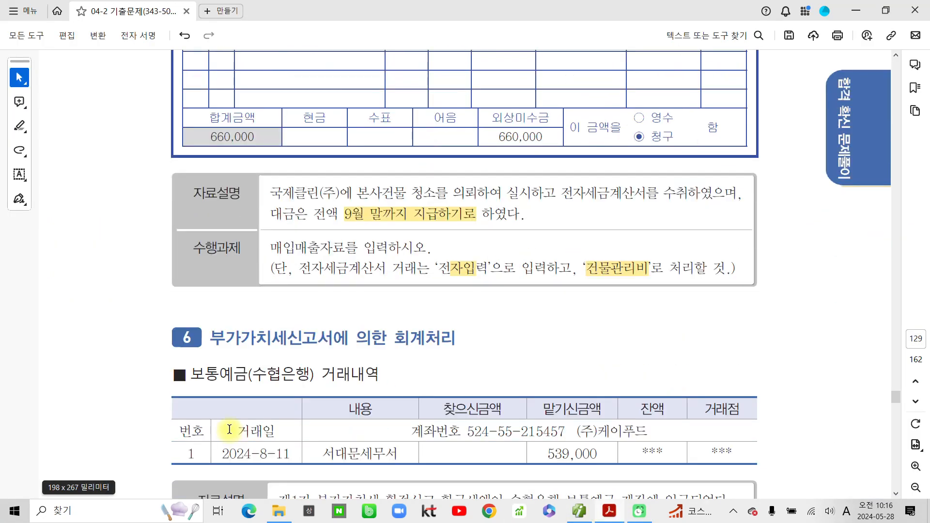
left_click_drag(210, 339, 410, 341)
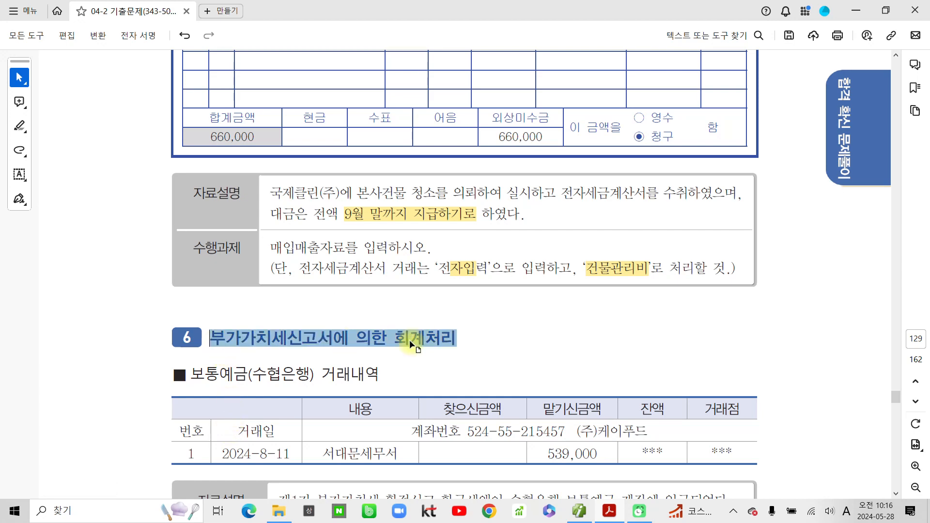
left_click(490, 361)
scroll(426, 431, "down", 2)
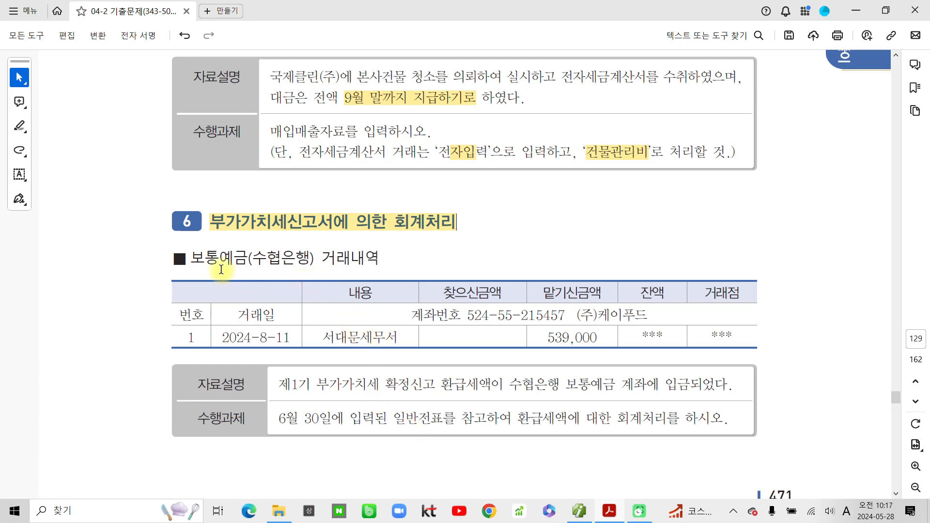
left_click_drag(189, 258, 249, 254)
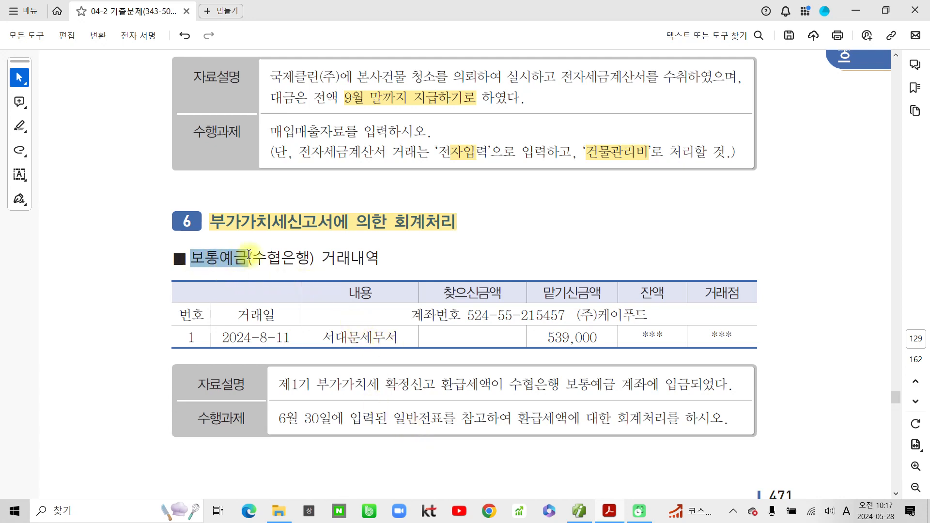
left_click(289, 282)
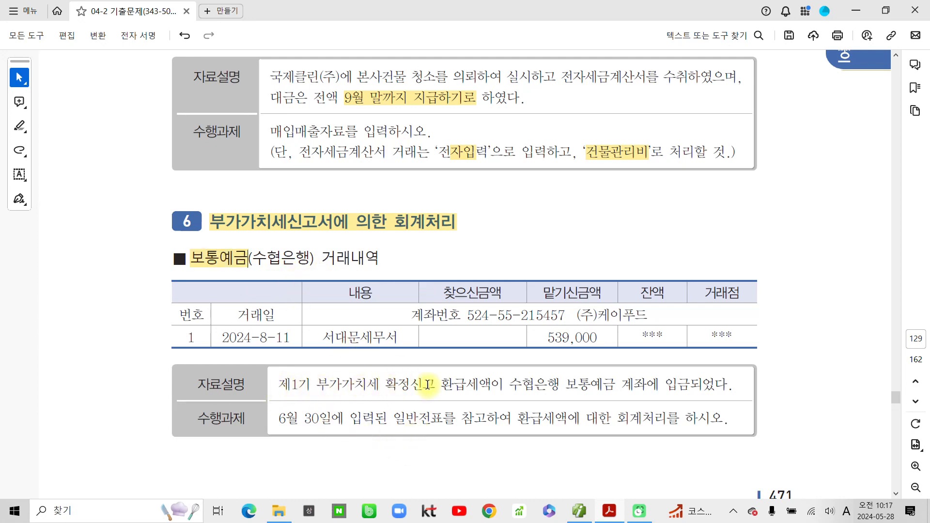
- Highlight 환급세액이, 보통예금 and 6월 30일에 입력된 in the description yellow
double_click(506, 384)
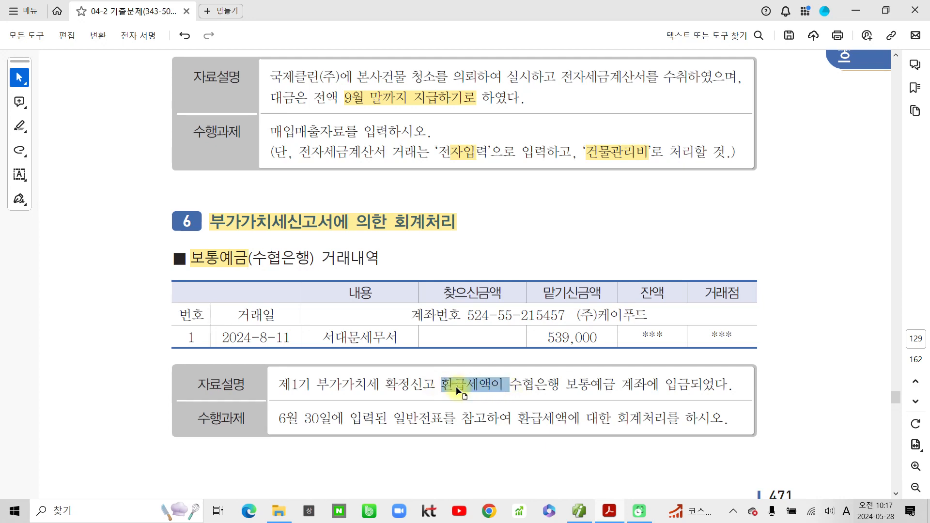
left_click(494, 408)
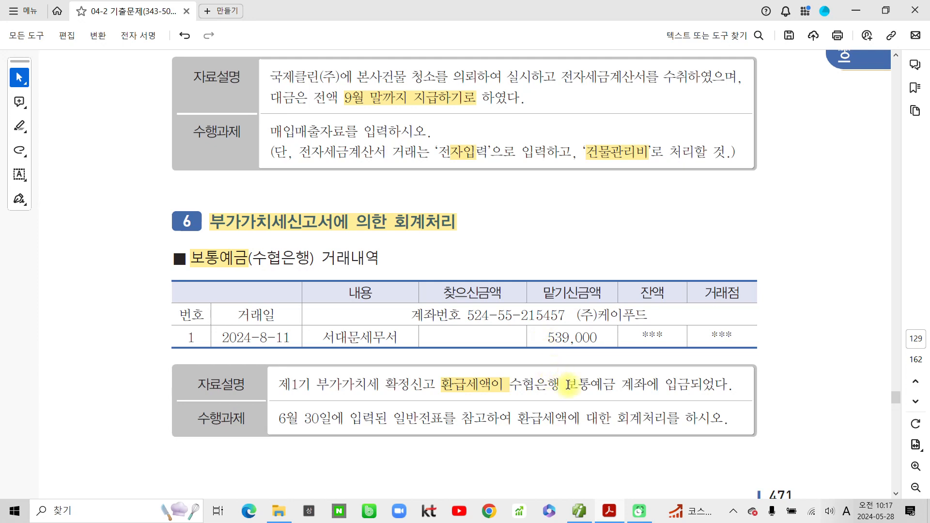
left_click_drag(565, 384, 620, 382)
left_click(660, 407)
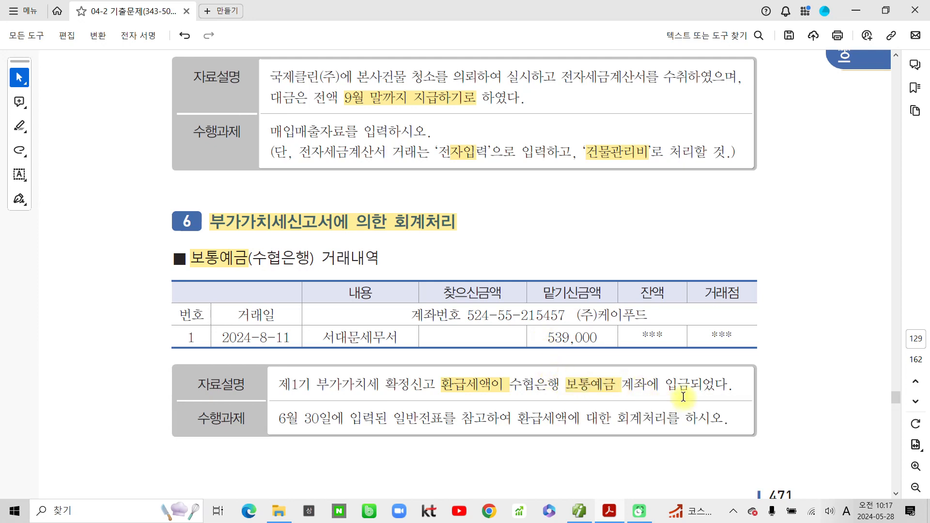
left_click_drag(279, 418, 388, 419)
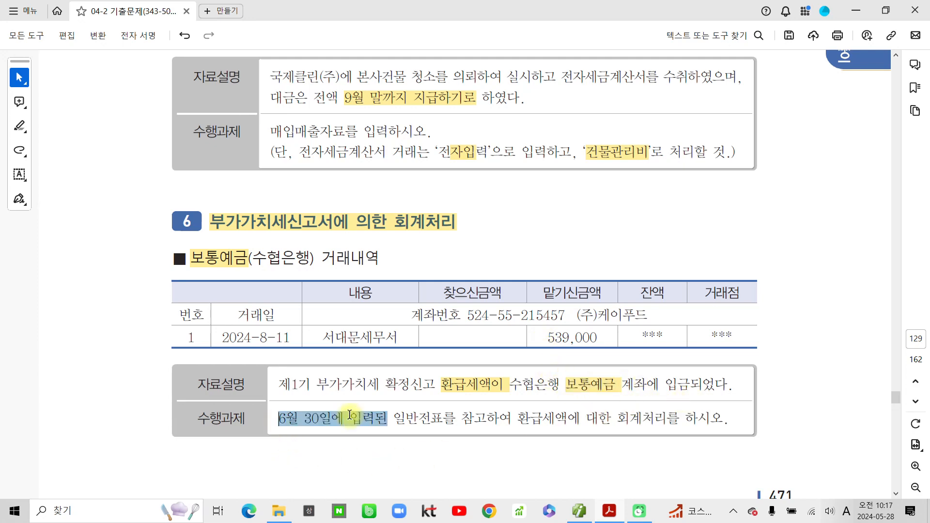
left_click(393, 439)
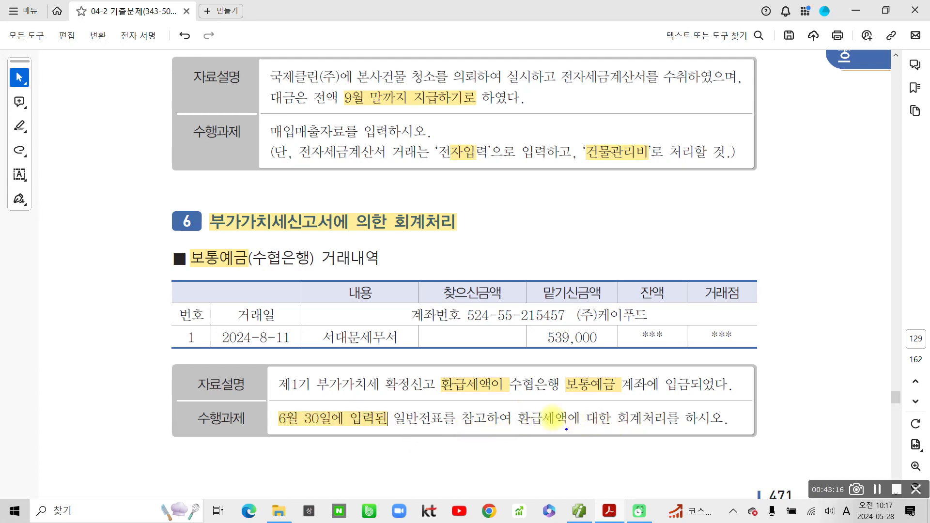
- Pen-mark 보통예금, the 539,000 deposit and 환급세액이, writing 차 beside the heading
left_click_drag(177, 238, 253, 276)
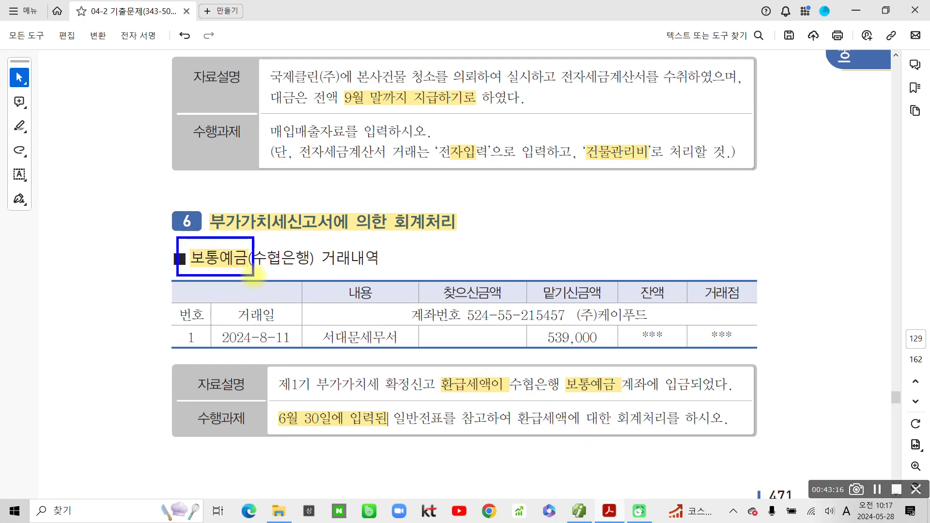
mouse_move(599, 366)
left_mouse_down()
mouse_move(615, 305)
mouse_move(580, 360)
left_mouse_up()
mouse_move(87, 275)
left_mouse_down()
mouse_move(115, 256)
mouse_move(122, 277)
left_mouse_up()
mouse_move(128, 239)
left_mouse_down()
mouse_move(128, 283)
mouse_move(144, 264)
mouse_move(156, 266)
mouse_move(131, 308)
left_mouse_up()
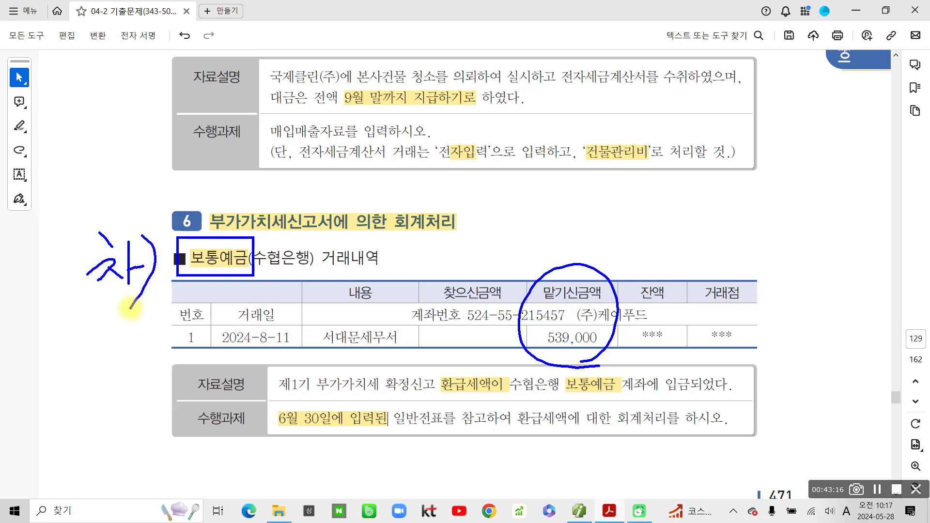
mouse_move(431, 383)
left_mouse_down()
mouse_move(432, 397)
mouse_move(499, 393)
mouse_move(467, 372)
mouse_move(506, 399)
left_mouse_up()
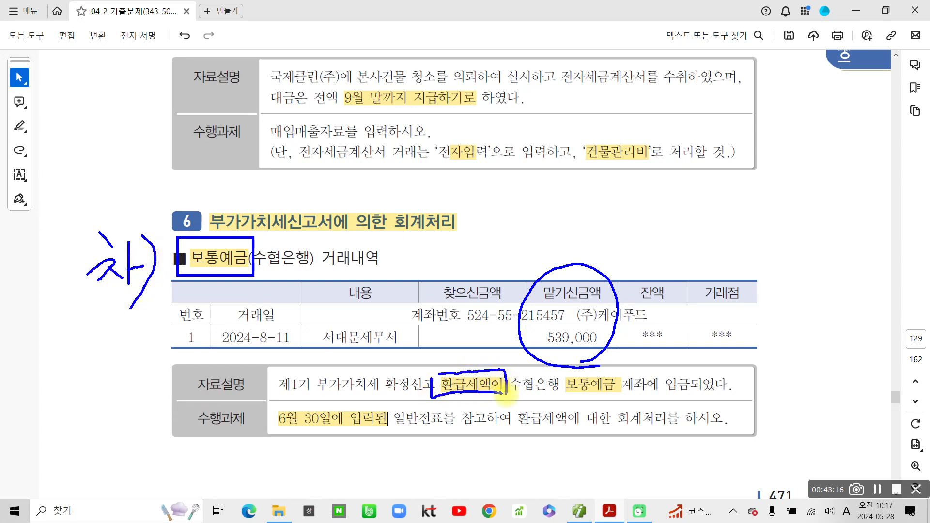
left_click_drag(275, 426, 374, 430)
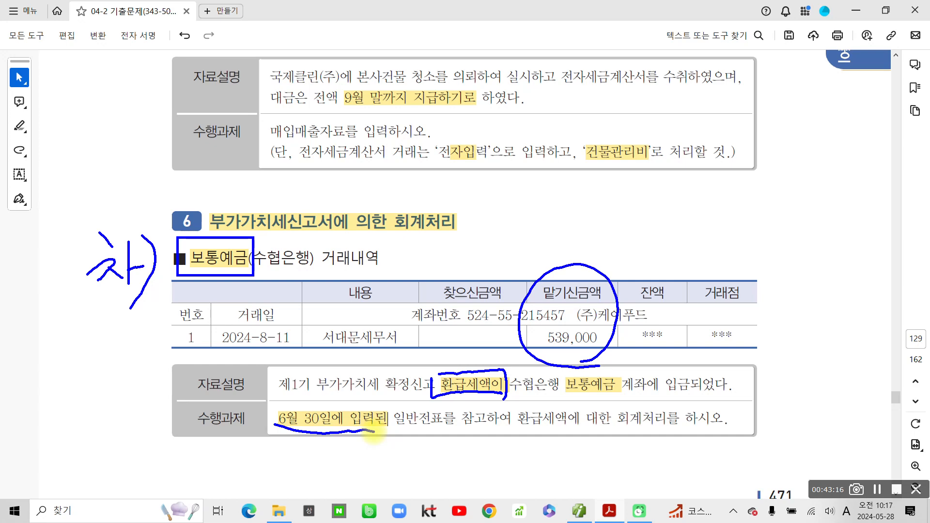
- Handwrite '대) 미수금' below the table and circle 6월 30일에 입력된
mouse_move(340, 340)
left_mouse_down()
mouse_move(352, 378)
mouse_move(357, 349)
mouse_move(372, 374)
left_mouse_up()
left_click_drag(374, 341, 386, 385)
mouse_move(398, 325)
left_mouse_down()
mouse_move(399, 361)
mouse_move(416, 347)
left_mouse_up()
mouse_move(391, 363)
left_mouse_down()
mouse_move(433, 363)
mouse_move(452, 325)
left_mouse_up()
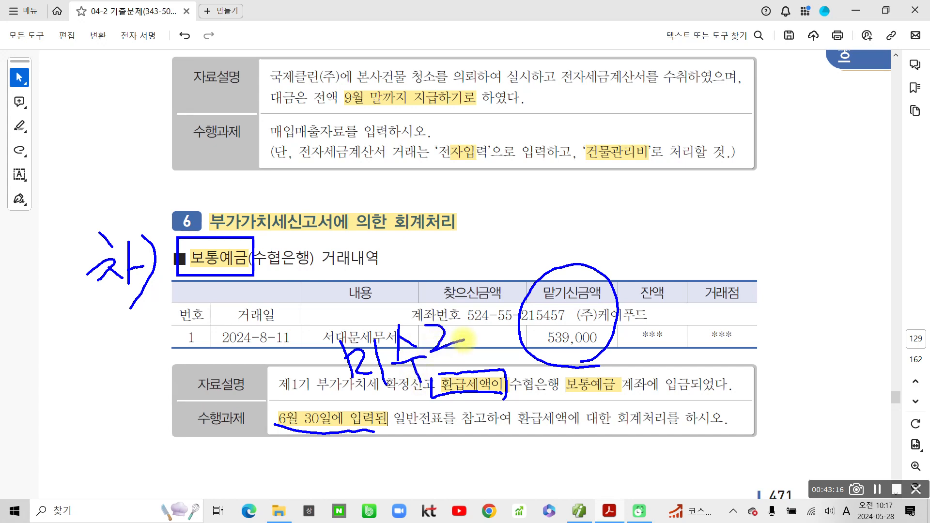
left_click_drag(419, 351, 465, 339)
mouse_move(435, 356)
left_mouse_down()
mouse_move(450, 370)
mouse_move(477, 362)
left_mouse_up()
mouse_move(264, 363)
left_mouse_down()
mouse_move(290, 355)
mouse_move(274, 381)
left_mouse_up()
mouse_move(273, 380)
left_mouse_down()
mouse_move(293, 370)
mouse_move(289, 380)
mouse_move(306, 361)
left_mouse_up()
left_click_drag(313, 345, 310, 387)
mouse_move(301, 330)
left_mouse_down()
mouse_move(332, 361)
mouse_move(315, 402)
left_mouse_up()
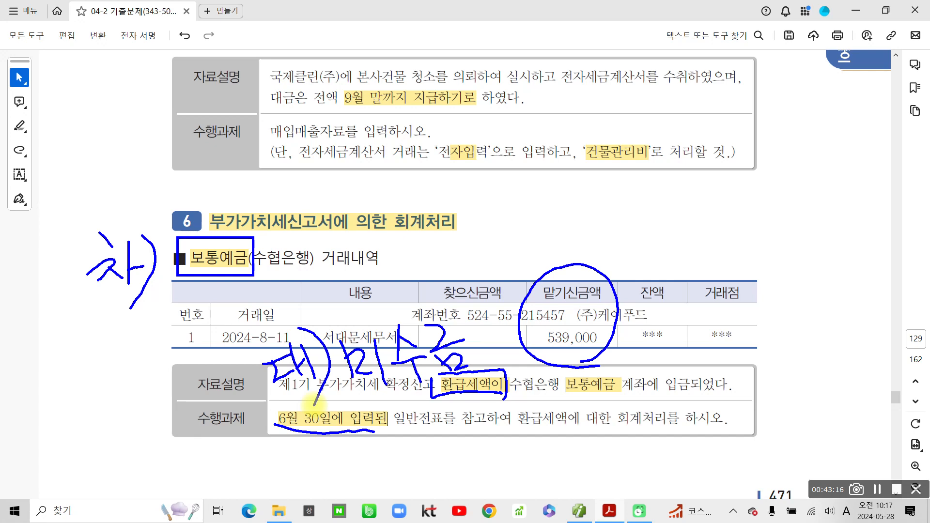
mouse_move(262, 426)
left_mouse_down()
mouse_move(324, 399)
mouse_move(314, 443)
mouse_move(264, 438)
left_mouse_up()
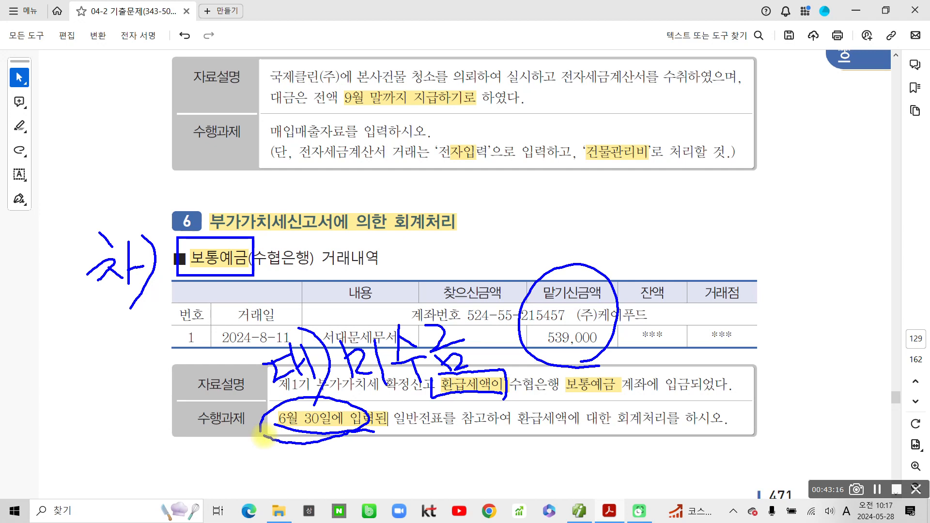
- Clear the pen ink and highlight the 2024-8-11 transaction date yellow
key("Escape")
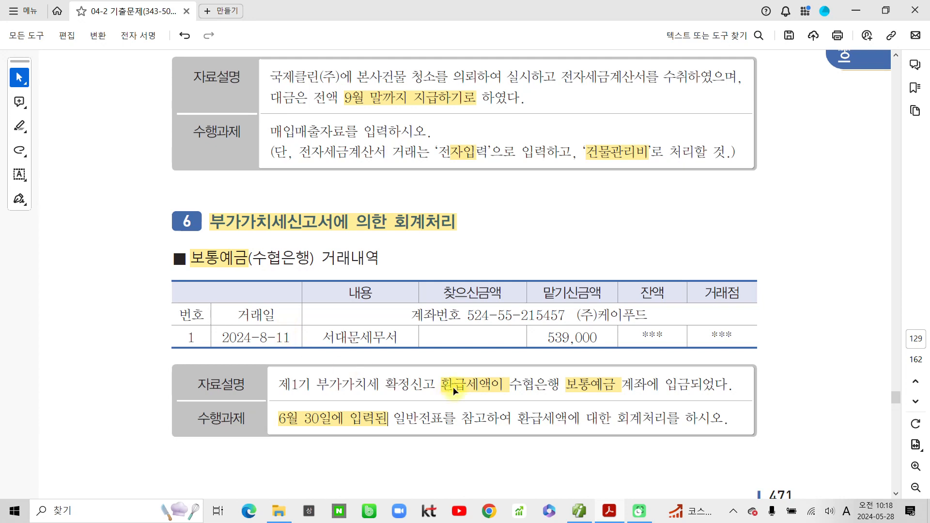
left_click_drag(289, 338, 228, 337)
left_click(265, 359)
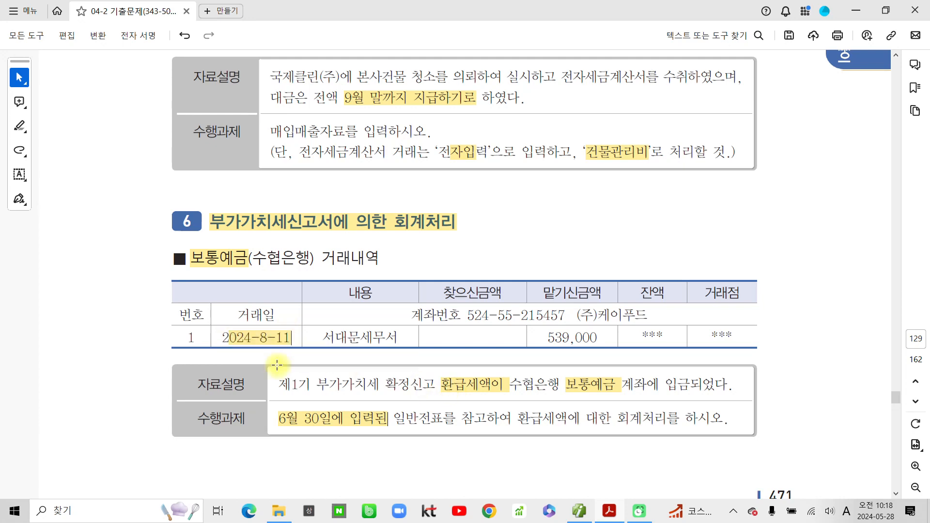
- In Smart A's 일반전표입력, start an entry dated 08/11
left_click(579, 511)
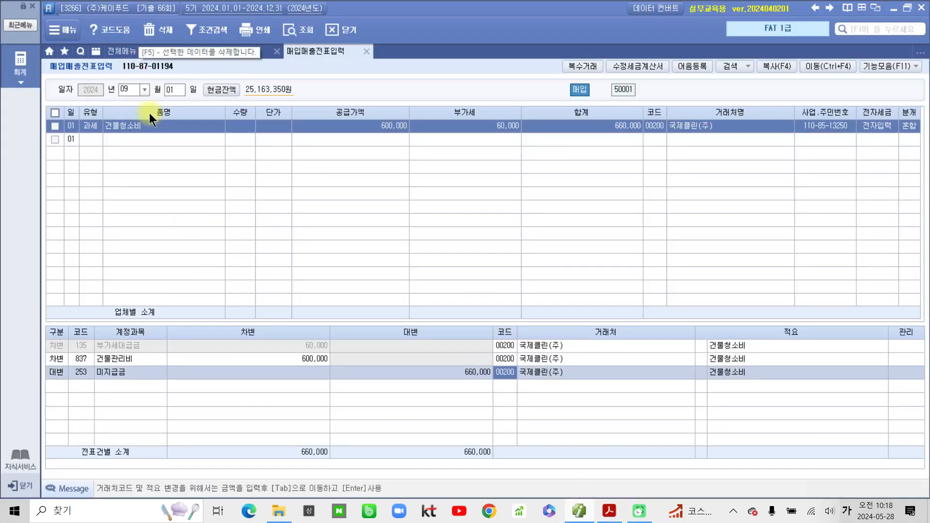
left_click(207, 52)
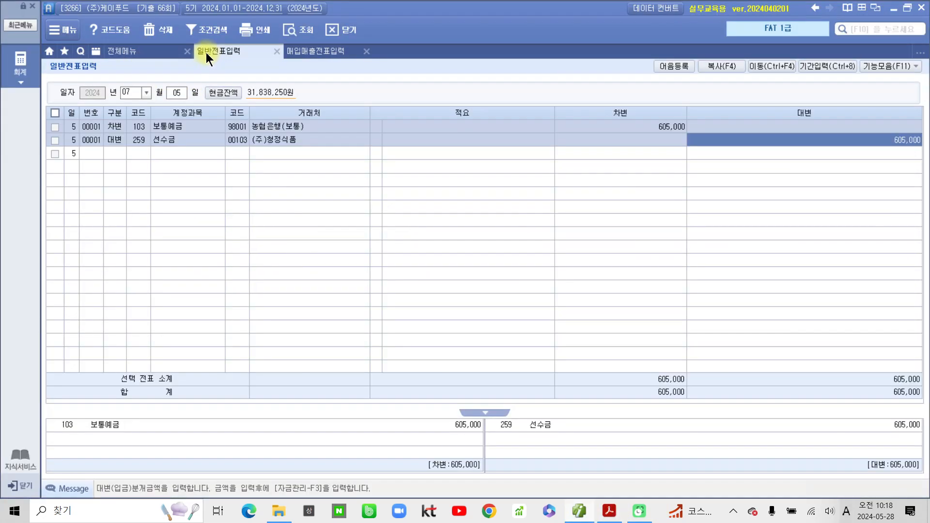
left_click(143, 91)
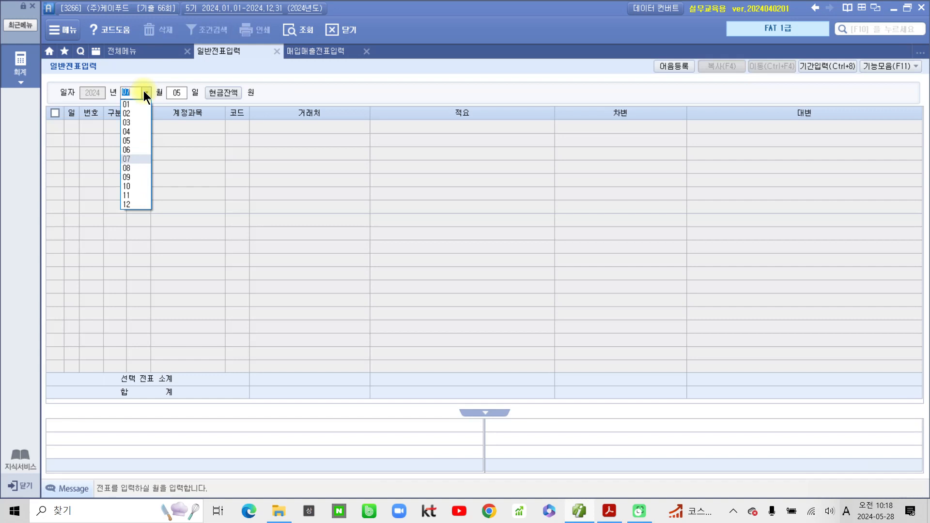
left_click(134, 165)
key("Return")
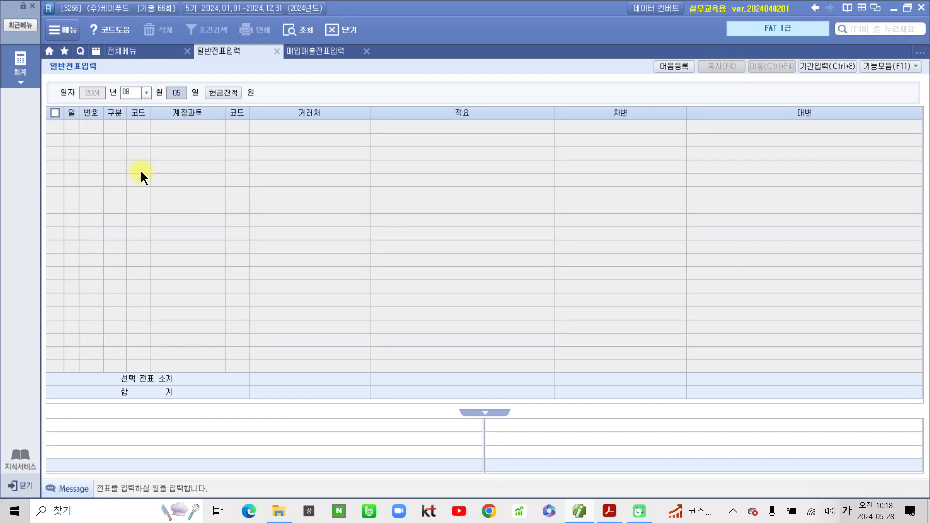
type("11")
key("Return")
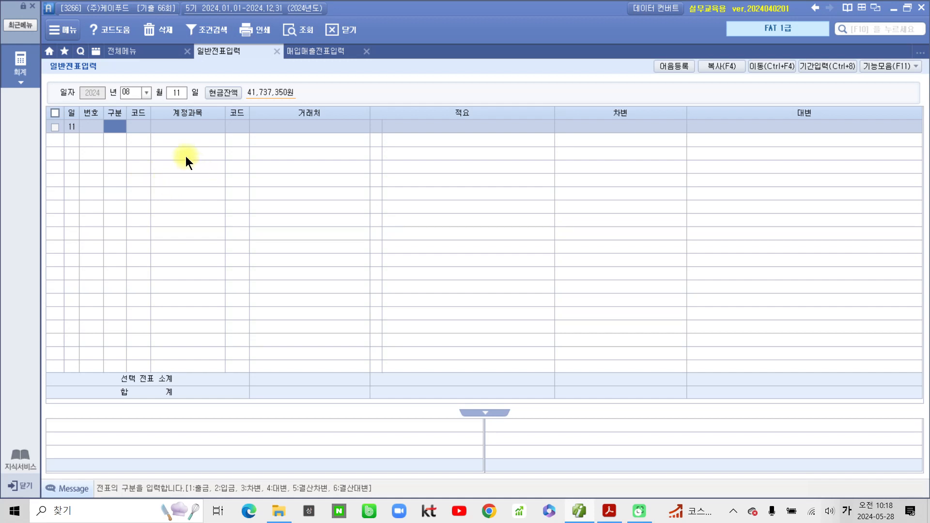
- Debit 103 보통예금 539,000 with counterparty 98003 수협은행(보통)
type("3")
key("Return")
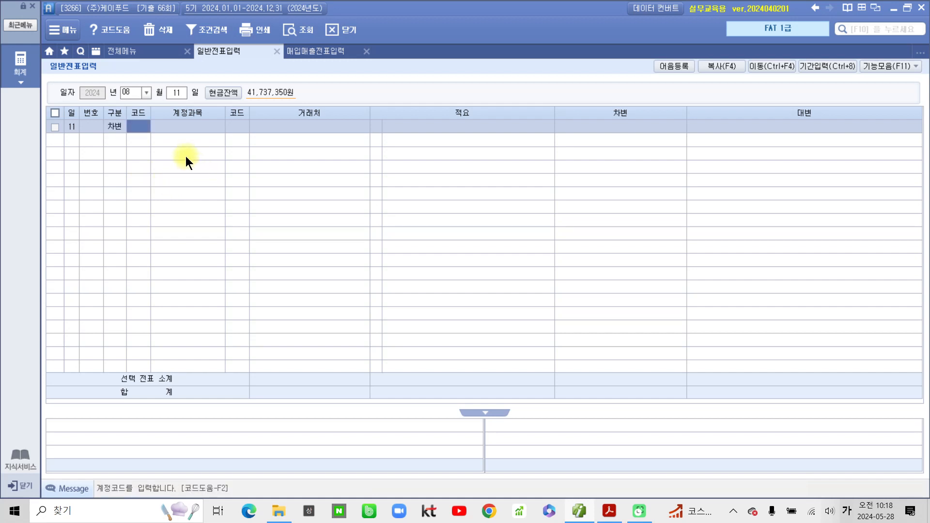
type("103")
key("Return")
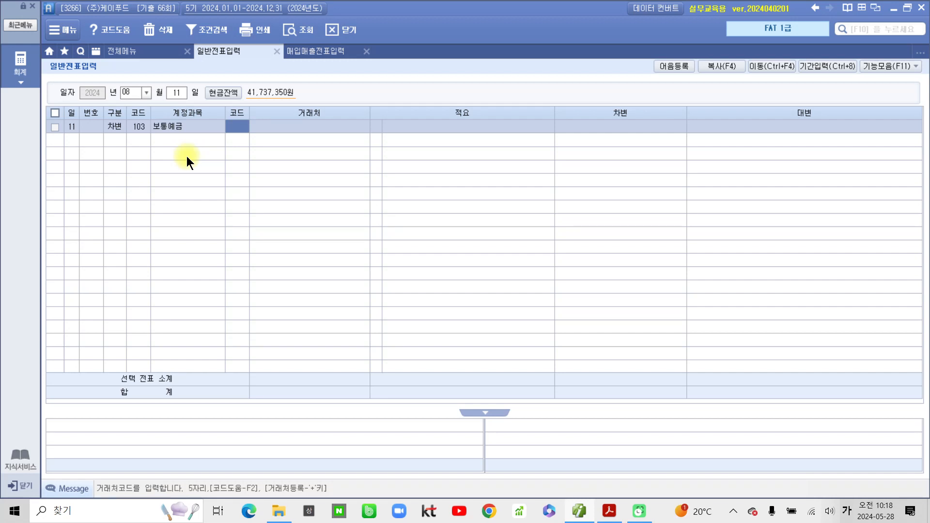
type("수해")
key("Return")
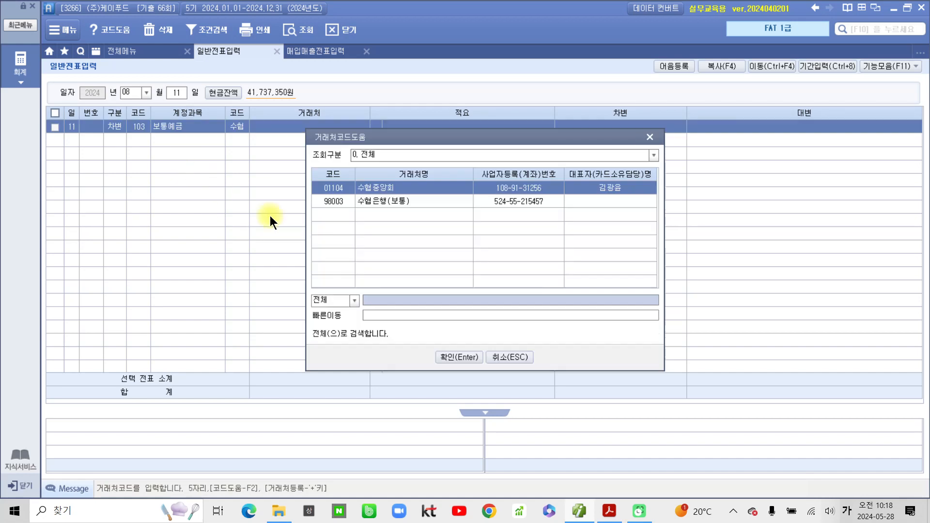
left_click(378, 204)
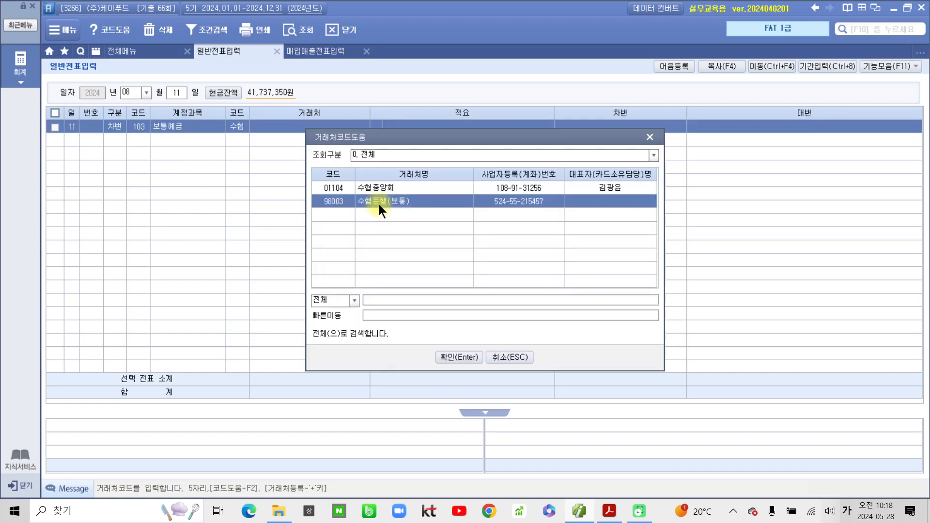
left_click(450, 359)
key("Return")
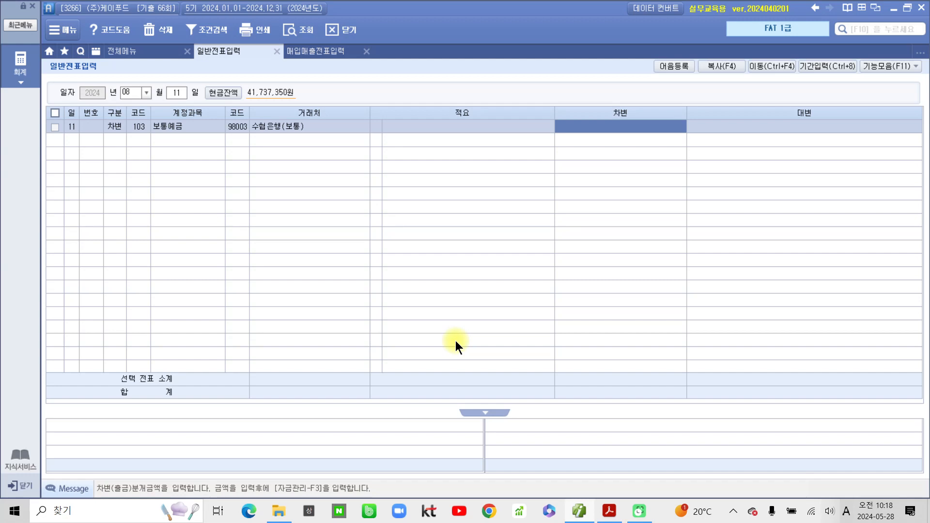
type("539")
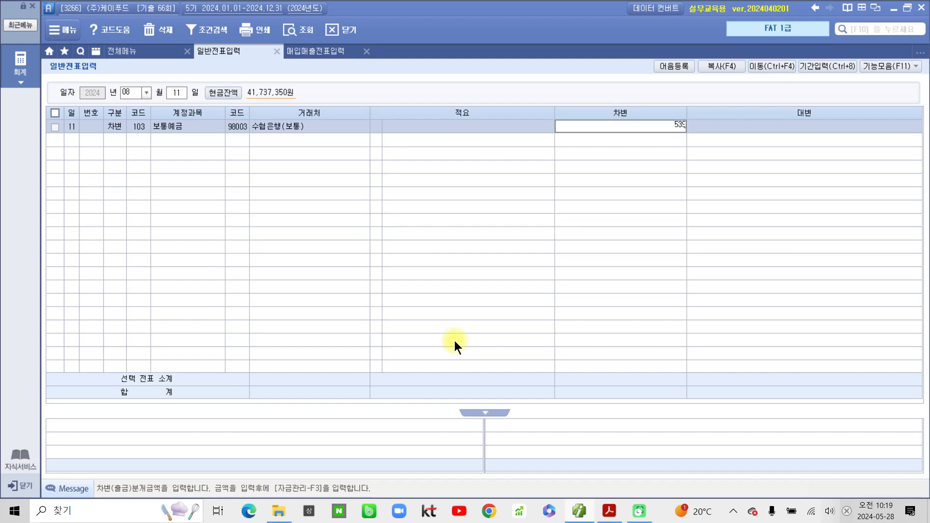
type(",000")
key("Return")
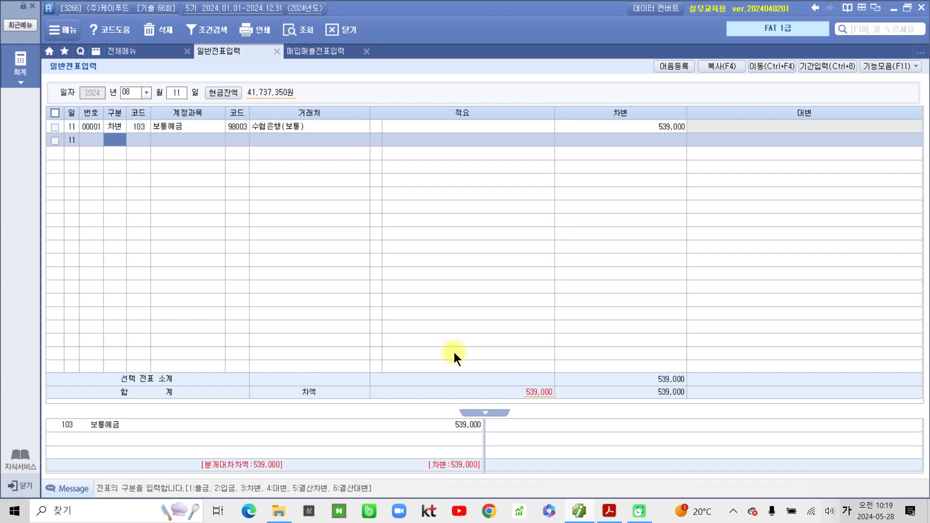
- Begin a credit (4) line and search for the 미수 account
type("4")
key("Return")
type("미")
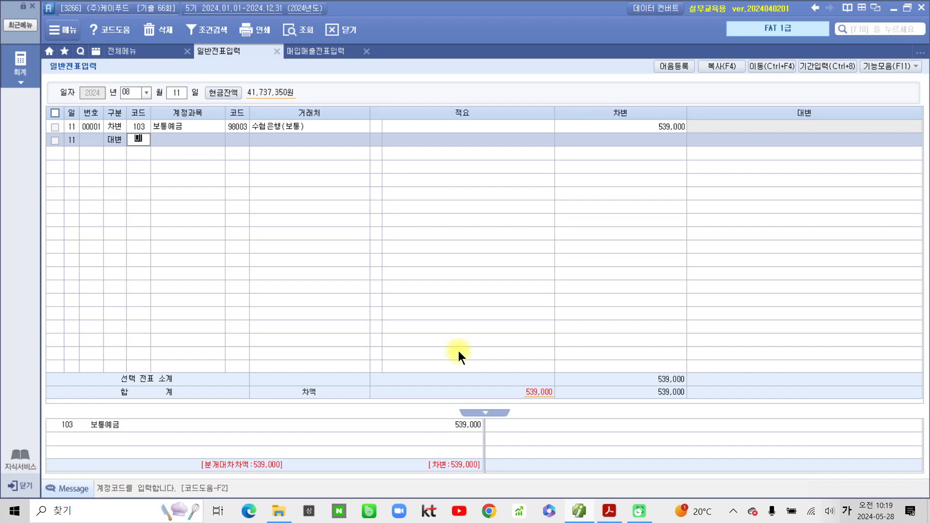
type("수")
- Set the credit account to 120 미수금 with counterparty 00600 서대문세무서
key("Return")
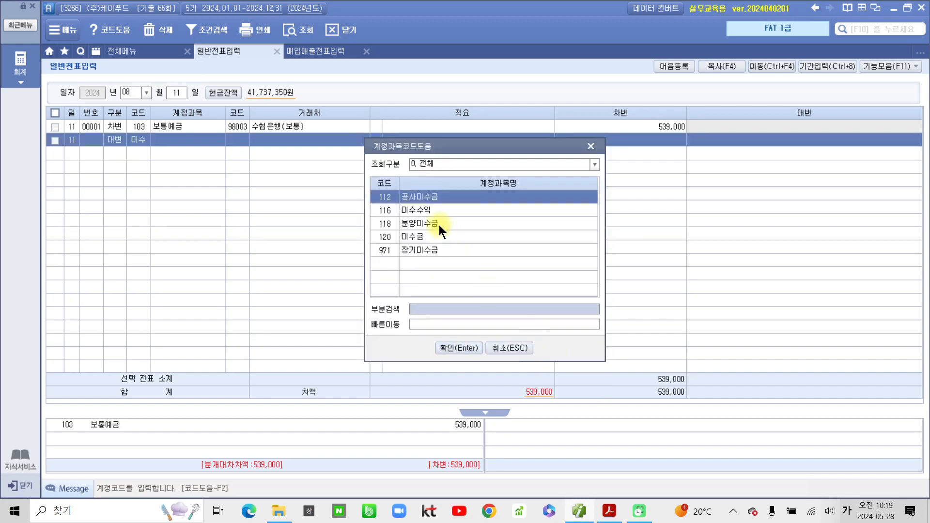
left_click(420, 237)
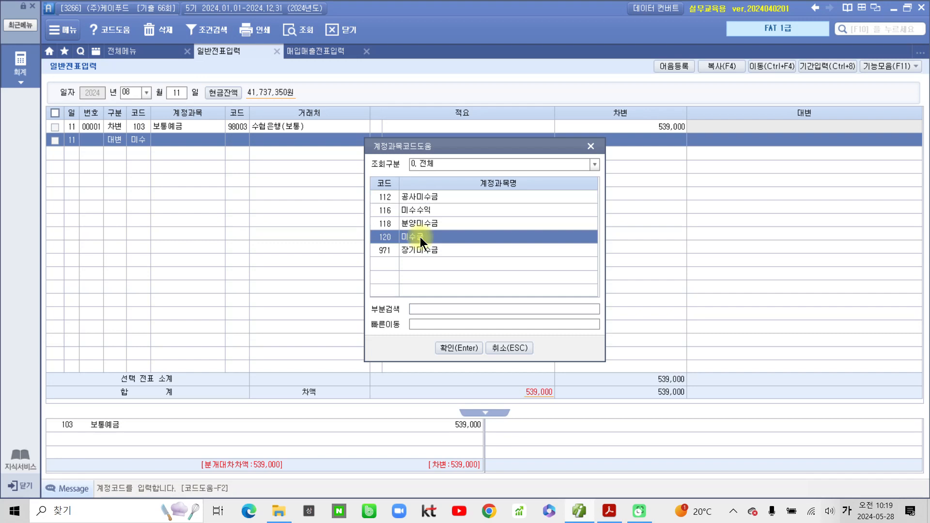
left_click(454, 348)
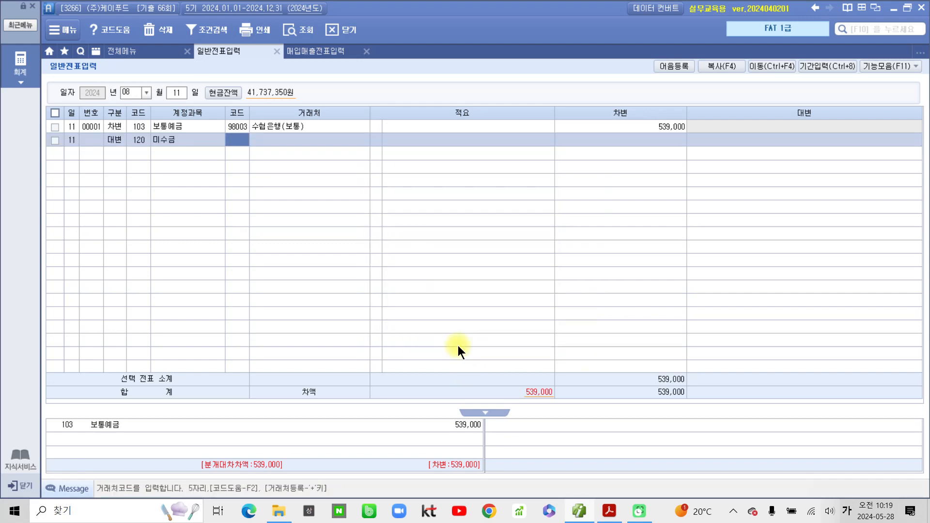
type("설")
type("대")
key("Return")
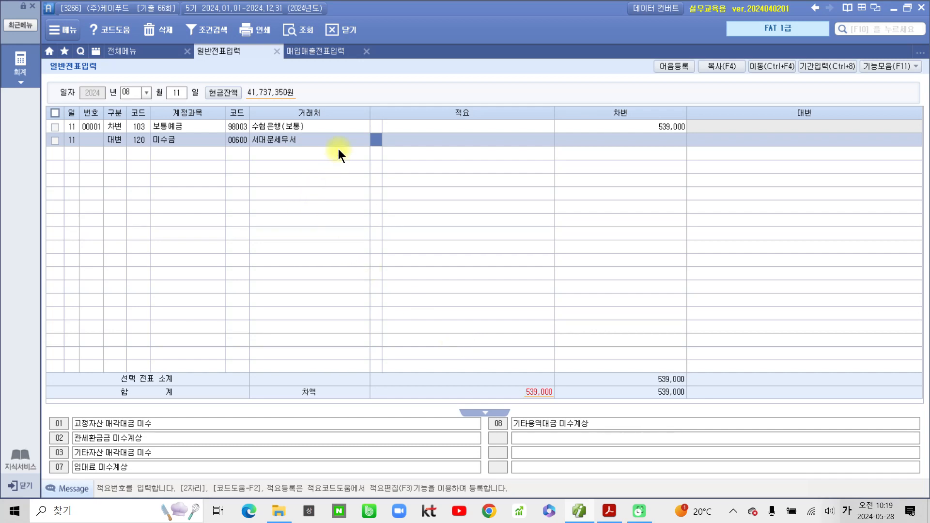
- Enter the 539,000 credit amount so the voucher balances
left_click(776, 140)
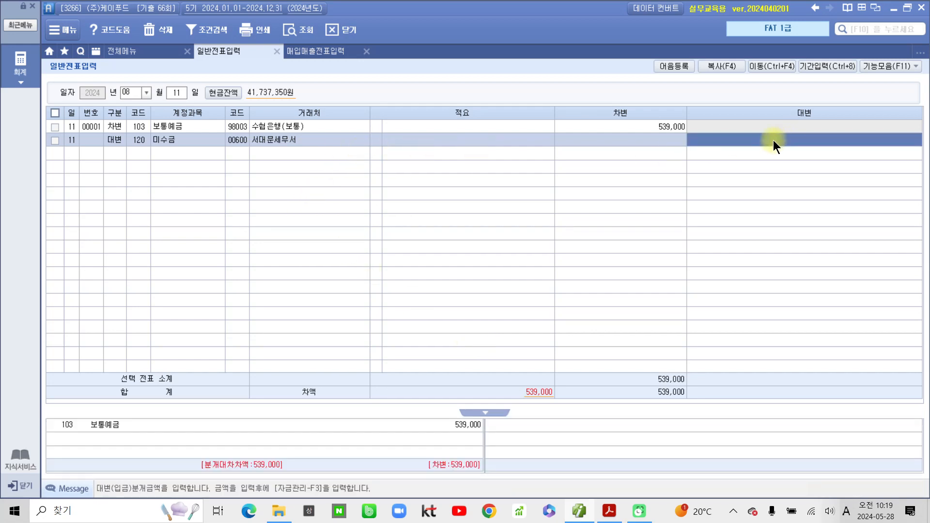
left_click(769, 145)
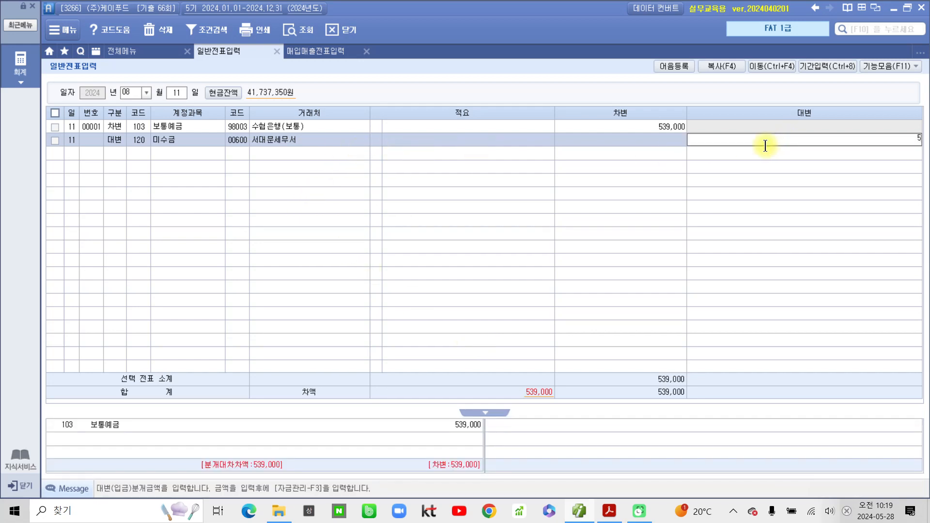
type("539,000")
key("Return")
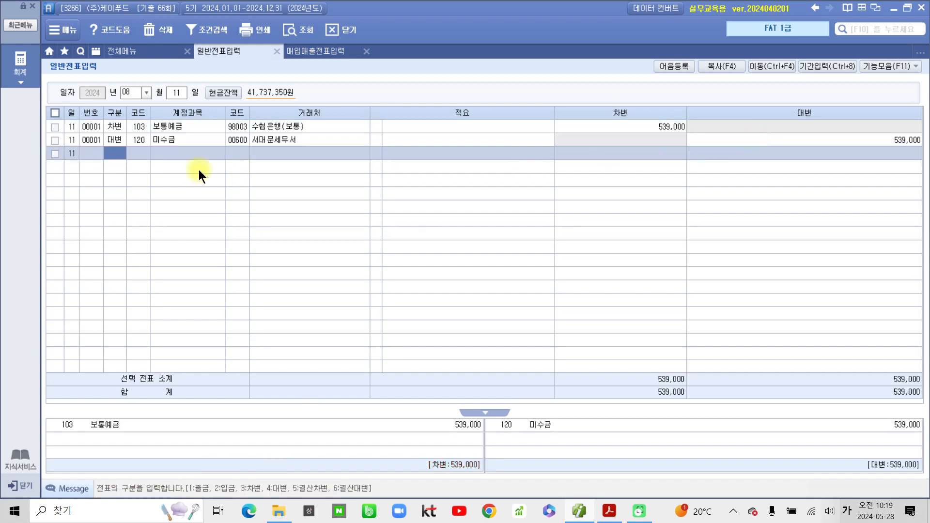
key("Up")
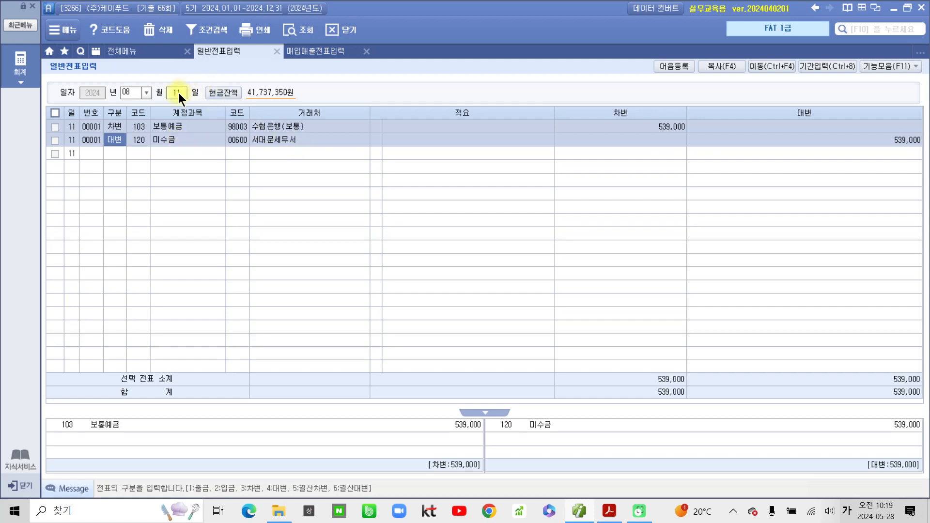
left_click(145, 92)
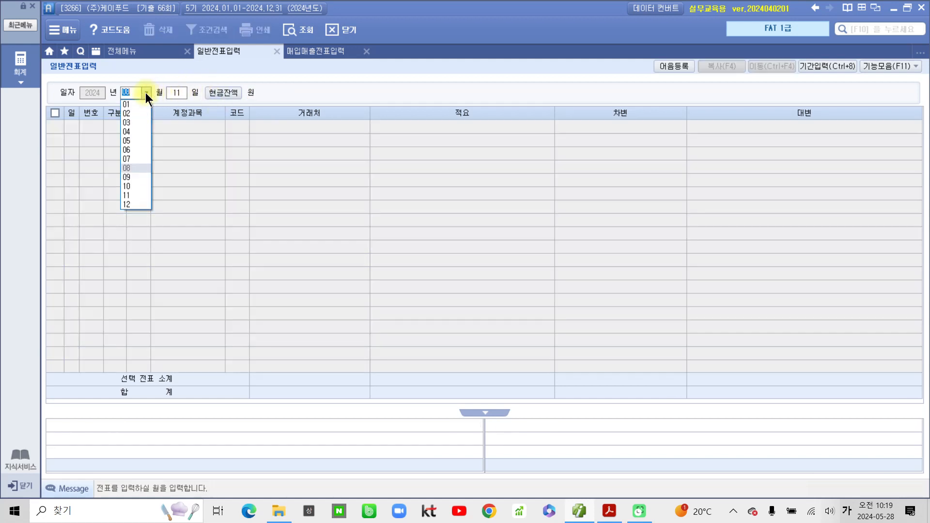
left_click(135, 148)
type("3")
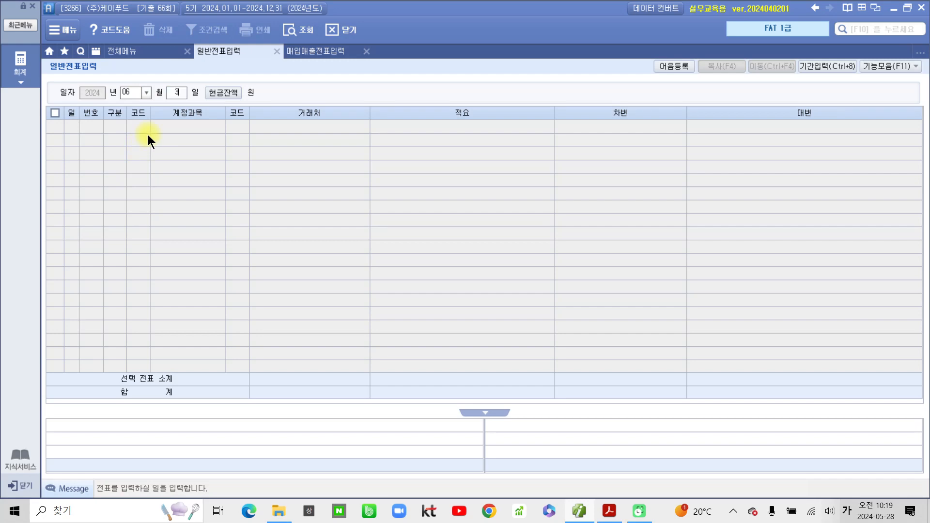
type("0")
key("Return")
key("Up")
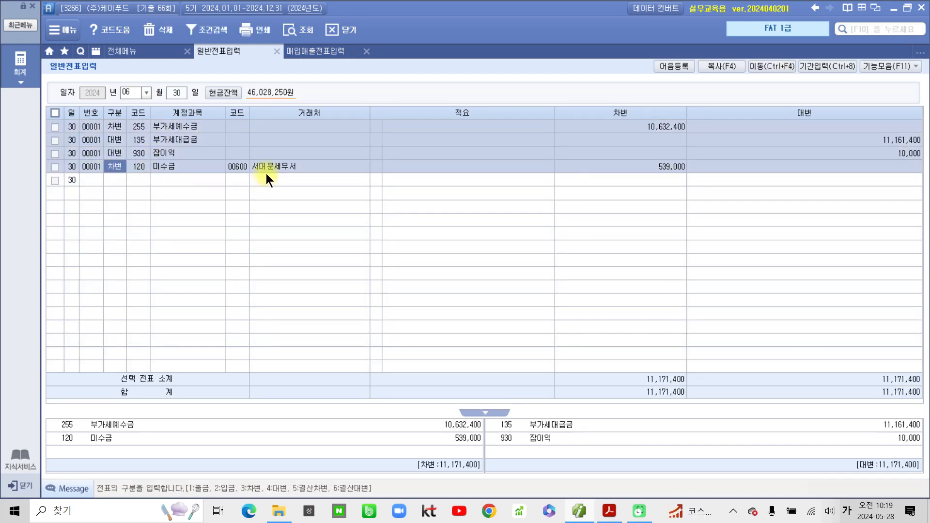
left_click(675, 170)
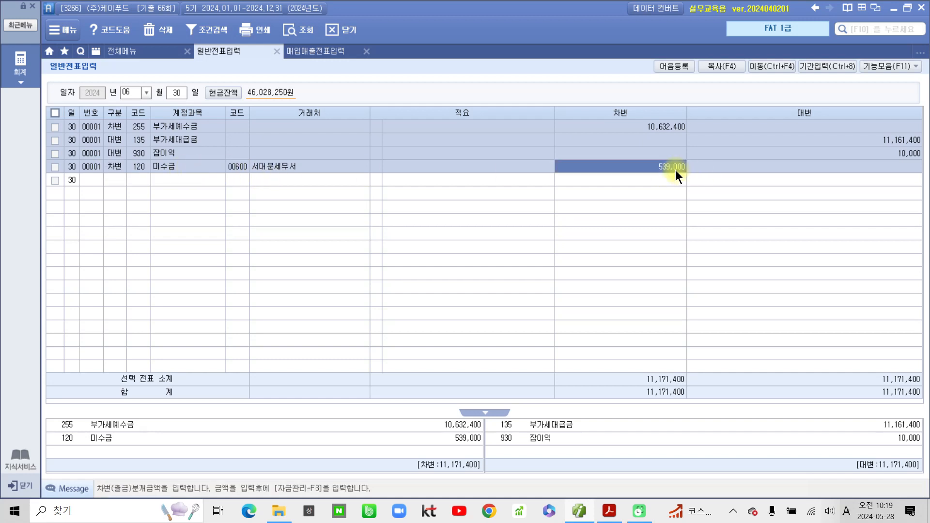
left_click(118, 168)
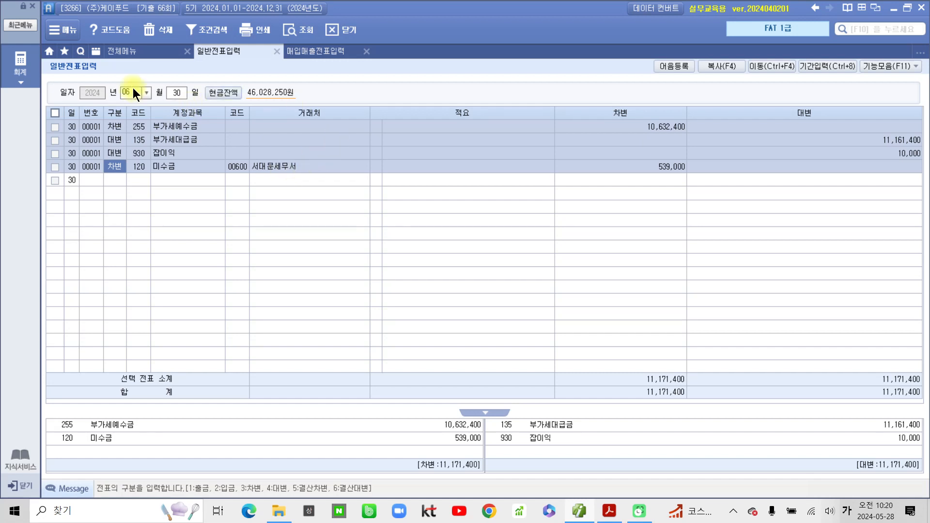
left_click(146, 92)
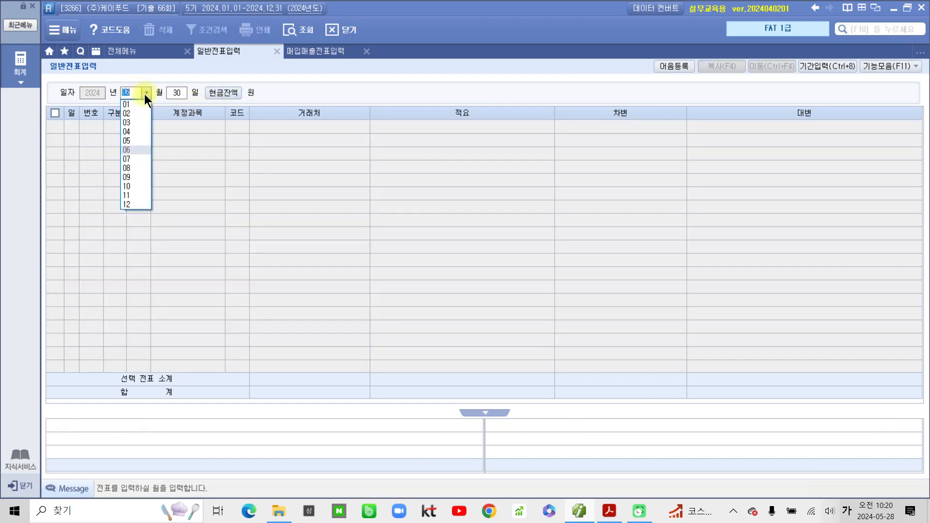
left_click(130, 168)
type("11")
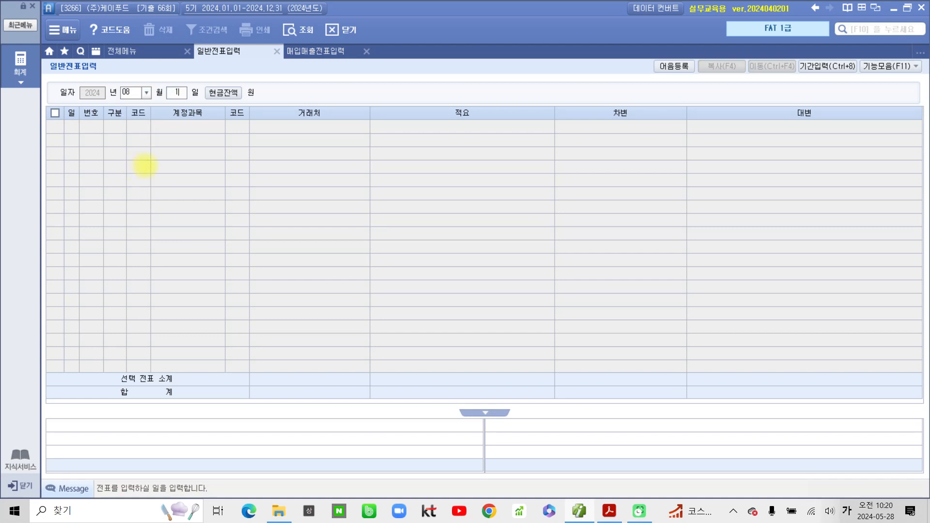
key("Return")
left_click(234, 138)
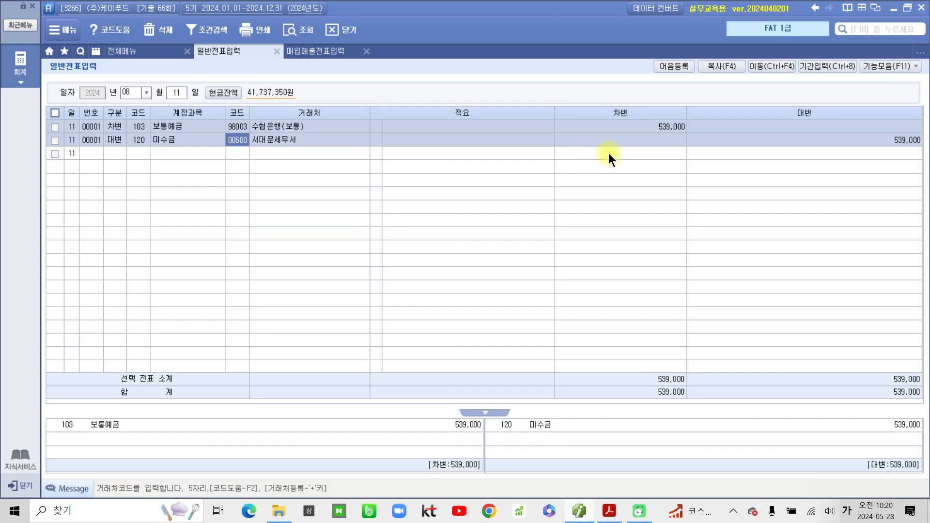
- Back in the PDF, underline the 보통예금(수협은행) transaction heading and scroll down
left_click(609, 511)
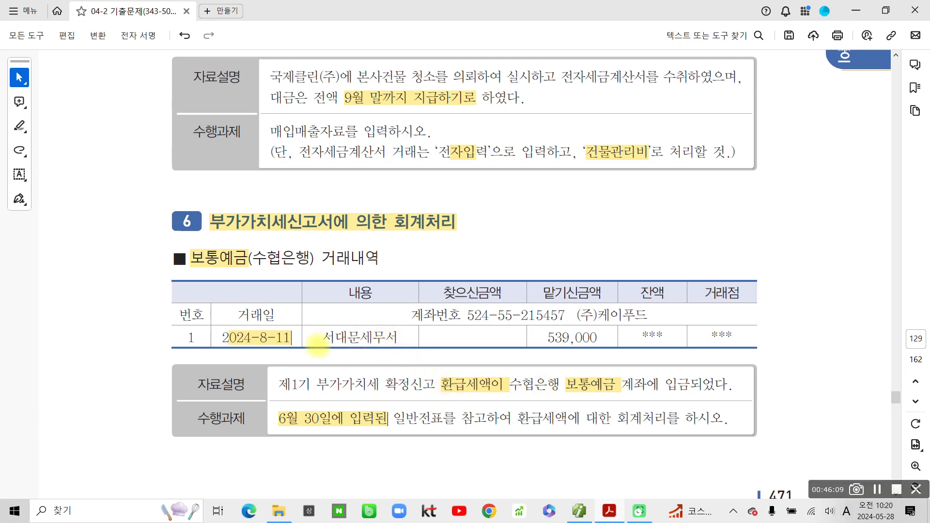
left_click_drag(188, 272, 324, 271)
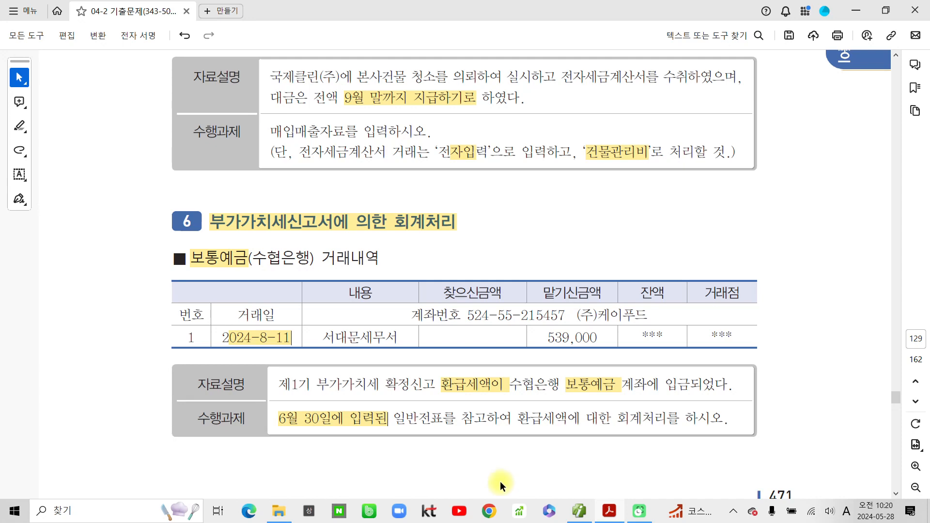
scroll(500, 480, "down", 4)
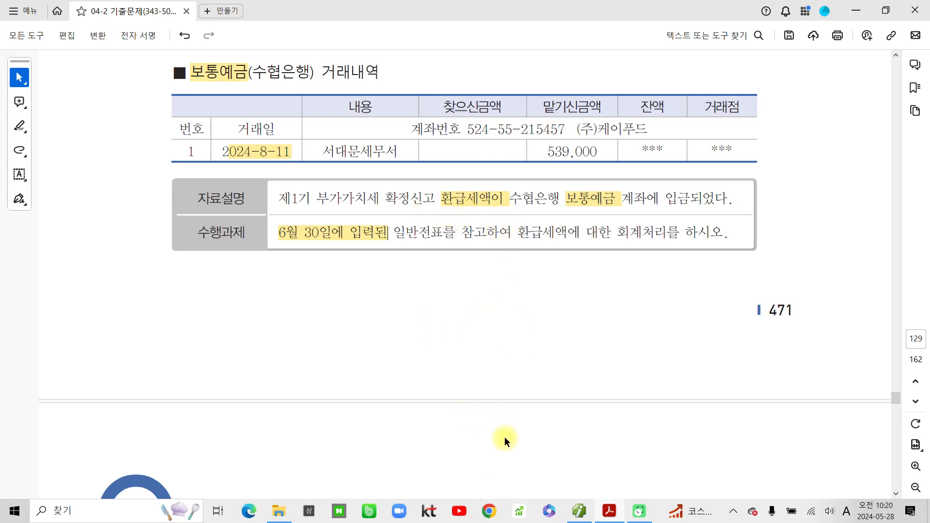
- Scroll to the 결산 problem on page 130 and highlight the word 결산
scroll(509, 433, "down", 6)
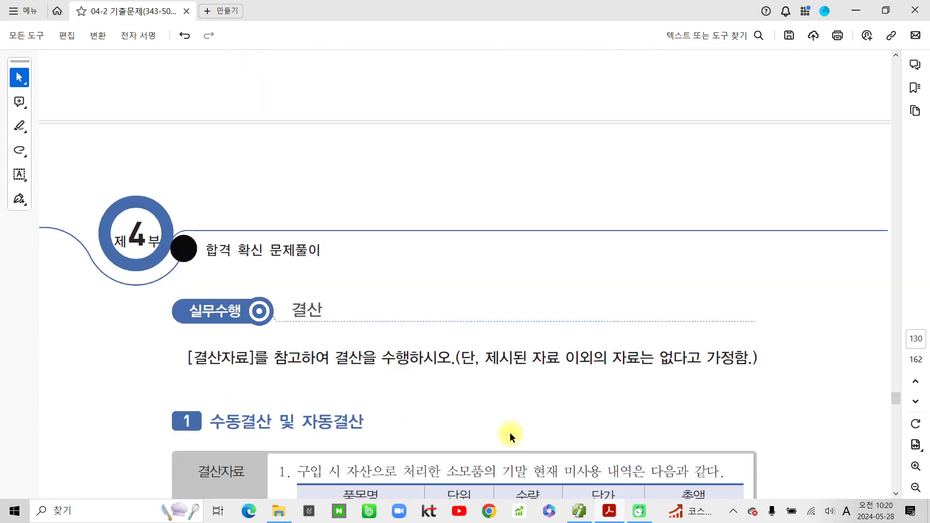
scroll(510, 432, "down", 1)
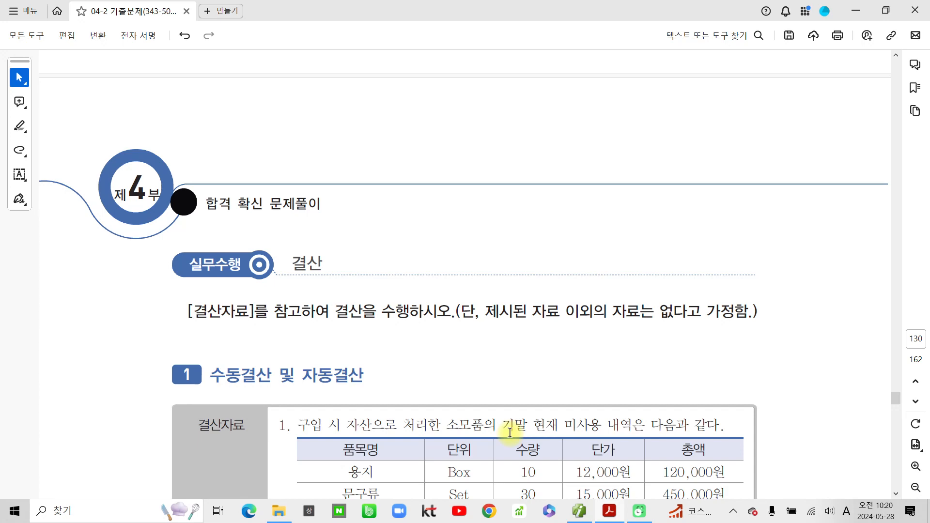
scroll(509, 432, "down", 1)
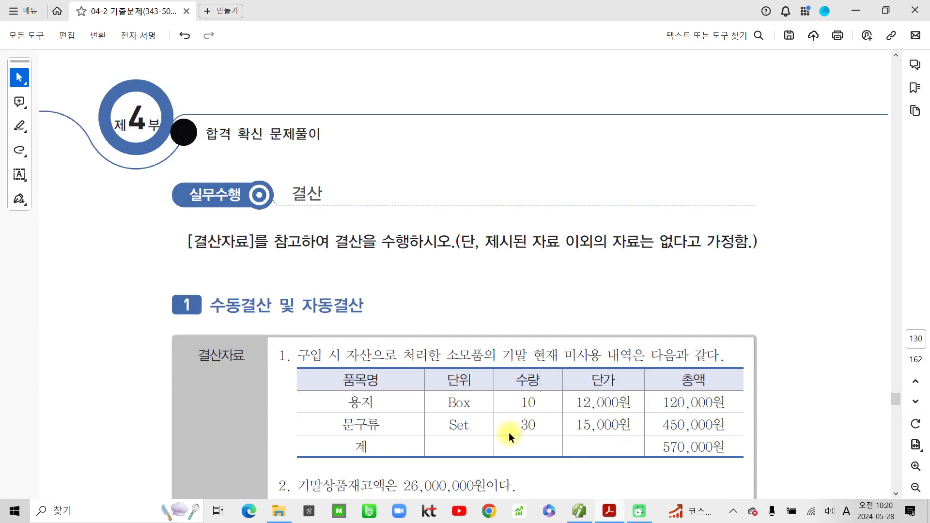
scroll(509, 432, "down", 1)
left_click_drag(288, 130, 324, 127)
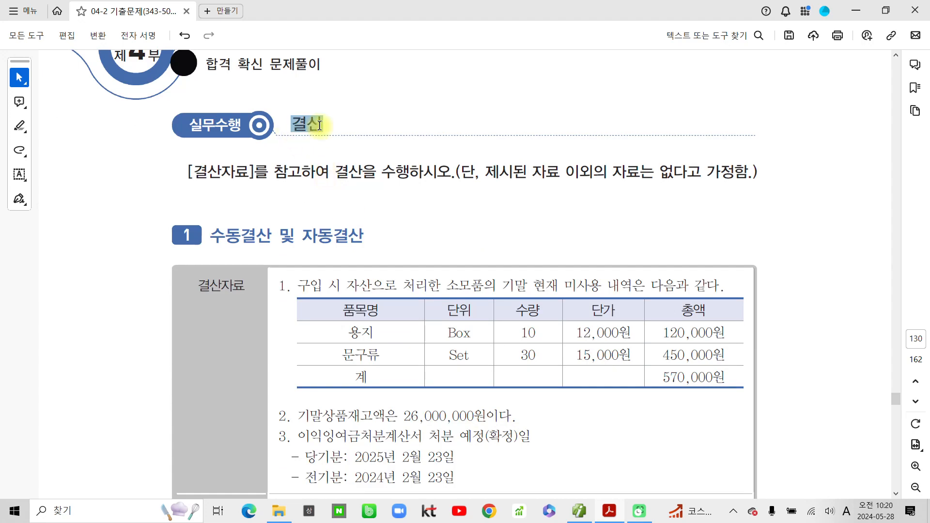
left_click(359, 146)
- Highlight 결산자료 items 1 and 2 and the first 수행과제 line yellow
scroll(421, 339, "down", 2)
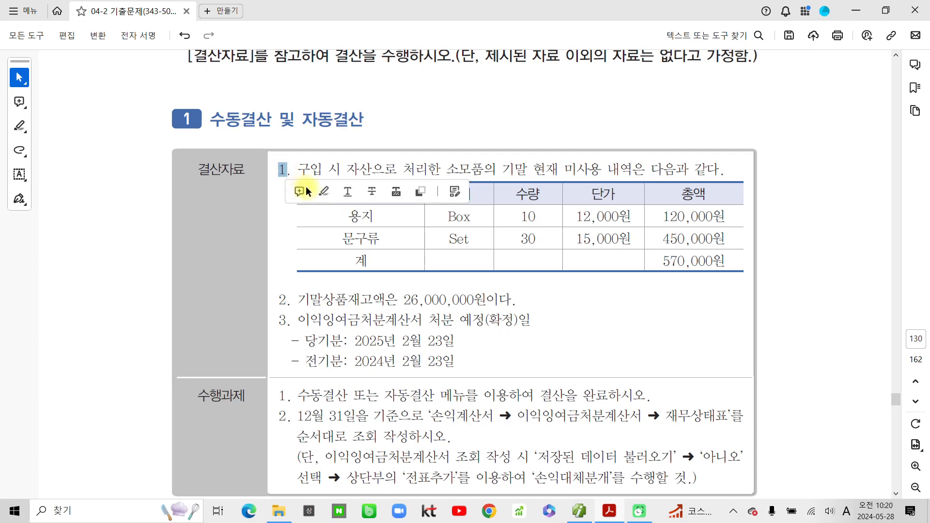
left_click(319, 189)
left_click_drag(281, 302, 292, 301)
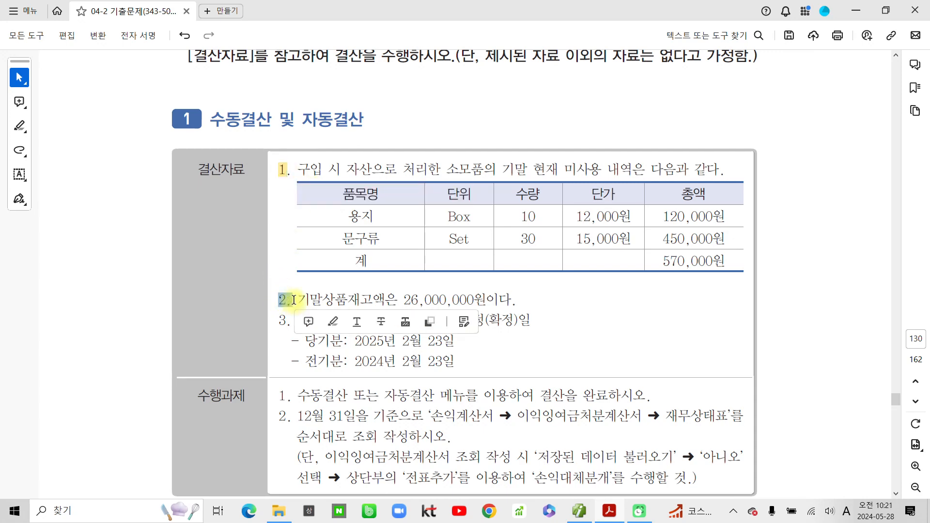
left_click(334, 322)
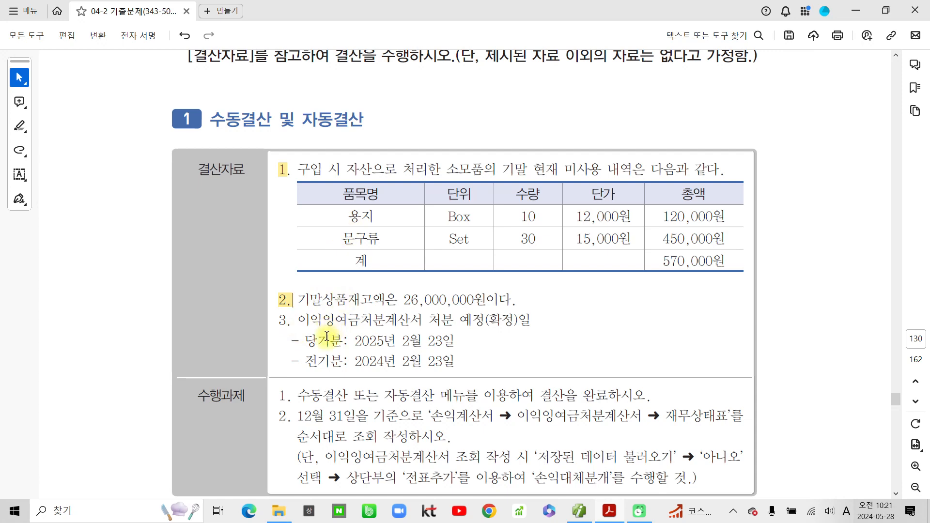
left_click_drag(299, 396, 617, 401)
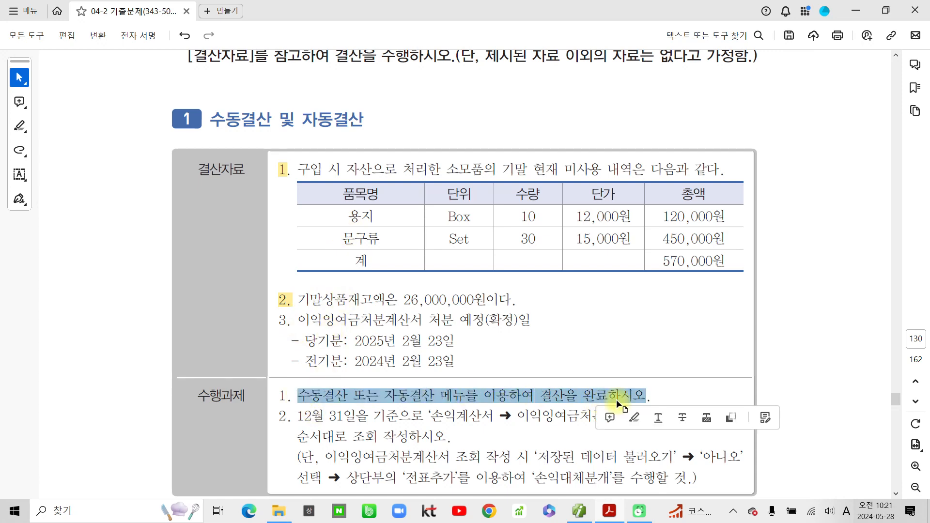
left_click(628, 418)
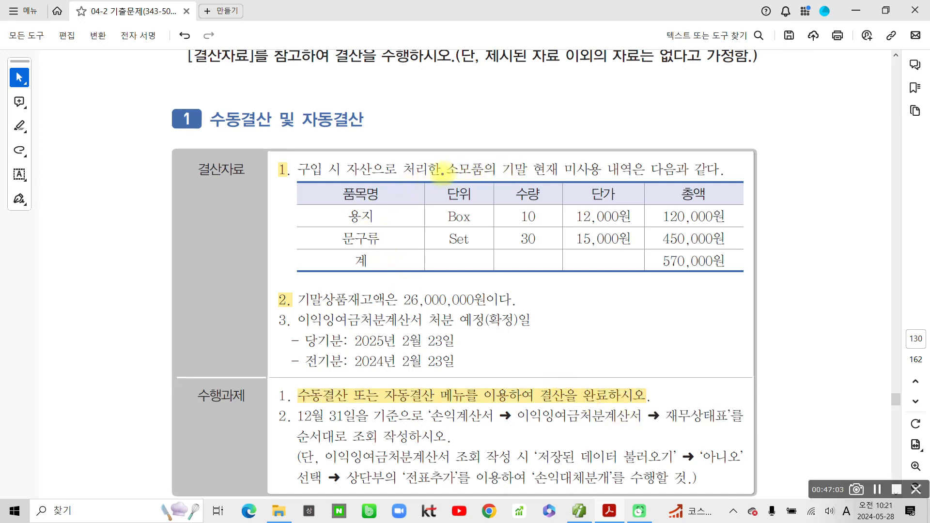
- Pen-mark 자산, 소모품, 미사용 내역 and 570,000원 in item 1 with circles and arrows
left_click_drag(442, 174, 487, 175)
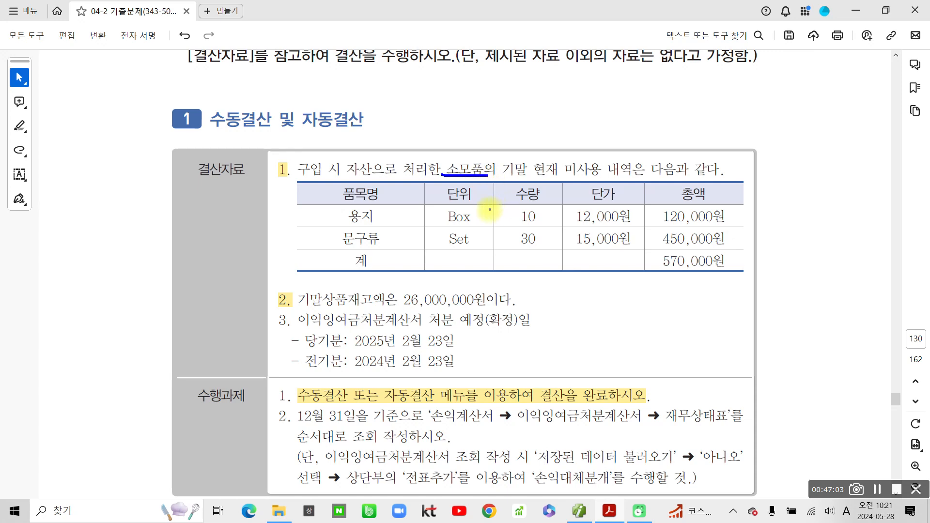
mouse_move(376, 159)
left_mouse_down()
mouse_move(341, 156)
mouse_move(385, 180)
mouse_move(354, 154)
left_mouse_up()
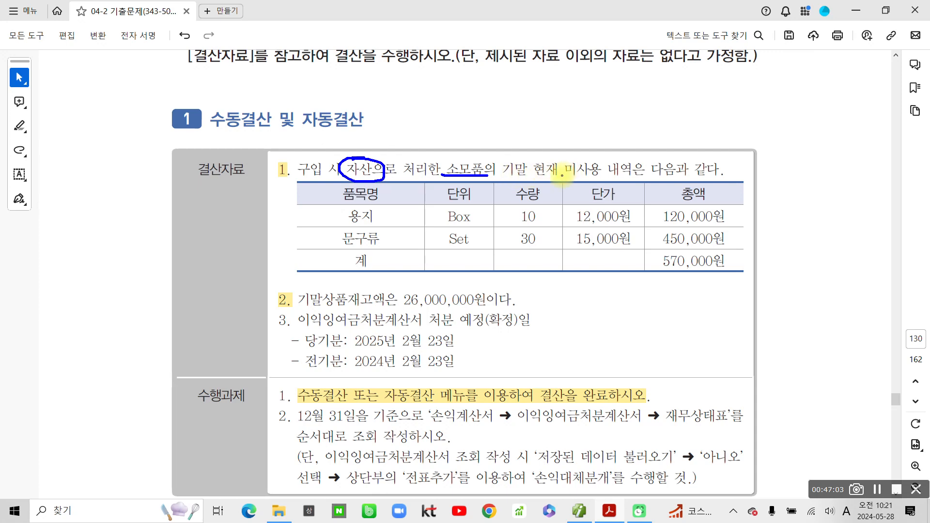
mouse_move(562, 176)
left_mouse_down()
mouse_move(702, 180)
mouse_move(724, 160)
mouse_move(571, 155)
mouse_move(562, 170)
left_mouse_up()
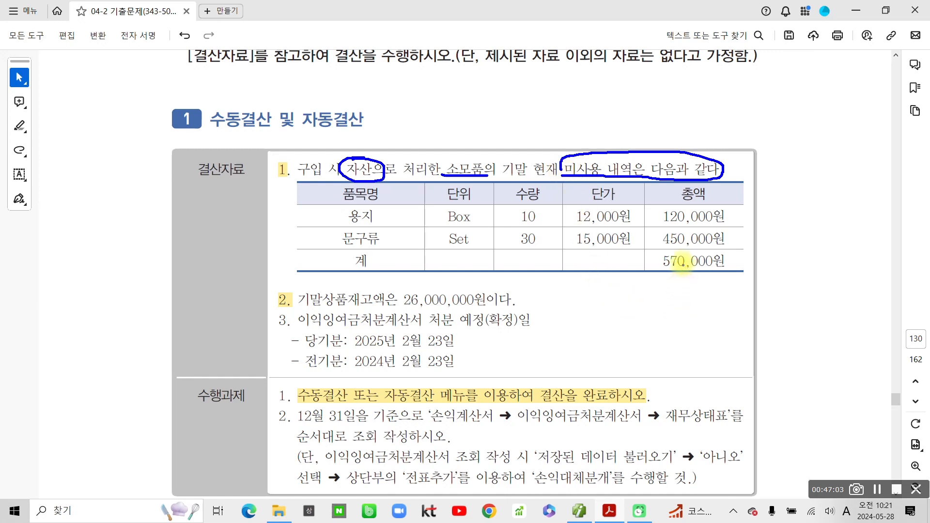
mouse_move(673, 250)
left_mouse_down()
mouse_move(659, 272)
mouse_move(731, 272)
mouse_move(706, 250)
mouse_move(672, 249)
left_mouse_up()
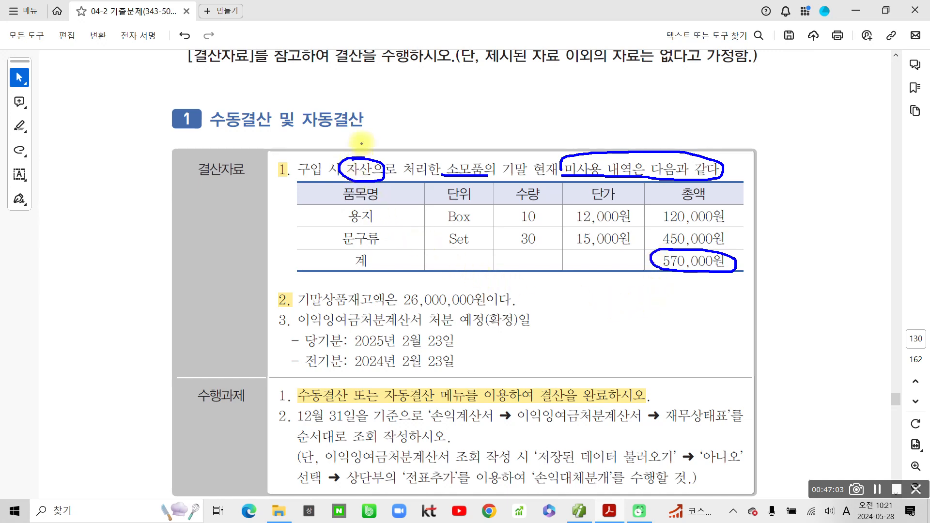
mouse_move(443, 175)
left_mouse_down()
mouse_move(444, 156)
mouse_move(465, 154)
mouse_move(485, 156)
mouse_move(486, 175)
left_mouse_up()
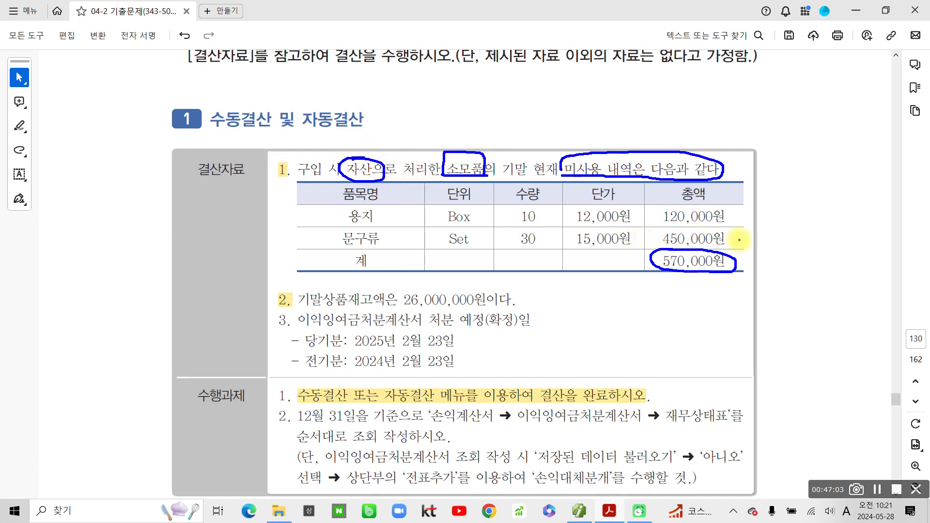
mouse_move(739, 240)
left_mouse_down()
mouse_move(741, 258)
mouse_move(793, 244)
left_mouse_up()
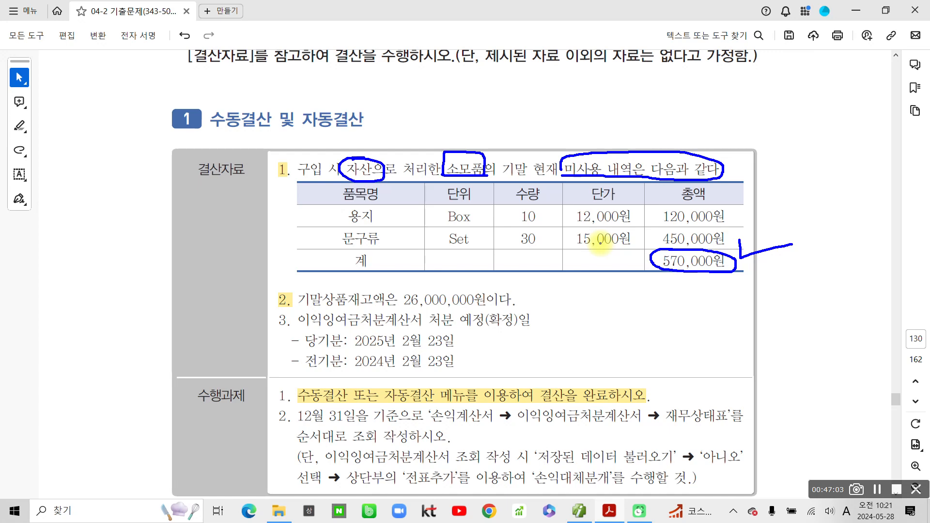
mouse_move(355, 142)
left_mouse_down()
mouse_move(357, 158)
mouse_move(371, 144)
mouse_move(356, 154)
left_mouse_up()
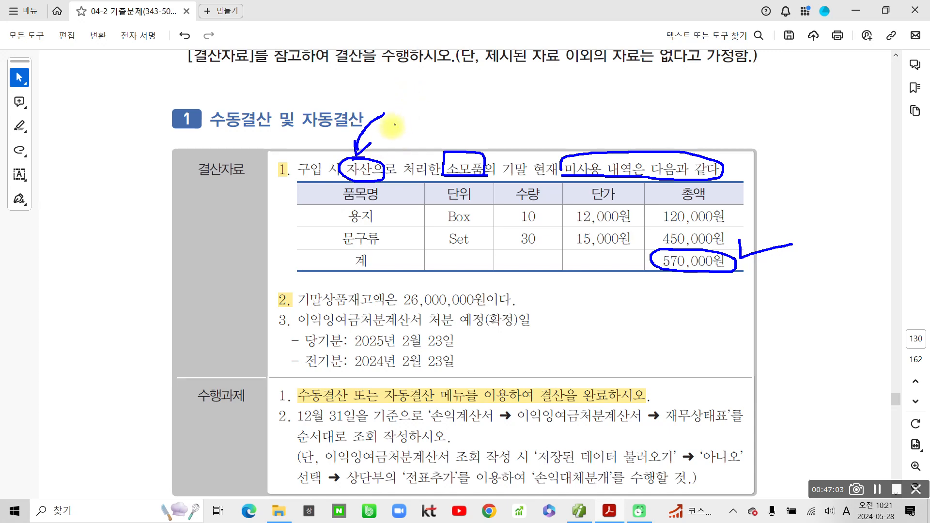
mouse_move(365, 180)
left_mouse_down()
mouse_move(344, 143)
mouse_move(378, 174)
mouse_move(362, 184)
left_mouse_up()
key("Escape")
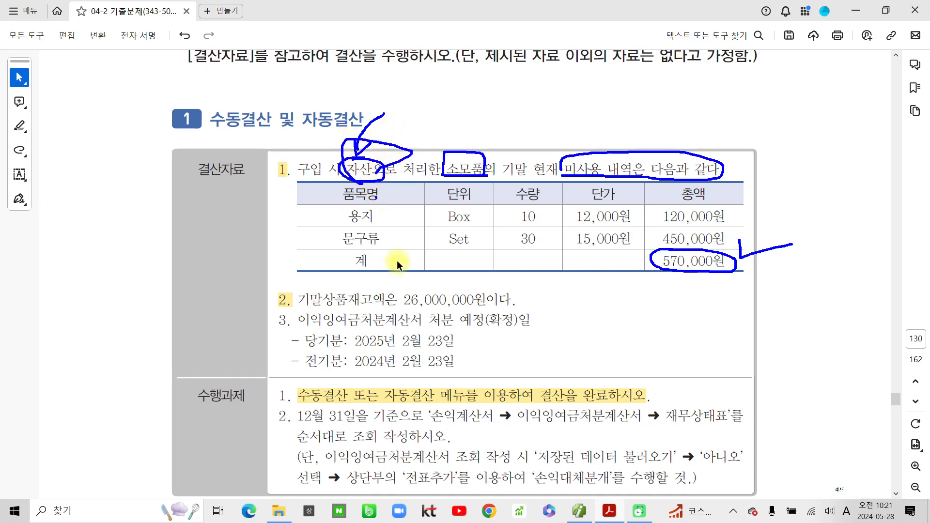
- Open the 합계잔액시산표 (trial balance) through December 2024 in Smart A
left_click(579, 511)
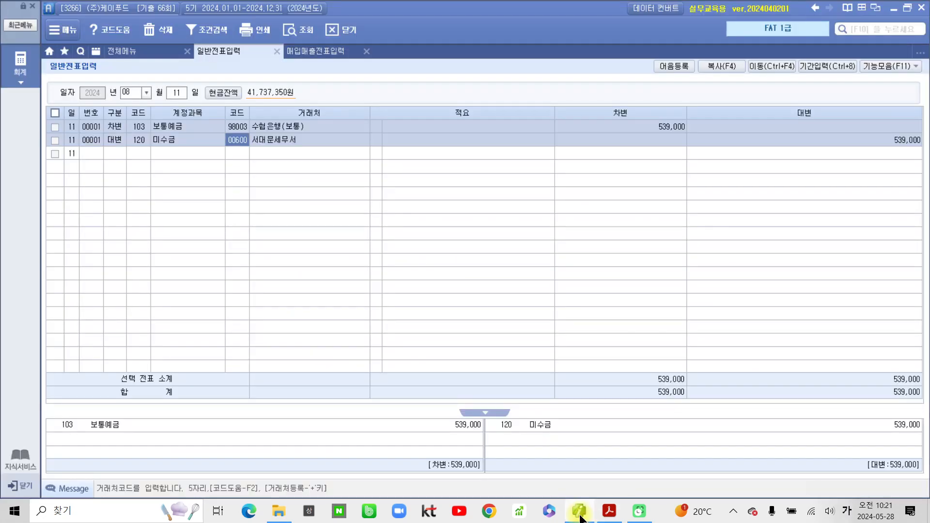
left_click(161, 54)
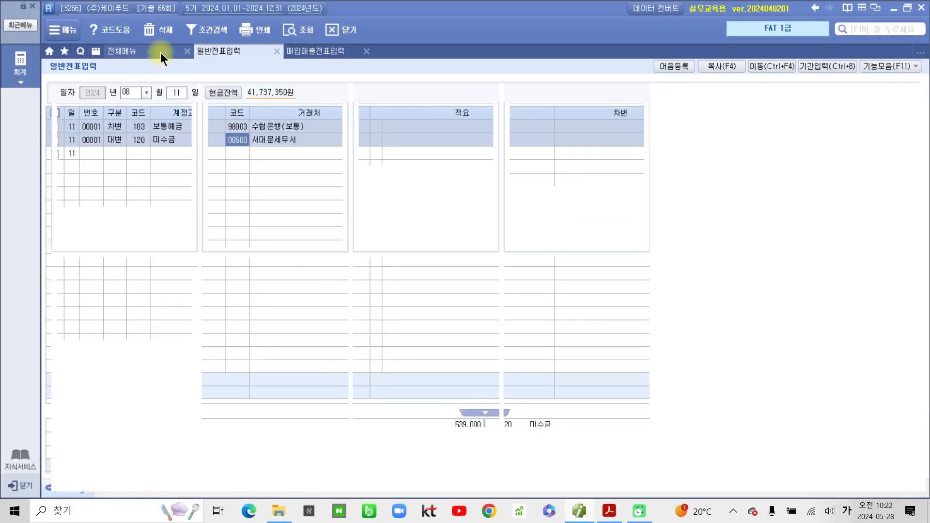
left_click(217, 139)
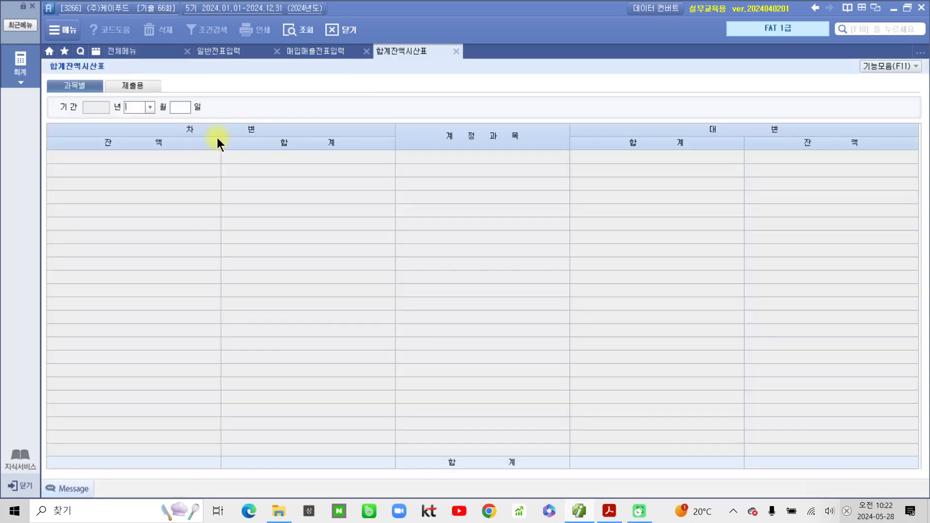
type("12")
key("Return")
key("Return")
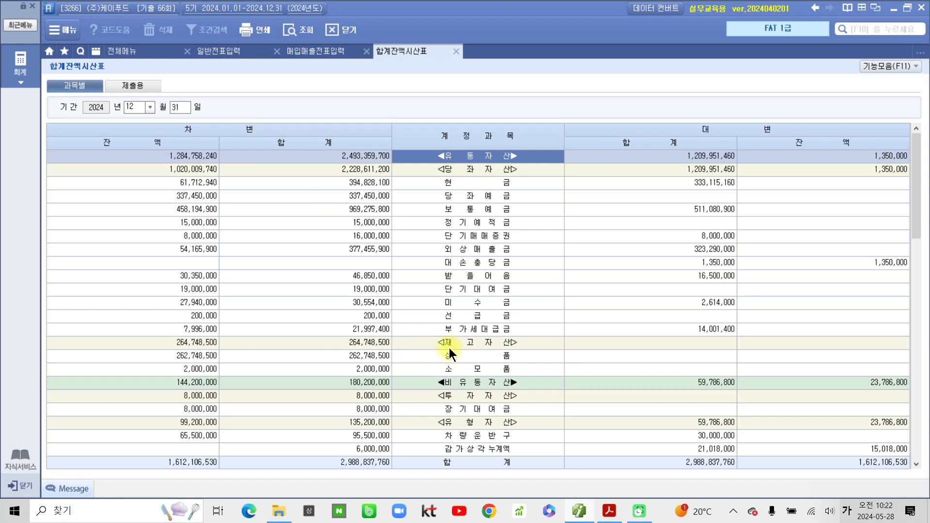
- Check the 소모품 2,000,000 debit balance and its ledger, then return to the exam PDF
left_click(458, 370)
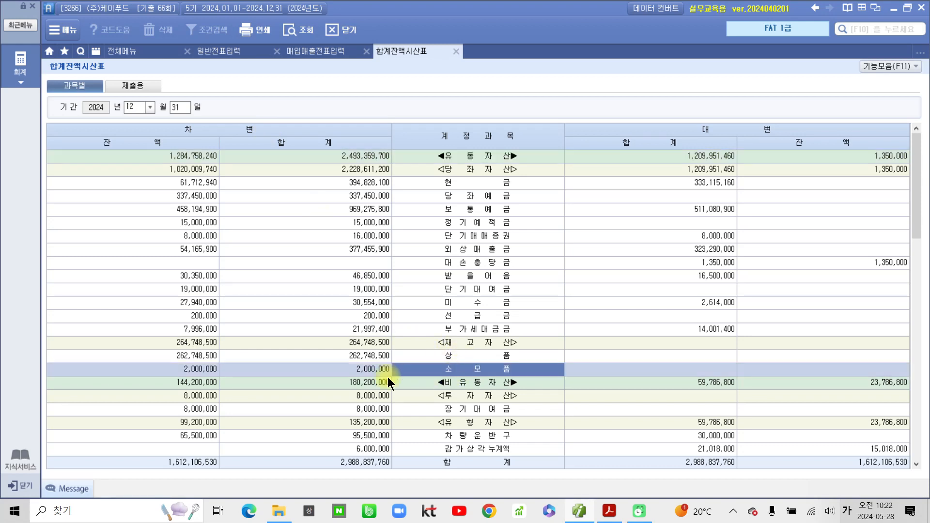
left_click(184, 369)
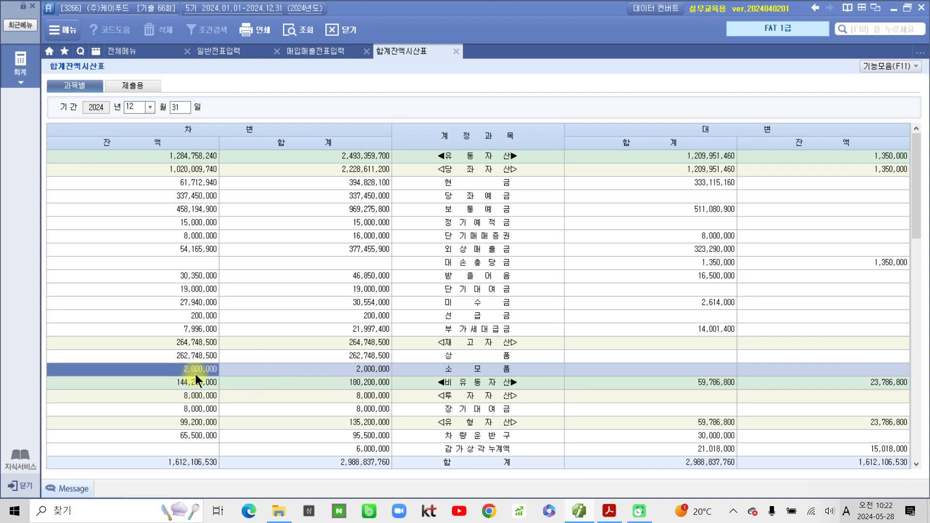
left_click_drag(131, 356, 234, 382)
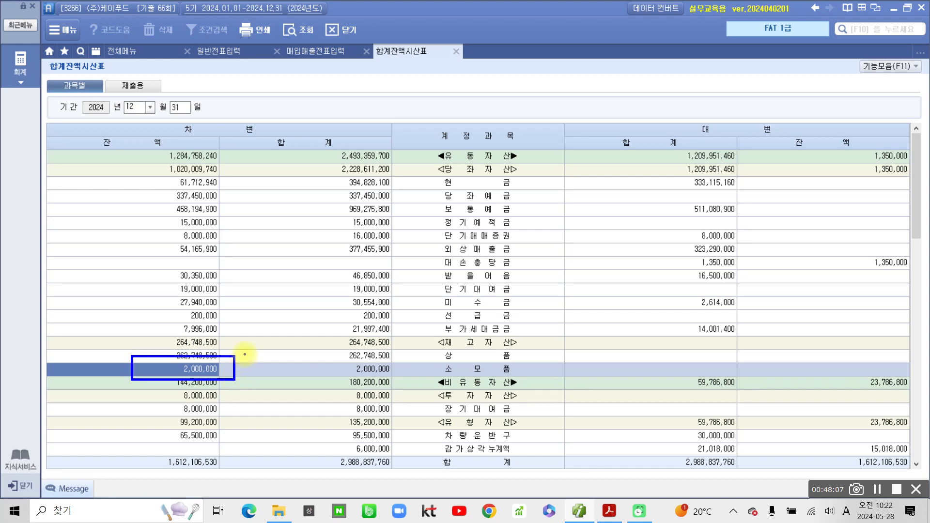
mouse_move(245, 355)
left_mouse_down()
mouse_move(249, 369)
mouse_move(258, 359)
left_mouse_up()
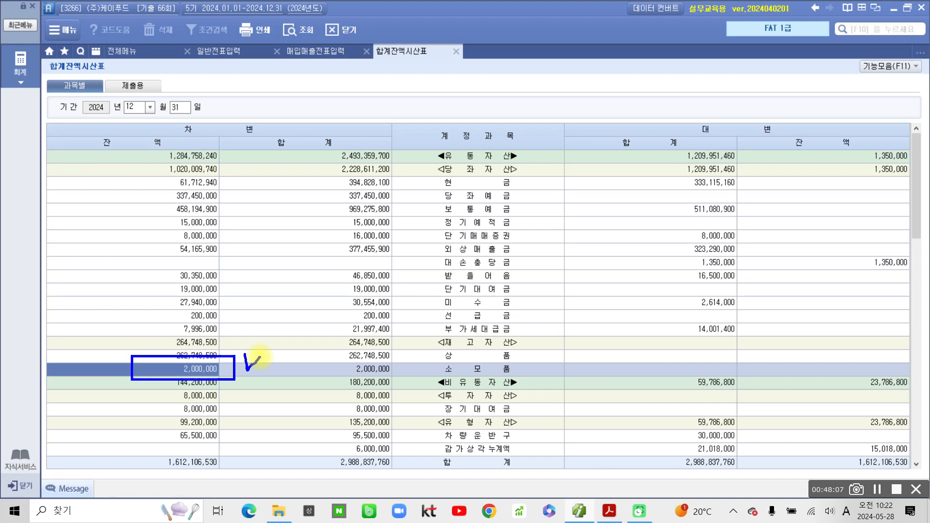
key("Escape")
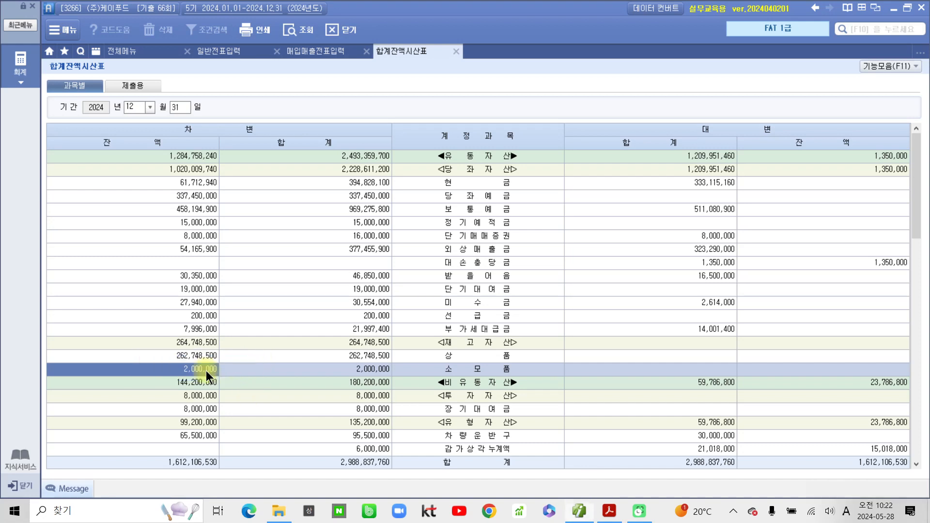
double_click(205, 371)
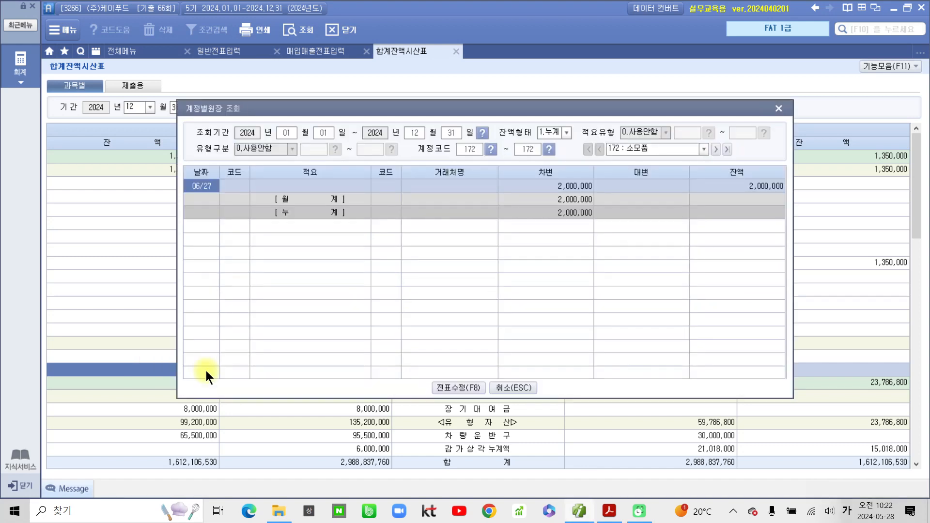
left_click(784, 108)
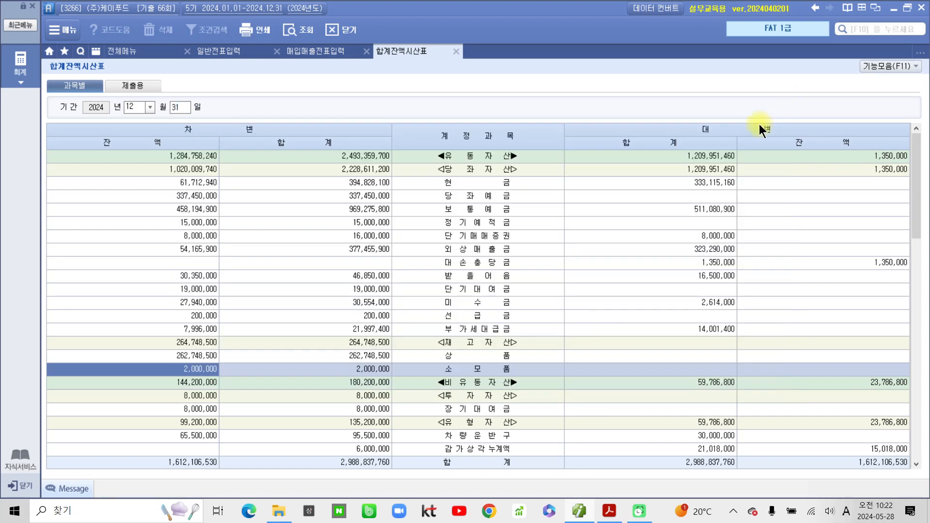
left_click(602, 516)
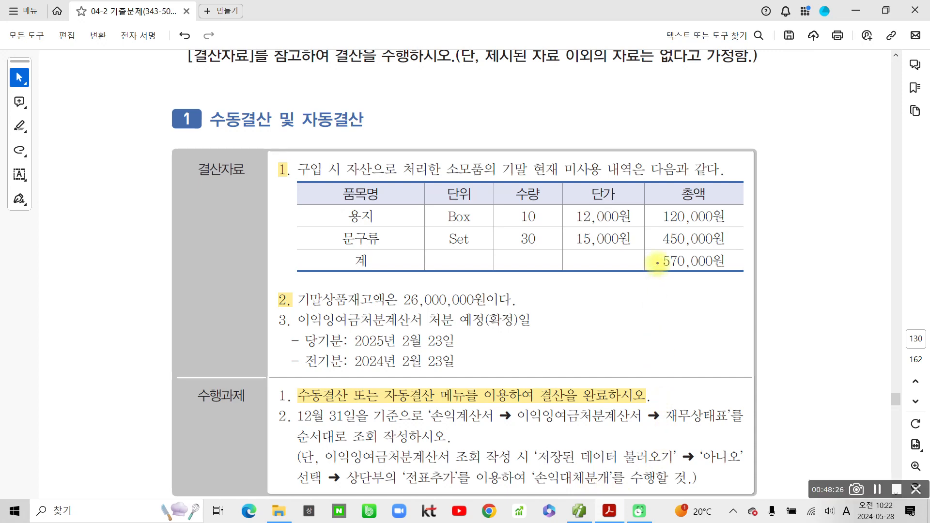
left_click_drag(649, 251, 751, 281)
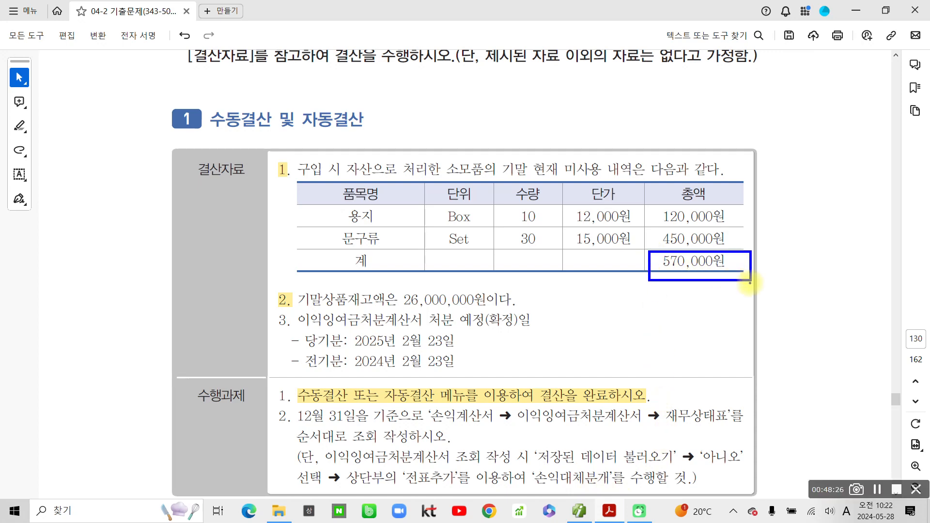
left_click_drag(750, 283, 750, 281)
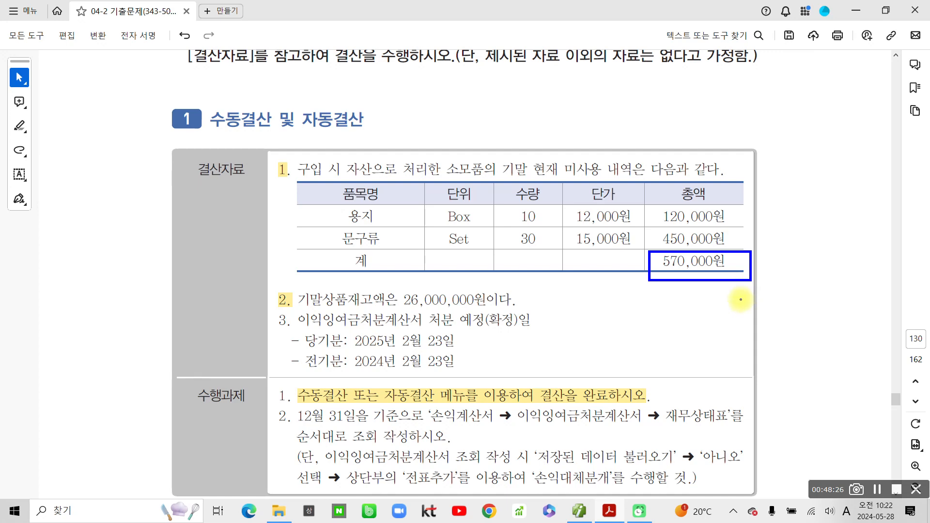
mouse_move(494, 257)
left_mouse_down()
mouse_move(523, 282)
mouse_move(518, 303)
left_mouse_up()
mouse_move(531, 266)
left_mouse_down()
mouse_move(559, 277)
mouse_move(568, 305)
left_mouse_up()
mouse_move(577, 269)
left_mouse_down()
mouse_move(592, 277)
mouse_move(624, 266)
left_mouse_up()
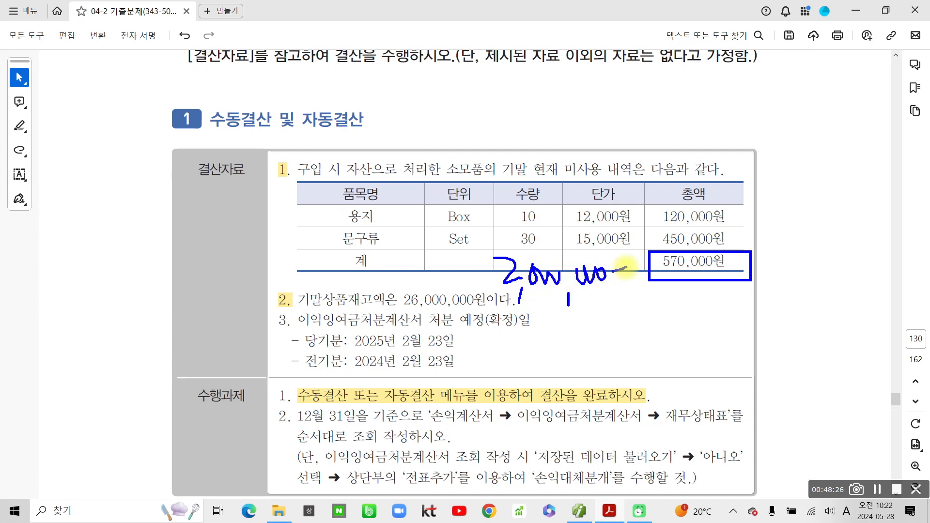
mouse_move(571, 333)
left_mouse_down()
mouse_move(591, 331)
mouse_move(599, 348)
left_mouse_up()
mouse_move(626, 316)
left_mouse_down()
mouse_move(617, 353)
mouse_move(637, 353)
left_mouse_up()
left_click_drag(665, 322, 682, 339)
mouse_move(678, 320)
left_mouse_down()
mouse_move(677, 347)
mouse_move(700, 334)
mouse_move(693, 356)
left_mouse_up()
left_click_drag(724, 310, 725, 312)
left_click_drag(740, 345, 737, 360)
left_click_drag(757, 319, 799, 331)
mouse_move(825, 292)
left_mouse_down()
mouse_move(844, 321)
mouse_move(853, 316)
left_mouse_up()
mouse_move(852, 289)
left_mouse_down()
mouse_move(853, 341)
mouse_move(861, 341)
left_mouse_up()
left_click_drag(608, 381, 884, 355)
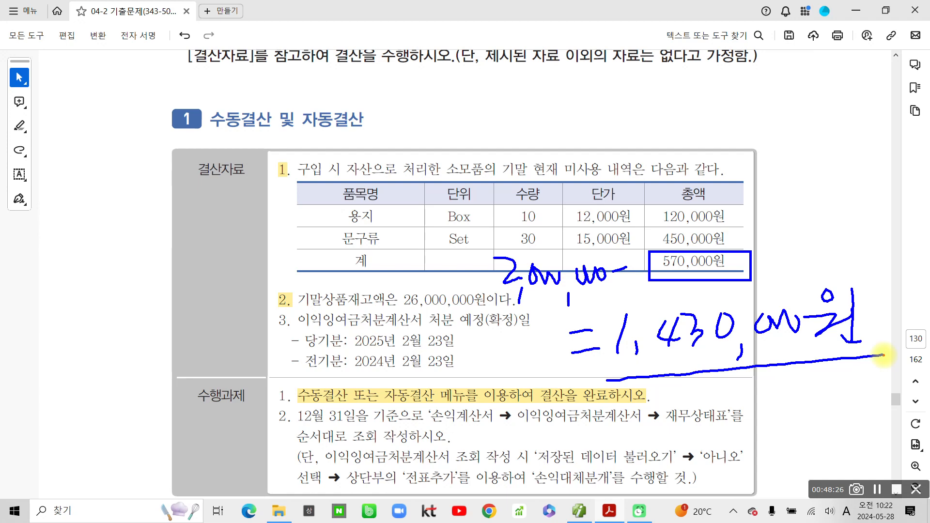
left_click_drag(488, 294, 612, 287)
mouse_move(707, 240)
left_mouse_down()
mouse_move(687, 289)
mouse_move(715, 311)
left_mouse_up()
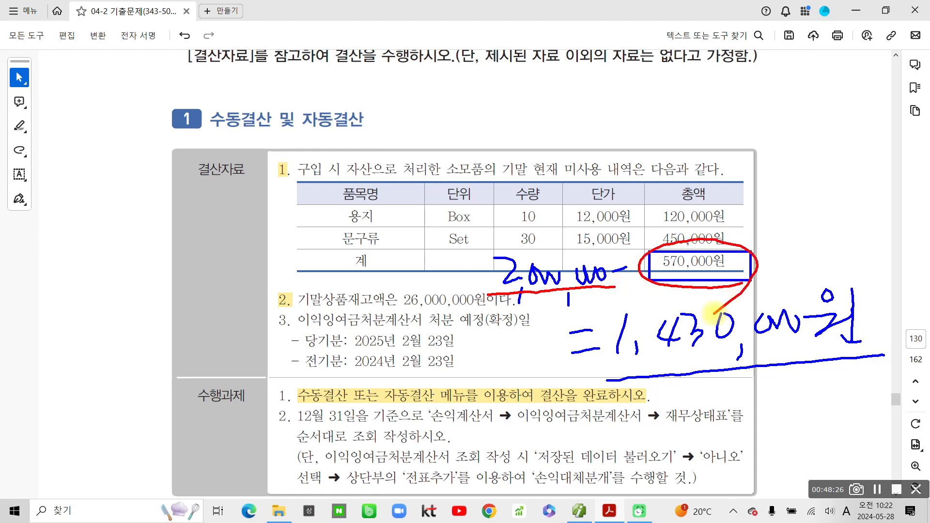
left_click_drag(569, 136, 584, 126)
left_click_drag(676, 138, 763, 229)
mouse_move(615, 381)
left_mouse_down()
mouse_move(707, 298)
mouse_move(867, 334)
mouse_move(858, 356)
left_mouse_up()
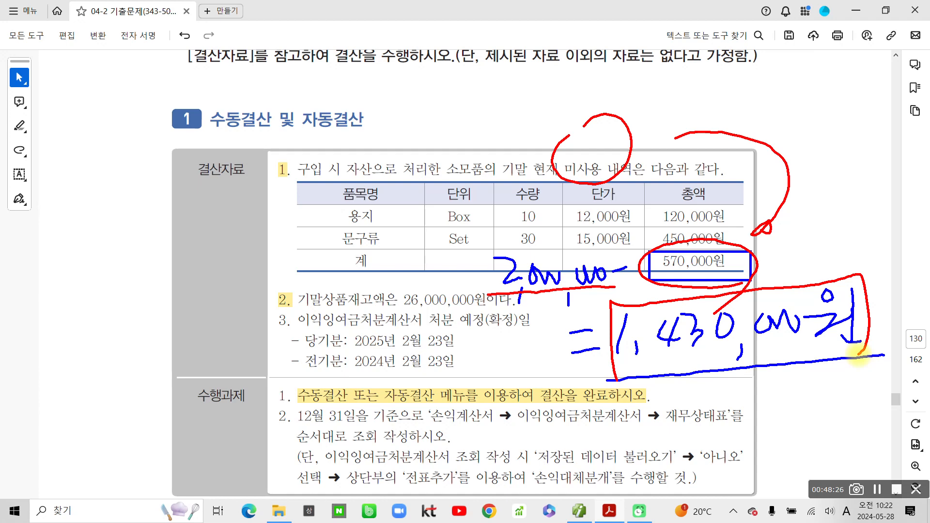
key("Escape")
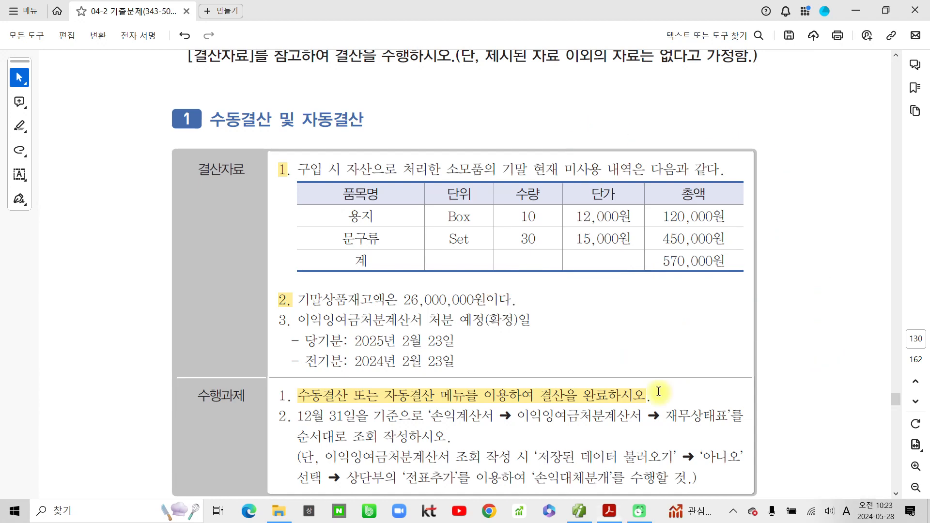
- Open 일반전표입력 in Smart A dated December 31, 2024
left_click(617, 516)
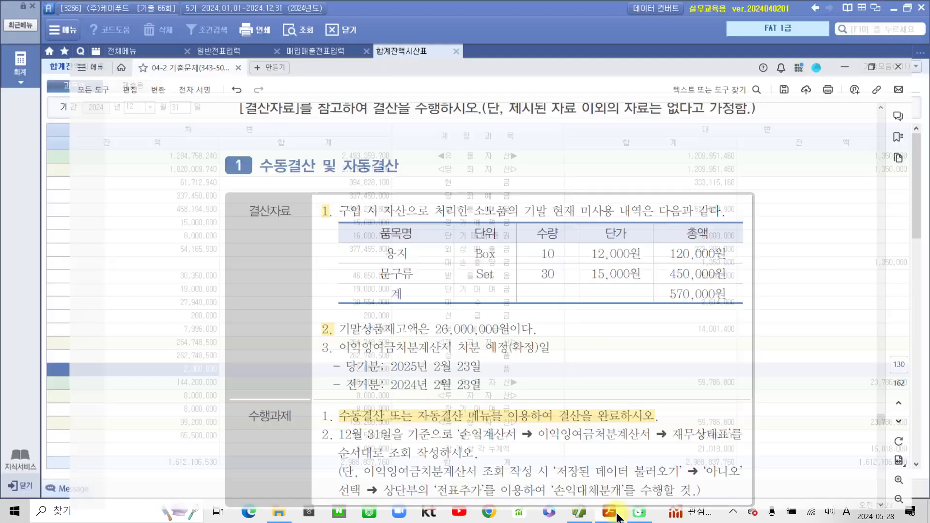
left_click(211, 53)
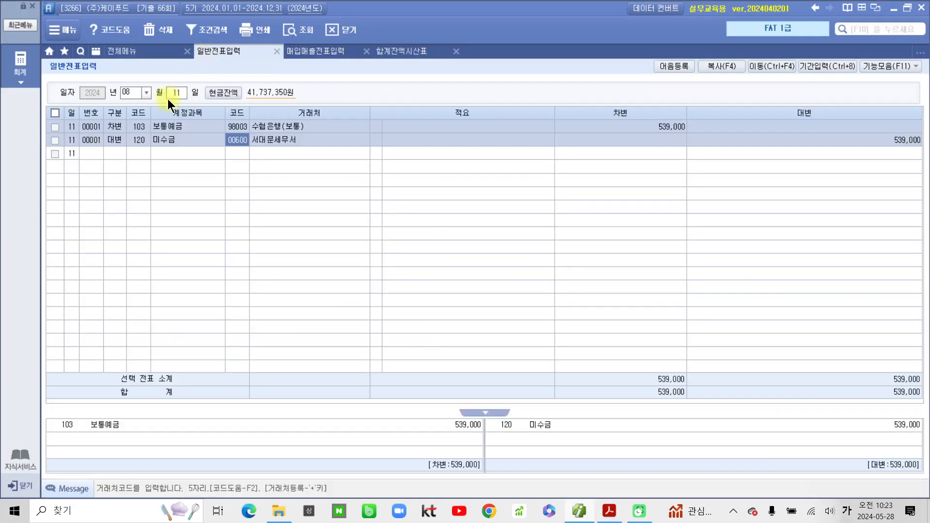
left_click(147, 92)
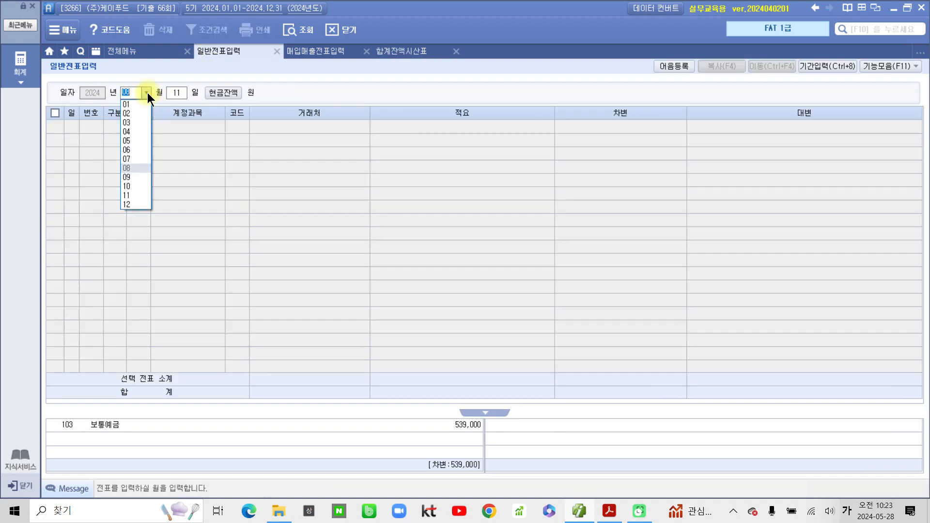
left_click(130, 206)
type("31")
key("Return")
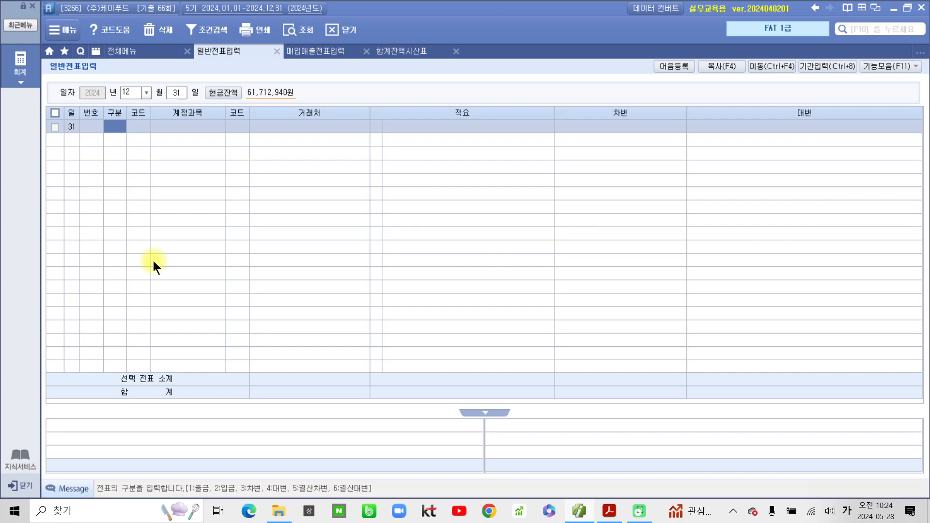
- Enter a 12/31 credit line to 172 소모품 for 1,430,000
type("4")
key("Return")
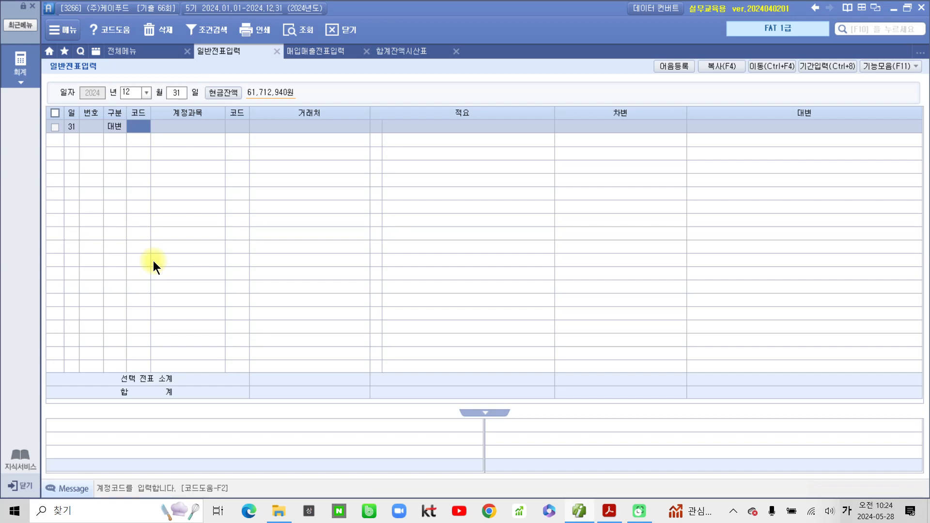
type("소모")
key("Return")
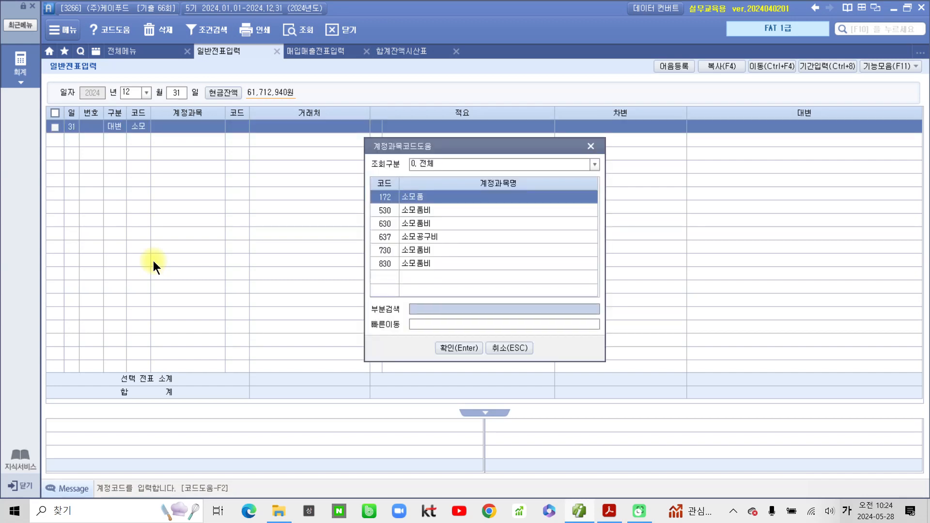
key("Return")
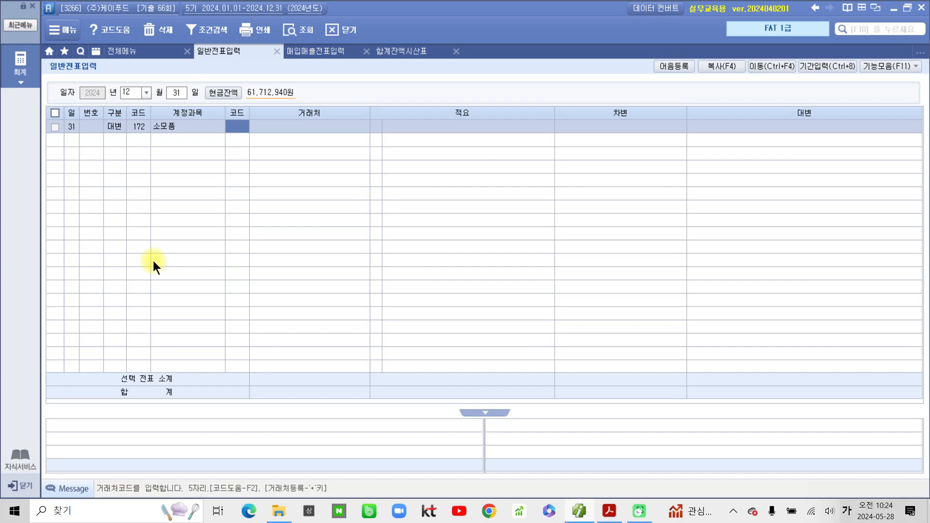
key("Return")
key("Return")
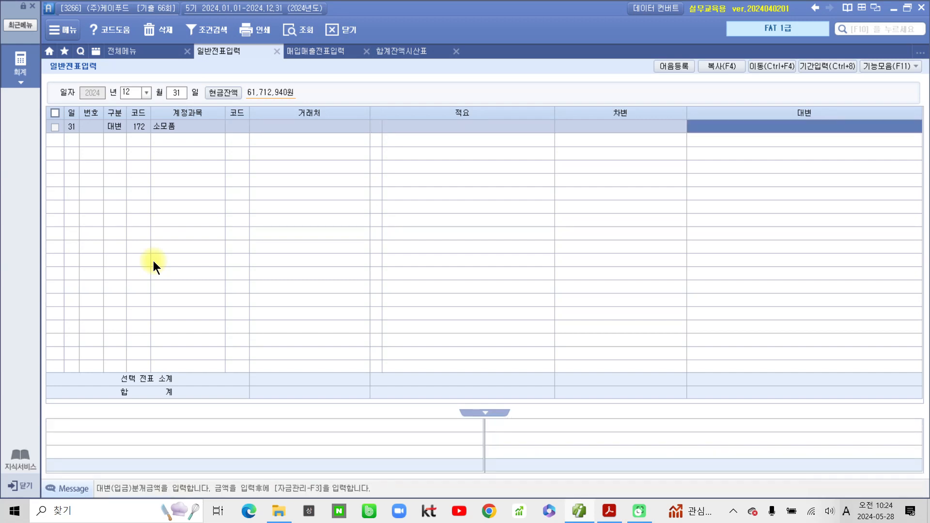
type("1,430")
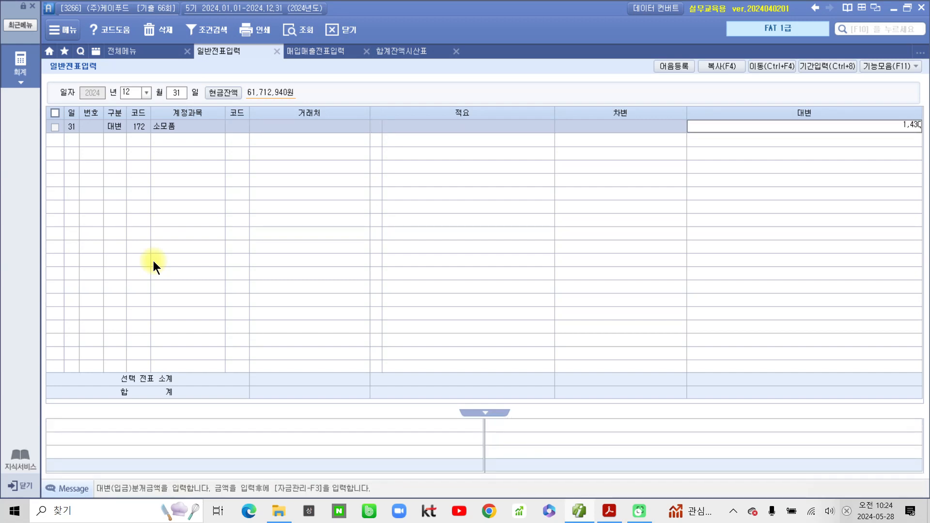
type(",000")
key("Return")
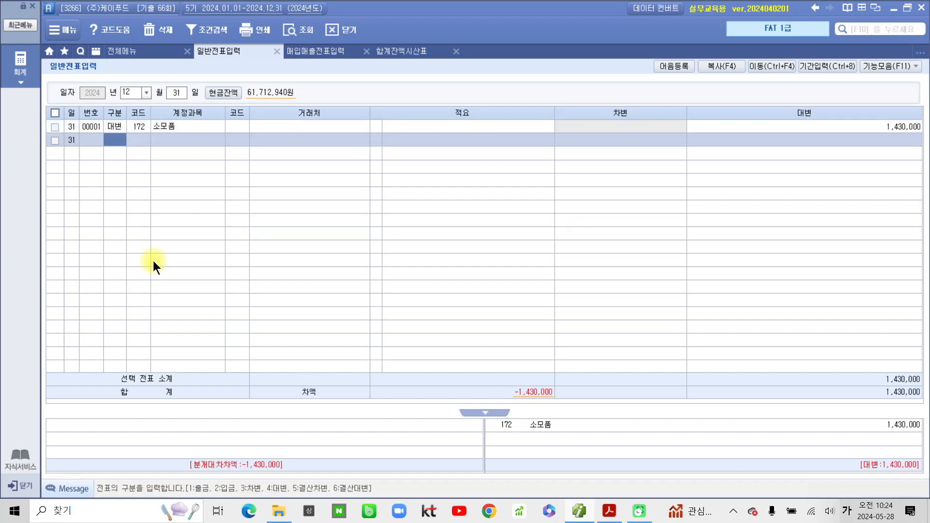
- Add the matching debit line to 830 소모품비 for 1,430,000
key("3")
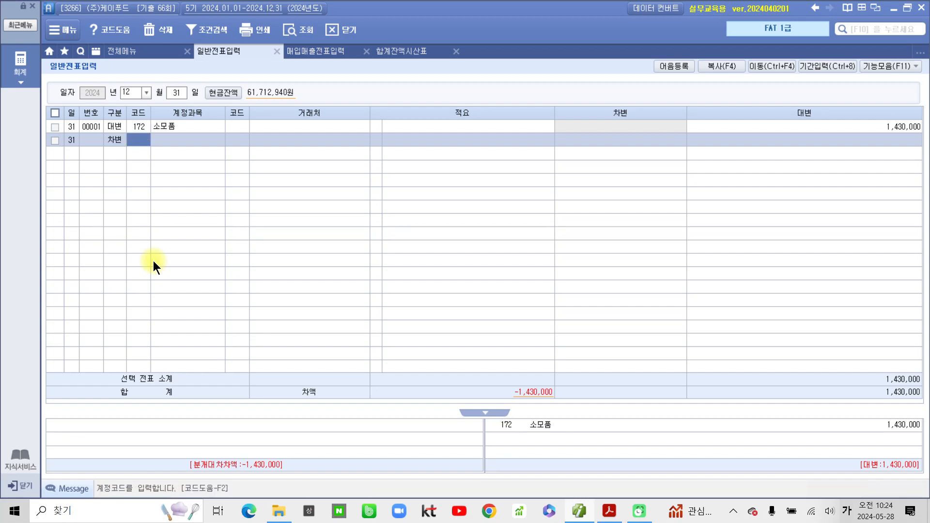
type("소모")
key("Return")
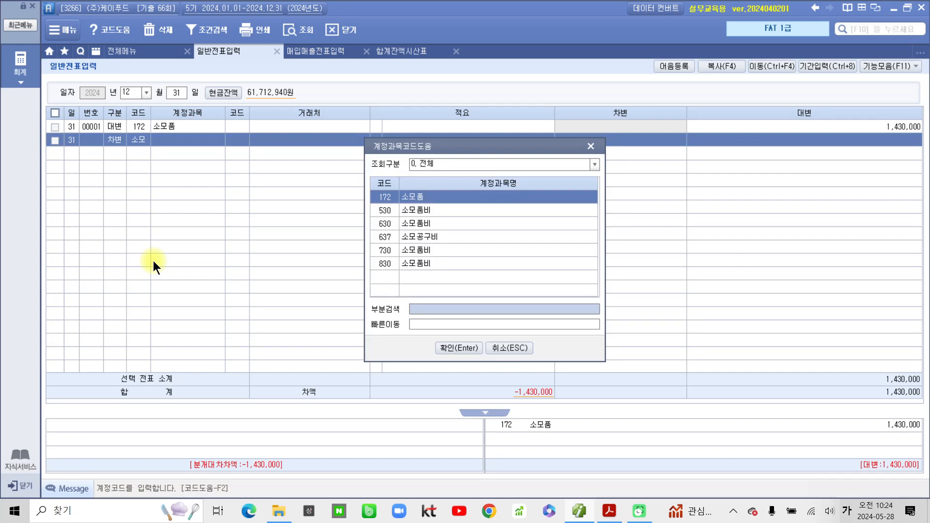
key("Down")
key("Down")
key("Down")
key("Down")
key("Down")
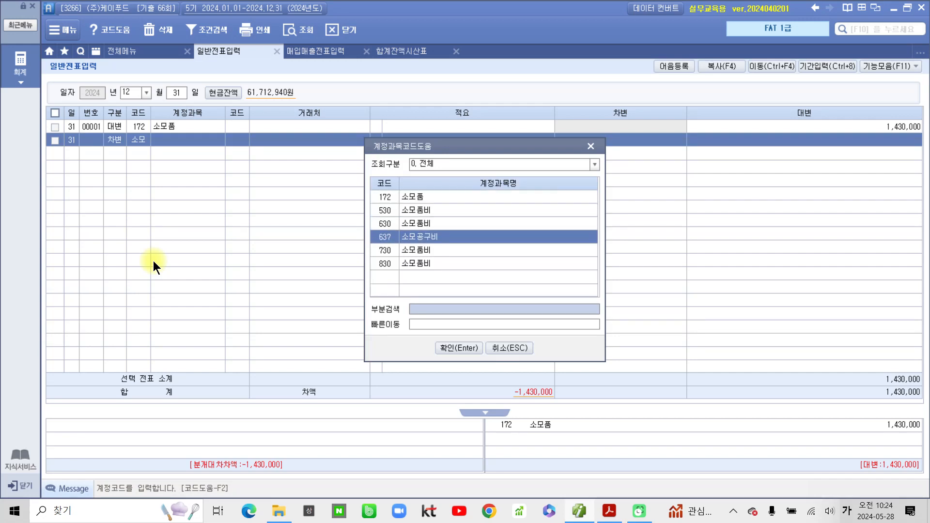
key("Return")
key("Return")
key("Return")
key("Return")
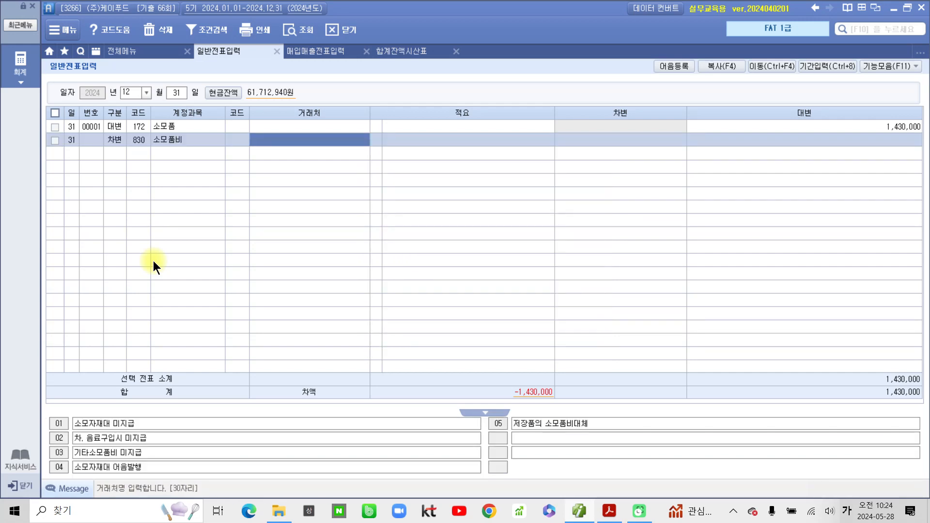
type("1430000")
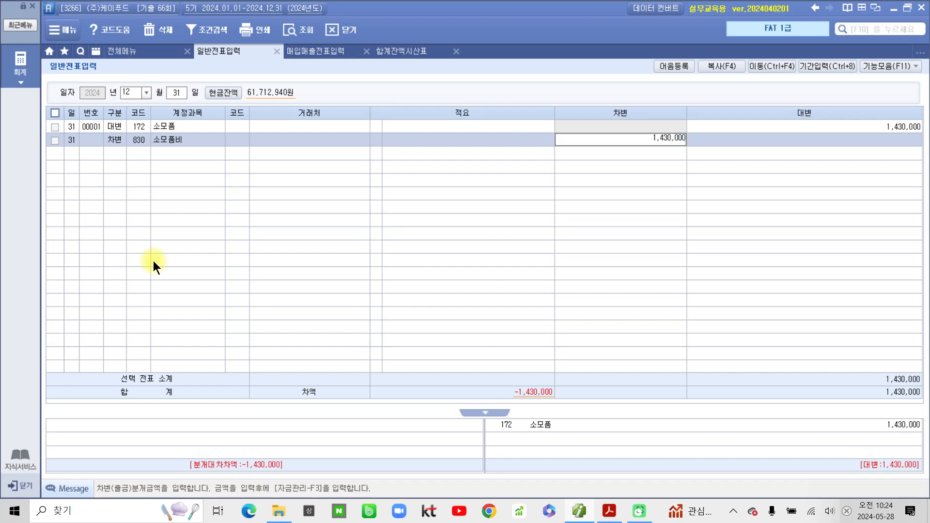
key("Return")
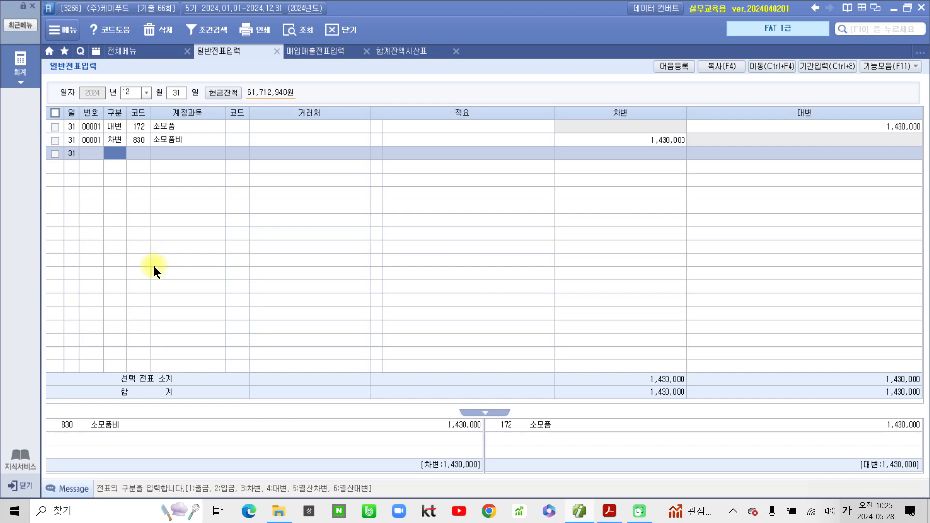
- Highlight the 570,000원 unused-supplies total in the exam PDF, then return to Smart A
left_click(609, 510)
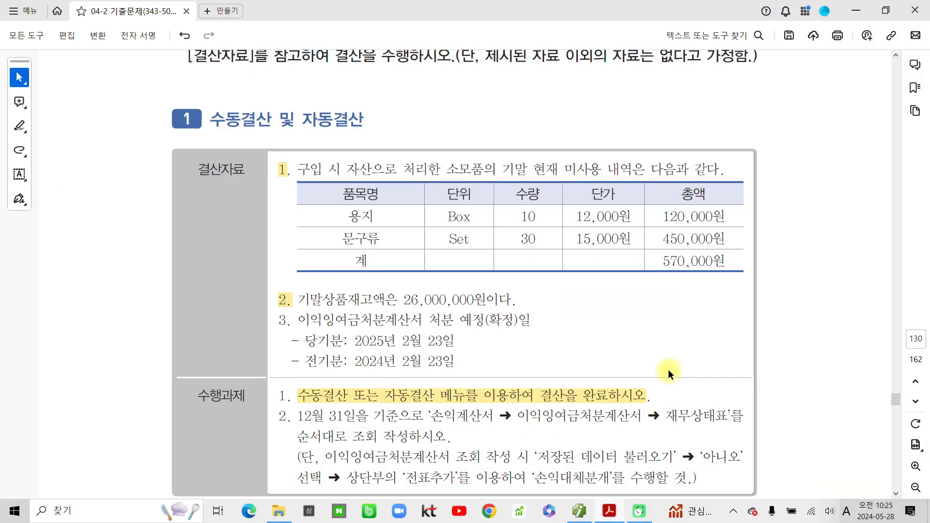
left_click_drag(662, 261, 713, 261)
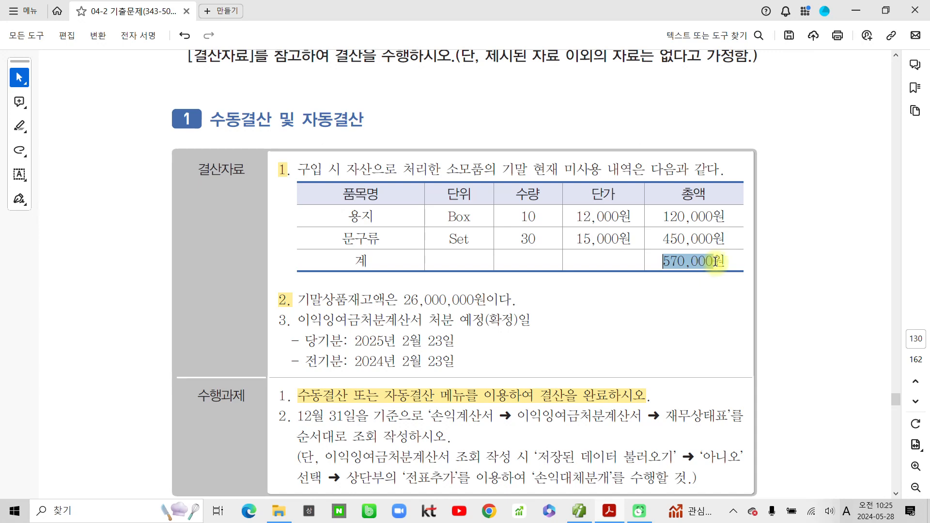
left_click(741, 284)
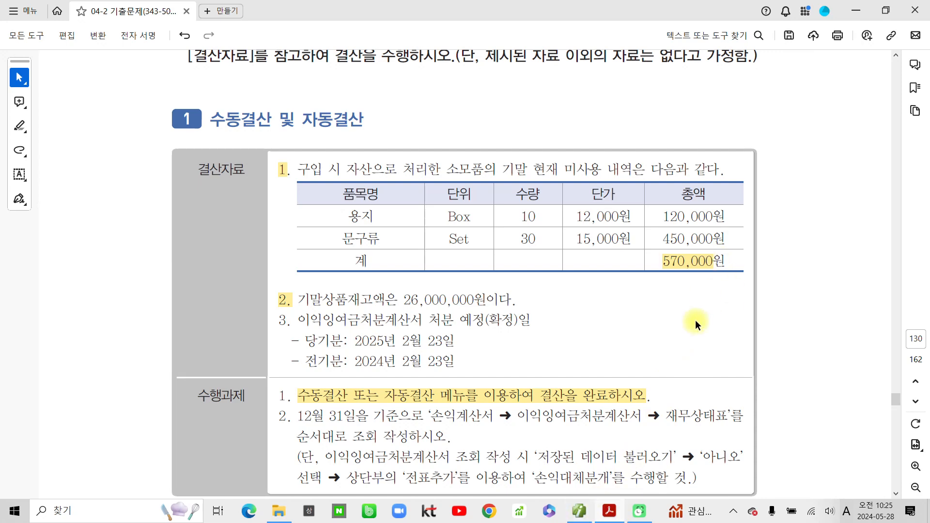
left_click(581, 517)
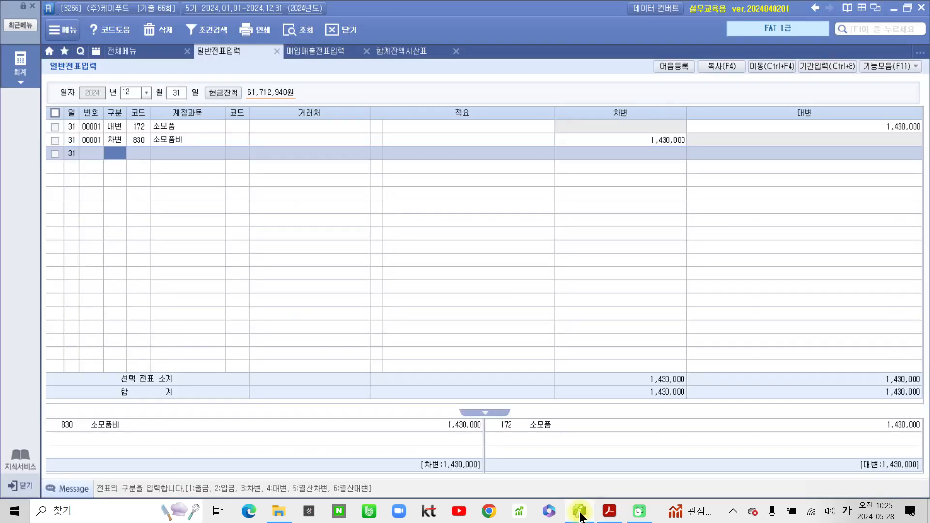
- Refresh the trial balance and confirm 소모품 now shows 570,000 after the 1,430,000 credit
left_click(403, 54)
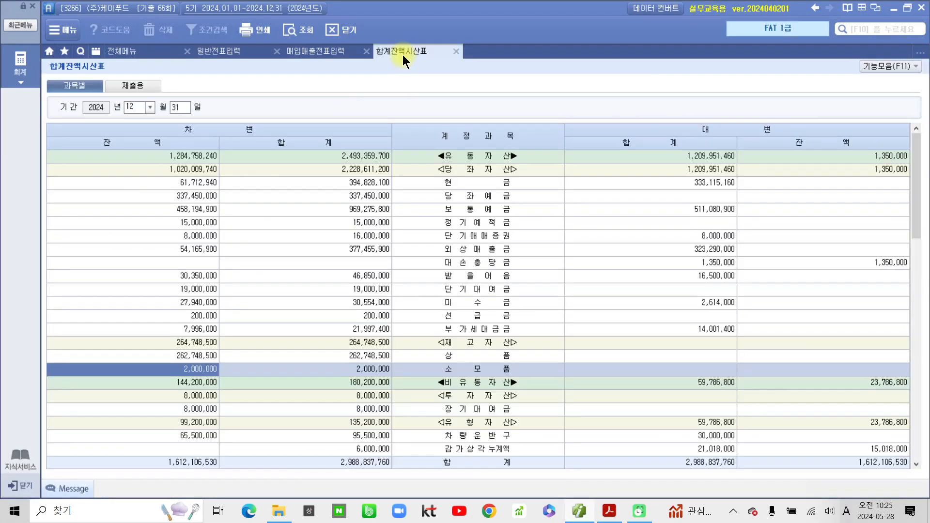
left_click(293, 31)
left_click(455, 369)
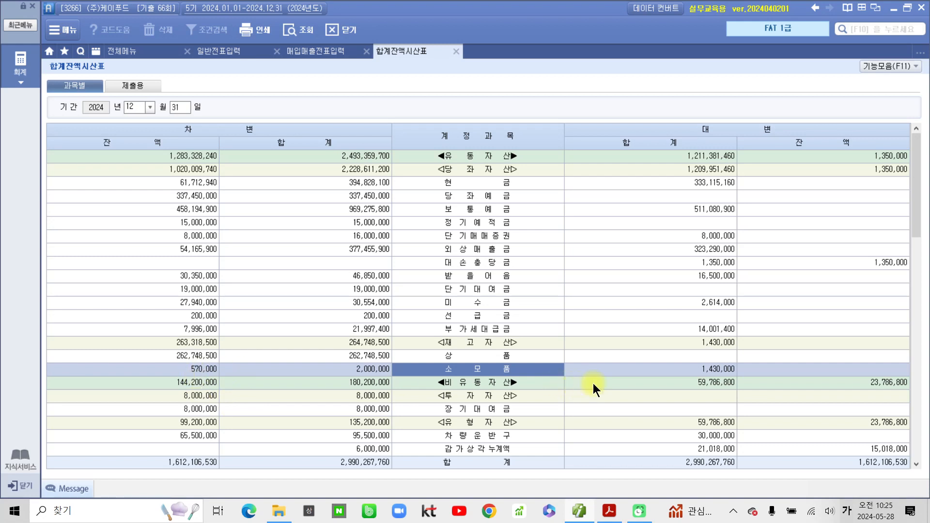
left_click(684, 370)
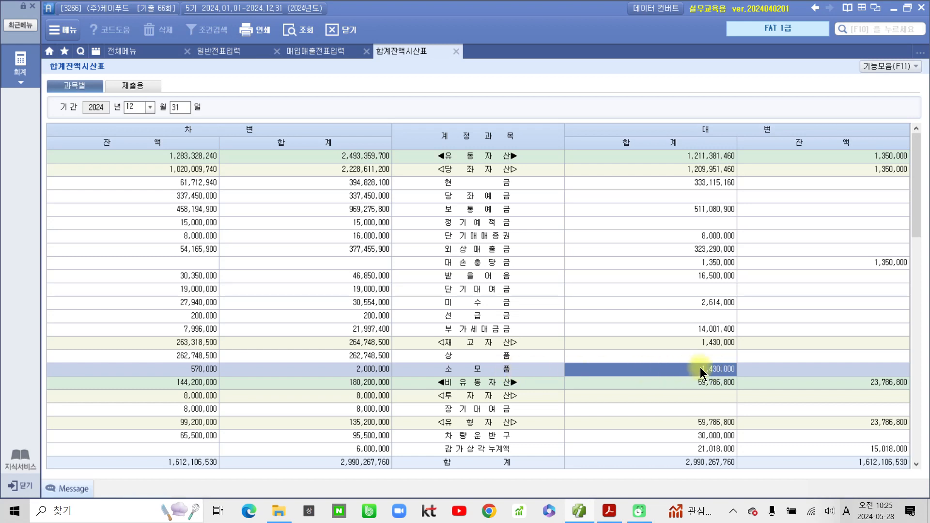
left_click(153, 367)
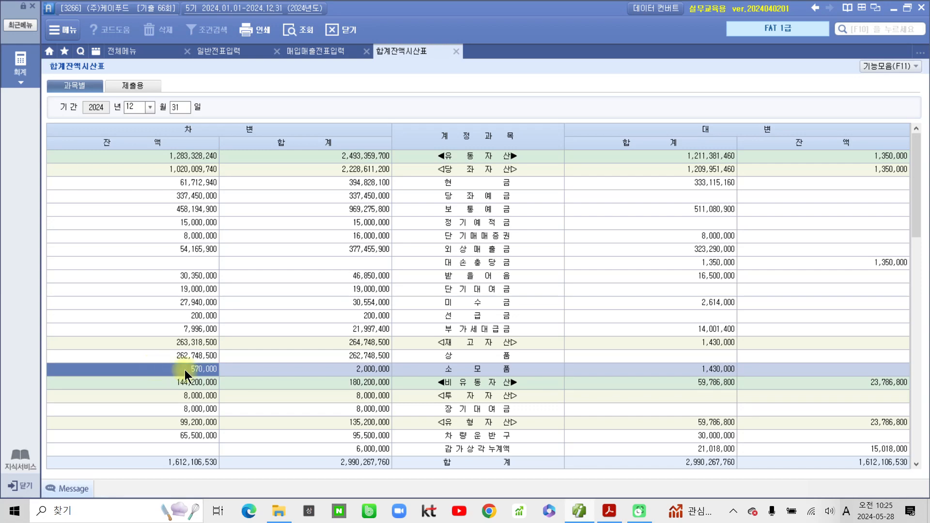
left_click(700, 371)
scroll(532, 388, "down", 15)
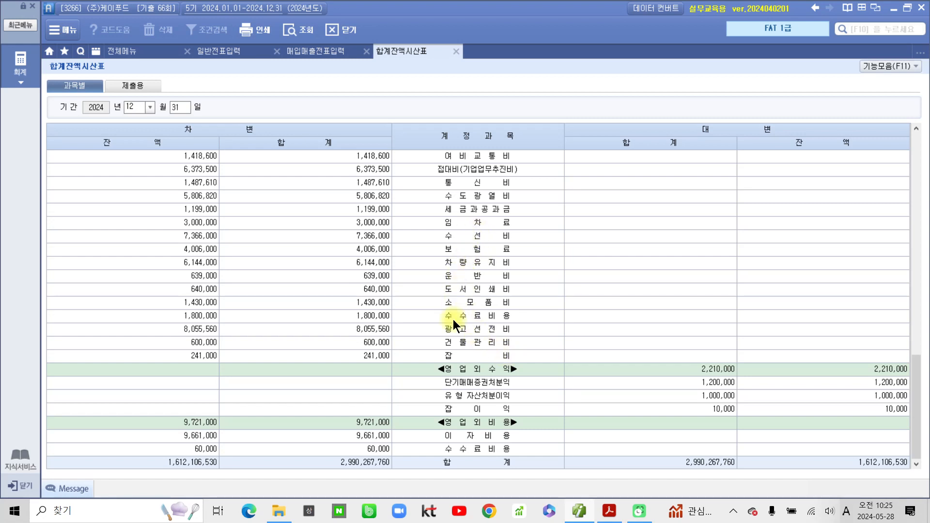
scroll(452, 318, "up", 3)
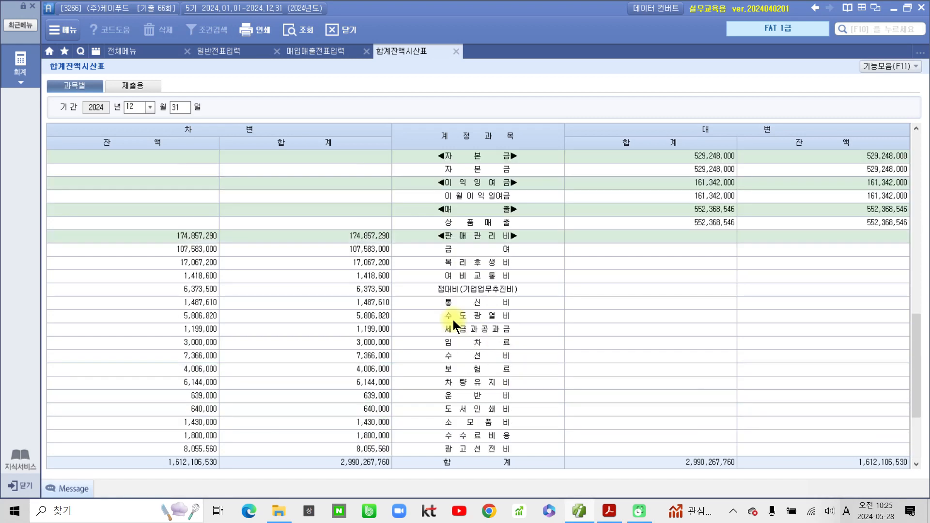
- Confirm 소모품비 shows 1,430,000, then return to 일반전표입력 and the exam PDF
left_click(476, 422)
left_click(194, 424)
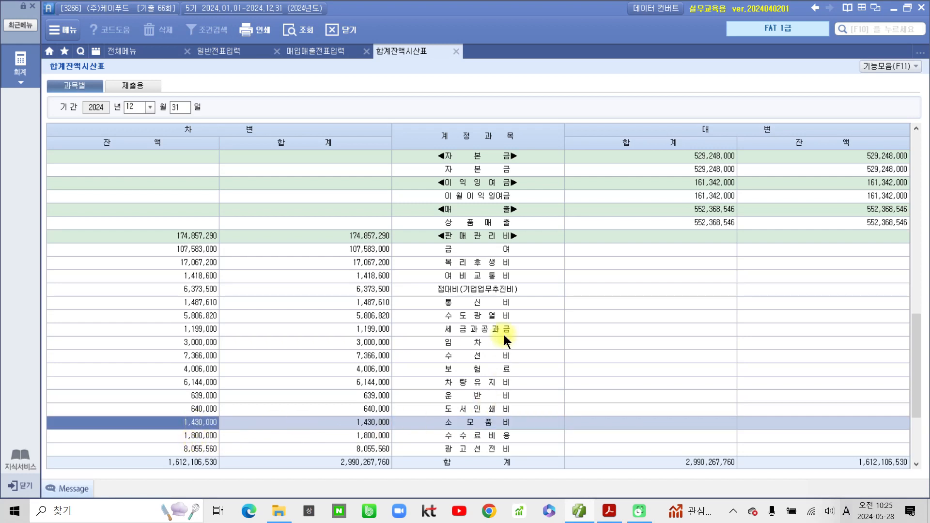
scroll(513, 360, "up", 5)
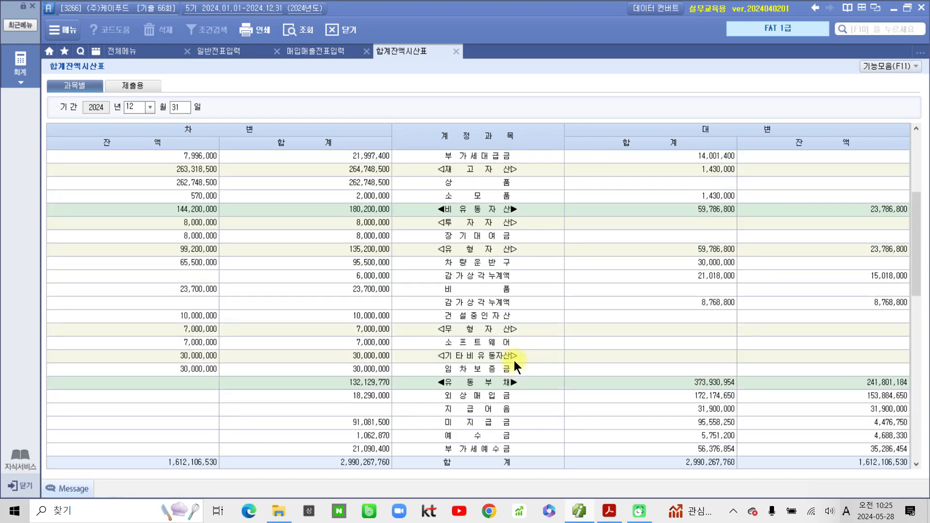
scroll(361, 362, "up", 5)
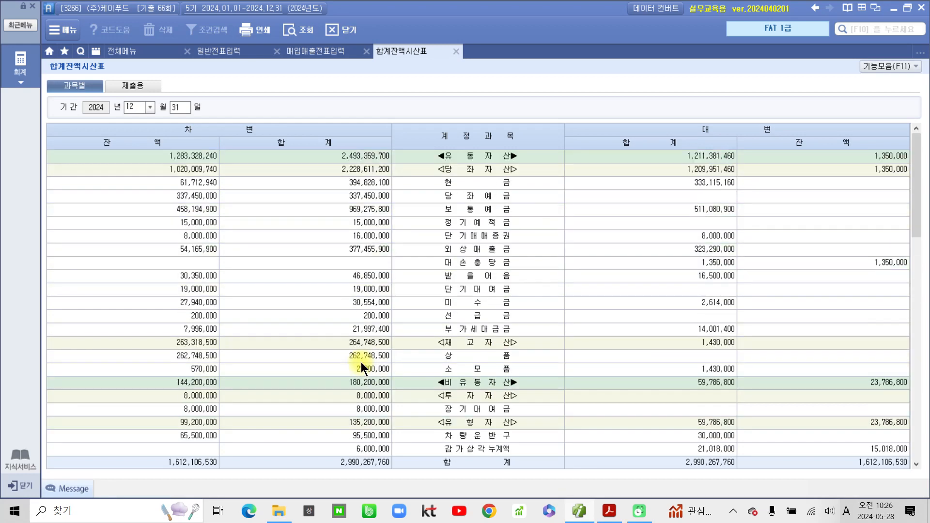
left_click(200, 48)
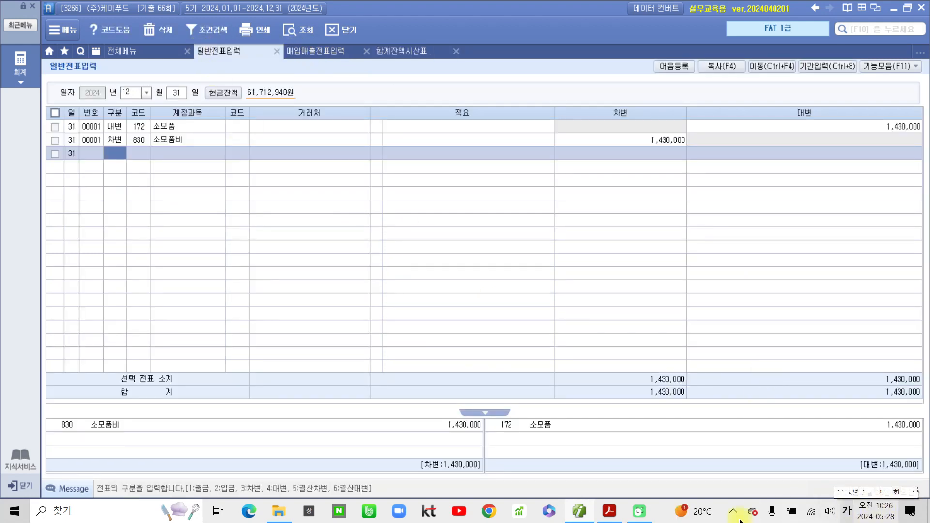
left_click(608, 519)
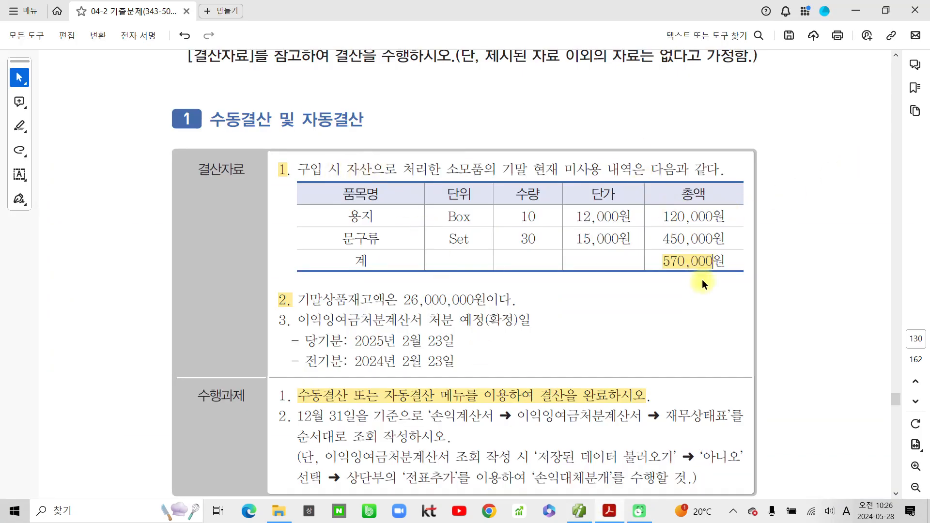
key("ctrl+2")
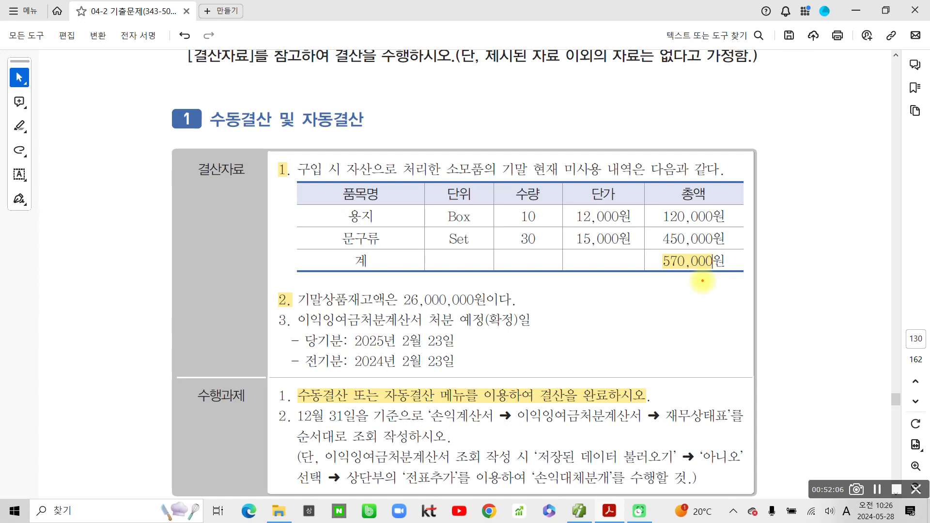
mouse_move(342, 189)
left_mouse_down()
mouse_move(382, 164)
mouse_move(382, 194)
left_mouse_up()
left_click_drag(285, 185, 328, 193)
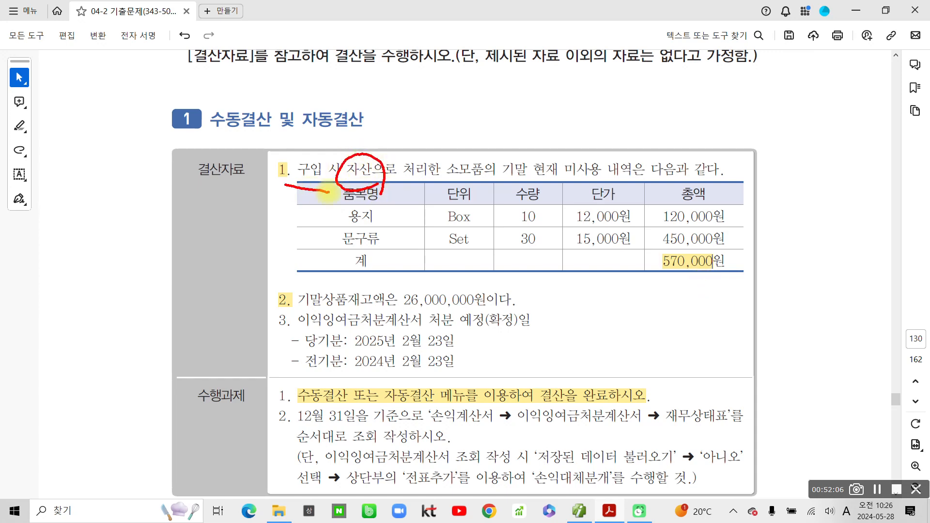
mouse_move(372, 113)
left_mouse_down()
mouse_move(372, 138)
mouse_move(382, 138)
left_mouse_up()
left_click_drag(401, 99, 403, 145)
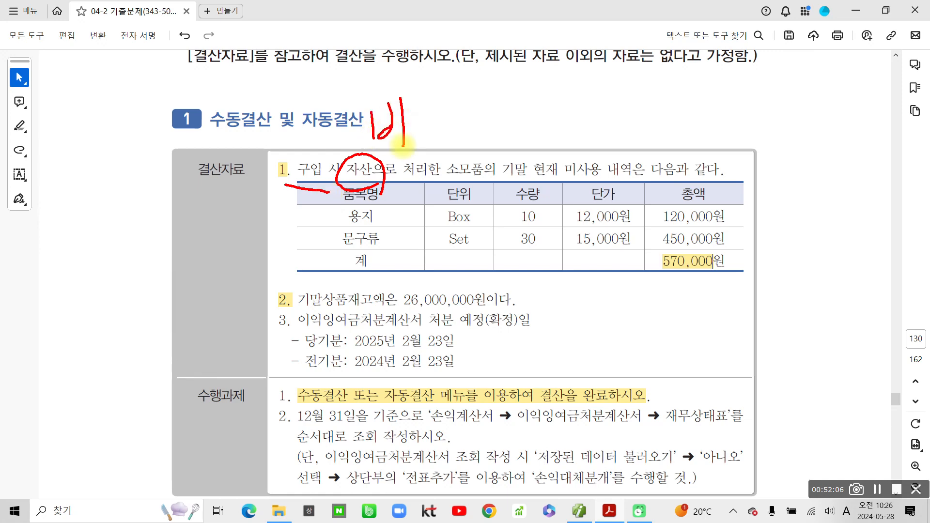
left_click_drag(422, 87, 422, 115)
mouse_move(412, 127)
left_mouse_down()
mouse_move(443, 101)
mouse_move(436, 141)
mouse_move(431, 132)
mouse_move(427, 141)
left_mouse_up()
left_click_drag(460, 91, 502, 123)
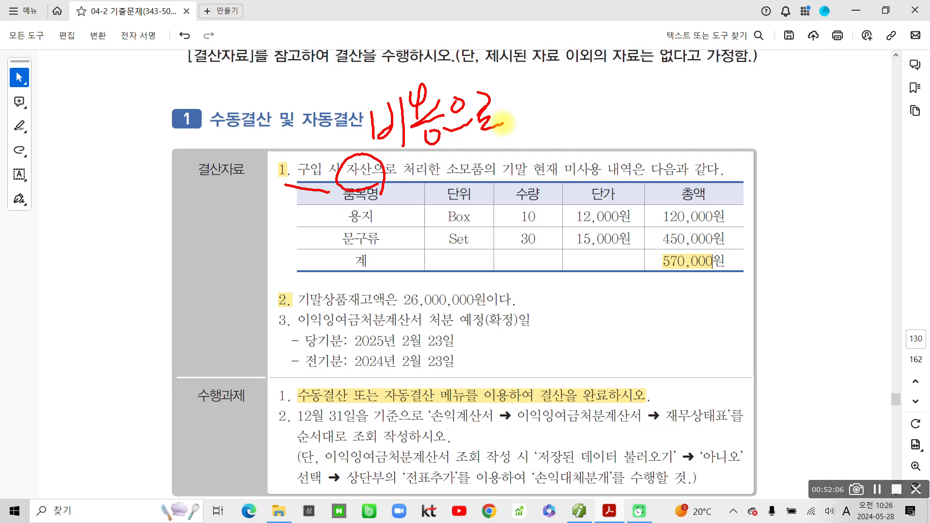
mouse_move(717, 280)
left_mouse_down()
mouse_move(678, 244)
mouse_move(710, 281)
left_mouse_up()
left_click_drag(725, 277, 714, 278)
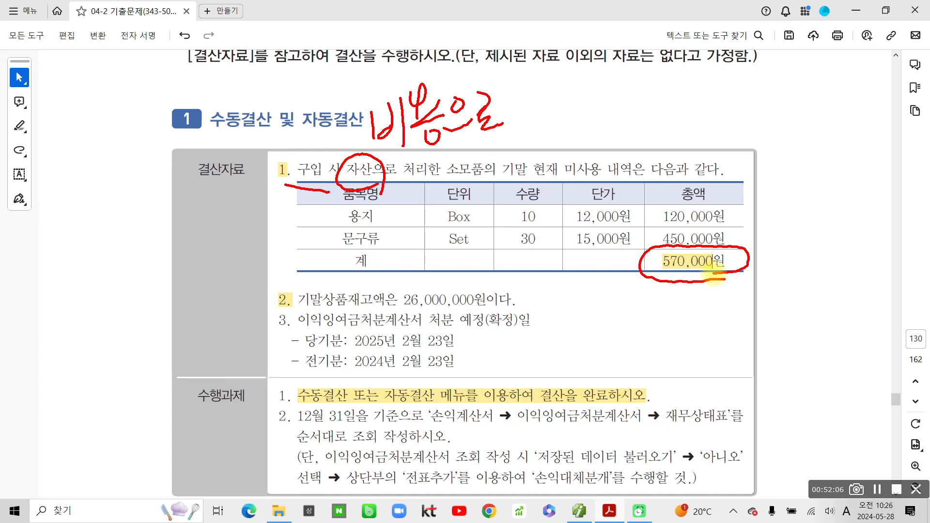
left_click_drag(530, 247, 552, 266)
mouse_move(520, 276)
left_mouse_down()
mouse_move(553, 273)
mouse_move(521, 305)
left_mouse_up()
left_click_drag(533, 291, 550, 300)
left_click_drag(562, 248, 561, 336)
left_click_drag(601, 265, 576, 306)
mouse_move(595, 284)
left_mouse_down()
mouse_move(622, 308)
mouse_move(617, 318)
left_mouse_up()
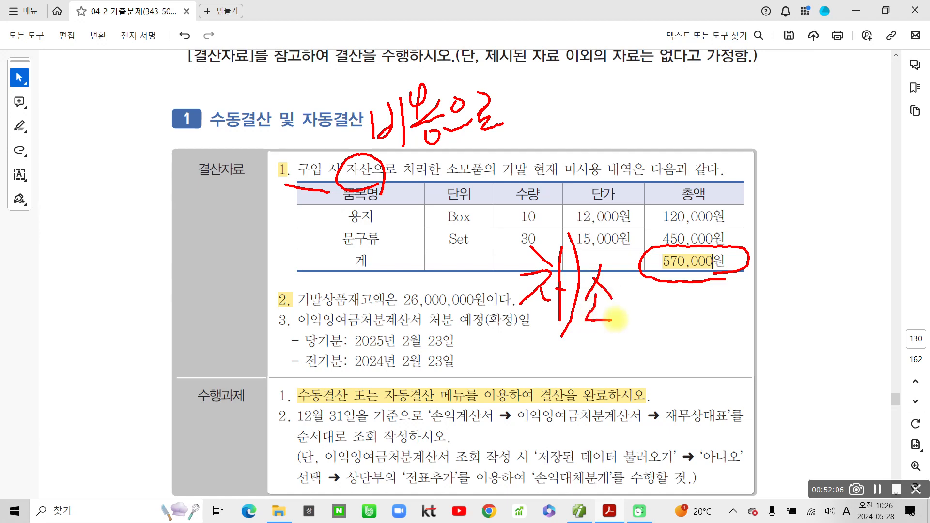
mouse_move(618, 264)
left_mouse_down()
mouse_move(620, 293)
mouse_move(637, 315)
mouse_move(671, 274)
mouse_move(672, 333)
left_mouse_up()
mouse_move(678, 249)
left_mouse_down()
mouse_move(659, 276)
mouse_move(719, 279)
left_mouse_up()
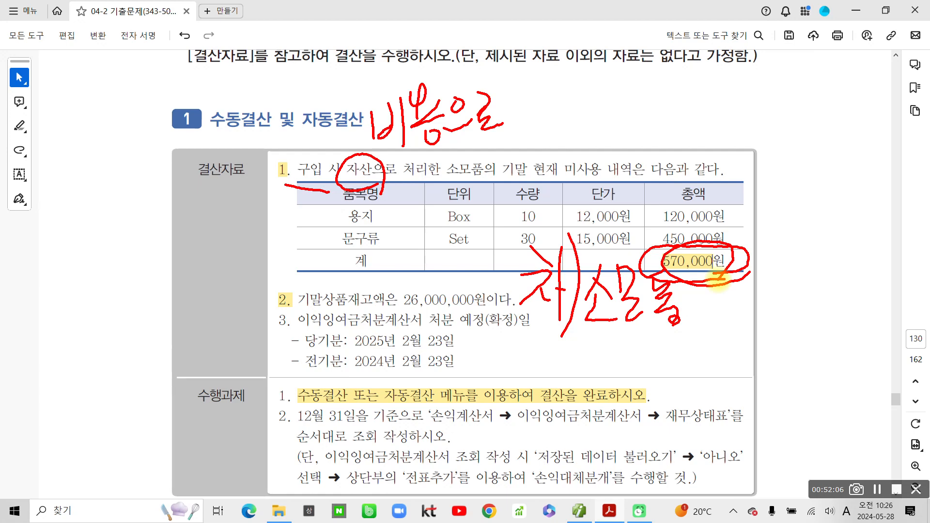
key("ctrl+z")
key("ctrl+z")
key("ctrl+z")
key("ctrl+z")
key("ctrl+z")
key("ctrl+z")
key("ctrl+z")
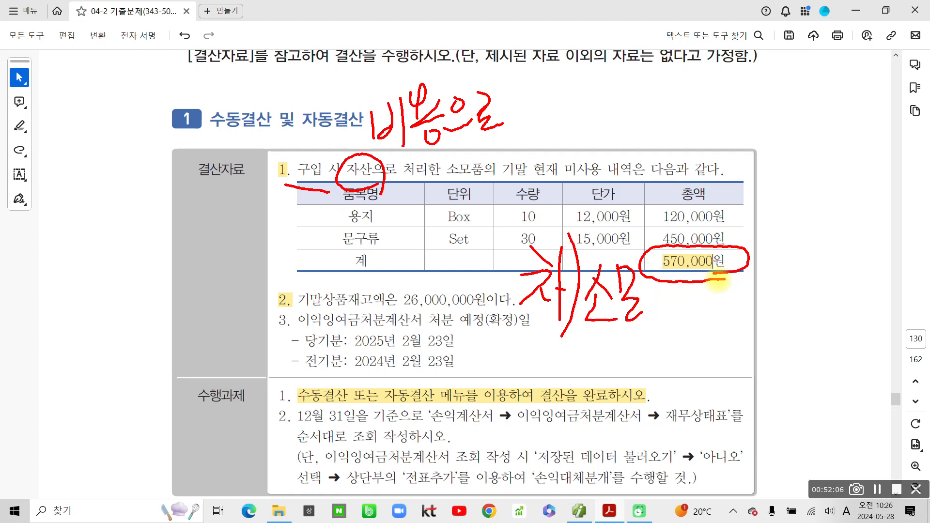
key("ctrl+z")
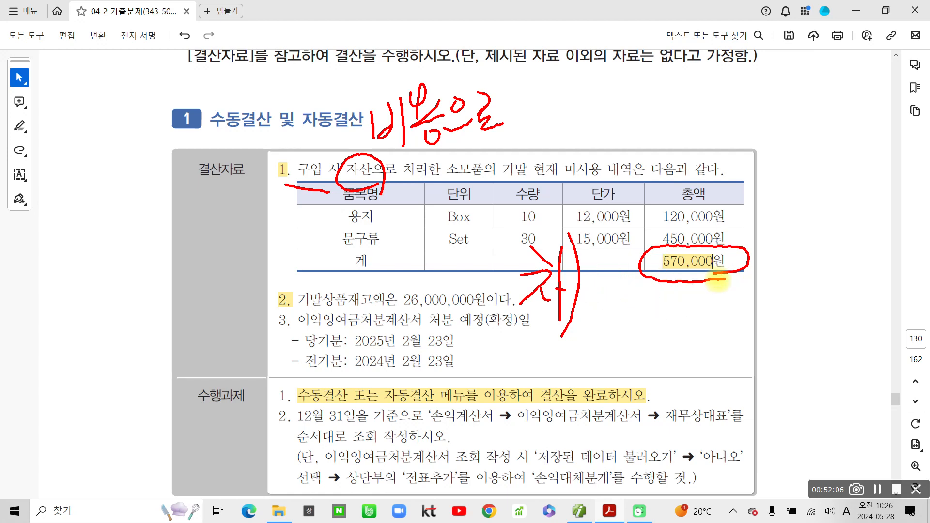
key("Escape")
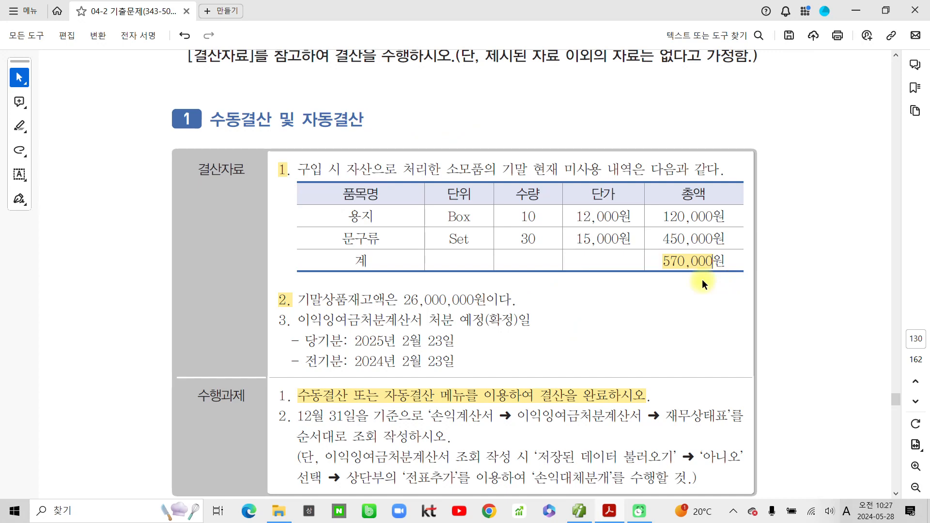
type("@")
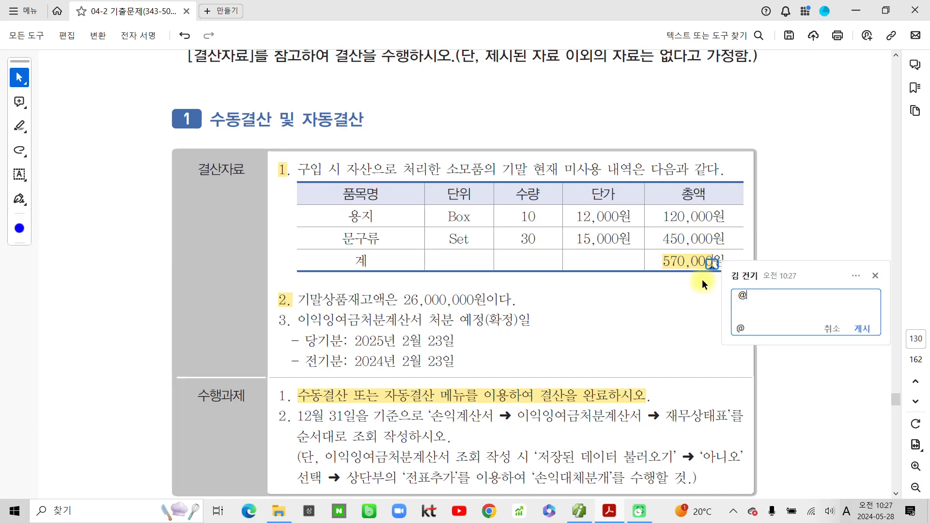
left_click(875, 276)
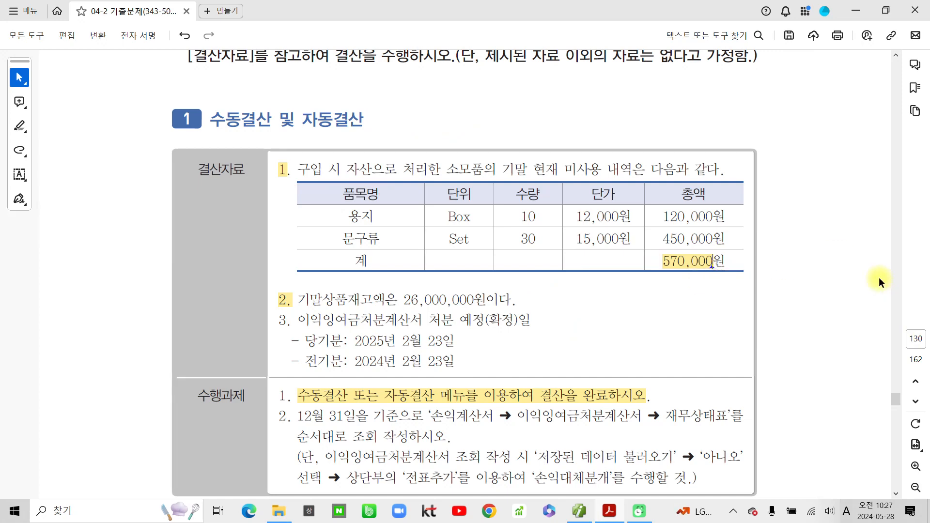
key("ctrl+2")
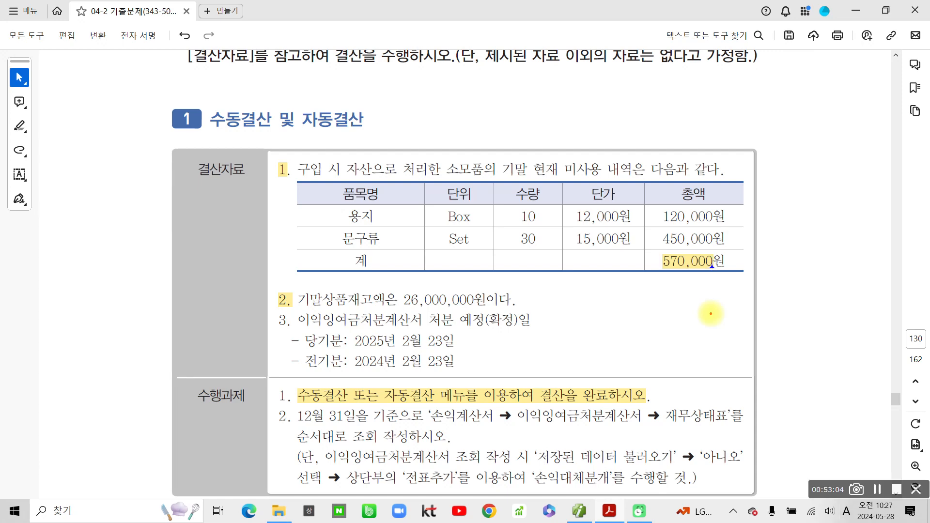
mouse_move(294, 154)
left_mouse_down()
mouse_move(293, 191)
mouse_move(396, 164)
mouse_move(347, 179)
mouse_move(360, 186)
left_mouse_up()
- Mark up item 1's purchase-as-asset wording and the 570,000원 total, then minimize the PDF
mouse_move(287, 169)
left_mouse_down()
mouse_move(304, 164)
mouse_move(356, 182)
left_mouse_up()
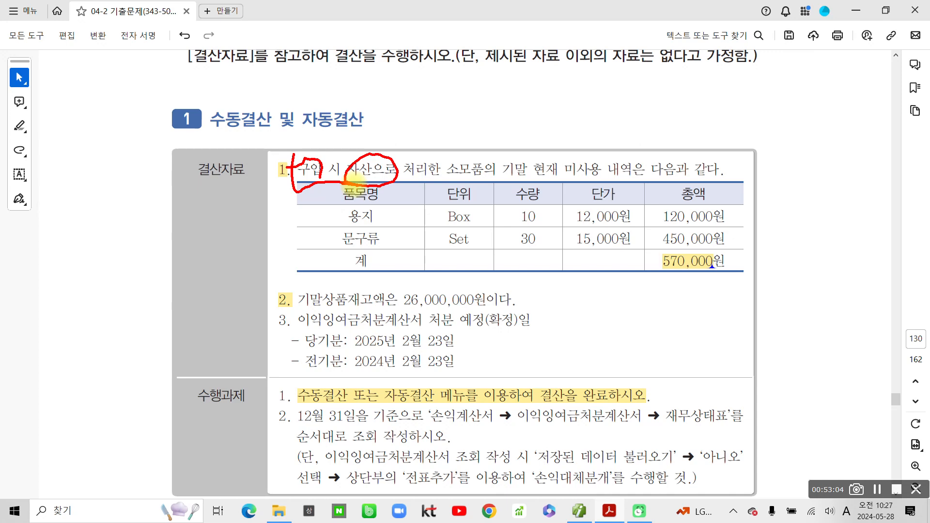
mouse_move(753, 265)
left_mouse_down()
mouse_move(729, 245)
mouse_move(747, 281)
mouse_move(638, 281)
left_mouse_up()
left_click_drag(646, 290, 743, 310)
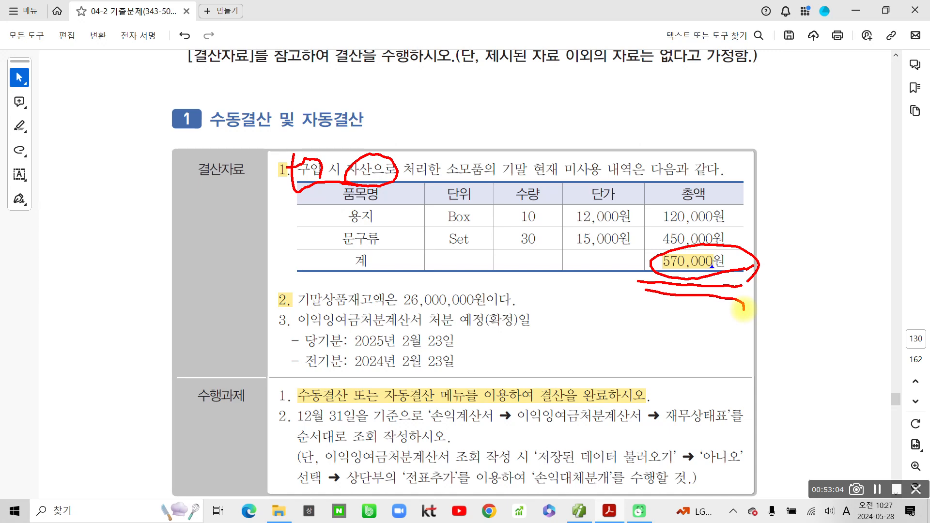
key("Escape")
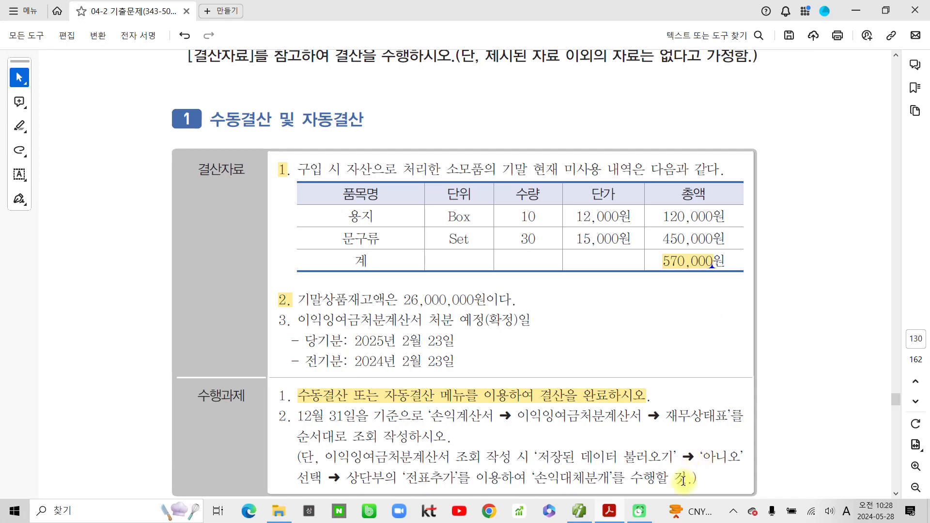
left_click(609, 514)
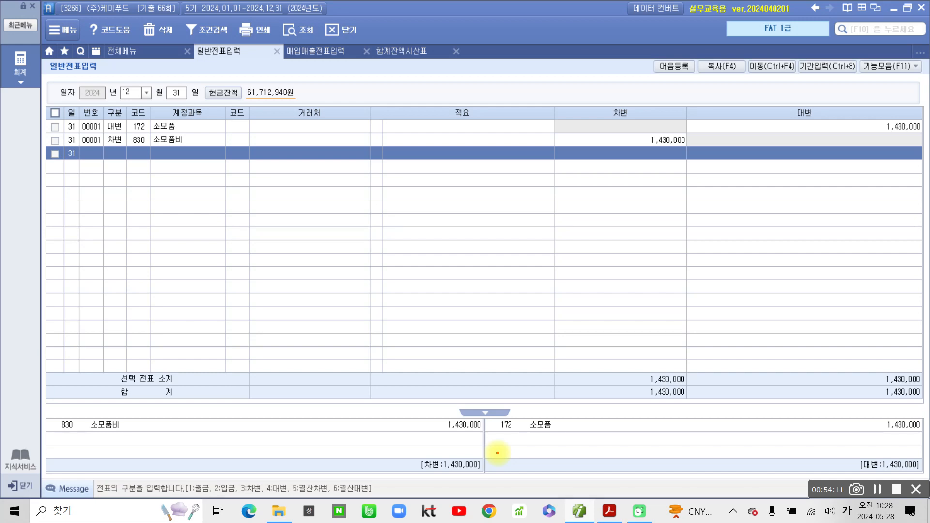
mouse_move(197, 153)
left_mouse_down()
mouse_move(135, 111)
mouse_move(193, 168)
left_mouse_up()
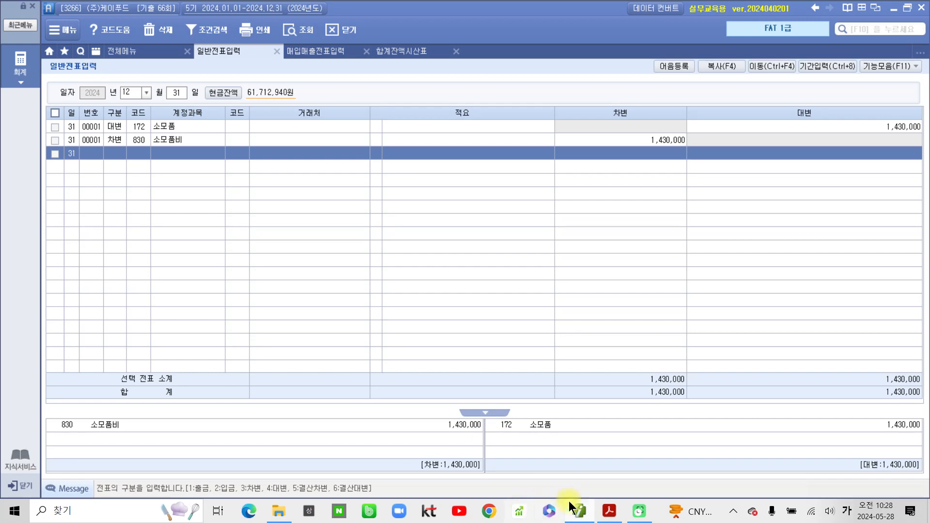
- Highlight the 26,000,000원 ending inventory in item 2, then go back to Smart A's full menu
left_click(611, 512)
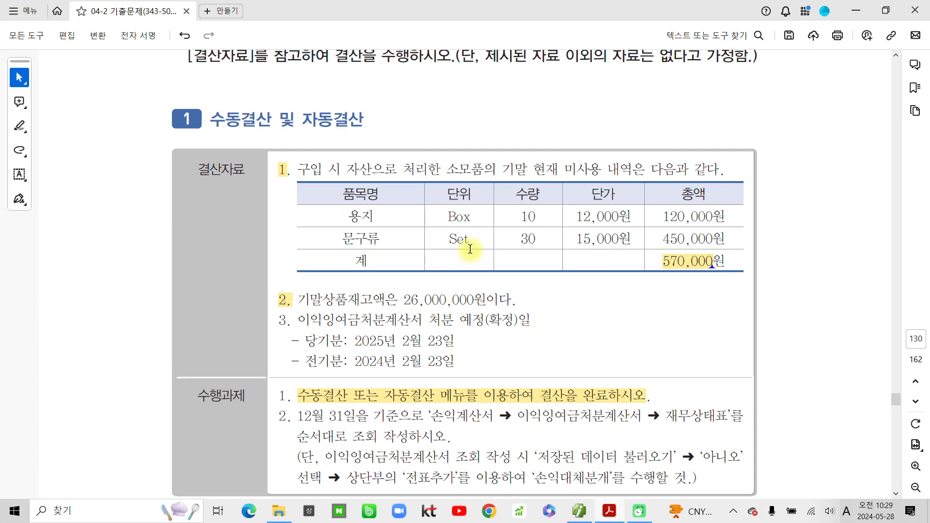
scroll(469, 305, "down", 1)
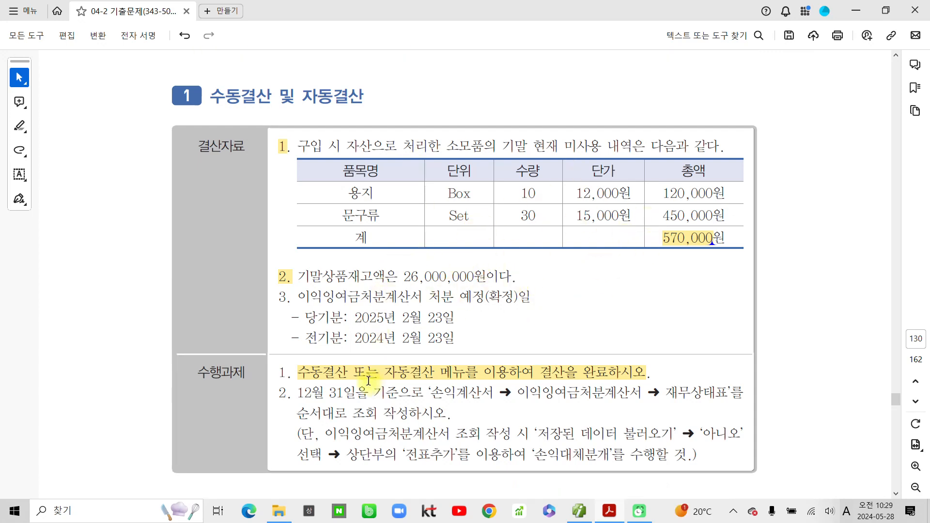
scroll(360, 375, "down", 2)
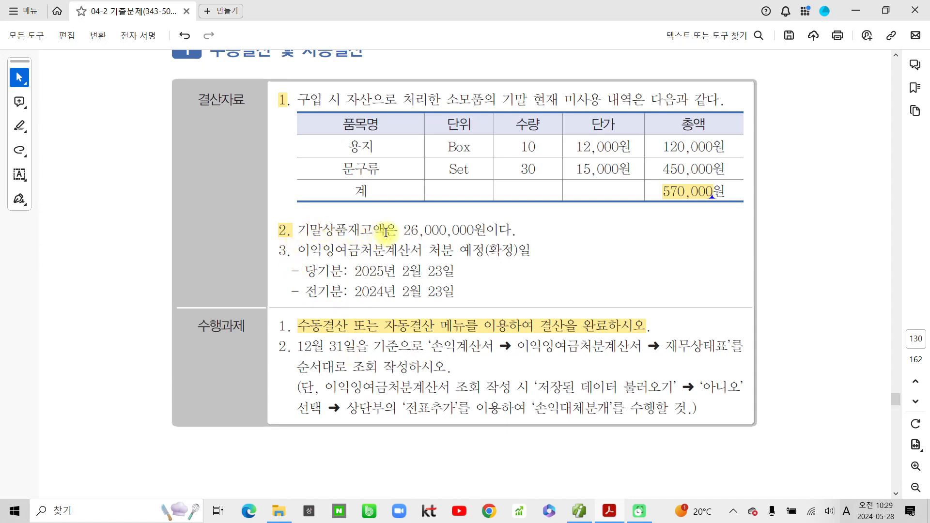
left_click_drag(404, 231, 511, 235)
left_click(516, 252)
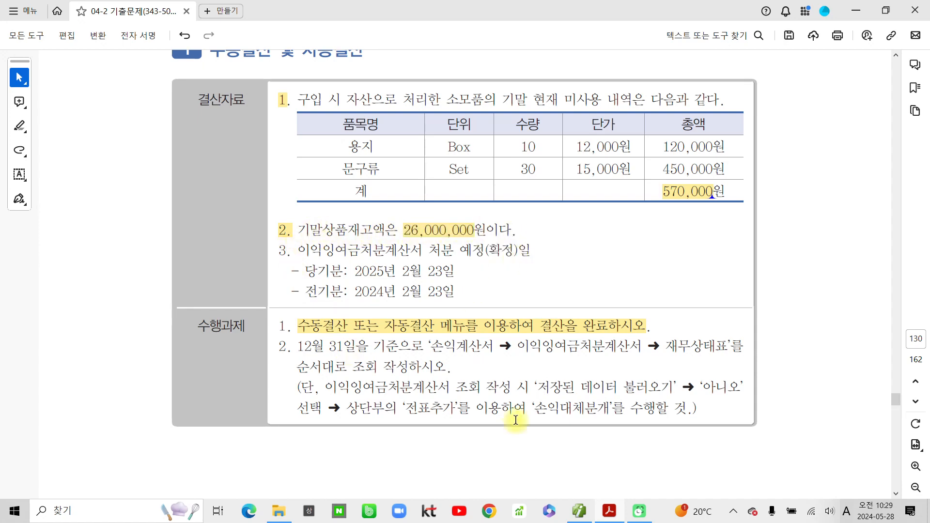
left_click(616, 520)
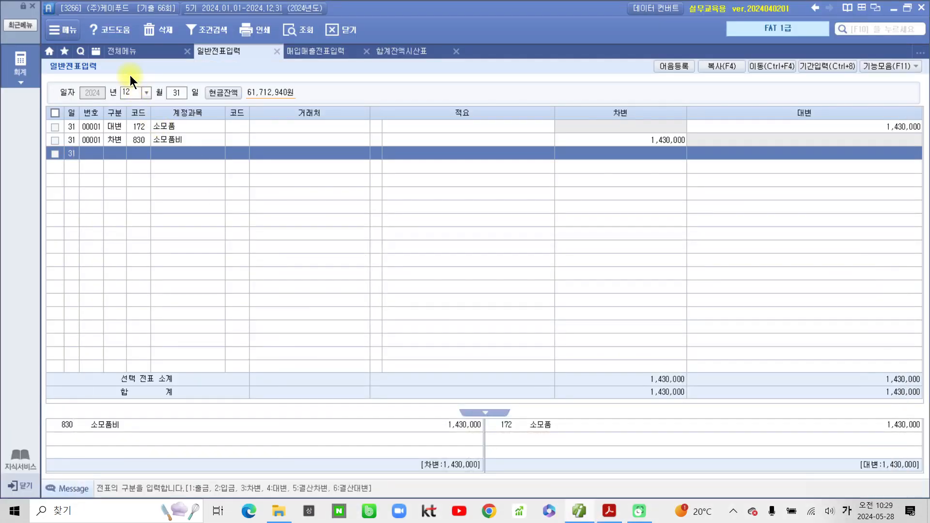
left_click(125, 53)
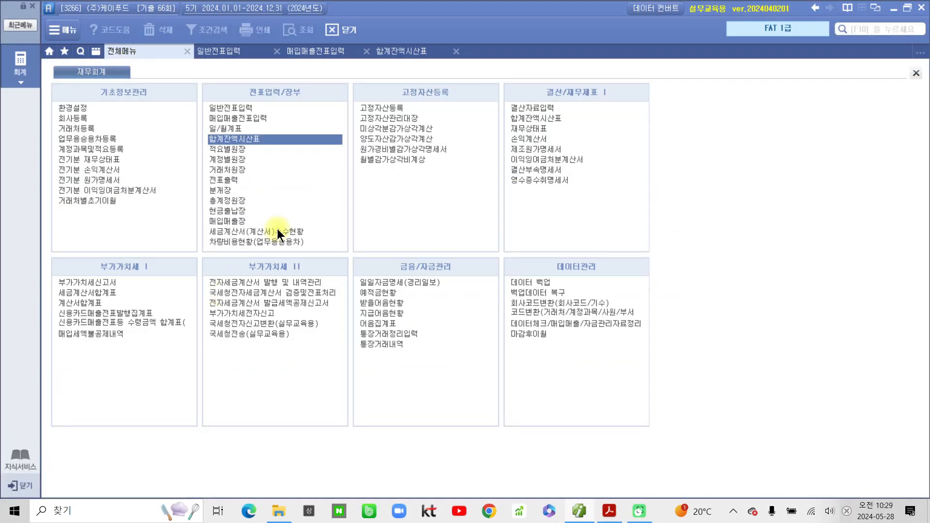
- Open 결산자료입력 for months 01–12 and load the closing figures
left_click(533, 109)
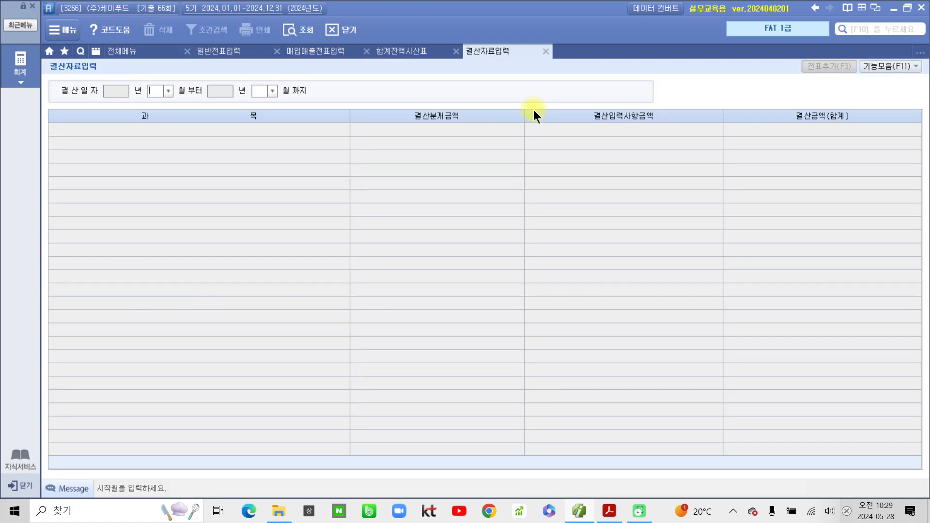
type("1")
key("Return")
type("12")
key("Return")
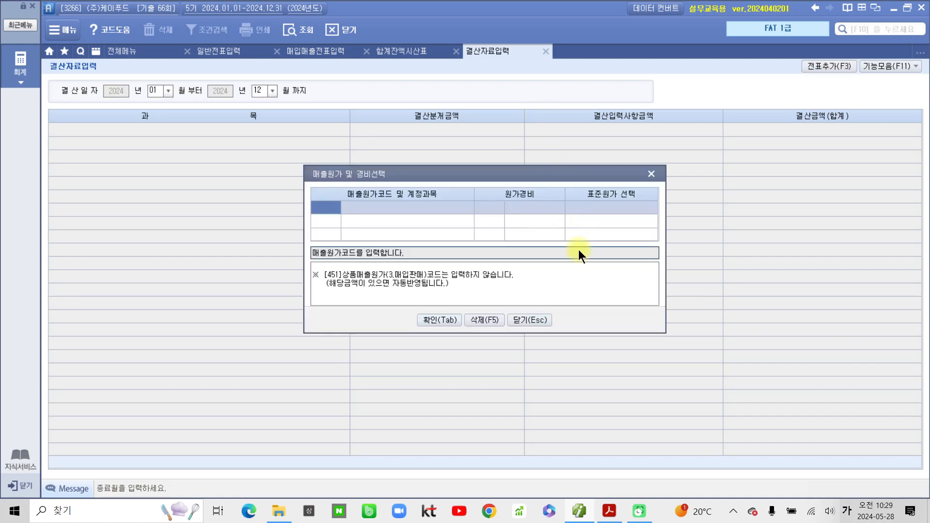
left_click(438, 320)
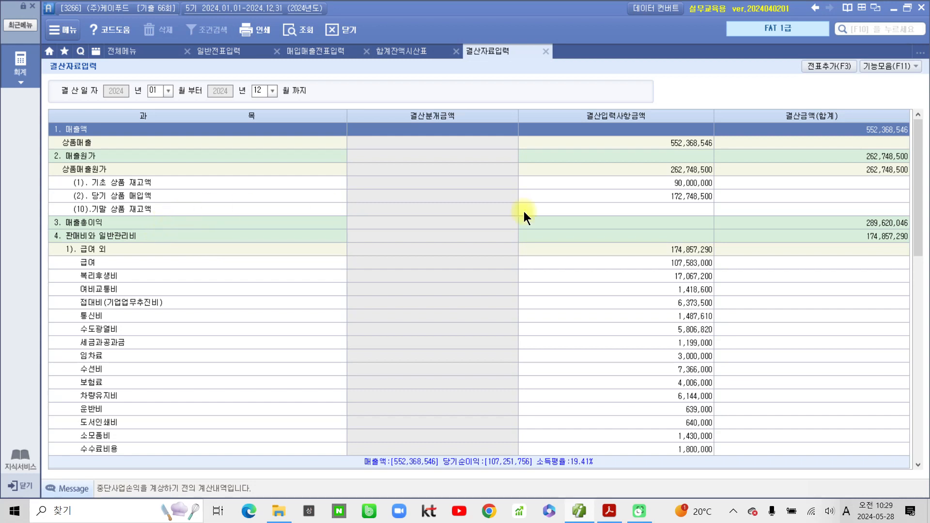
- Enter ending merchandise inventory 26,000,000 and add the closing entries to 일반전표
left_click(678, 209)
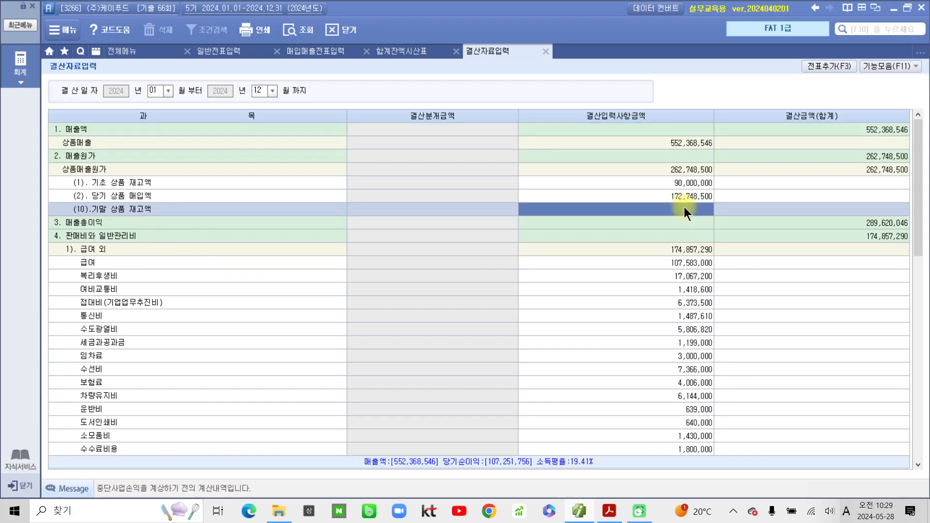
type("28,")
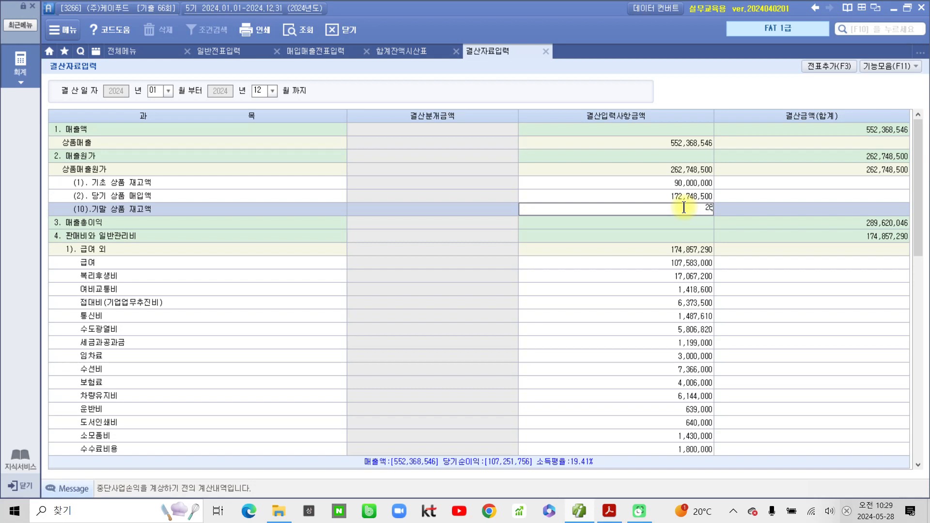
type("000,000")
key("Return")
left_click(684, 211)
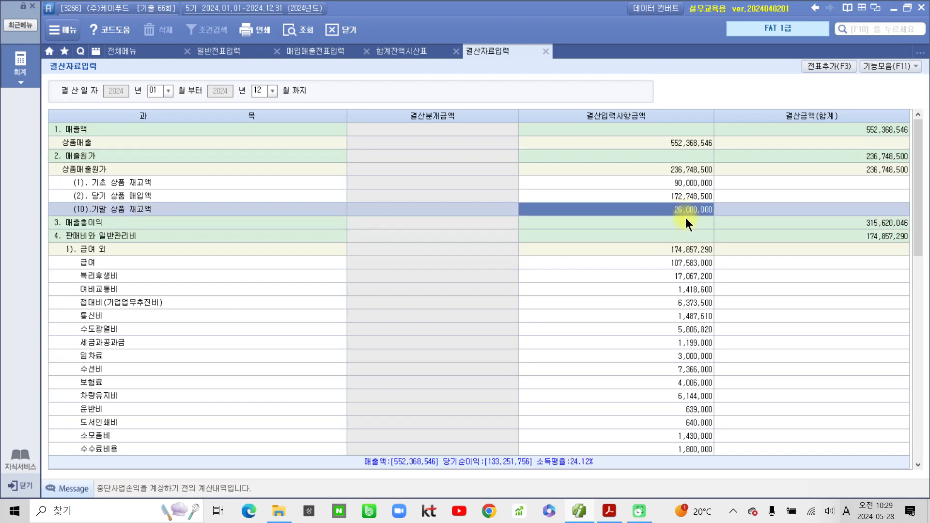
left_click(823, 65)
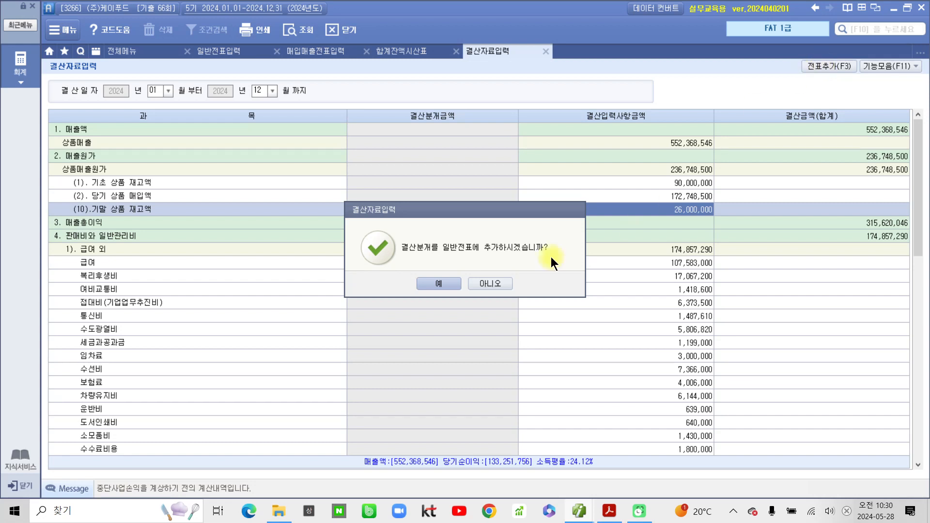
left_click(438, 284)
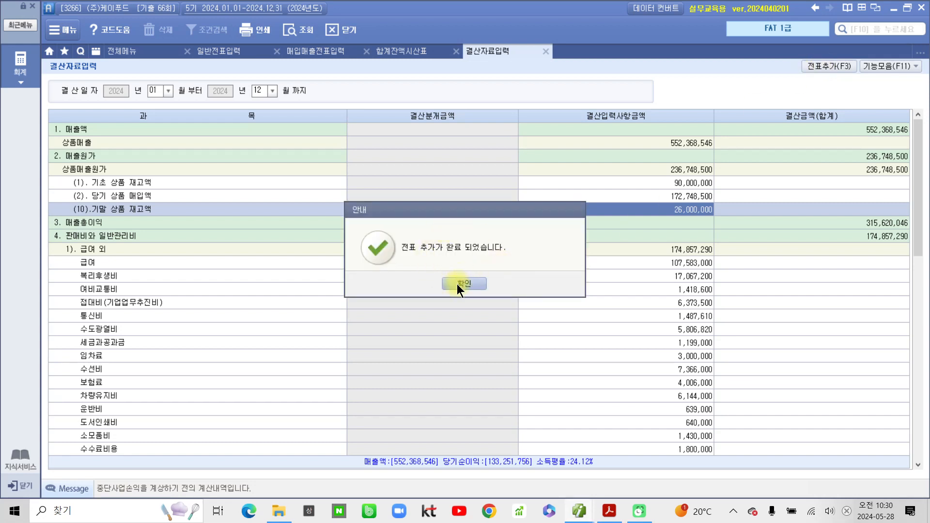
left_click(458, 284)
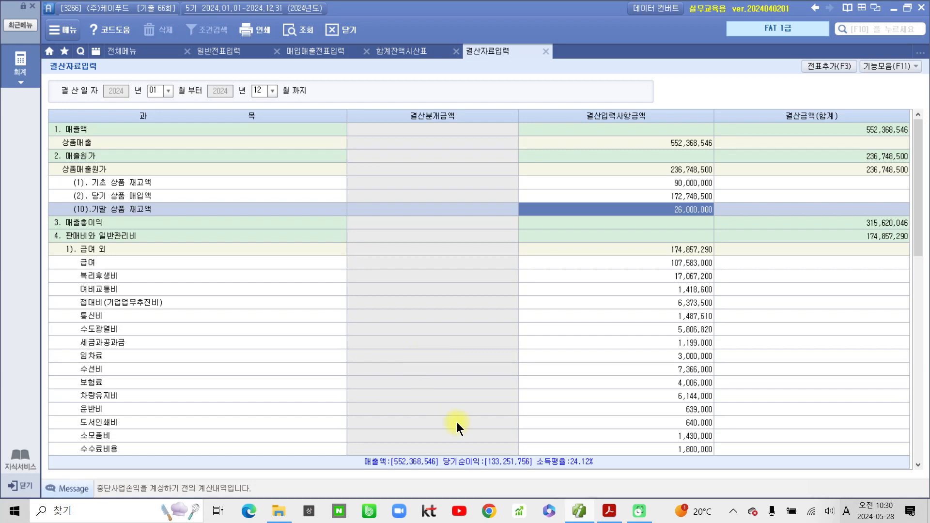
- View the 손익계산서 through December, checking cost of sales of 236,748,500
left_click(129, 51)
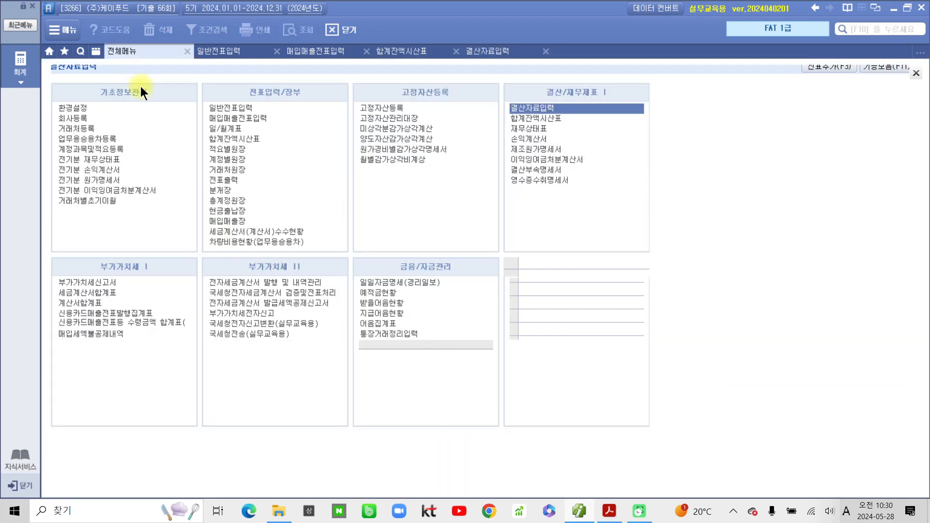
left_click(591, 339)
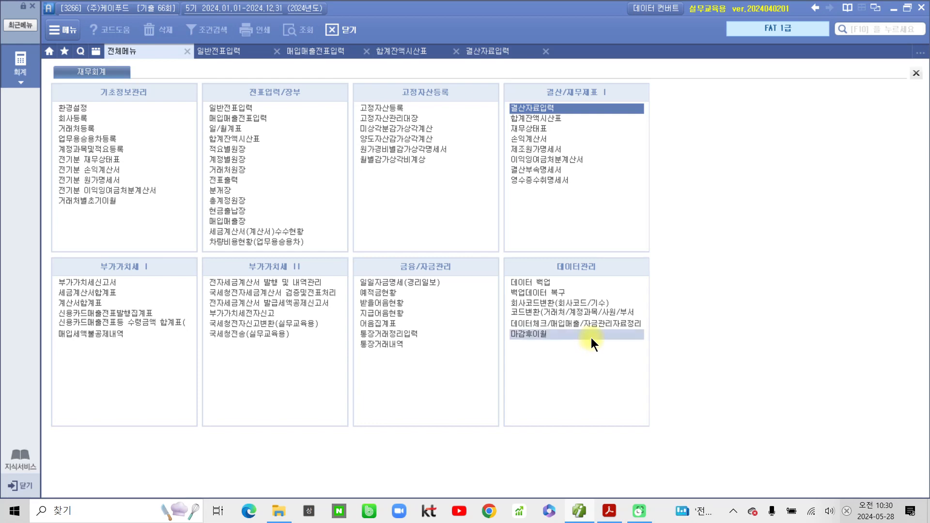
left_click(532, 140)
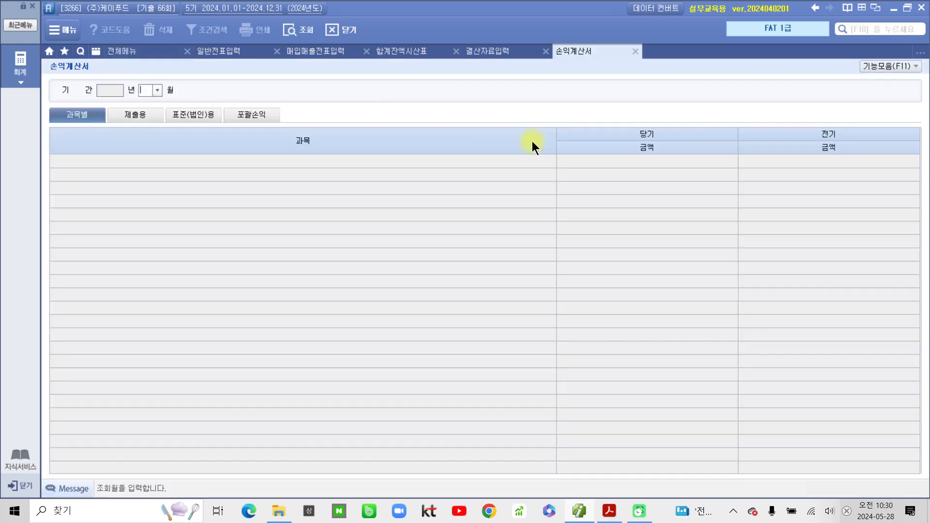
type("12")
key("Return")
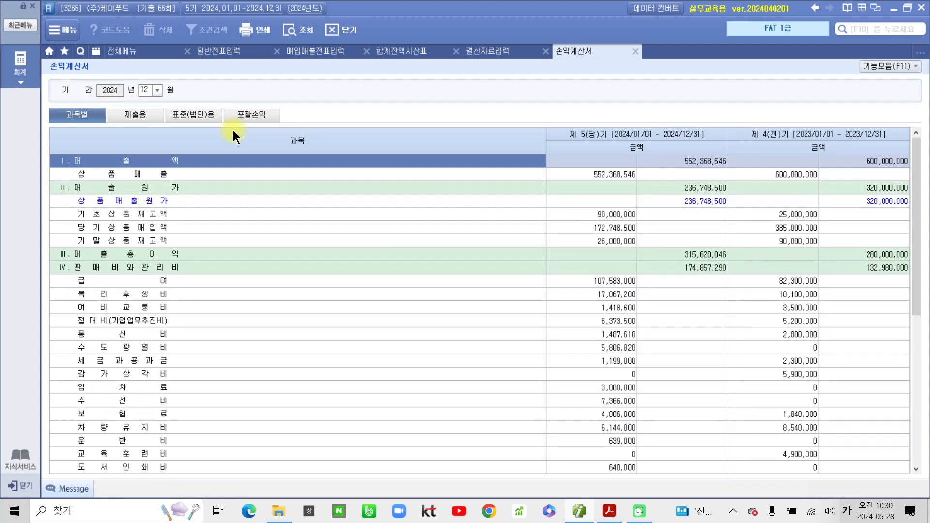
left_click(664, 201)
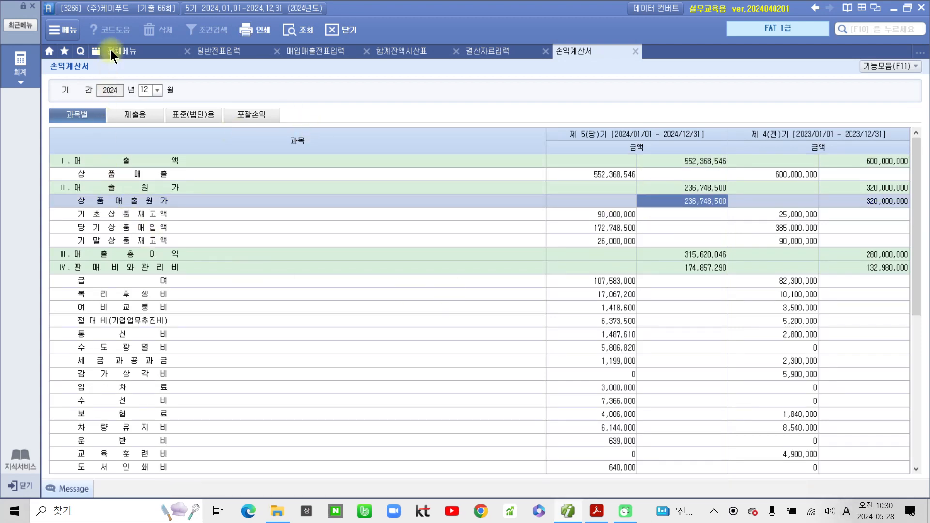
left_click(112, 51)
left_click(574, 159)
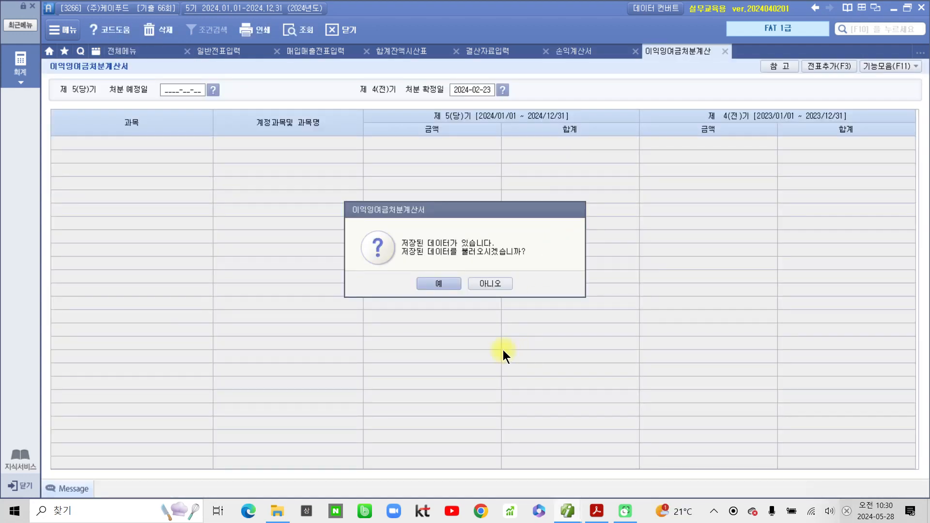
- Set disposal dates 2025-02-23 and 2024-02-23 without saved data, adding the 5 closing vouchers
left_click(494, 283)
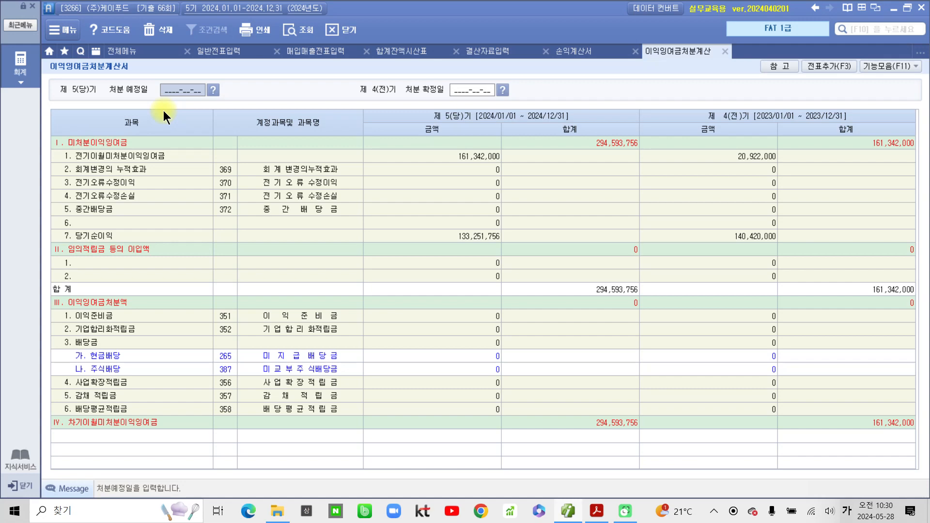
type("2")
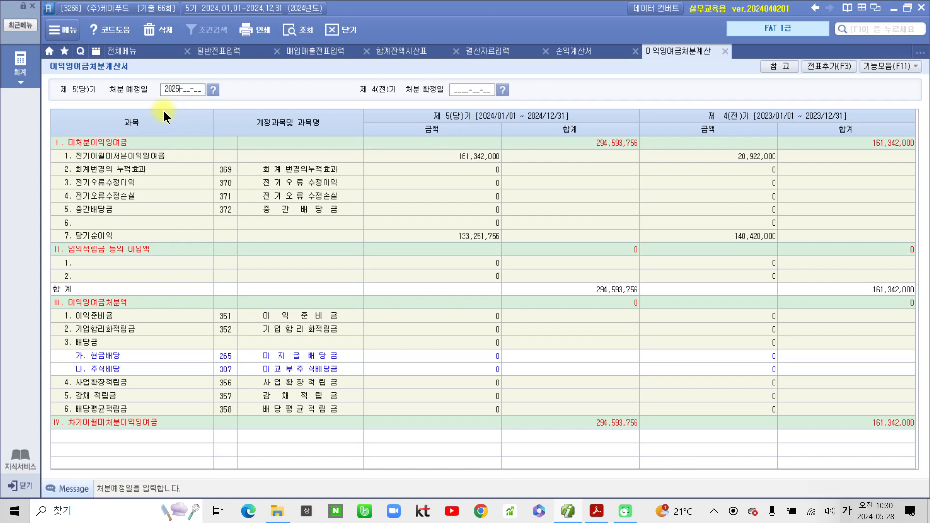
type("025-02-23")
key("Return")
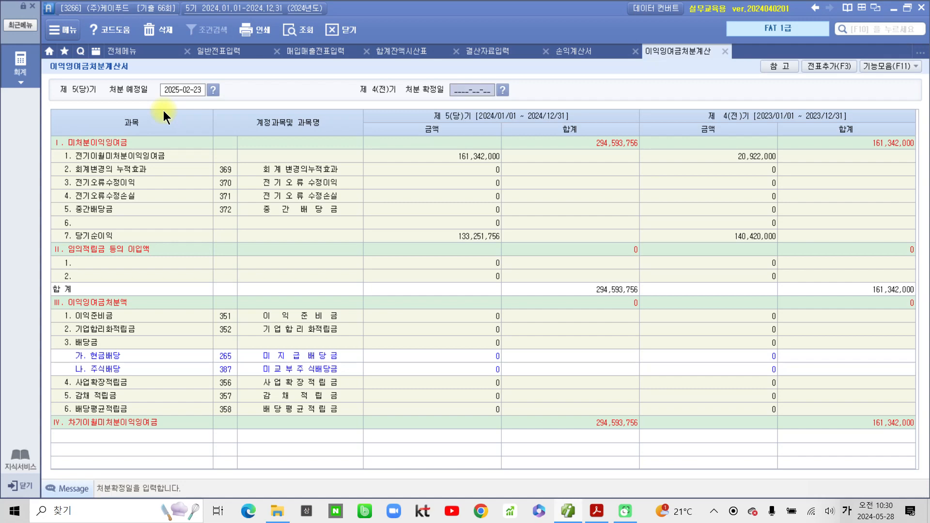
type("2024-")
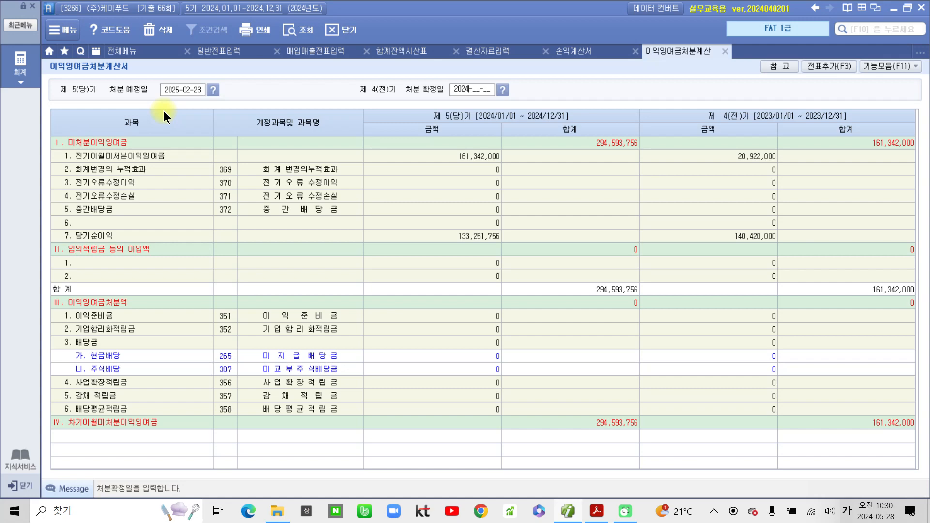
type("02-23")
key("Return")
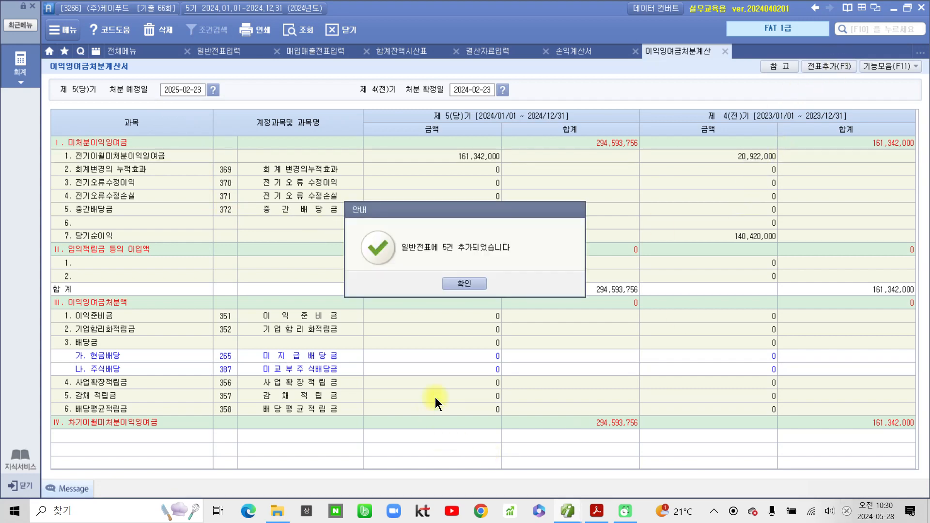
left_click(470, 283)
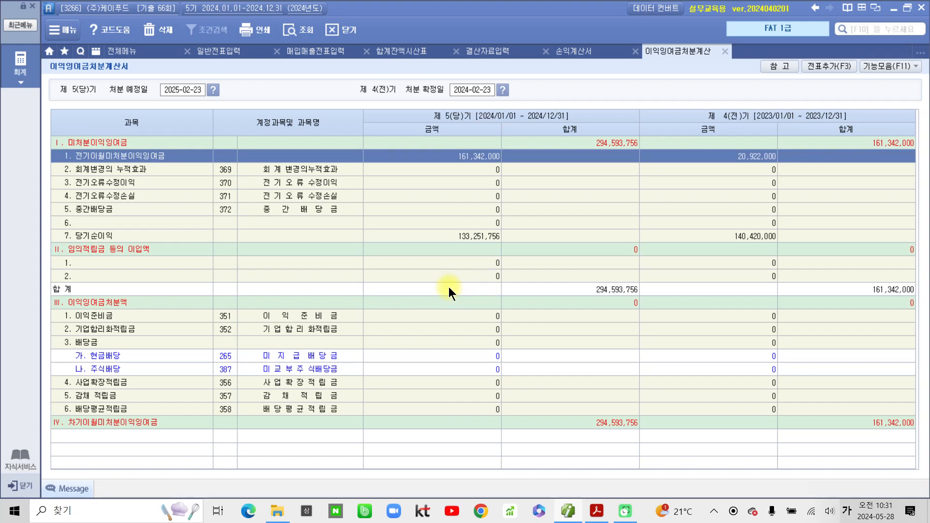
left_click(141, 54)
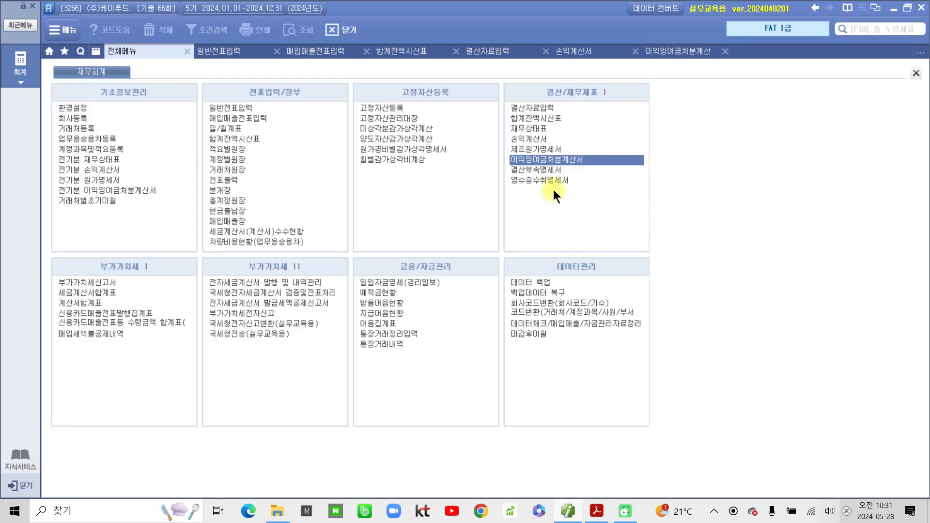
- Open the 재무상태표 (balance sheet) for the 2024 period through month 12
left_click(529, 128)
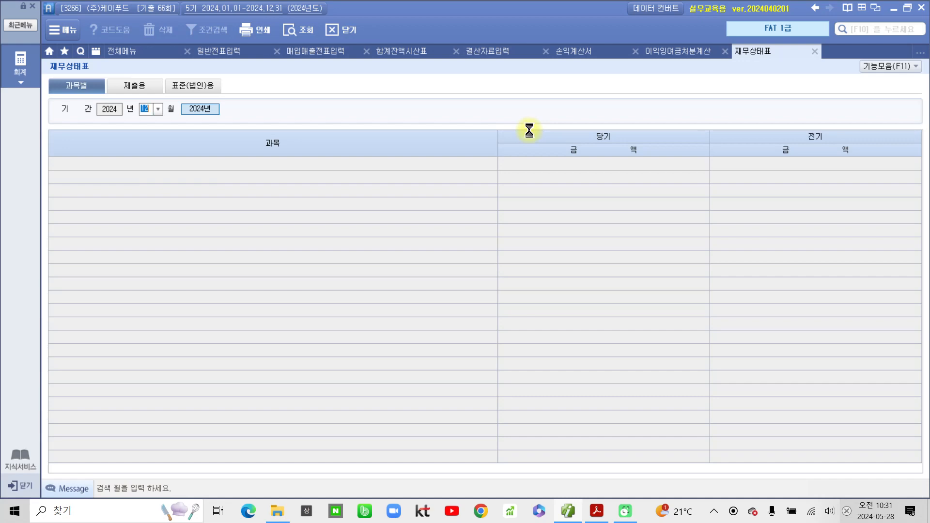